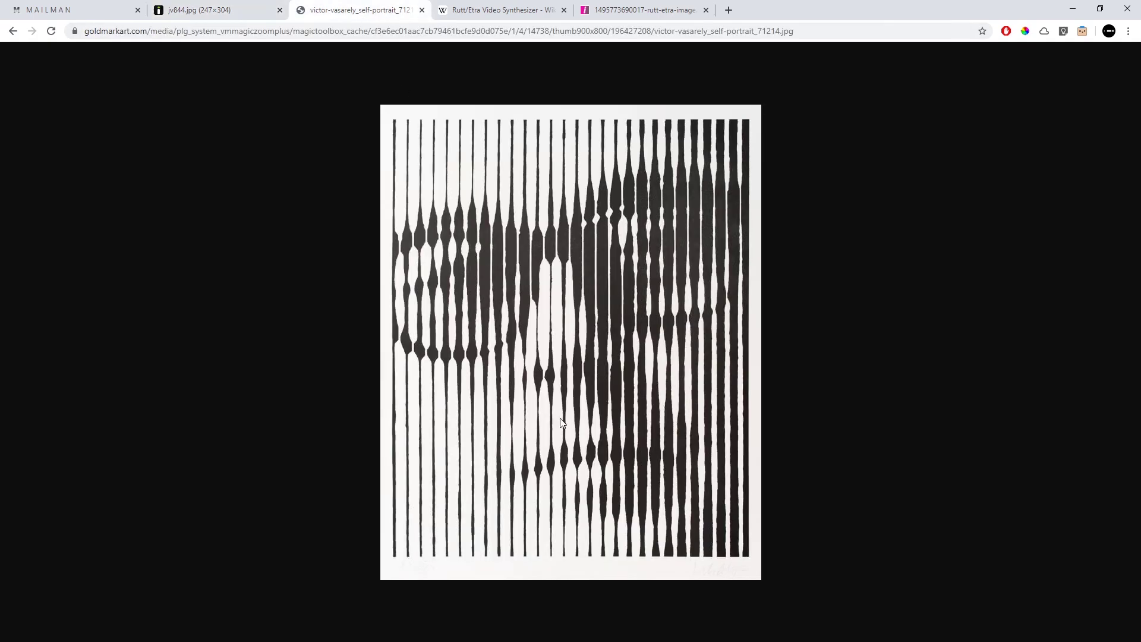
Step: Bring up the Rutt/Etra Video Synthesizer Wikipedia article tab in Chrome
{"action": "left_click", "coordinate": [497, 4]}
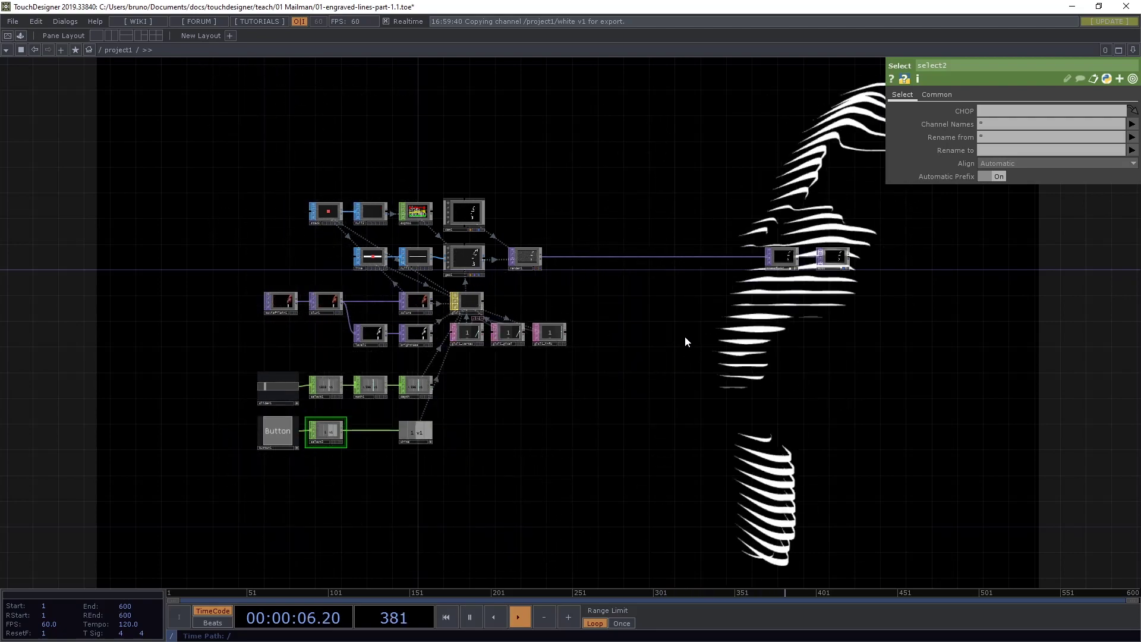
Step: Set moviefilein1's File to the Trillium.jpg sample image
{"action": "scroll", "coordinate": [684, 336], "scroll_direction": "down", "scroll_amount": 2}
{"action": "scroll", "coordinate": [566, 476], "scroll_direction": "down", "scroll_amount": 2}
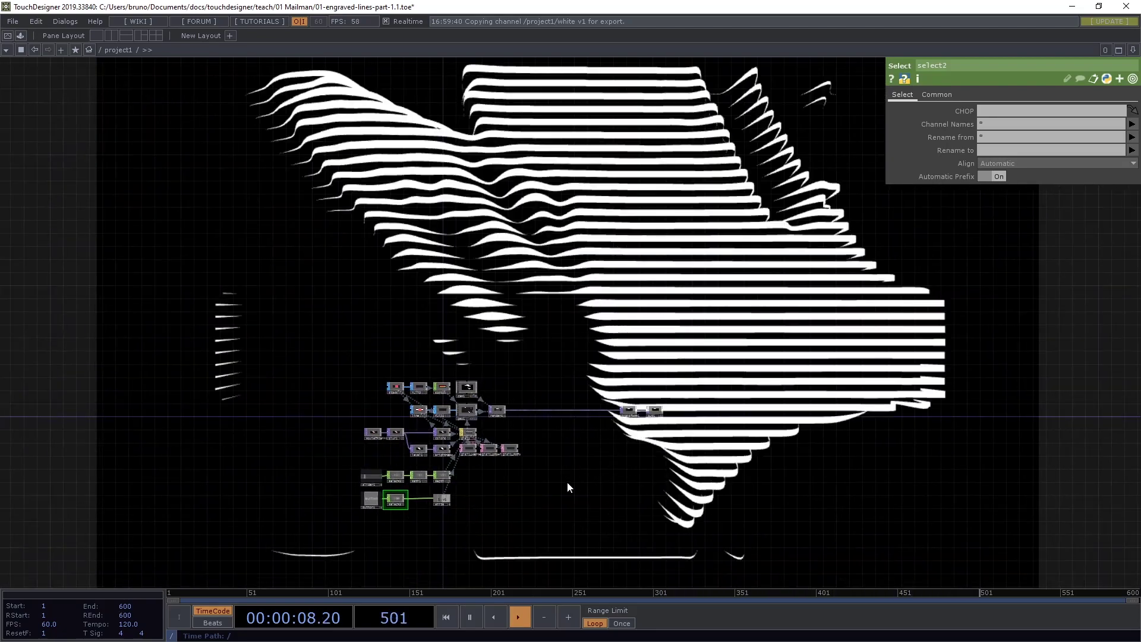
{"action": "left_click_drag", "start_coordinate": [565, 484], "coordinate": [387, 523]}
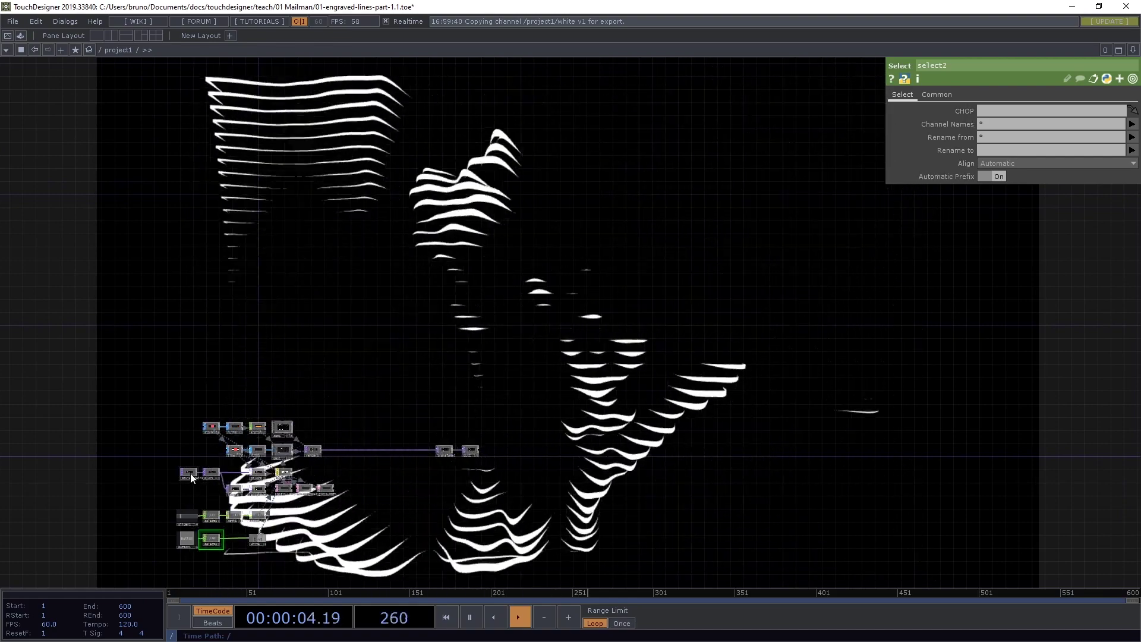
{"action": "left_click", "coordinate": [189, 473]}
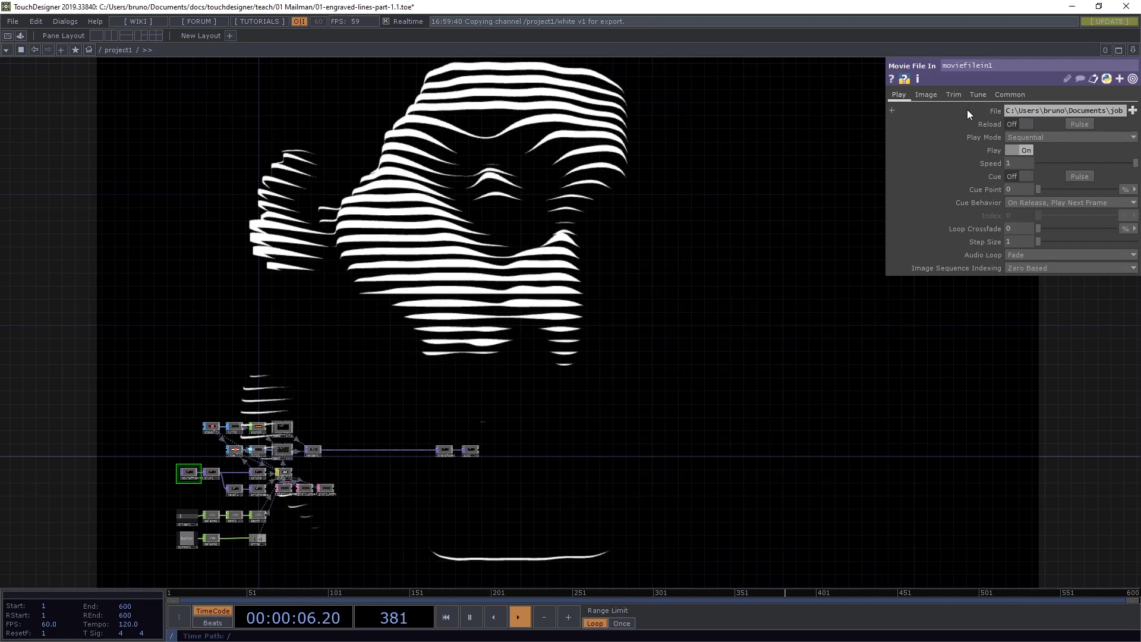
{"action": "left_click", "coordinate": [967, 109]}
{"action": "left_click", "coordinate": [955, 123]}
{"action": "left_click", "coordinate": [944, 109]}
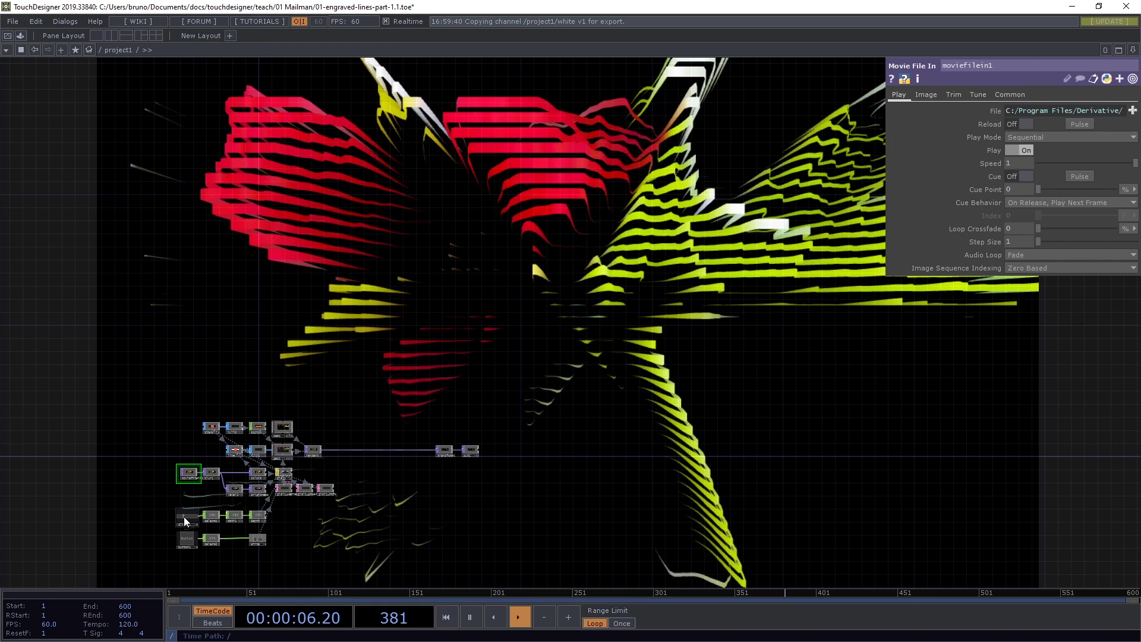
Step: Delete all 26 operators and open the OP Create Dialog in the empty project1
{"action": "left_click_drag", "start_coordinate": [423, 506], "coordinate": [650, 390]}
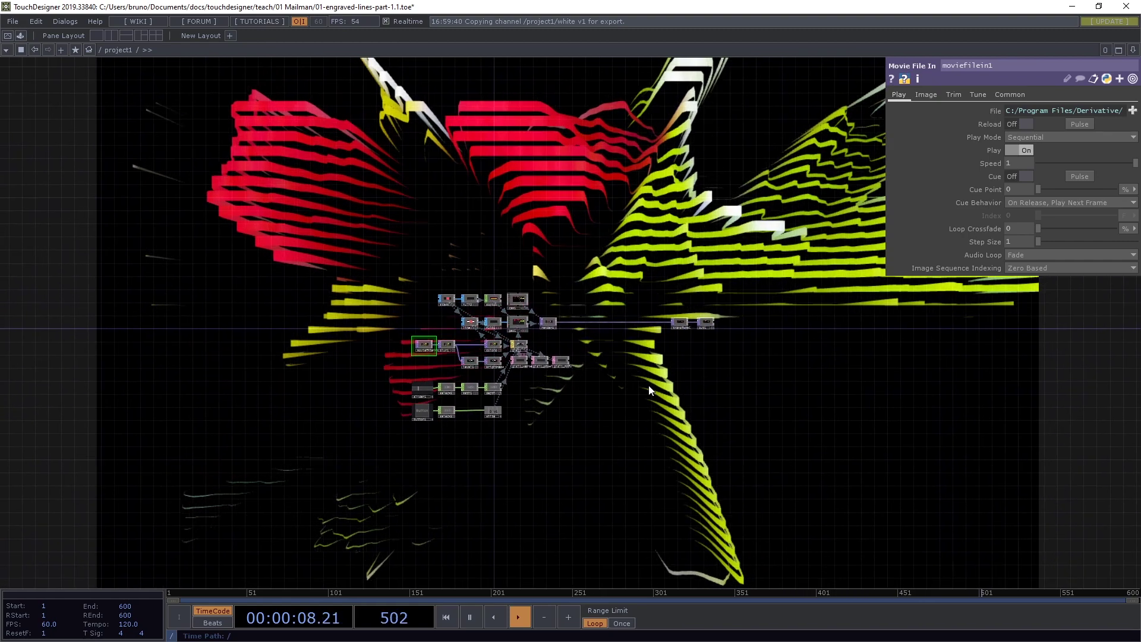
{"action": "scroll", "coordinate": [650, 391], "scroll_direction": "up", "scroll_amount": 2}
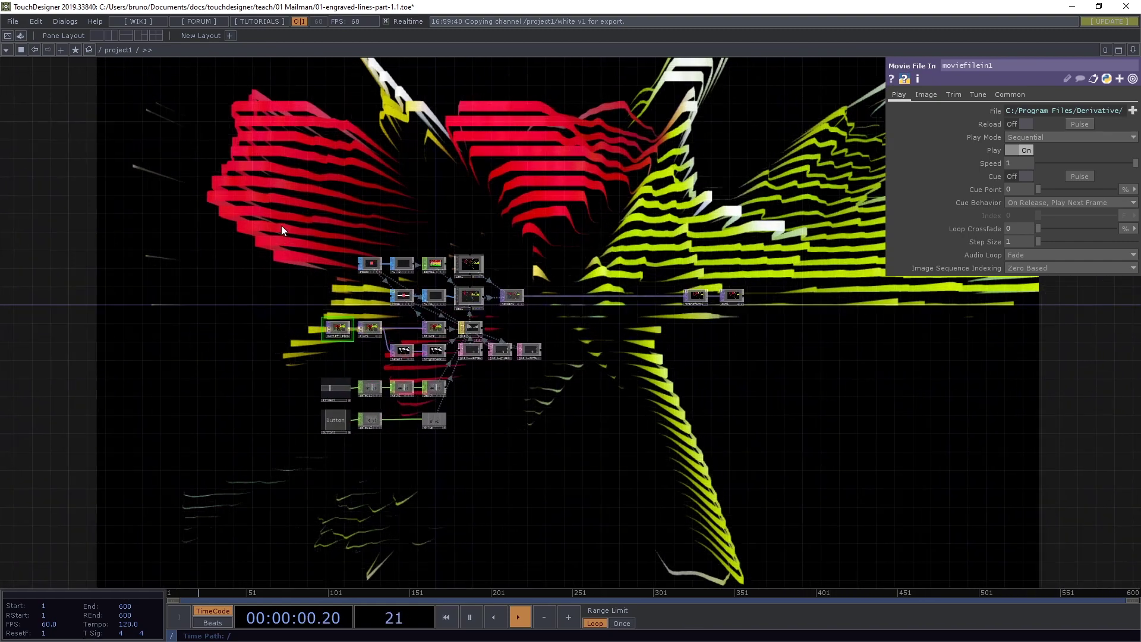
{"action": "right_click_drag", "start_coordinate": [265, 217], "coordinate": [815, 492]}
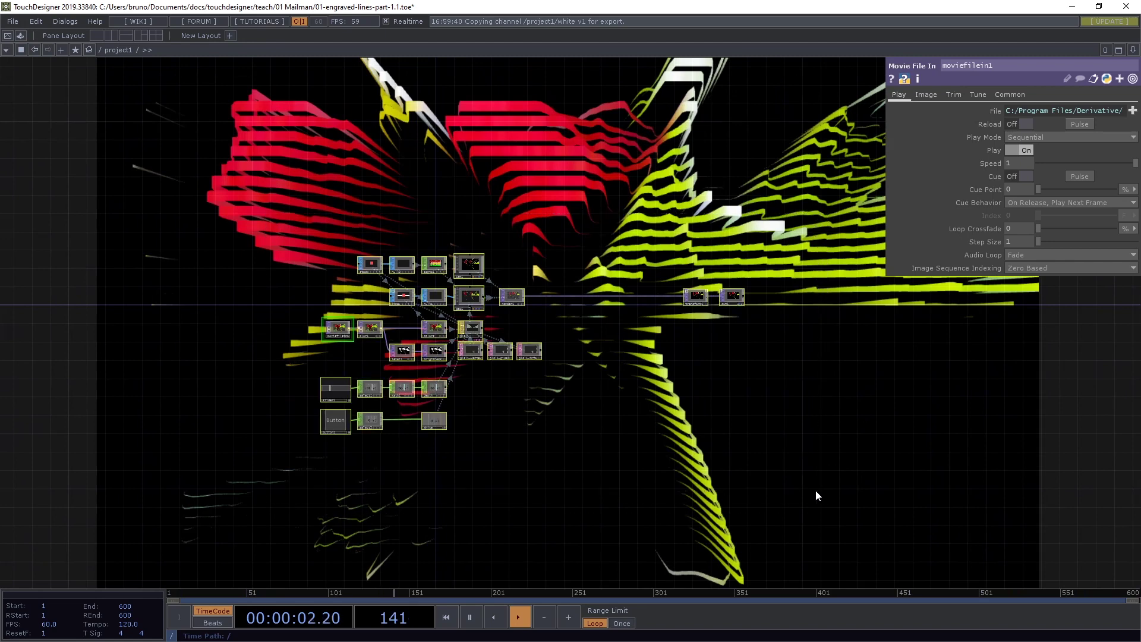
{"action": "key", "text": "Delete"}
{"action": "left_click_drag", "start_coordinate": [392, 410], "coordinate": [539, 332]}
{"action": "key", "text": "Tab"}
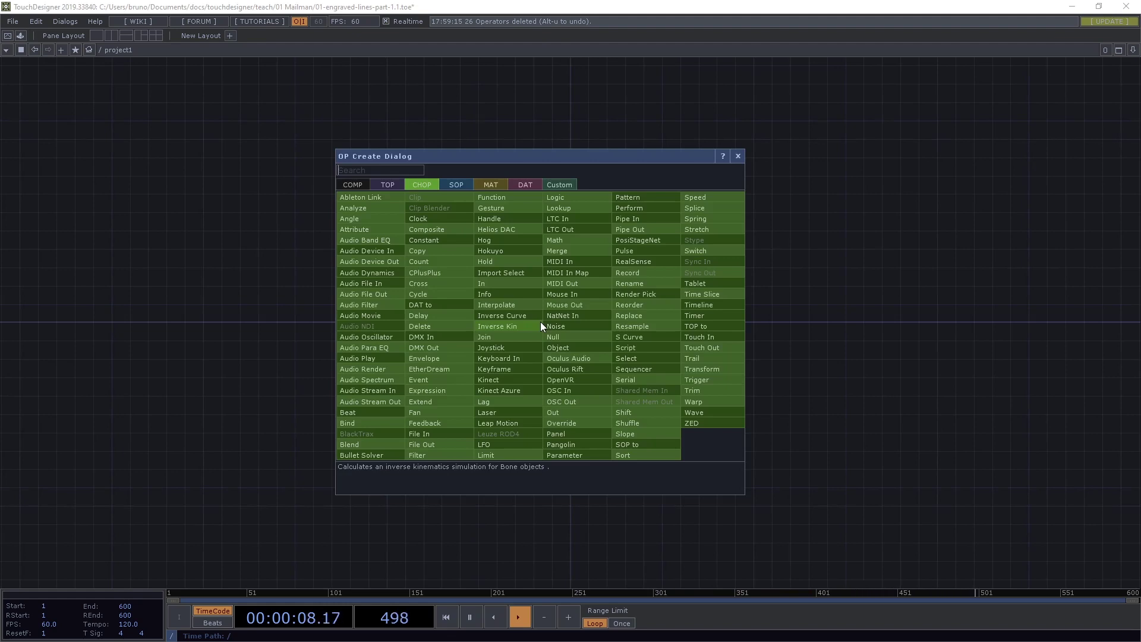
Step: Create a Grid SOP named line in the empty network
{"action": "left_click", "coordinate": [461, 189]}
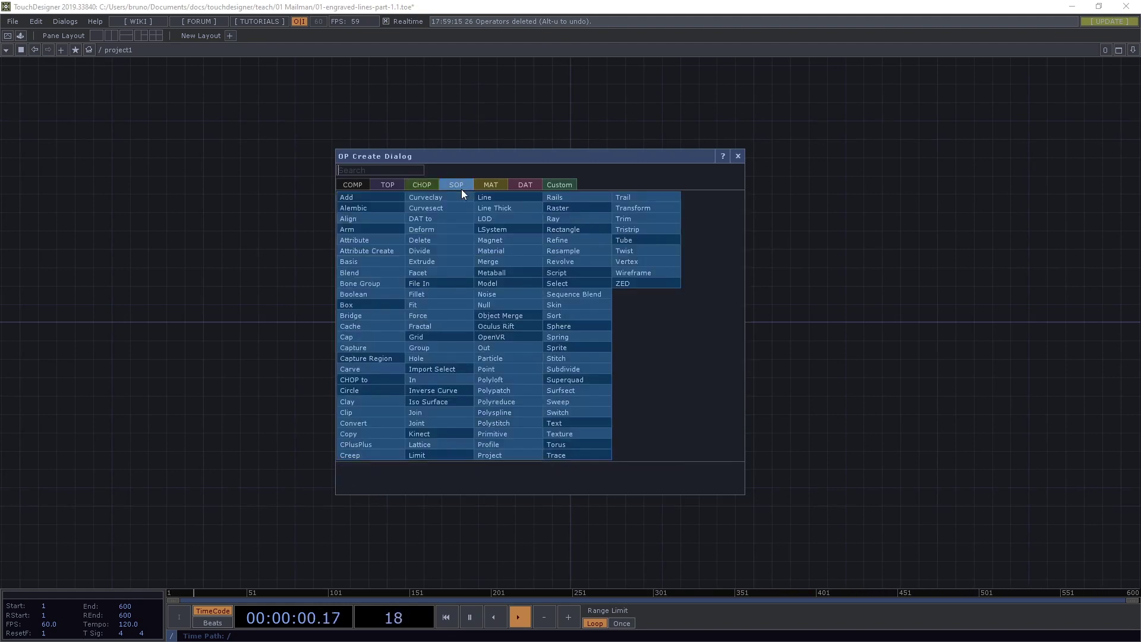
{"action": "type", "text": "grid"}
{"action": "key", "text": "Return"}
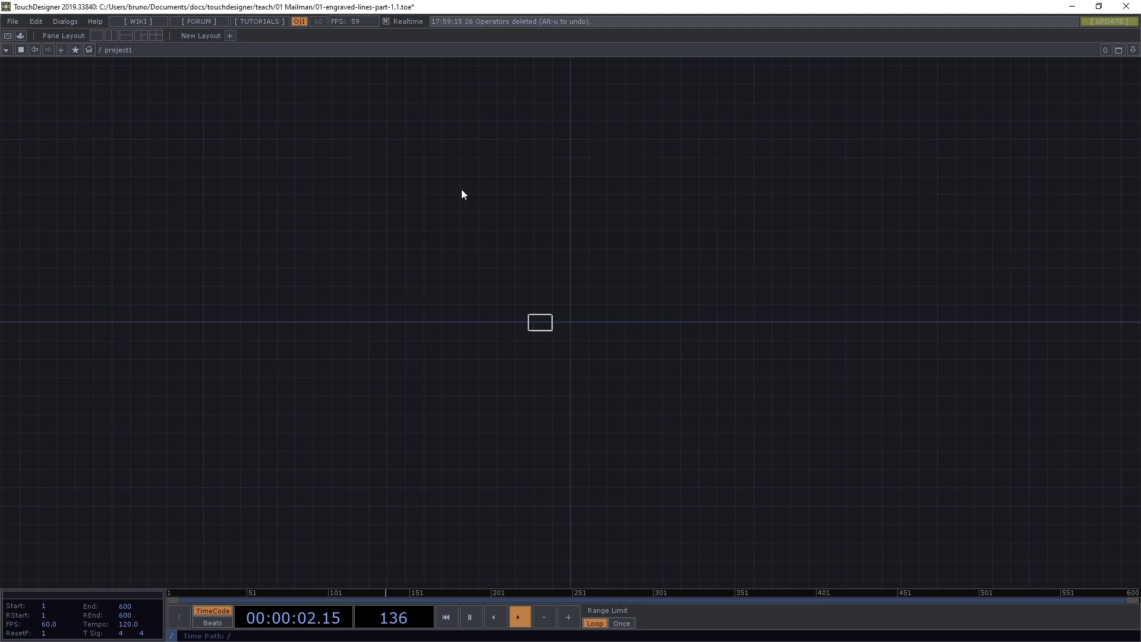
{"action": "left_click", "coordinate": [463, 190]}
{"action": "left_click_drag", "start_coordinate": [463, 193], "coordinate": [339, 214]}
{"action": "scroll", "coordinate": [524, 293], "scroll_direction": "up", "scroll_amount": 2}
{"action": "scroll", "coordinate": [524, 292], "scroll_direction": "up", "scroll_amount": 3}
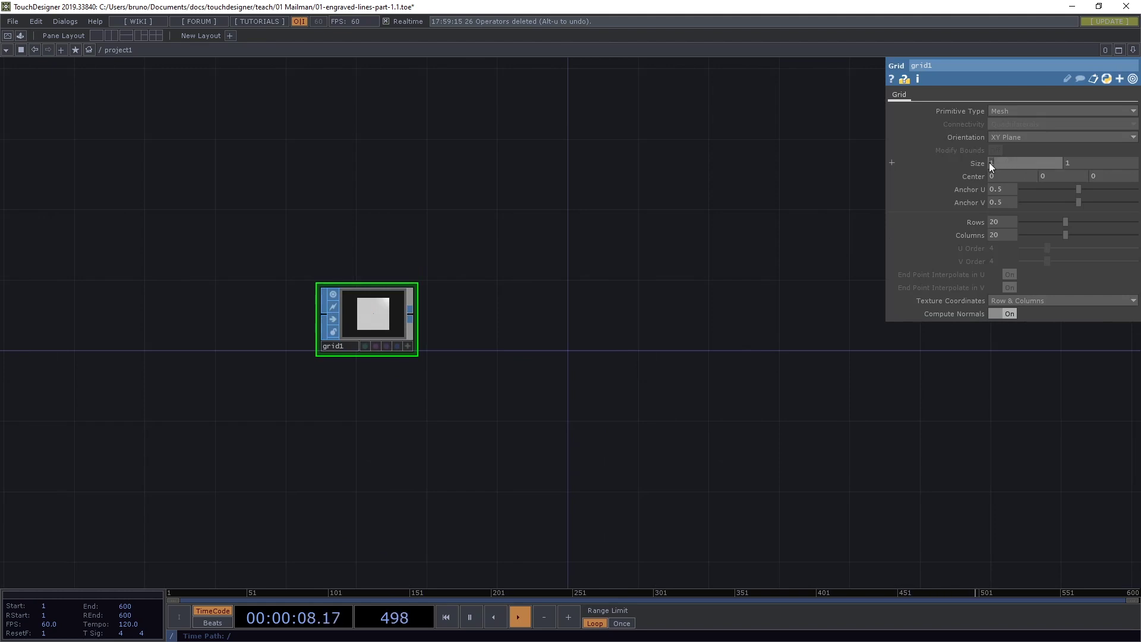
Step: Give line Size 72, Rows 2 and Columns expression me.par.sizex * 4 (288)
{"action": "left_click_drag", "start_coordinate": [989, 162], "coordinate": [989, 162]}
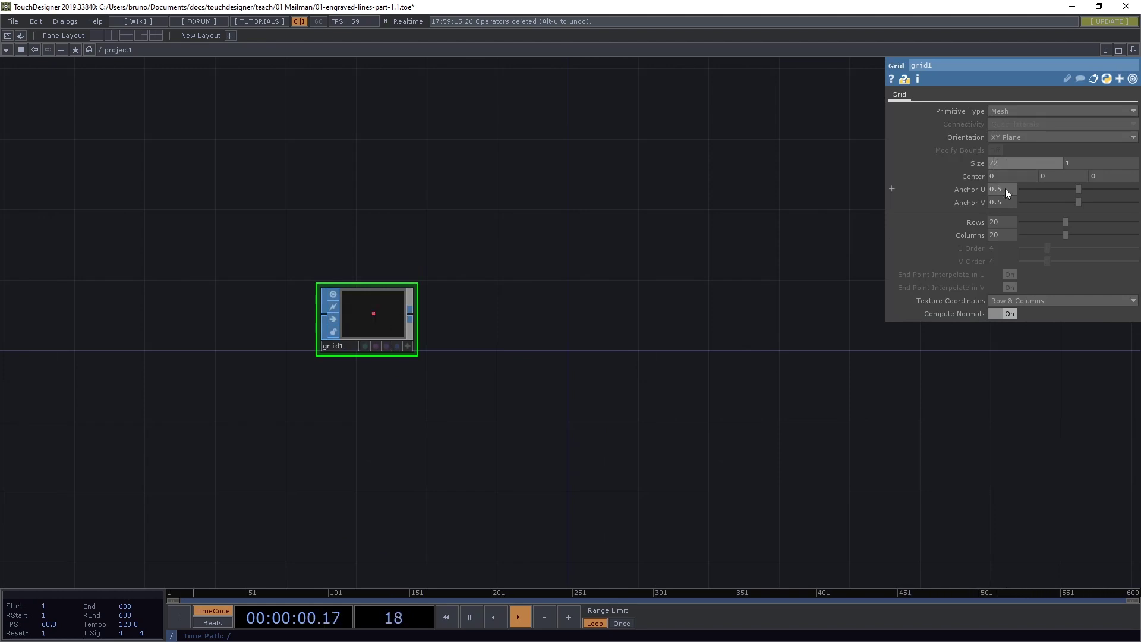
{"action": "left_click", "coordinate": [1006, 223]}
{"action": "type", "text": "2"}
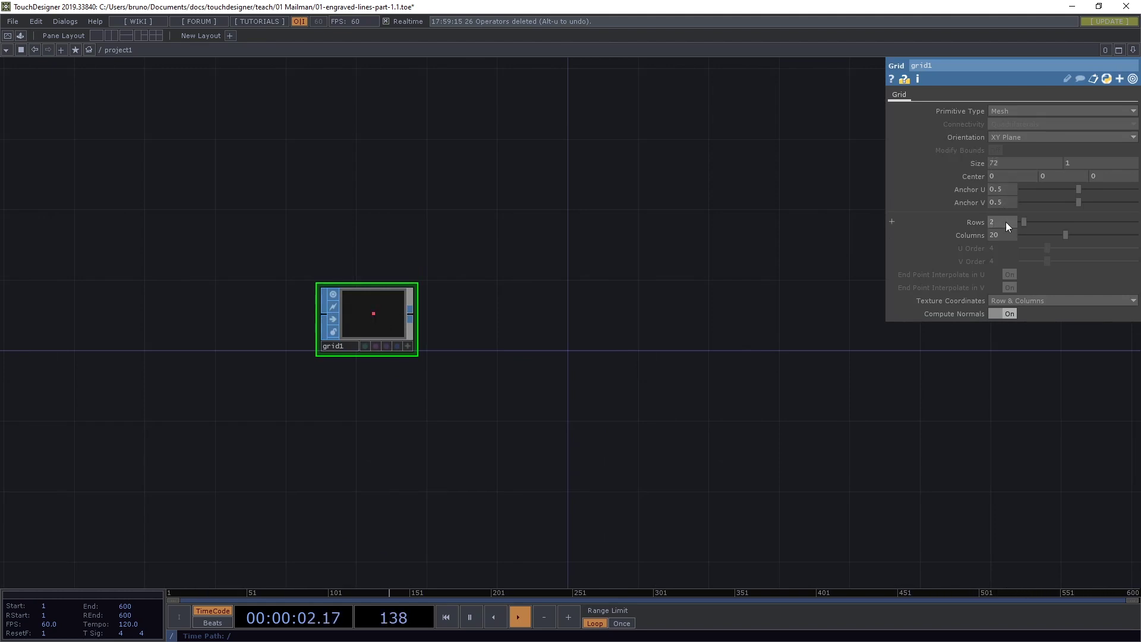
{"action": "left_click", "coordinate": [934, 237]}
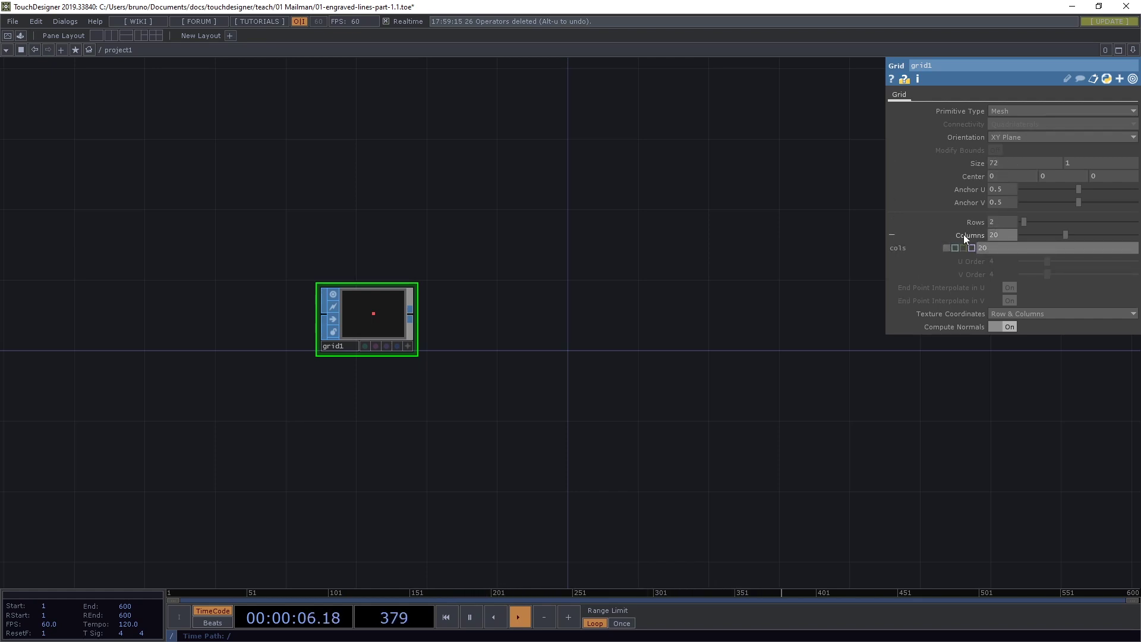
{"action": "left_click", "coordinate": [954, 249]}
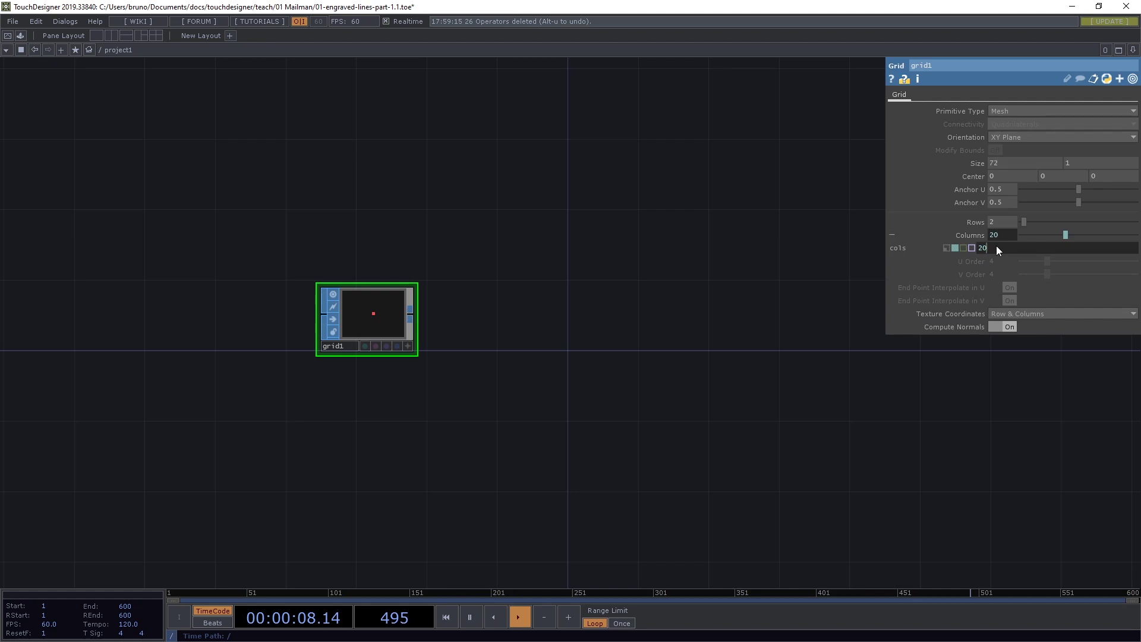
{"action": "type", "text": "me.par.sizex * 4"}
{"action": "key", "text": "Return"}
{"action": "left_click", "coordinate": [970, 235]}
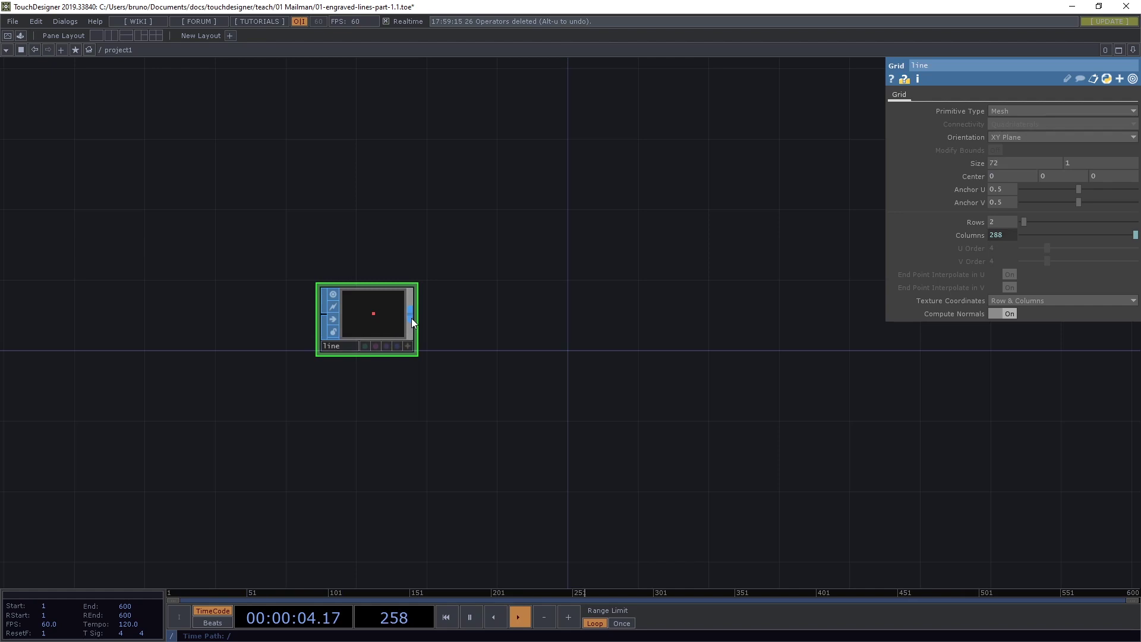
{"action": "left_click_drag", "start_coordinate": [411, 319], "coordinate": [455, 317]}
Step: Chain a Null (null1) and a Geometry component geo1 after line
{"action": "type", "text": "nul"}
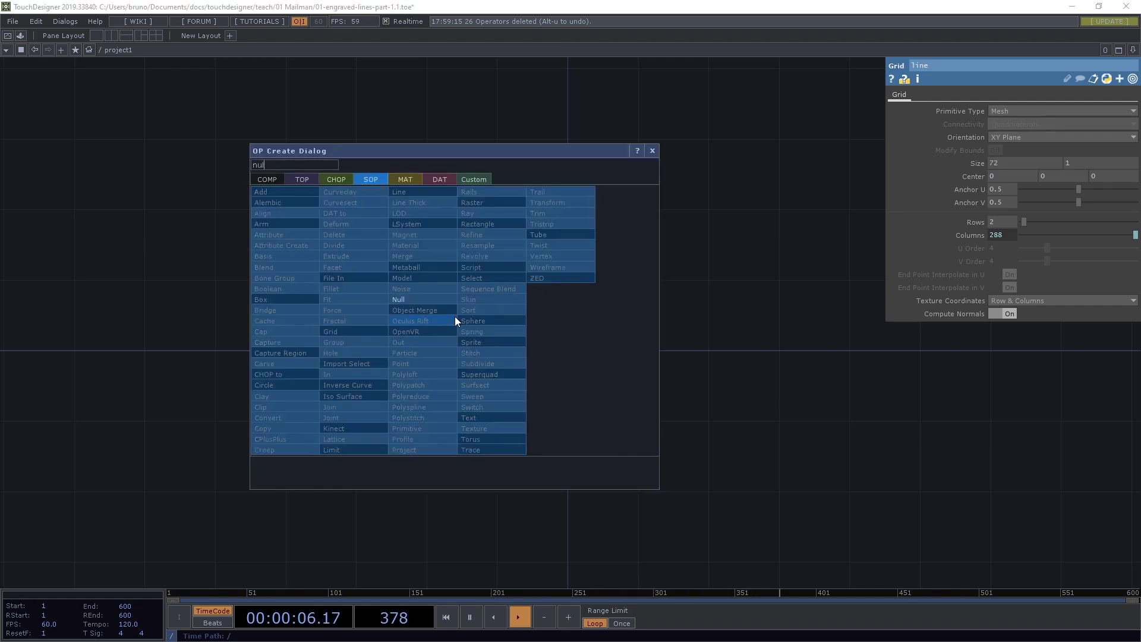
{"action": "key", "text": "Return"}
{"action": "left_click", "coordinate": [454, 316]}
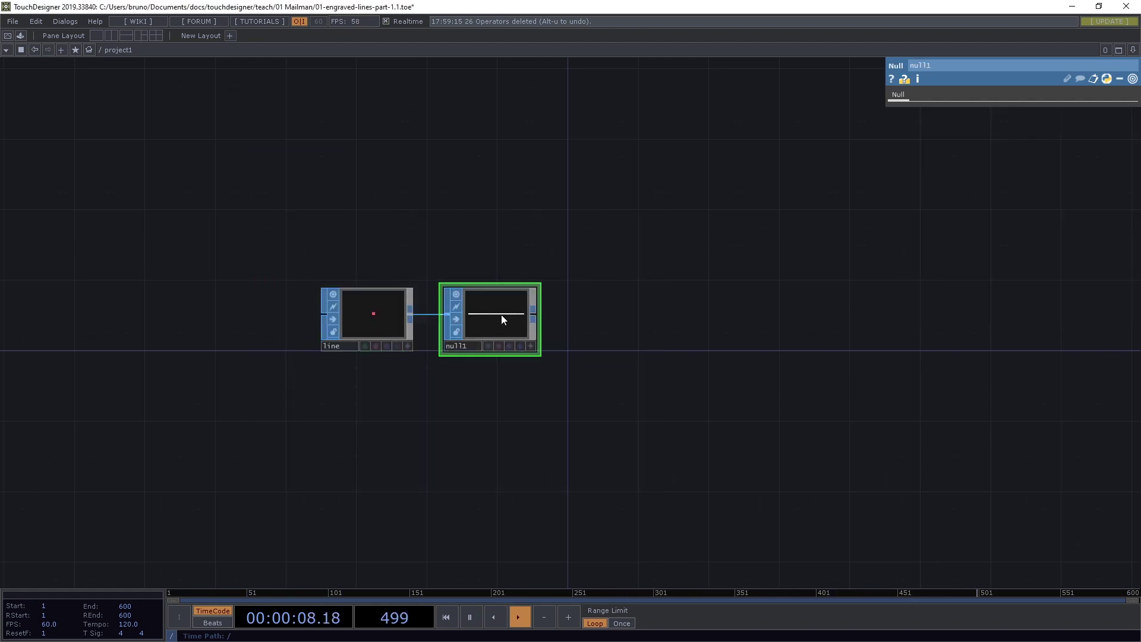
{"action": "left_click", "coordinate": [535, 315]}
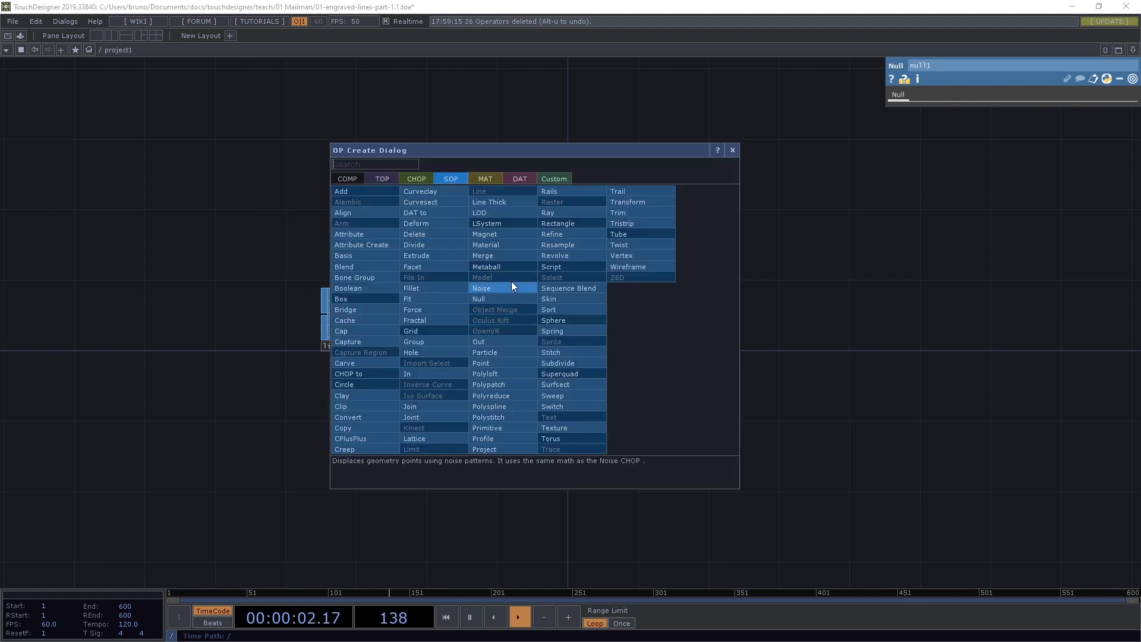
{"action": "left_click", "coordinate": [348, 179]}
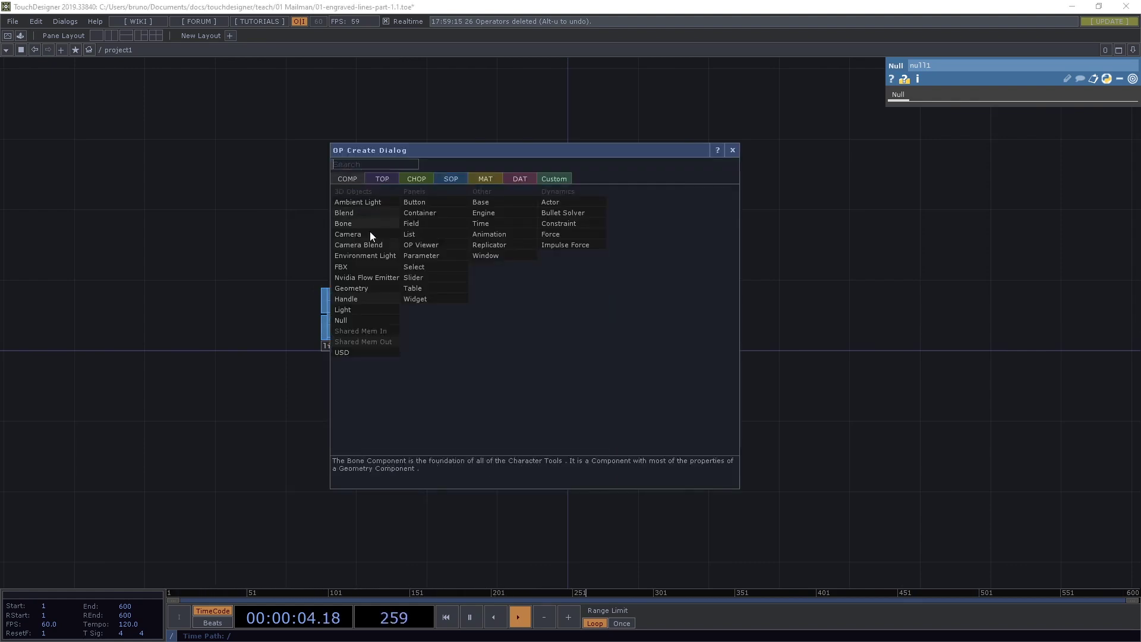
{"action": "left_click", "coordinate": [374, 287]}
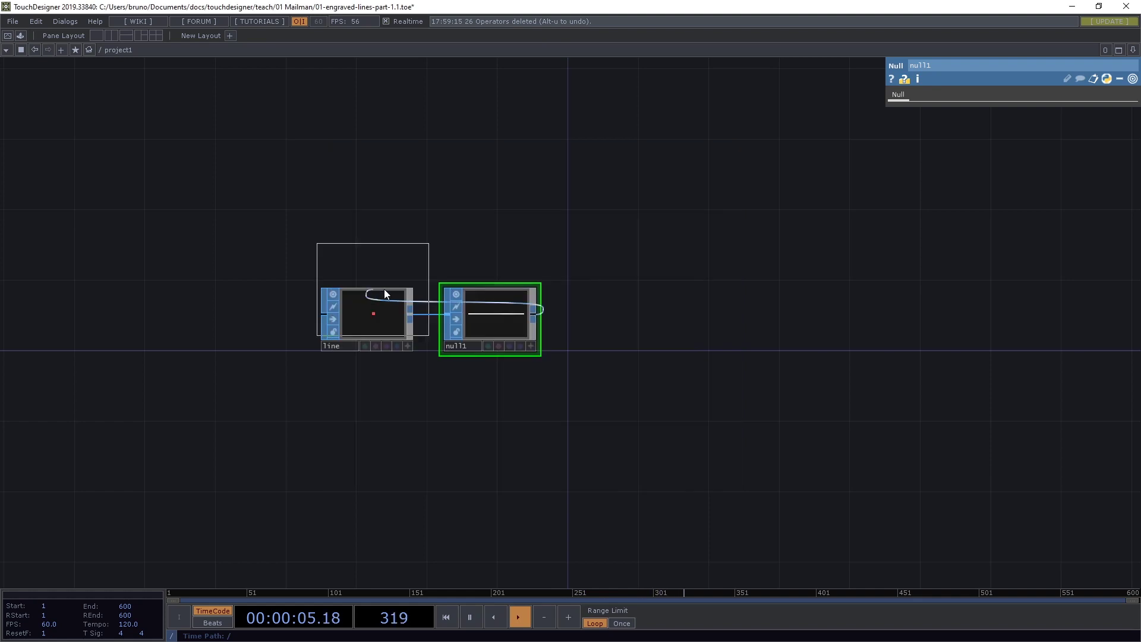
{"action": "left_click", "coordinate": [640, 319]}
Step: Add camera cam1 and a Render TOP render1, arranged beside geo1
{"action": "key", "text": "Tab"}
{"action": "type", "text": "ca"}
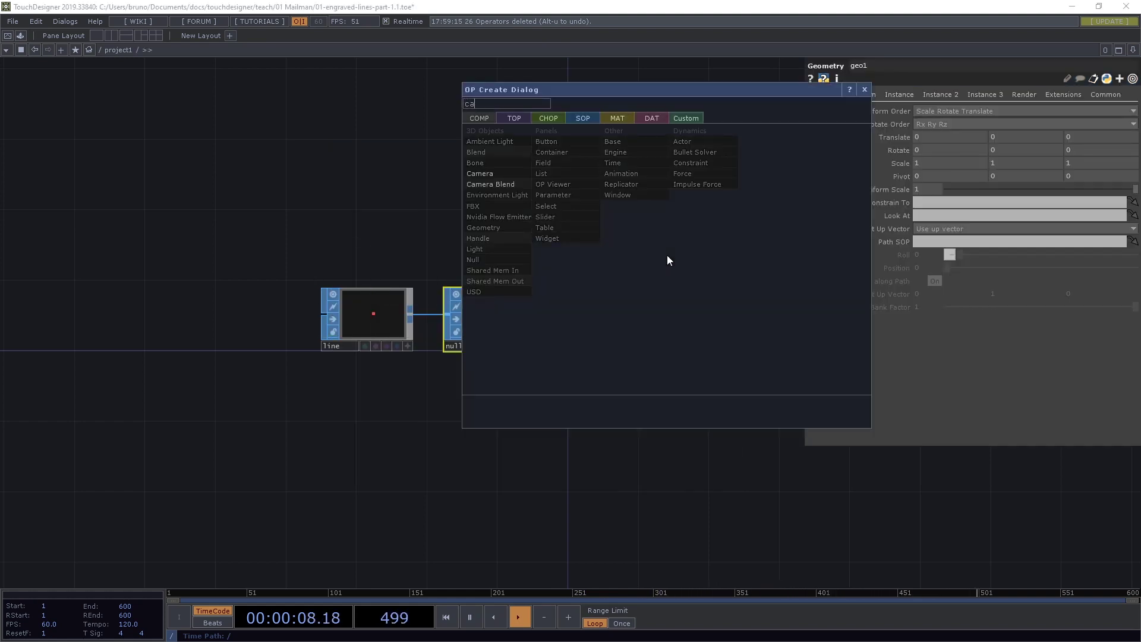
{"action": "key", "text": "Return"}
{"action": "left_click", "coordinate": [667, 257]}
{"action": "left_click_drag", "start_coordinate": [668, 256], "coordinate": [651, 191]}
{"action": "key", "text": "Tab"}
{"action": "type", "text": "render"}
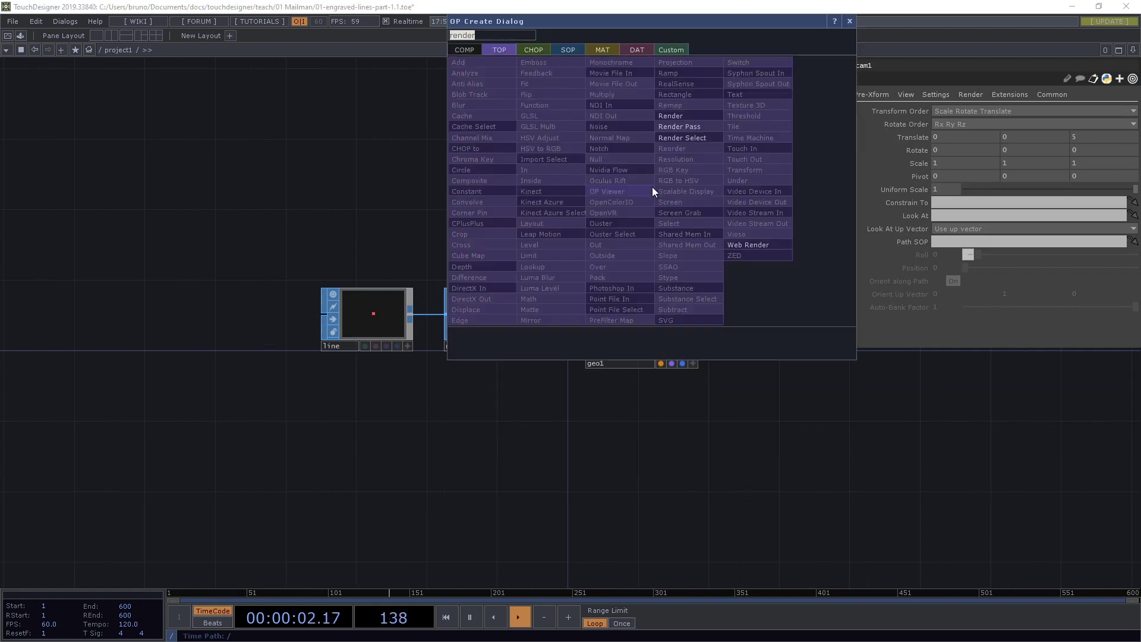
{"action": "key", "text": "Return"}
{"action": "left_click", "coordinate": [651, 186]}
{"action": "left_click_drag", "start_coordinate": [652, 173], "coordinate": [600, 156]}
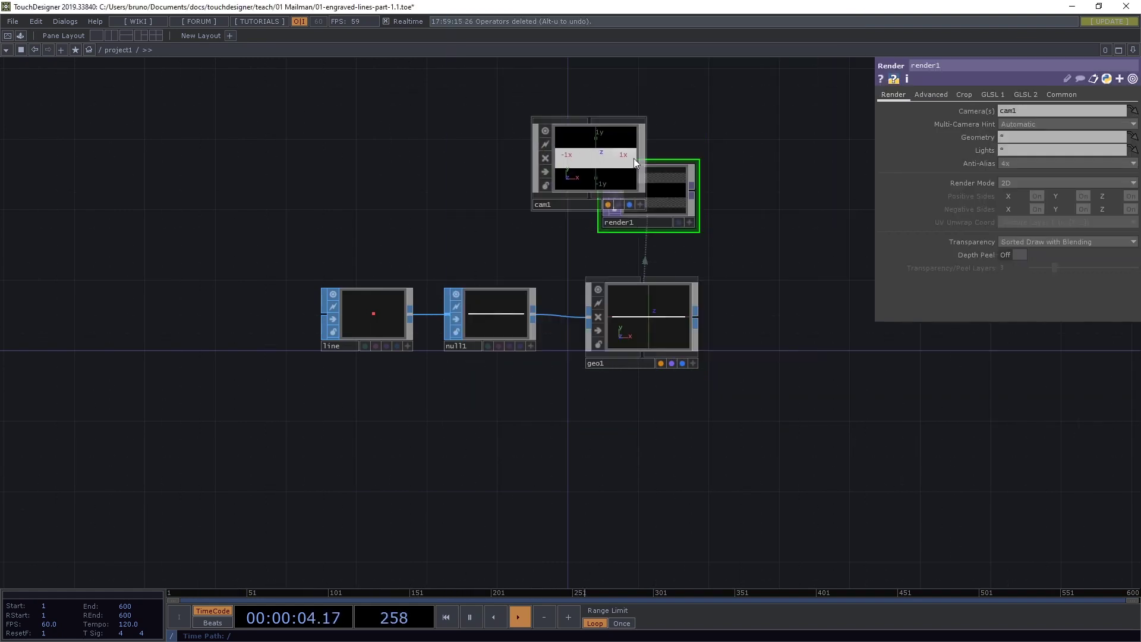
{"action": "left_click_drag", "start_coordinate": [665, 188], "coordinate": [817, 315]}
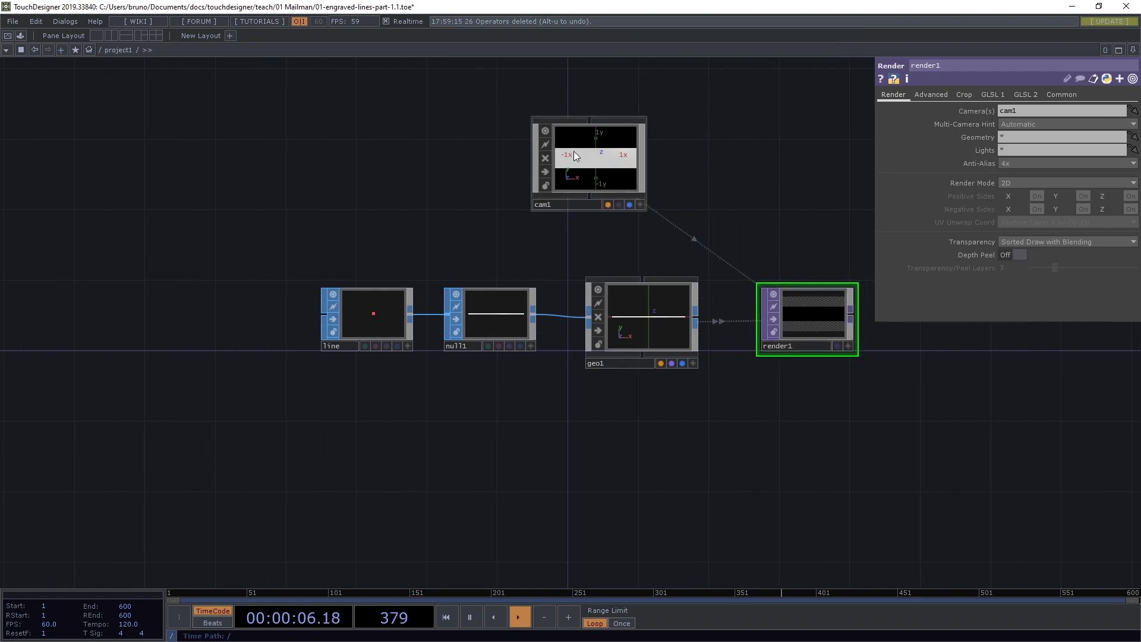
{"action": "left_click_drag", "start_coordinate": [589, 156], "coordinate": [642, 192]}
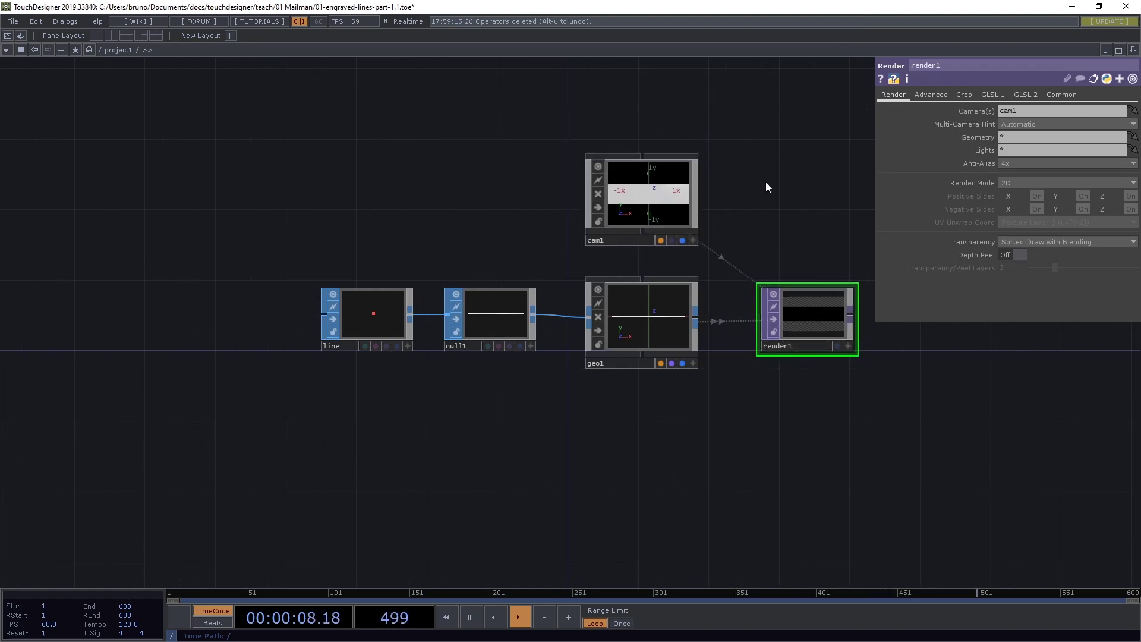
Step: Add a Null TOP after render1 to serve as out1
{"action": "middle_click_drag", "start_coordinate": [856, 430], "coordinate": [571, 390]}
{"action": "scroll", "coordinate": [647, 375], "scroll_direction": "down", "scroll_amount": 3}
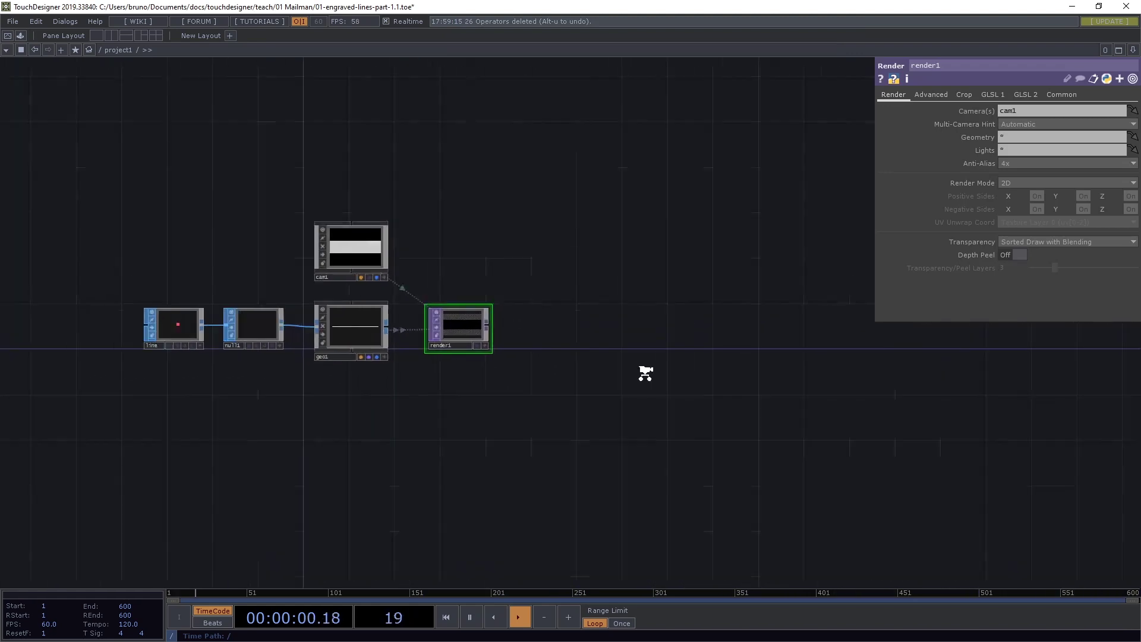
{"action": "left_click_drag", "start_coordinate": [452, 361], "coordinate": [775, 360]}
{"action": "type", "text": "nul"}
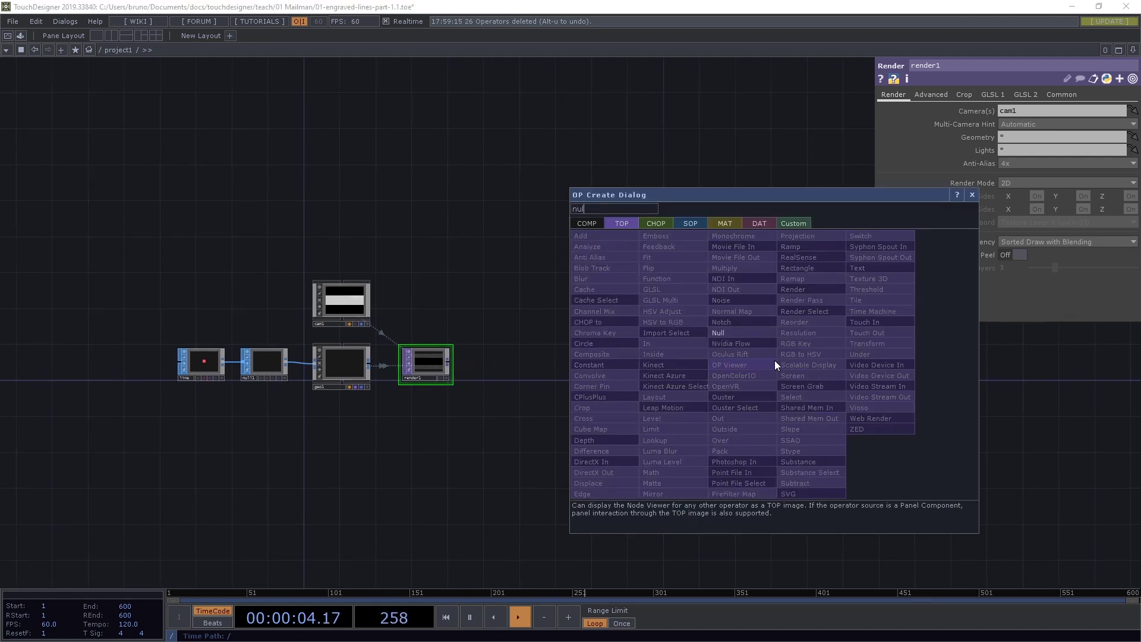
{"action": "key", "text": "Return"}
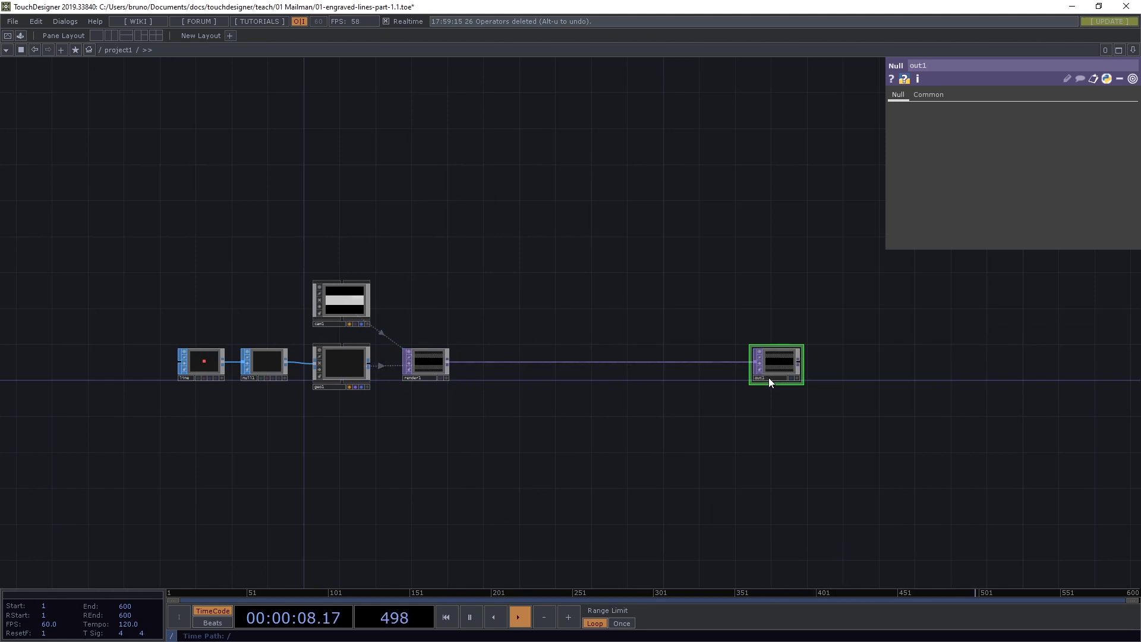
Step: Show out1 as the network background and set cam1's Translate z to 100
{"action": "left_click", "coordinate": [789, 378]}
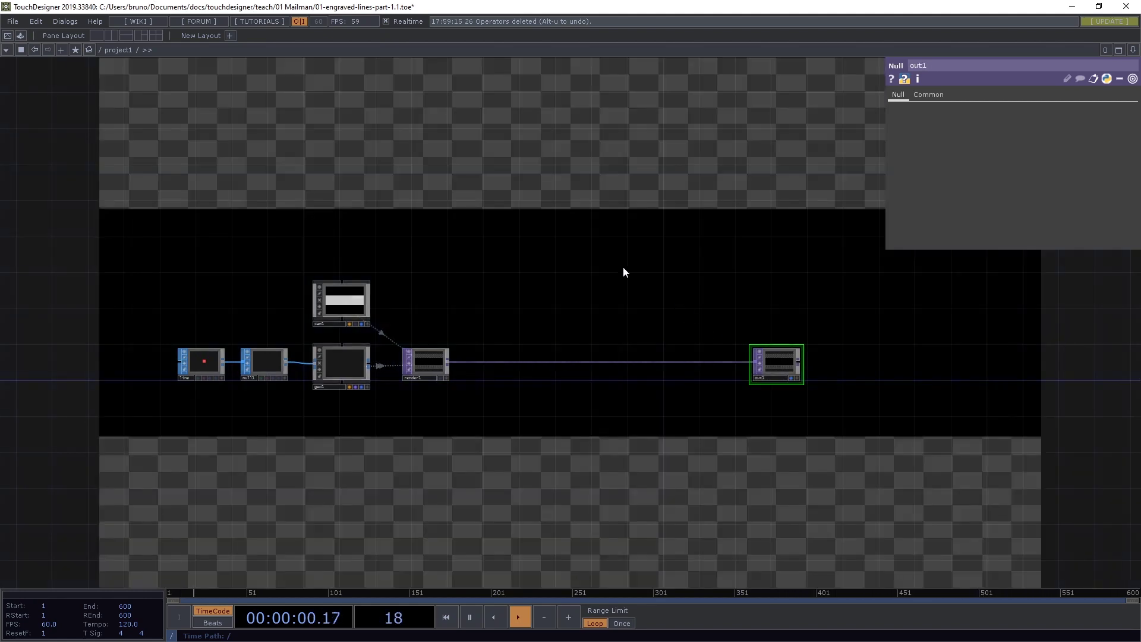
{"action": "left_click", "coordinate": [355, 302]}
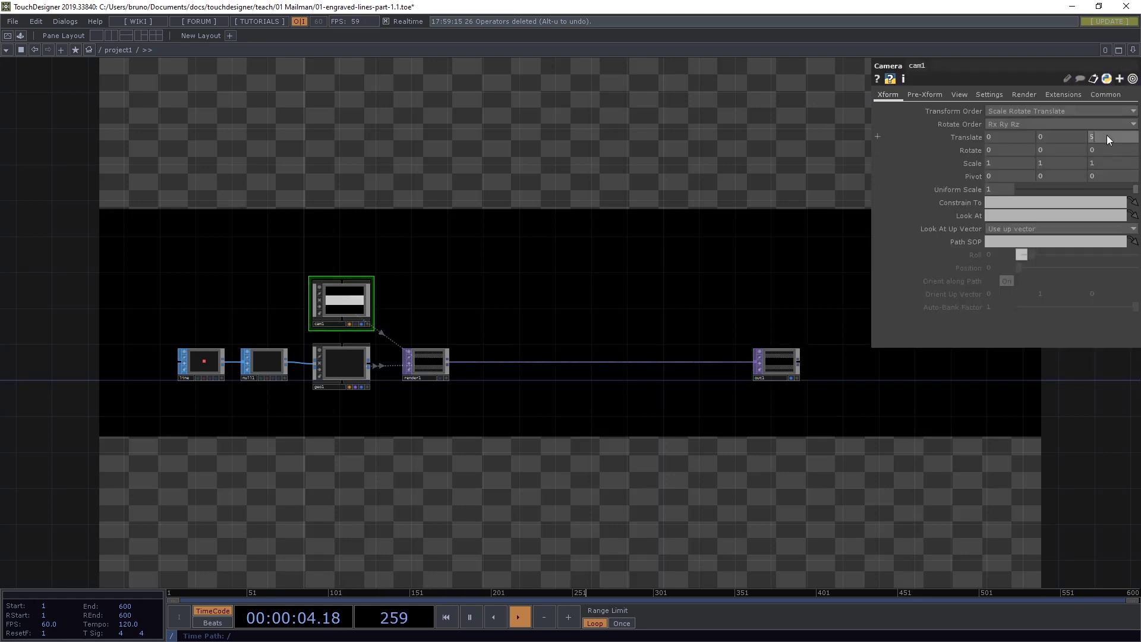
{"action": "type", "text": "0"}
{"action": "key", "text": "Return"}
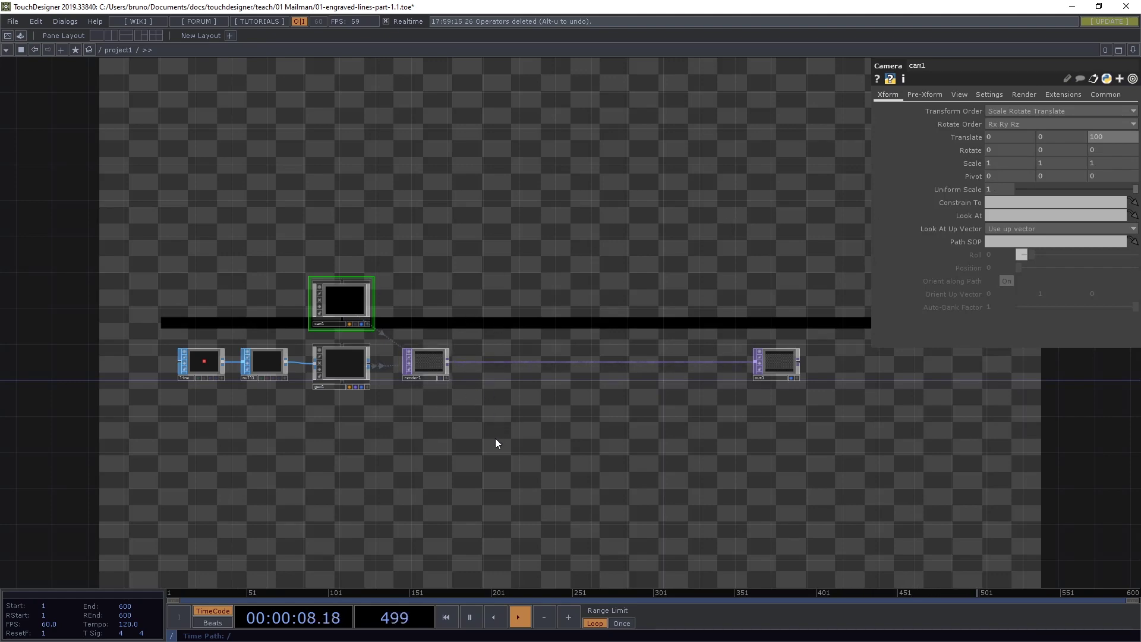
Step: Switch Instancing On in geo1's Instance tab
{"action": "left_click_drag", "start_coordinate": [423, 456], "coordinate": [558, 454]}
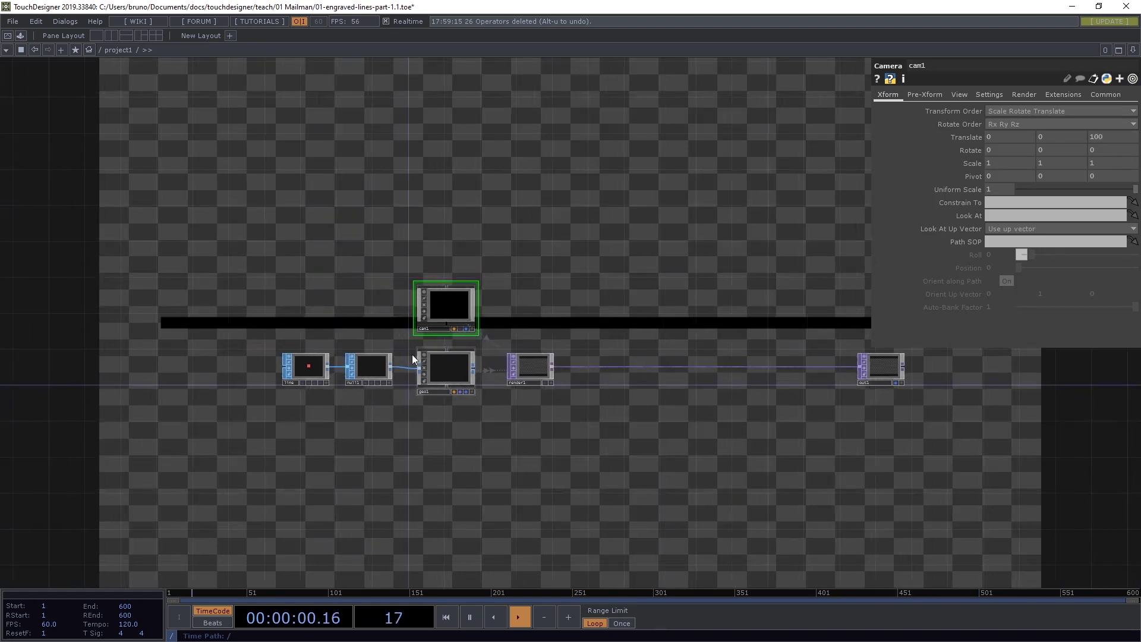
{"action": "scroll", "coordinate": [377, 333], "scroll_direction": "up", "scroll_amount": 5}
{"action": "left_click_drag", "start_coordinate": [324, 315], "coordinate": [368, 318]}
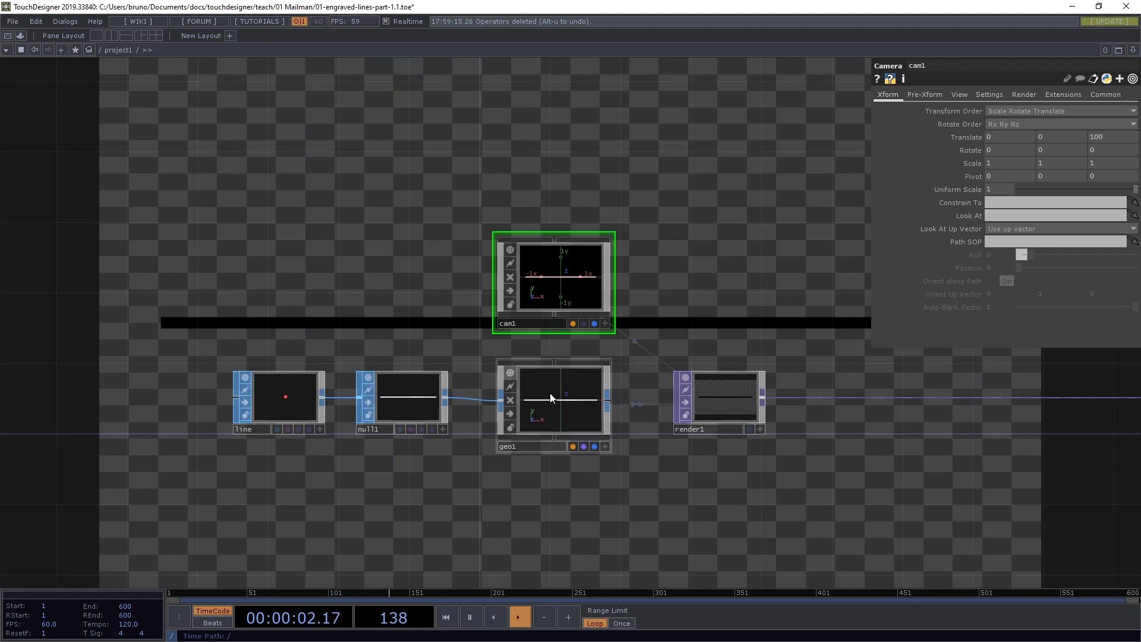
{"action": "left_click", "coordinate": [571, 404]}
{"action": "left_click", "coordinate": [899, 95]}
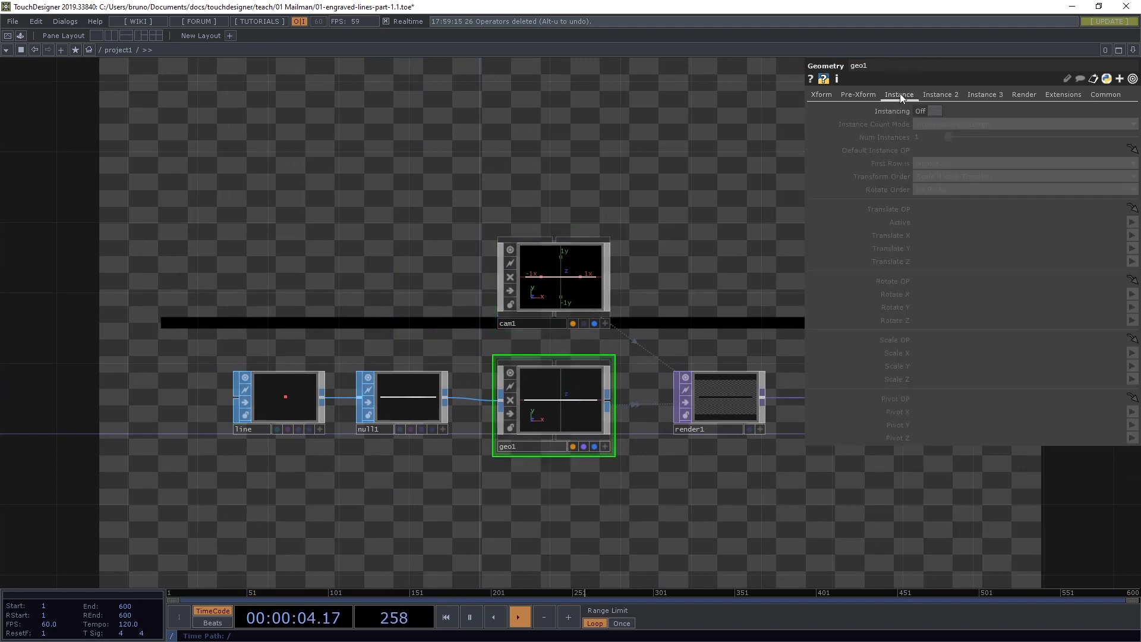
{"action": "left_click", "coordinate": [931, 112]}
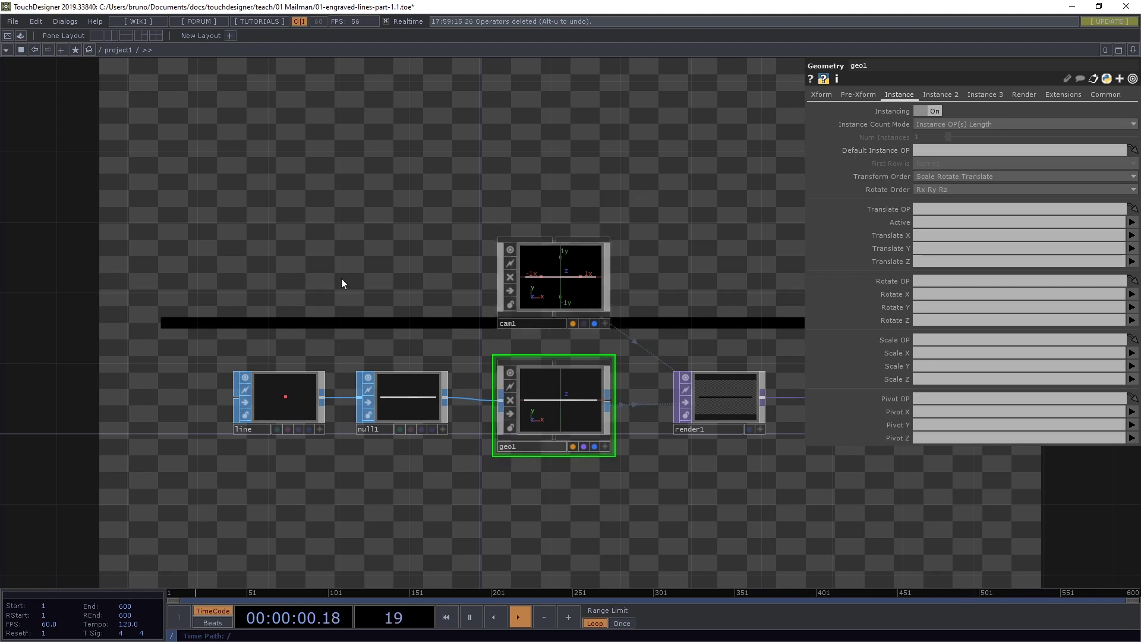
{"action": "left_click_drag", "start_coordinate": [263, 297], "coordinate": [305, 304]}
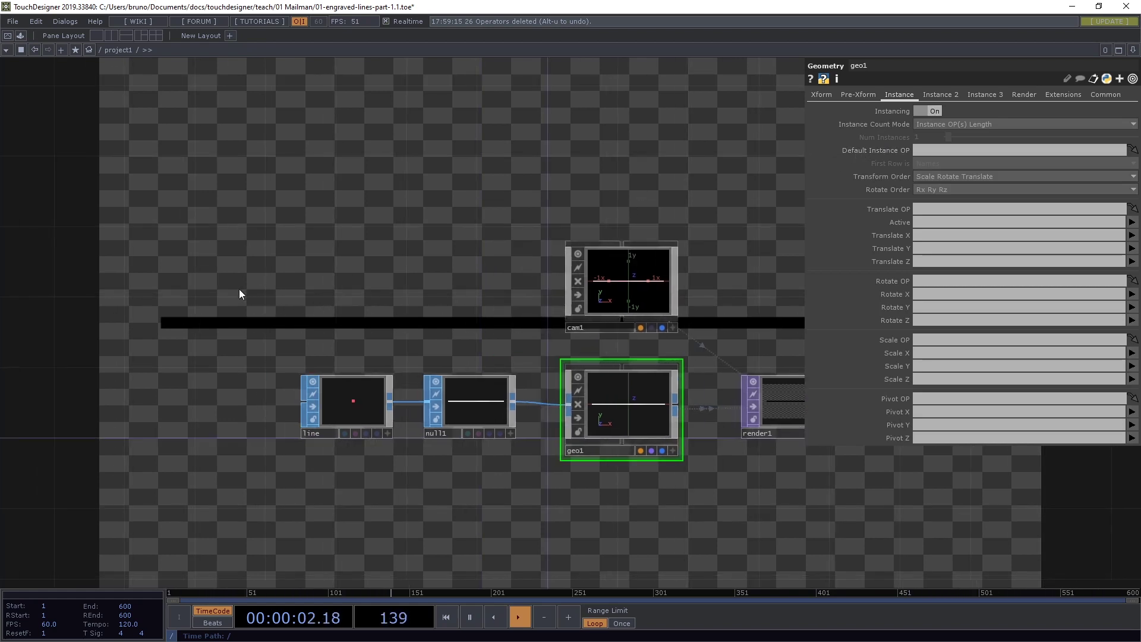
Step: Create a new Grid SOP named stack in the network
{"action": "key", "text": "Tab"}
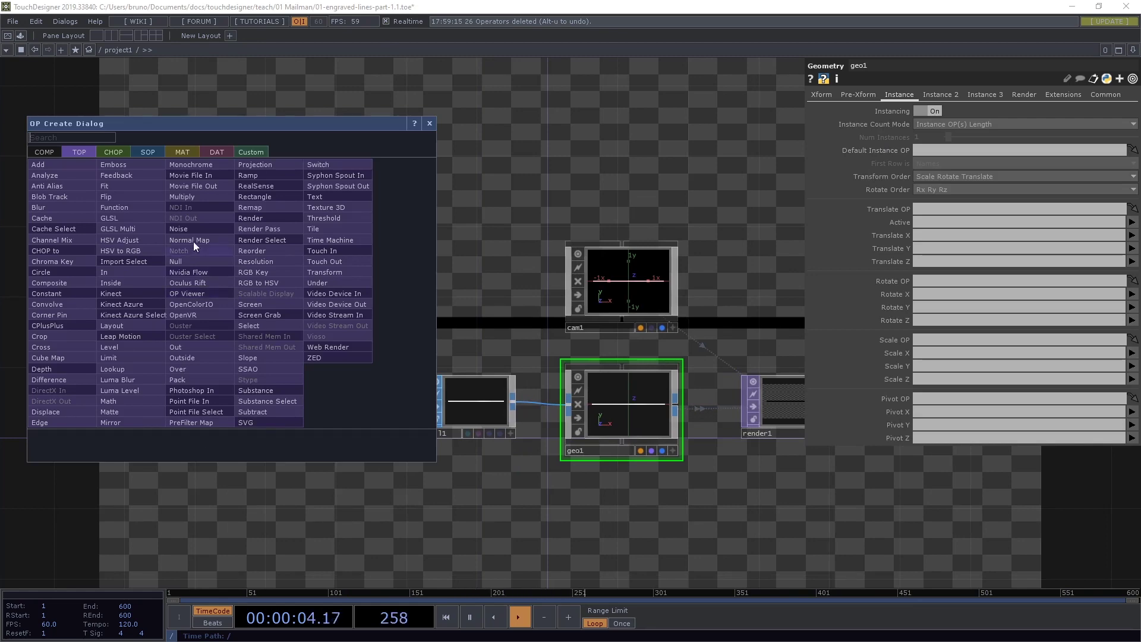
{"action": "left_click", "coordinate": [148, 151]}
{"action": "type", "text": "grid"}
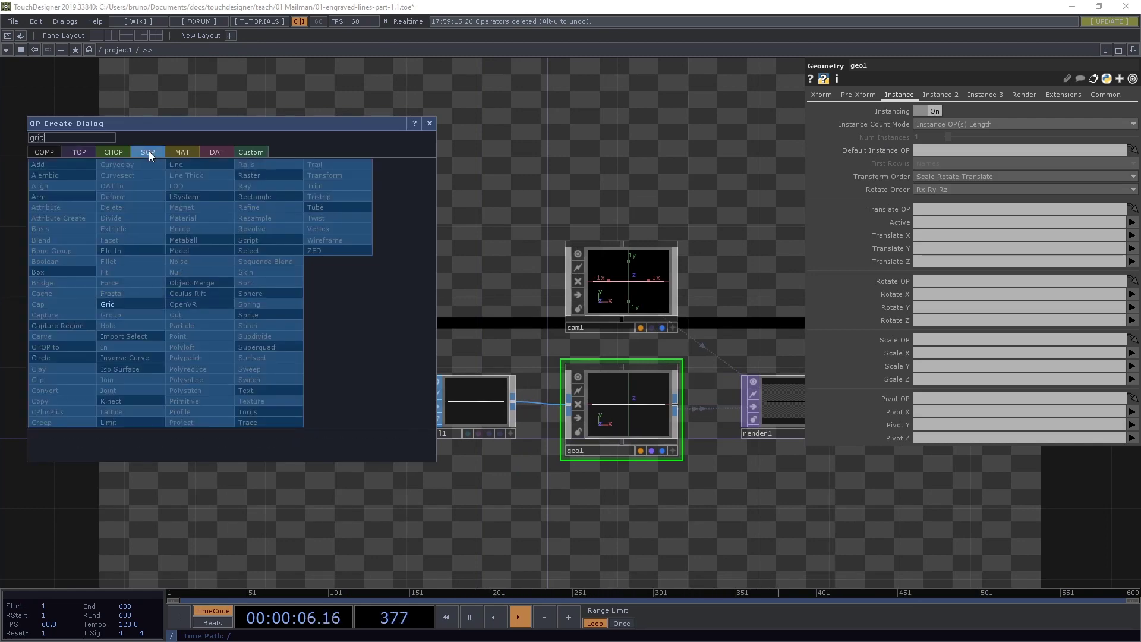
{"action": "key", "text": "Return"}
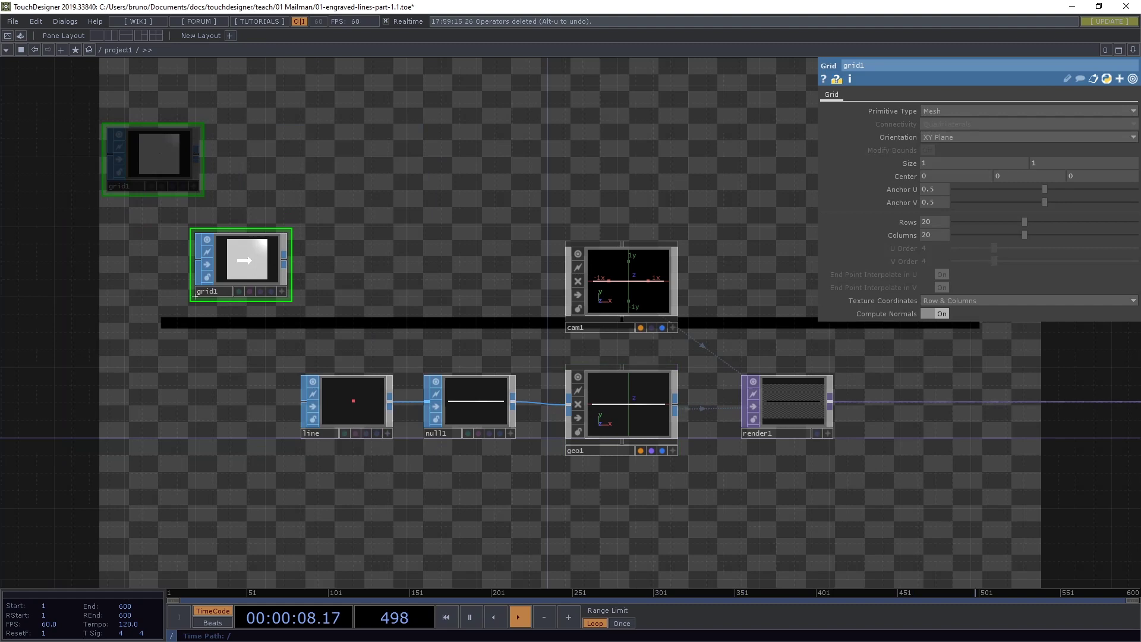
{"action": "left_click", "coordinate": [234, 308]}
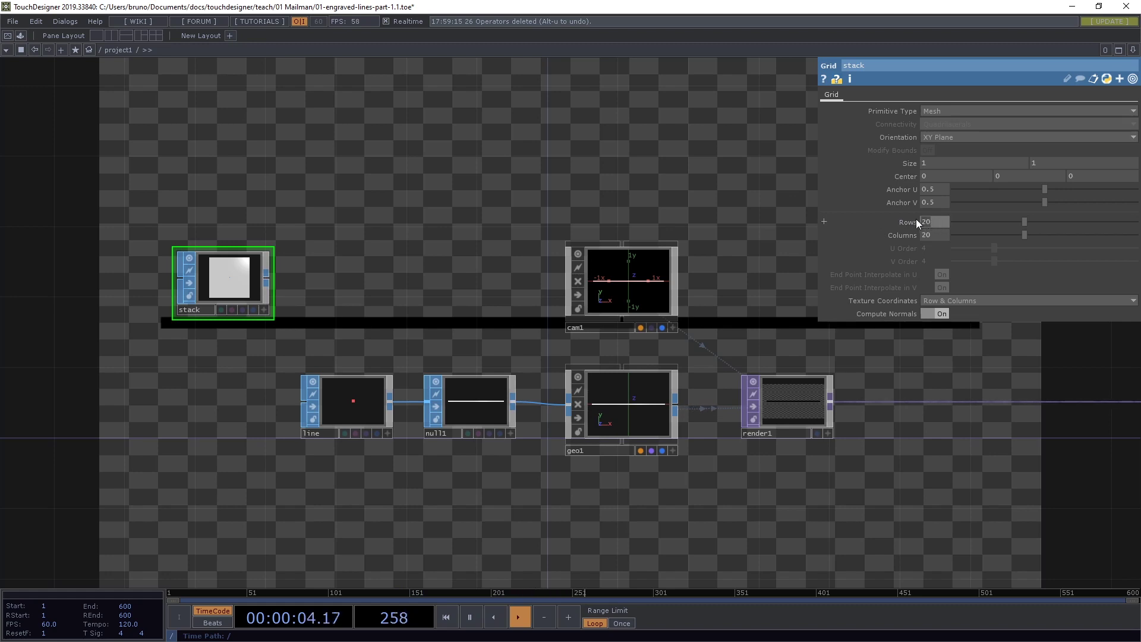
Step: Set stack to 40 rows and split Size to make its Y value an expression
{"action": "left_click_drag", "start_coordinate": [915, 219], "coordinate": [915, 219]}
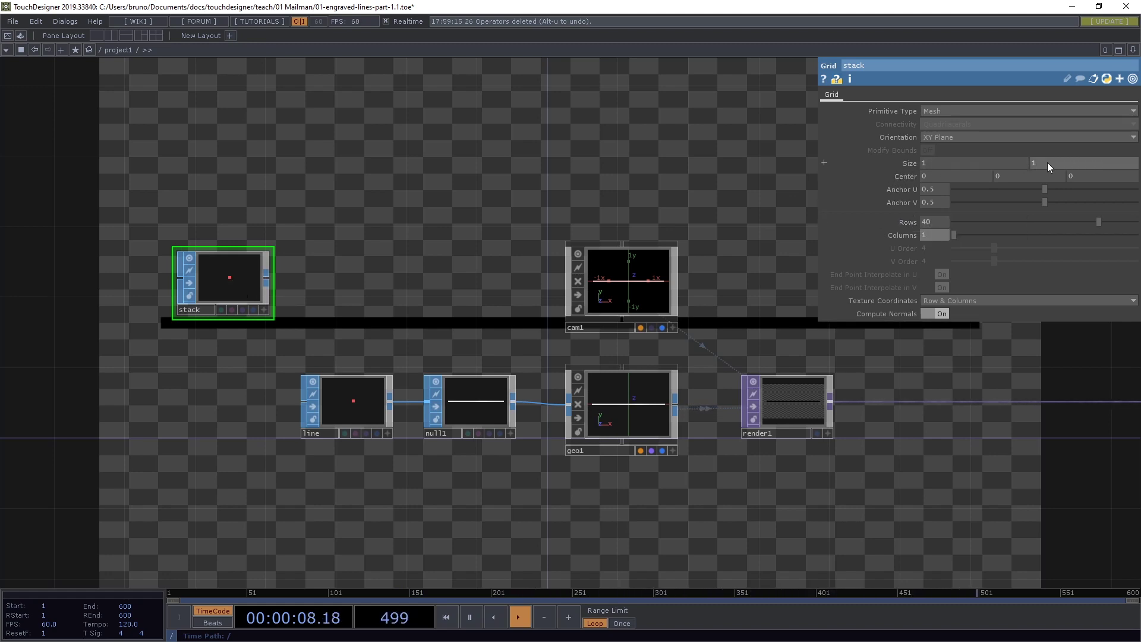
{"action": "left_click", "coordinate": [871, 162]}
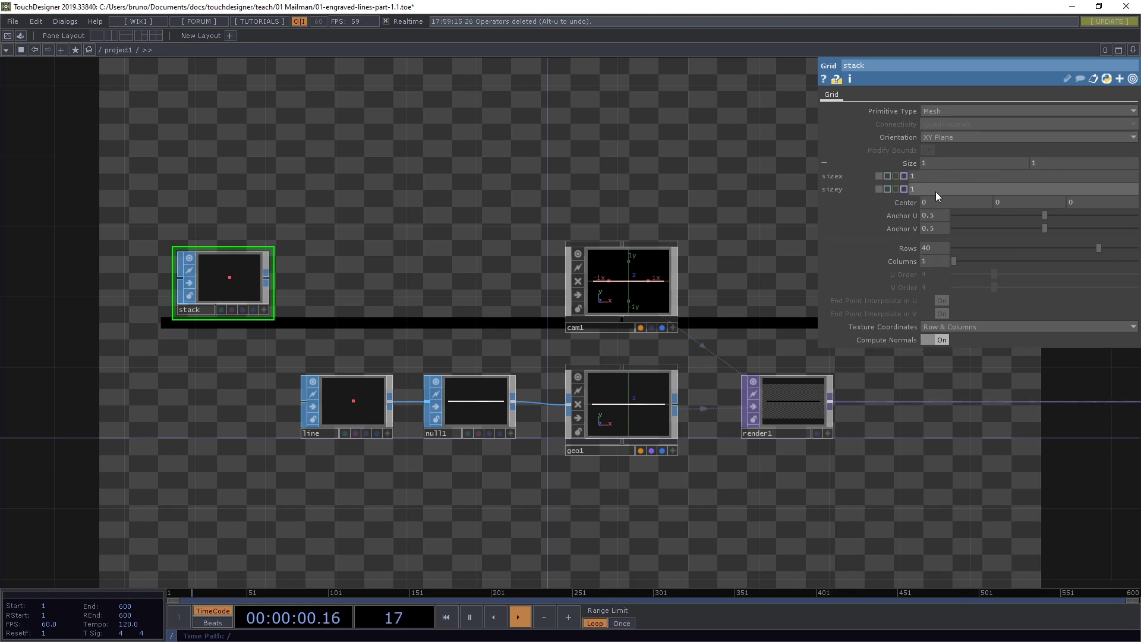
{"action": "left_click", "coordinate": [888, 188]}
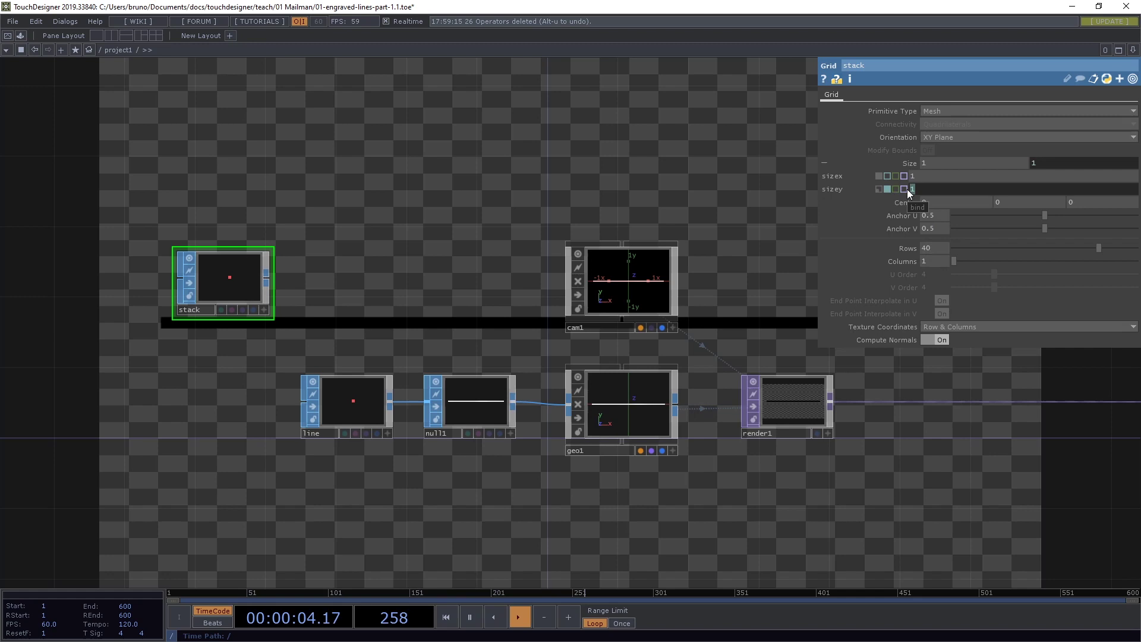
Step: Set stack's Y size expression to me.par.rows, giving size 1 by 40
{"action": "type", "text": "me.par.rows"}
{"action": "key", "text": "Return"}
{"action": "left_click", "coordinate": [858, 163]}
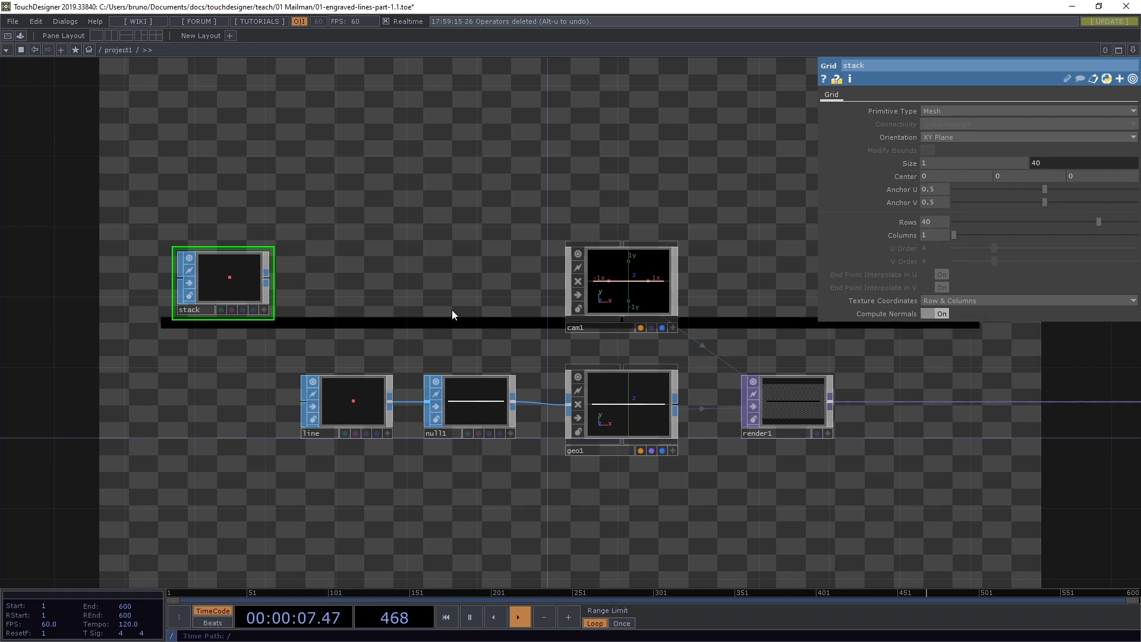
Step: Wire a new Null SOP, null2, after the stack grid
{"action": "left_click", "coordinate": [266, 279]}
{"action": "left_click", "coordinate": [319, 278]}
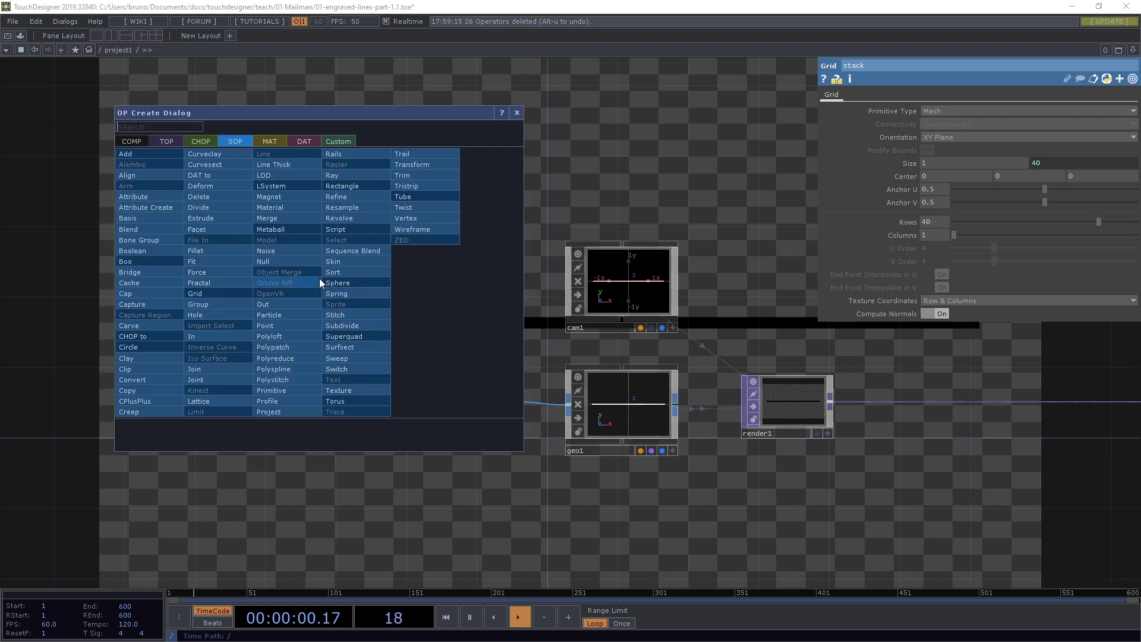
{"action": "type", "text": "noise"}
{"action": "key", "text": "Return"}
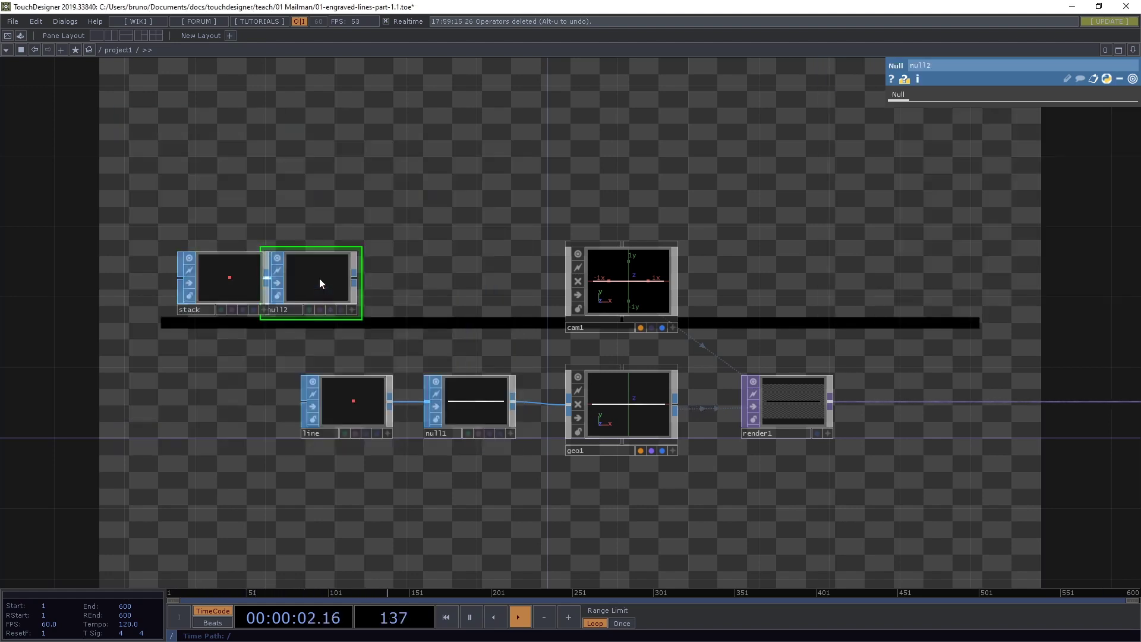
{"action": "left_click_drag", "start_coordinate": [319, 283], "coordinate": [355, 282]}
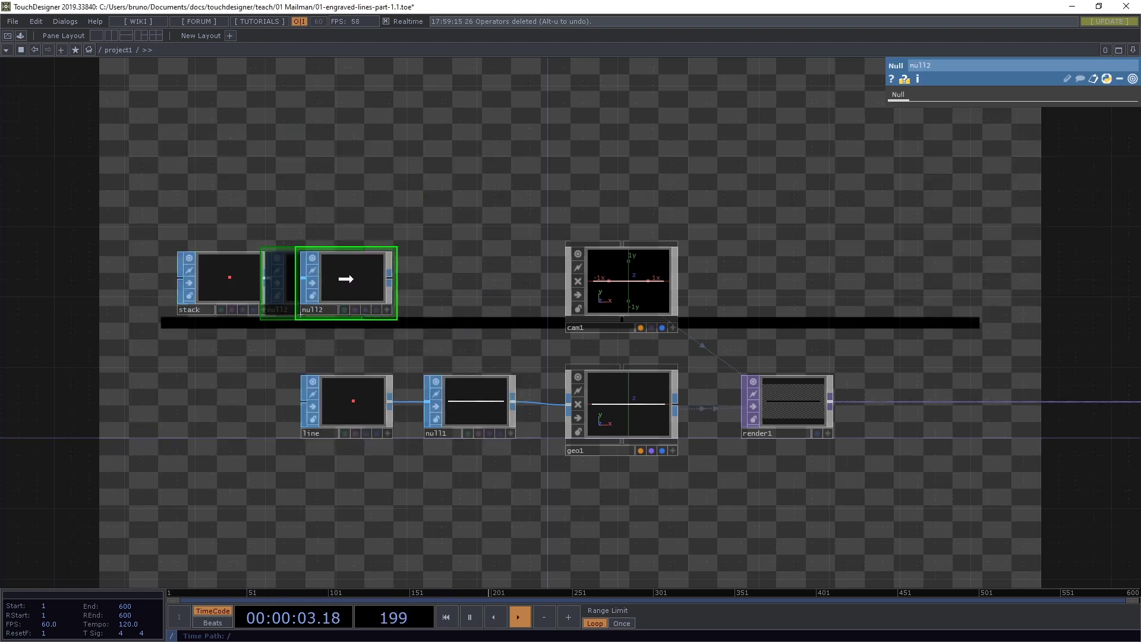
Step: Branch a SOP to CHOP operator from null2's output
{"action": "left_click", "coordinate": [393, 281]}
{"action": "left_click", "coordinate": [466, 279]}
{"action": "left_click", "coordinate": [353, 142]}
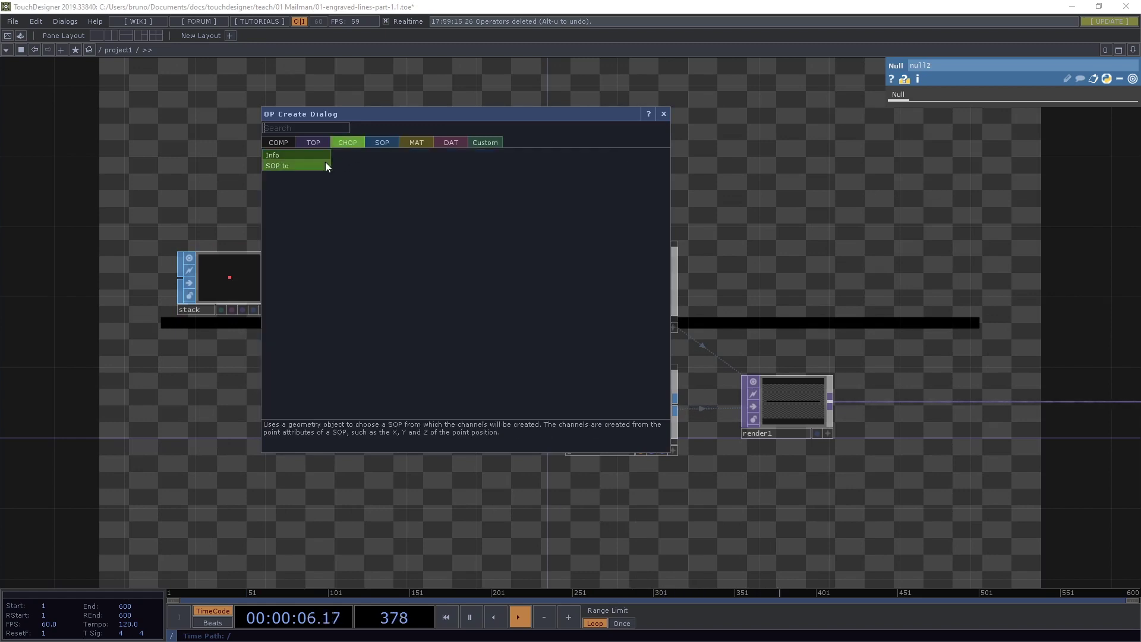
{"action": "left_click", "coordinate": [325, 164]}
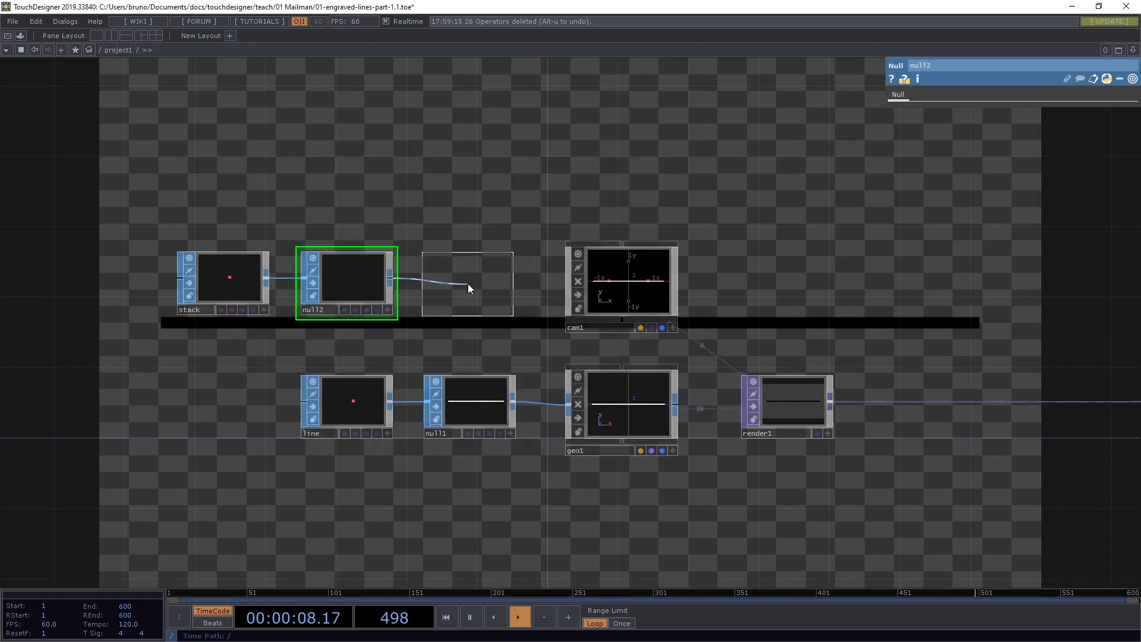
Step: Place sopto1 and set geo1's Default Instance OP to sopto1 with Translate Y from ty
{"action": "left_click", "coordinate": [470, 285]}
{"action": "left_click", "coordinate": [615, 409]}
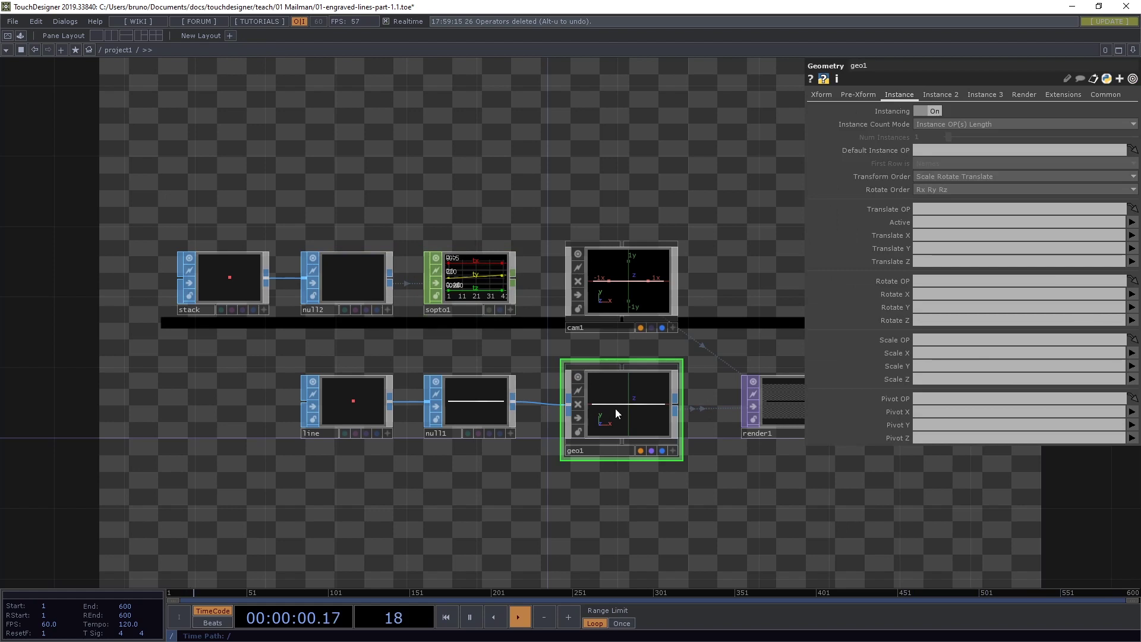
{"action": "left_click", "coordinate": [929, 151]}
{"action": "type", "text": "sopto1"}
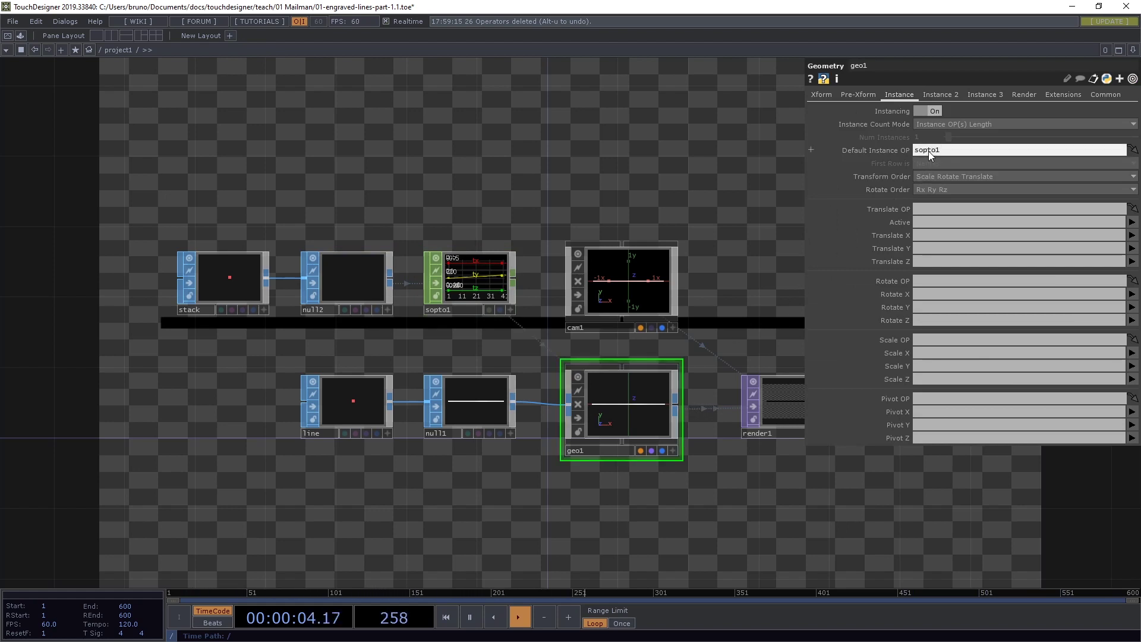
{"action": "key", "text": "Return"}
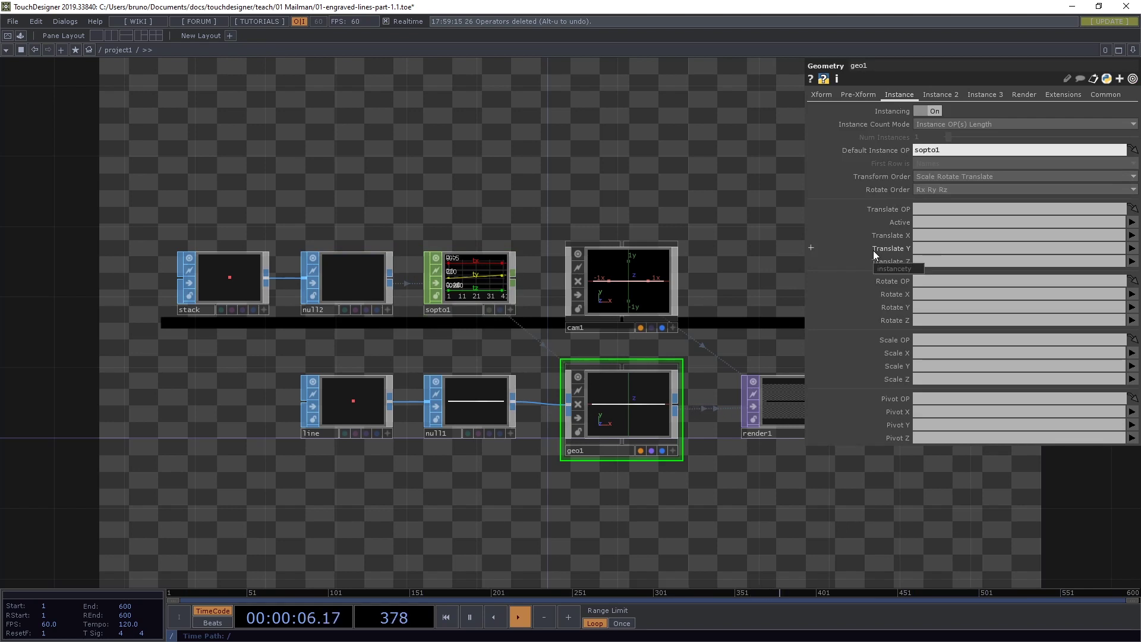
{"action": "left_click", "coordinate": [1132, 248]}
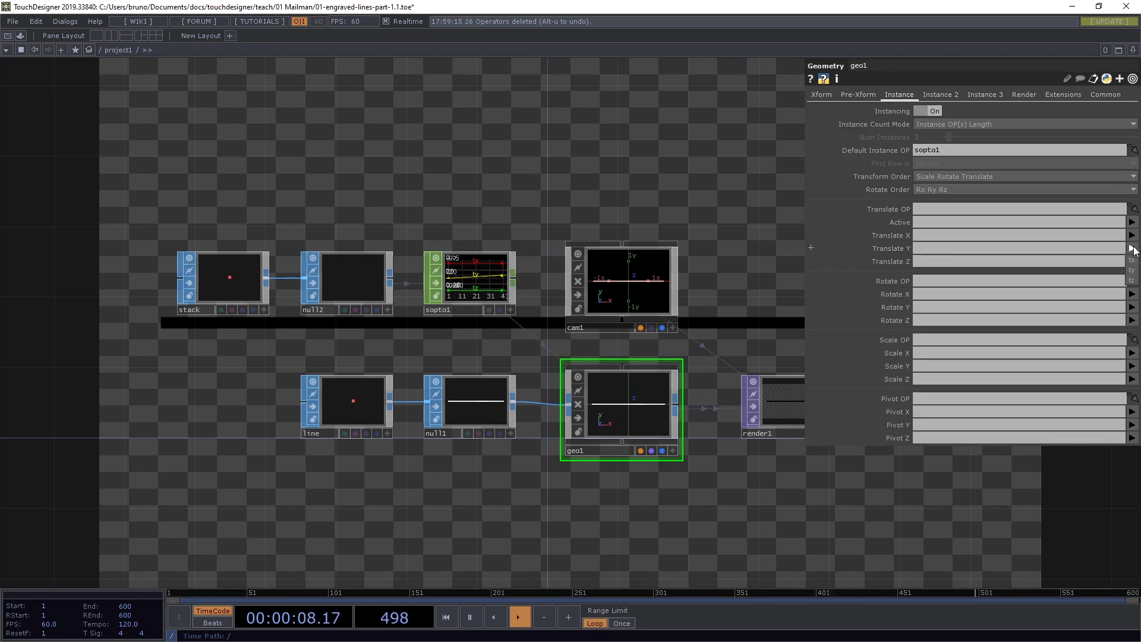
{"action": "left_click", "coordinate": [1135, 271]}
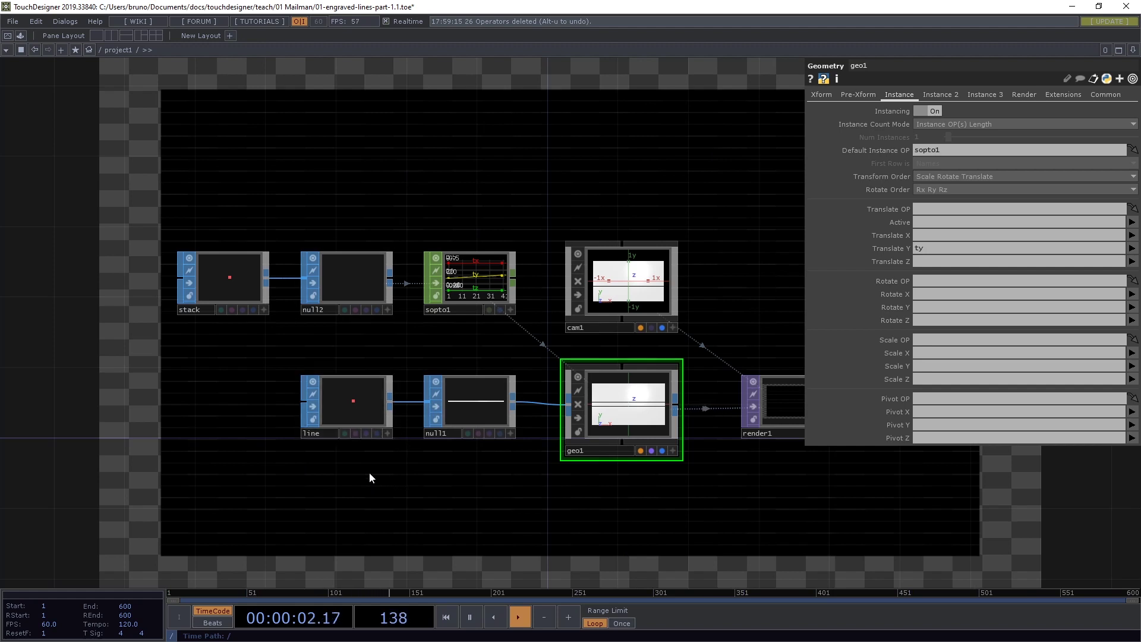
Step: Set the line grid's Y size to 0.5 for thinner stacked stripes
{"action": "left_click", "coordinate": [356, 401]}
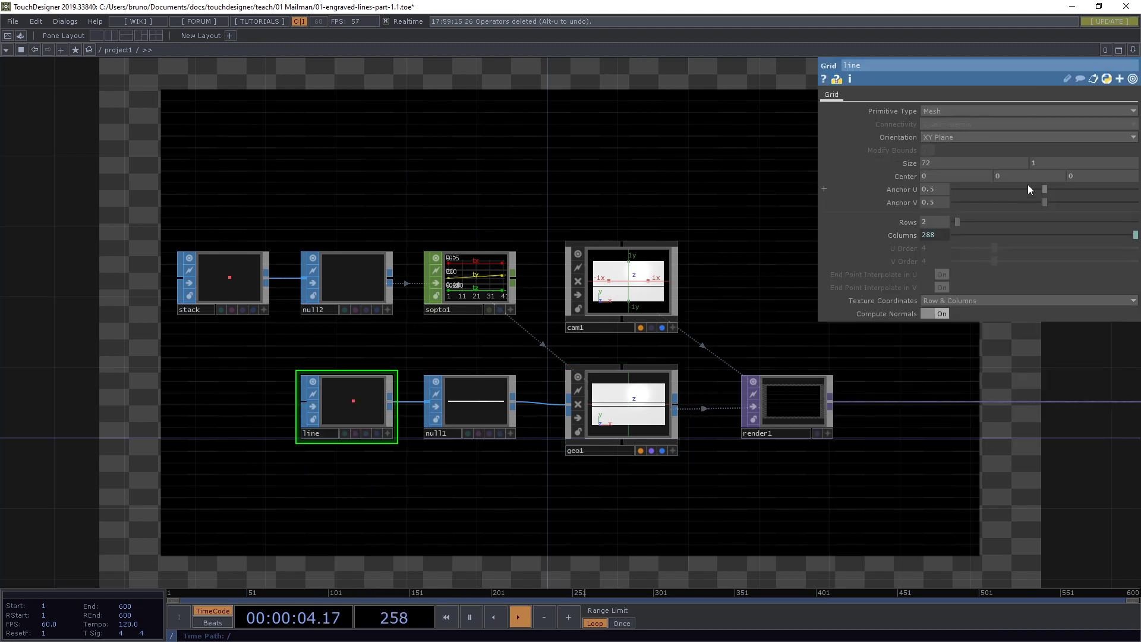
{"action": "left_click_drag", "start_coordinate": [1052, 162], "coordinate": [1026, 160]}
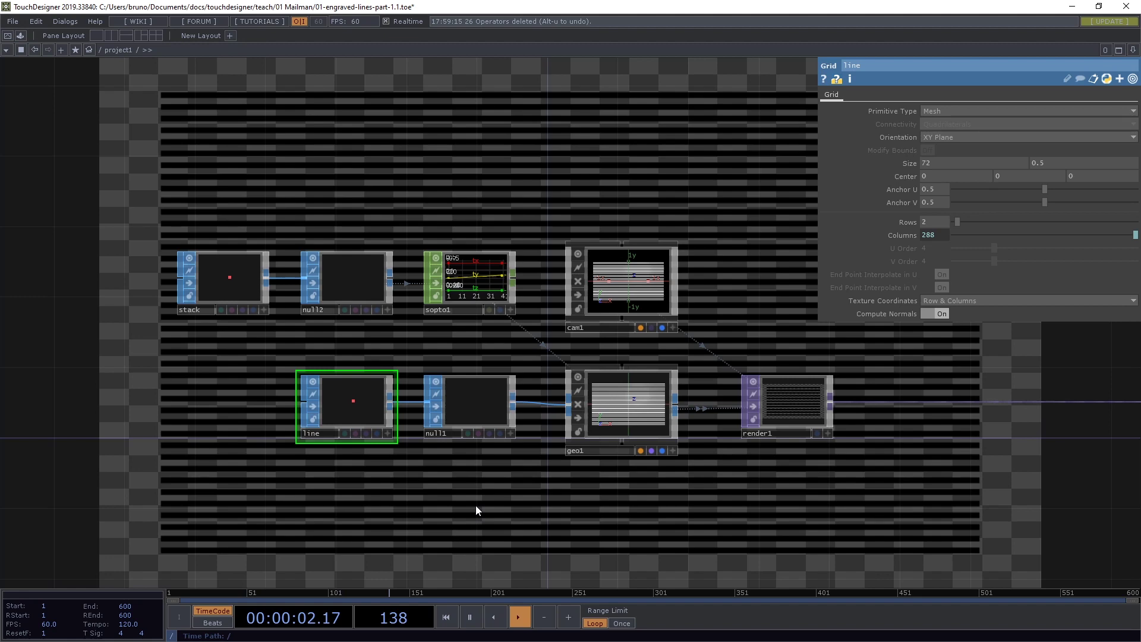
{"action": "left_click_drag", "start_coordinate": [475, 511], "coordinate": [550, 420]}
{"action": "scroll", "coordinate": [510, 466], "scroll_direction": "down", "scroll_amount": 2}
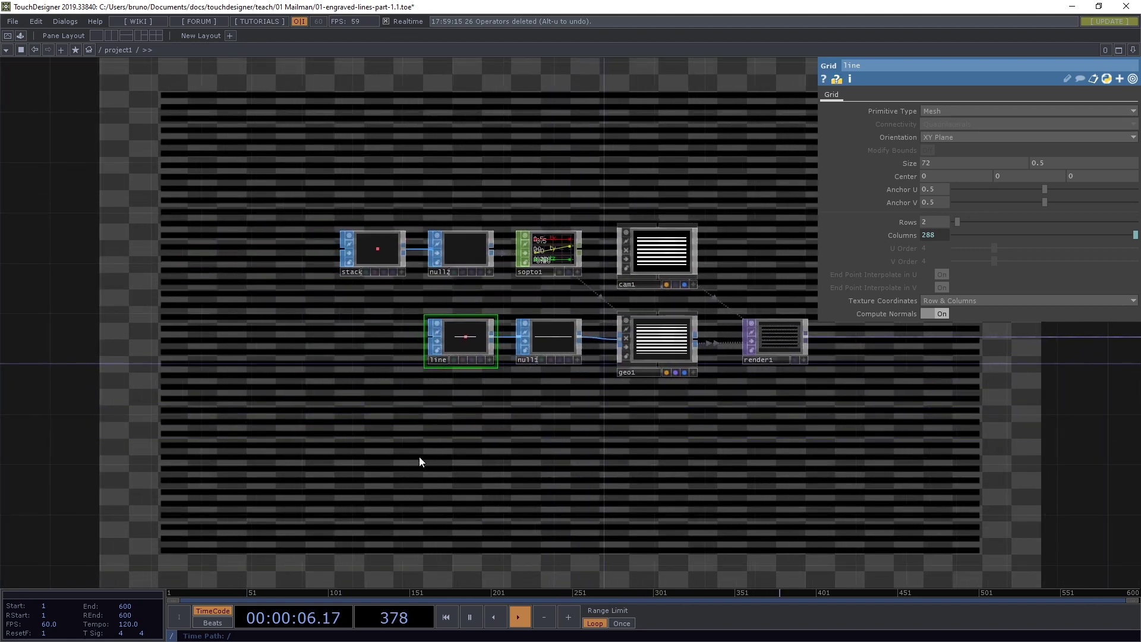
{"action": "scroll", "coordinate": [378, 465], "scroll_direction": "up", "scroll_amount": 2}
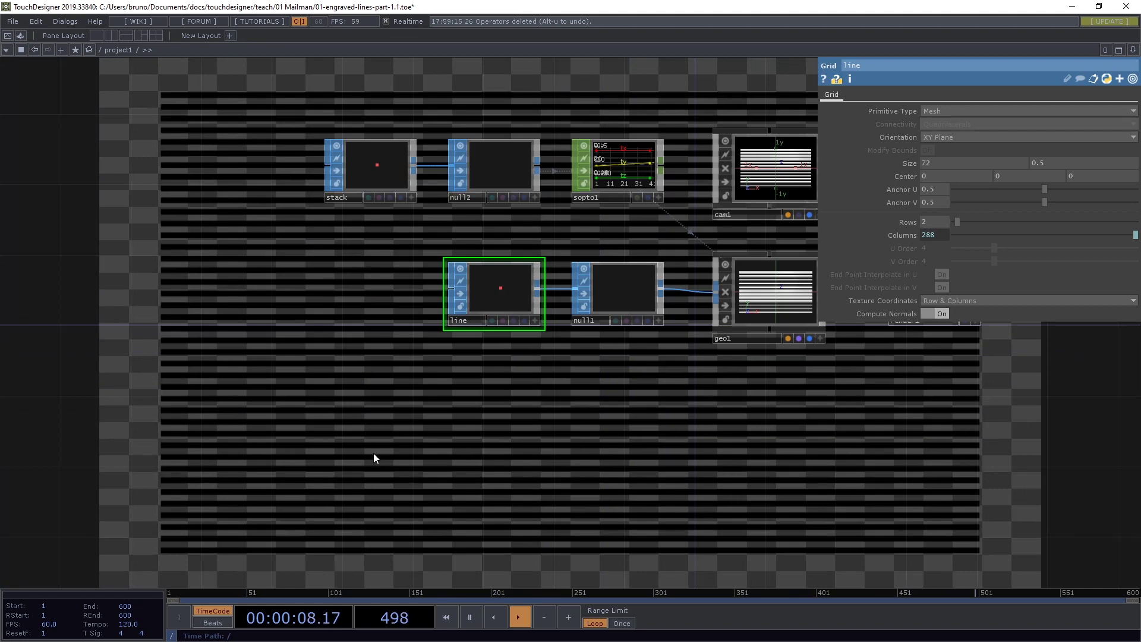
Step: Add a Movie File In TOP loading the Trillium.jpg sample image
{"action": "key", "text": "Tab"}
{"action": "left_click", "coordinate": [222, 316]}
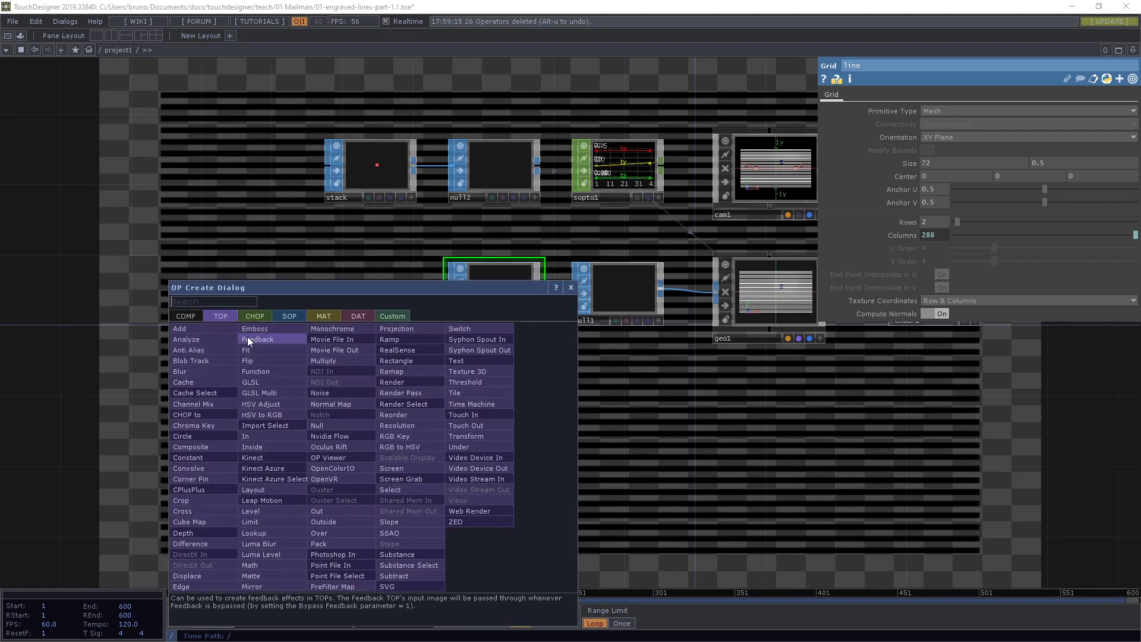
{"action": "left_click", "coordinate": [322, 339]}
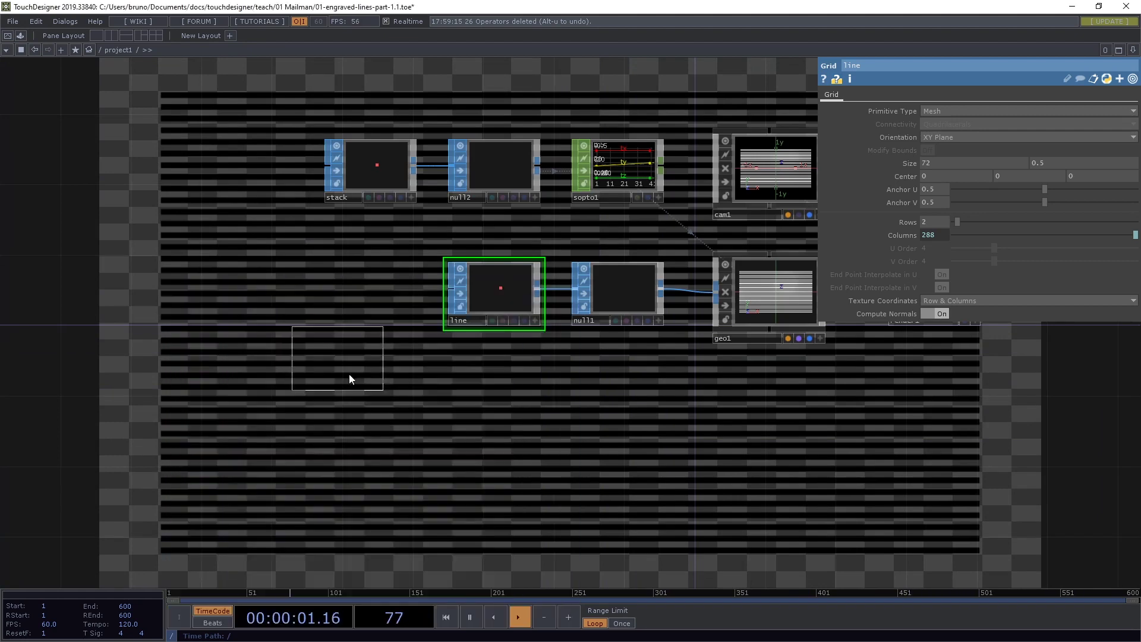
{"action": "left_click", "coordinate": [366, 444]}
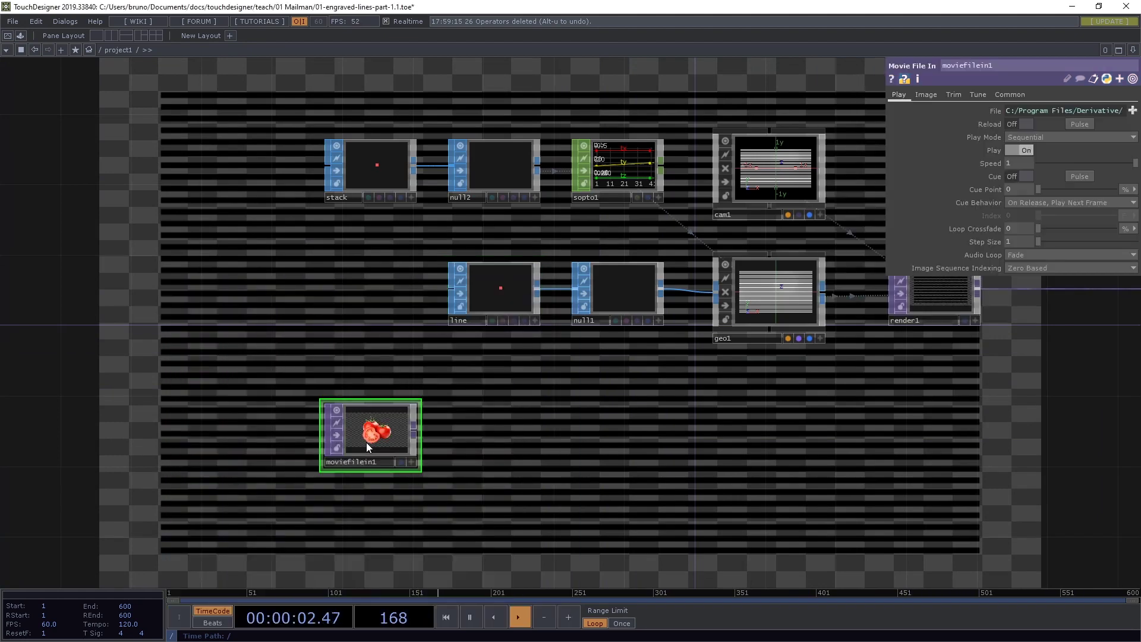
{"action": "left_click", "coordinate": [1132, 111]}
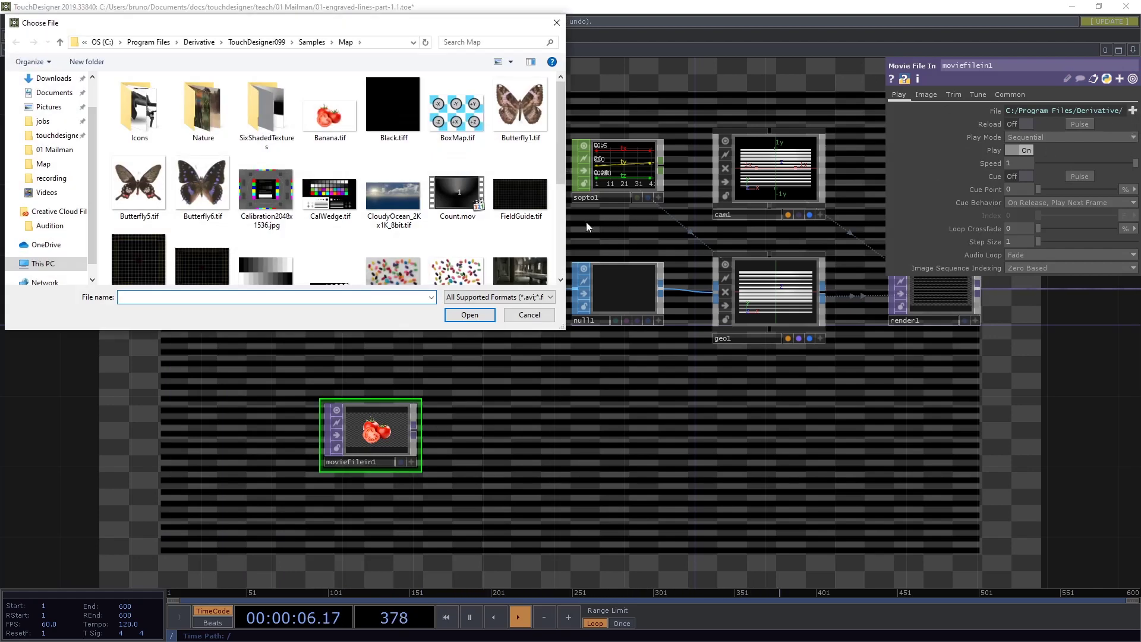
{"action": "scroll", "coordinate": [559, 223], "scroll_direction": "down", "scroll_amount": 5}
{"action": "left_click", "coordinate": [542, 249]}
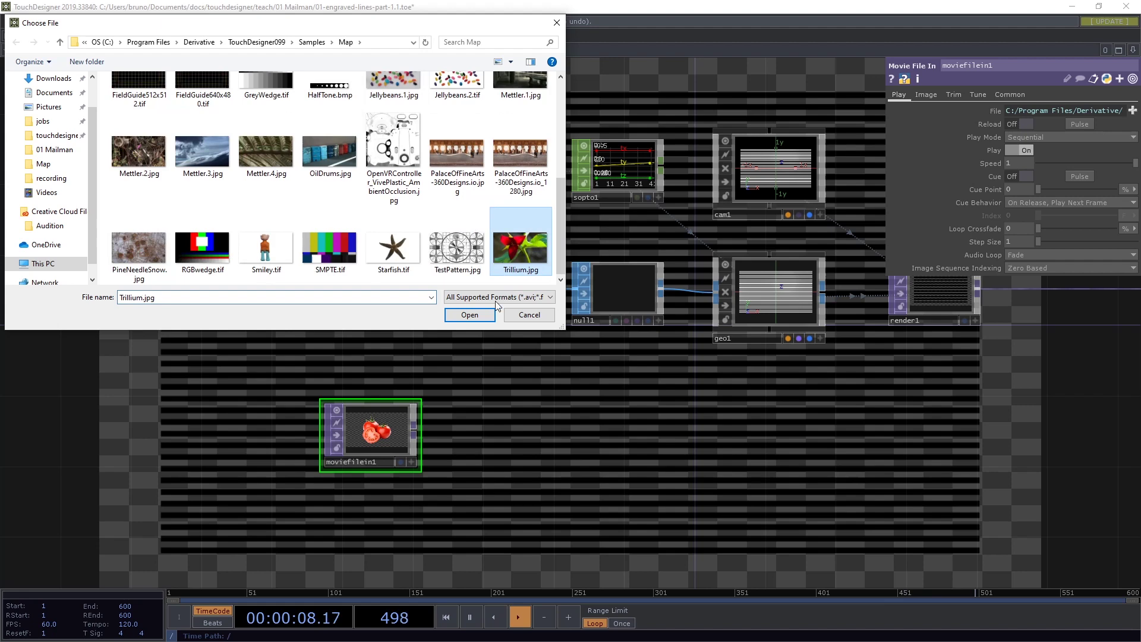
{"action": "left_click", "coordinate": [470, 316]}
Step: Feed the image into a new Null TOP renamed colors
{"action": "left_click_drag", "start_coordinate": [415, 430], "coordinate": [602, 424]}
{"action": "type", "text": "null"}
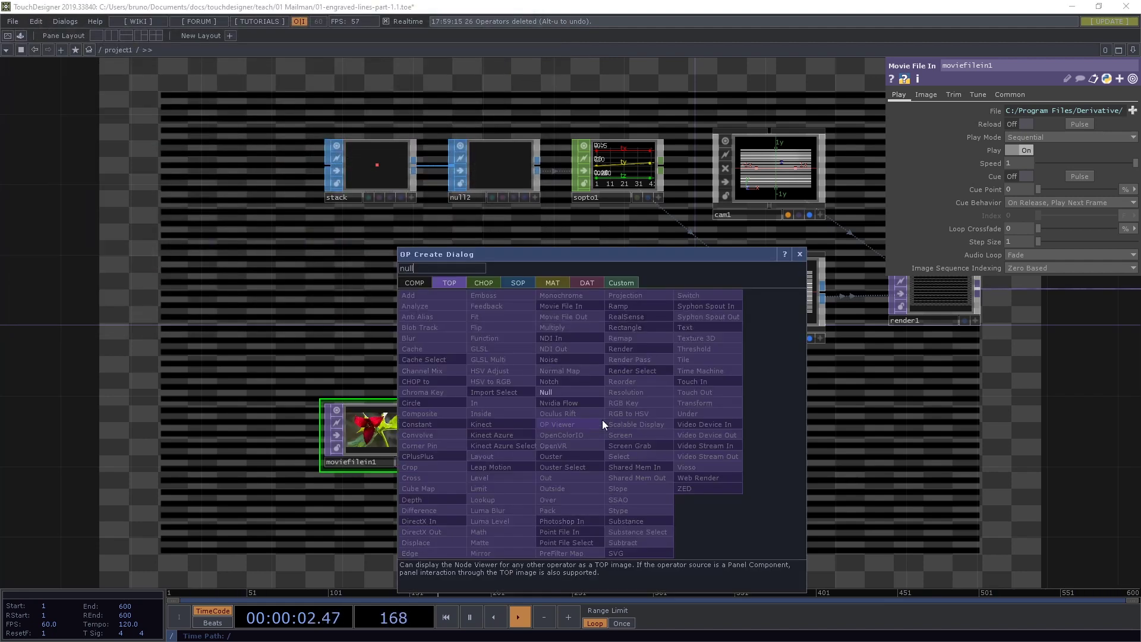
{"action": "key", "text": "Return"}
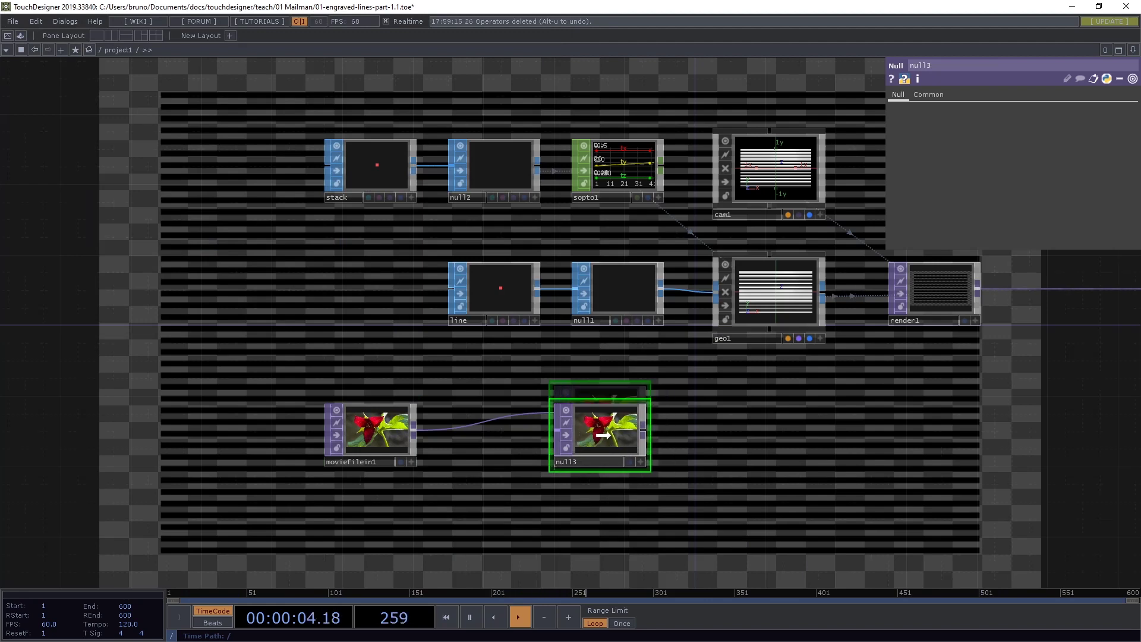
{"action": "left_click", "coordinate": [610, 435]}
{"action": "left_click_drag", "start_coordinate": [611, 435], "coordinate": [629, 435]}
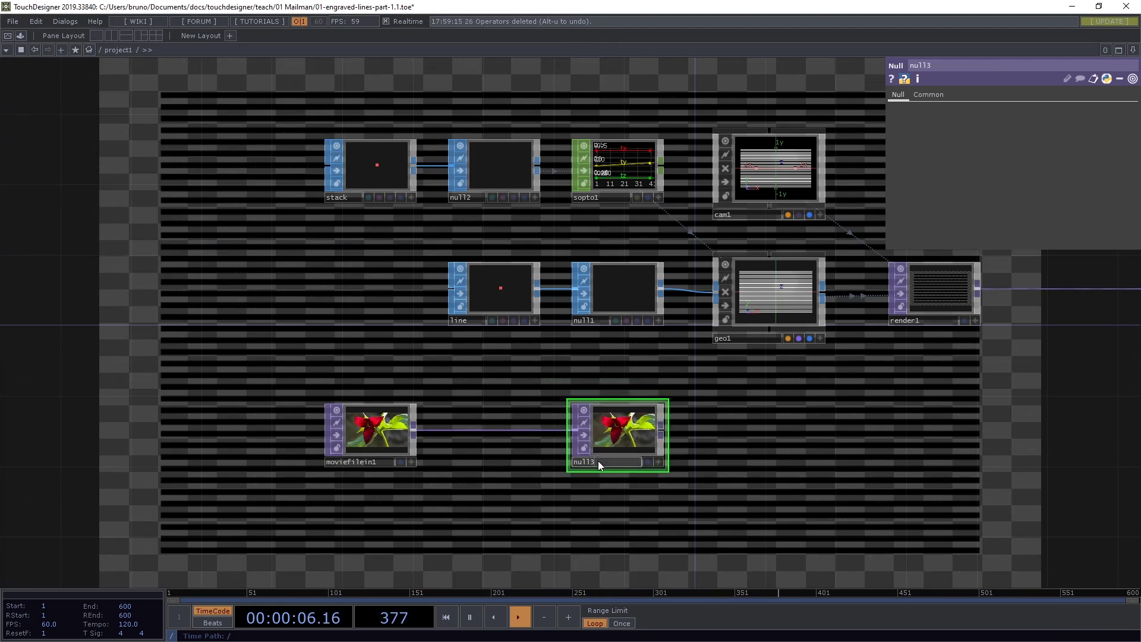
{"action": "double_click", "coordinate": [597, 461]}
{"action": "type", "text": "colors"}
{"action": "key", "text": "Return"}
{"action": "left_click_drag", "start_coordinate": [725, 420], "coordinate": [621, 423]}
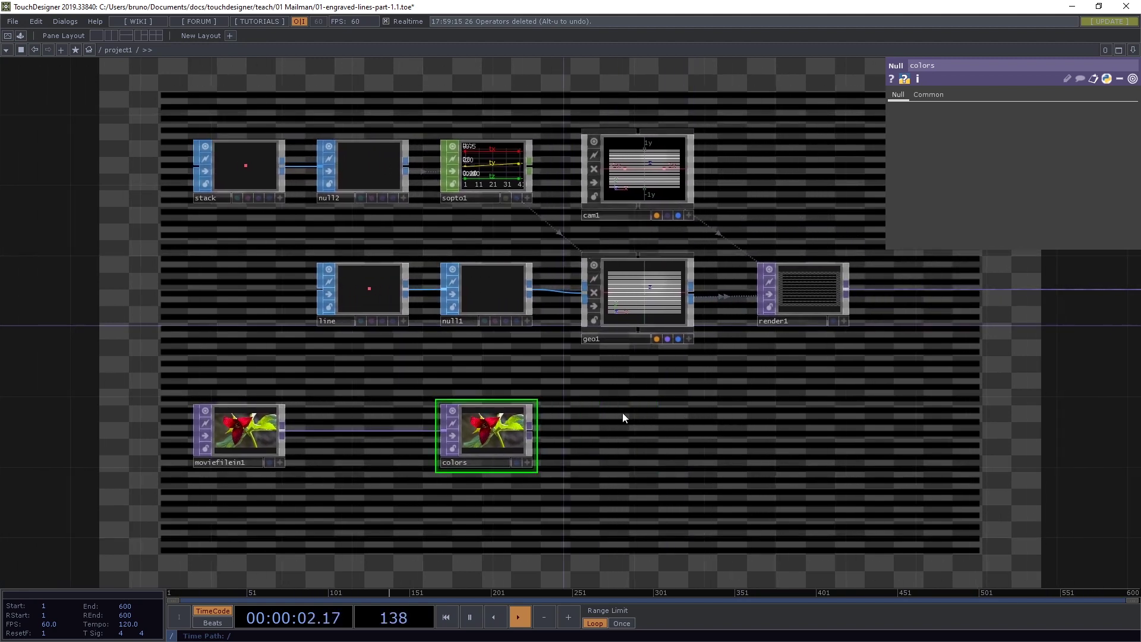
Step: Create a GLSL material, glsl1, and assign it as geo1's material
{"action": "key", "text": "Tab"}
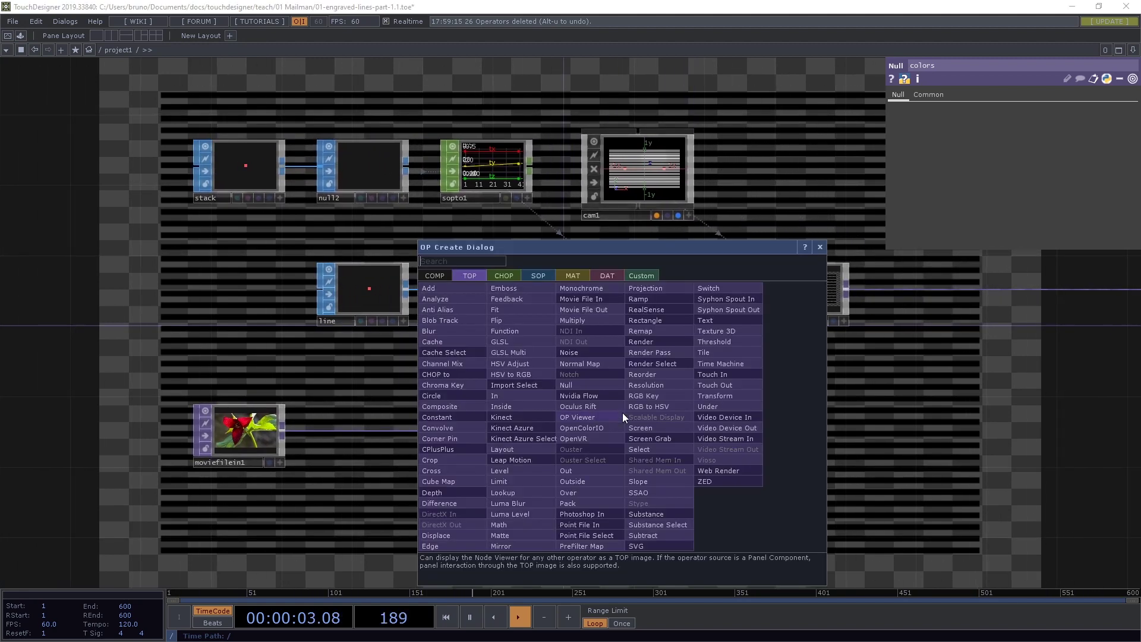
{"action": "left_click", "coordinate": [573, 276]}
{"action": "left_click", "coordinate": [443, 312]}
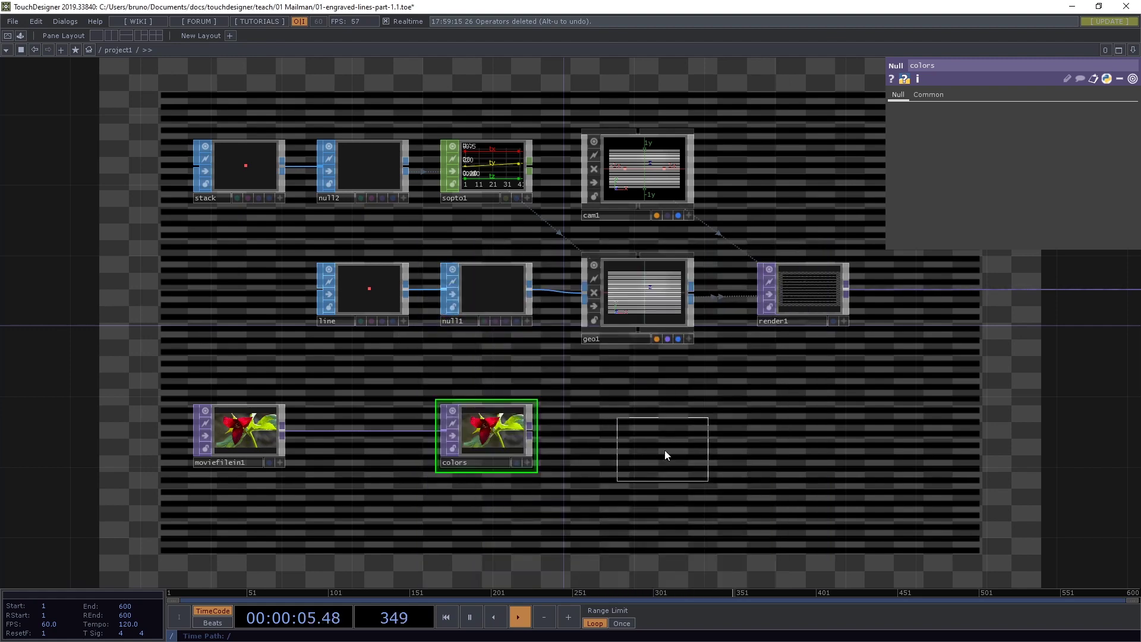
{"action": "left_click", "coordinate": [646, 423]}
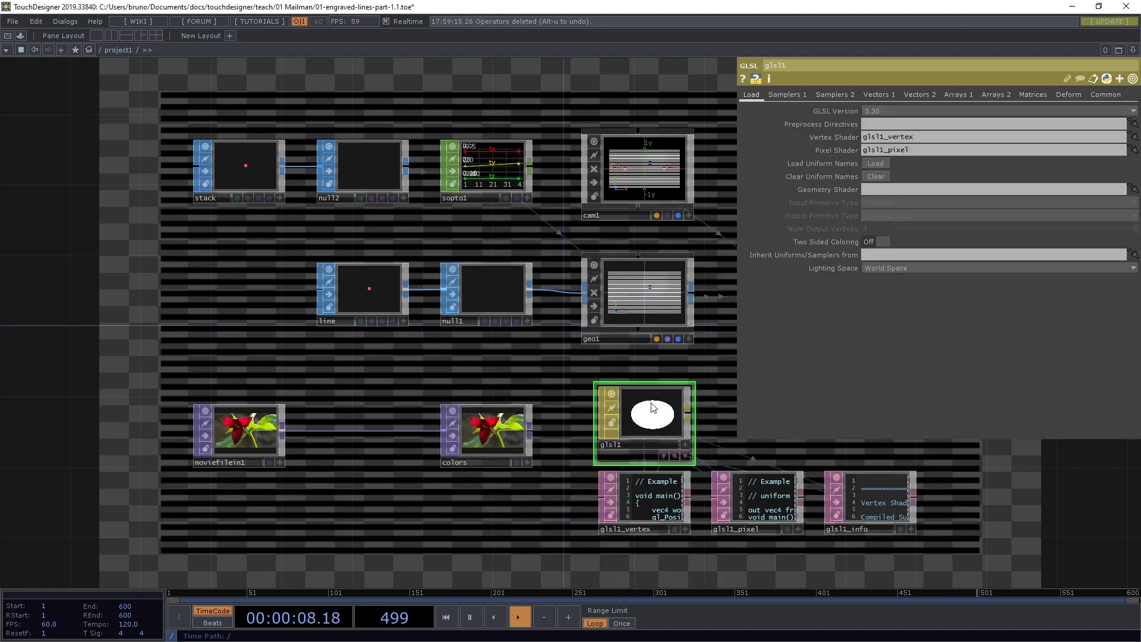
{"action": "left_click_drag", "start_coordinate": [652, 408], "coordinate": [647, 294]}
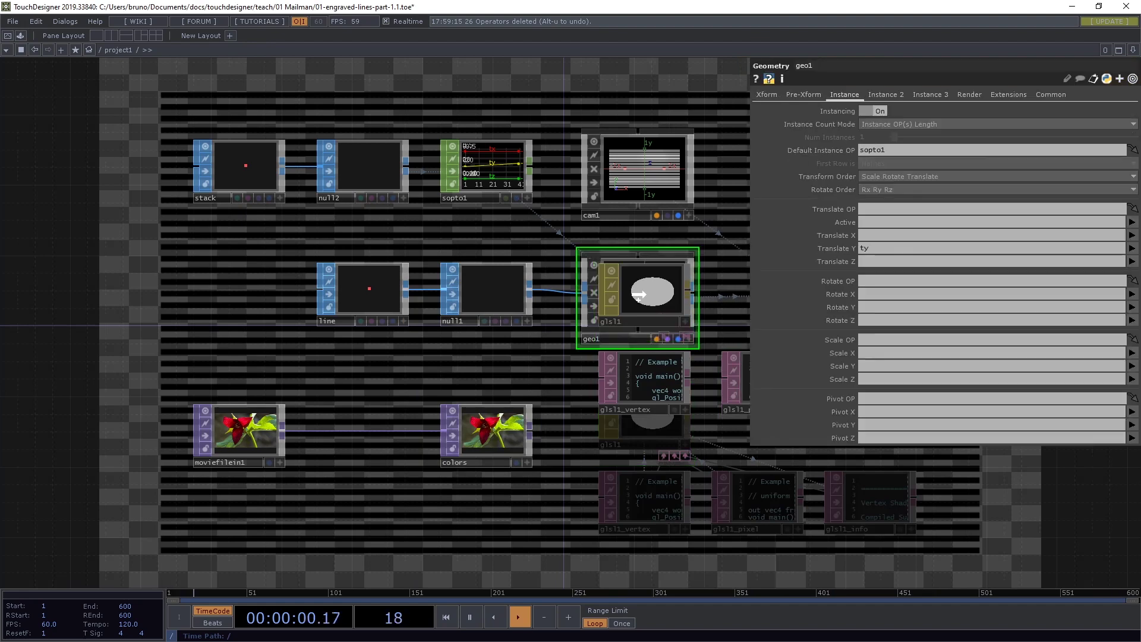
{"action": "left_click", "coordinate": [646, 275]}
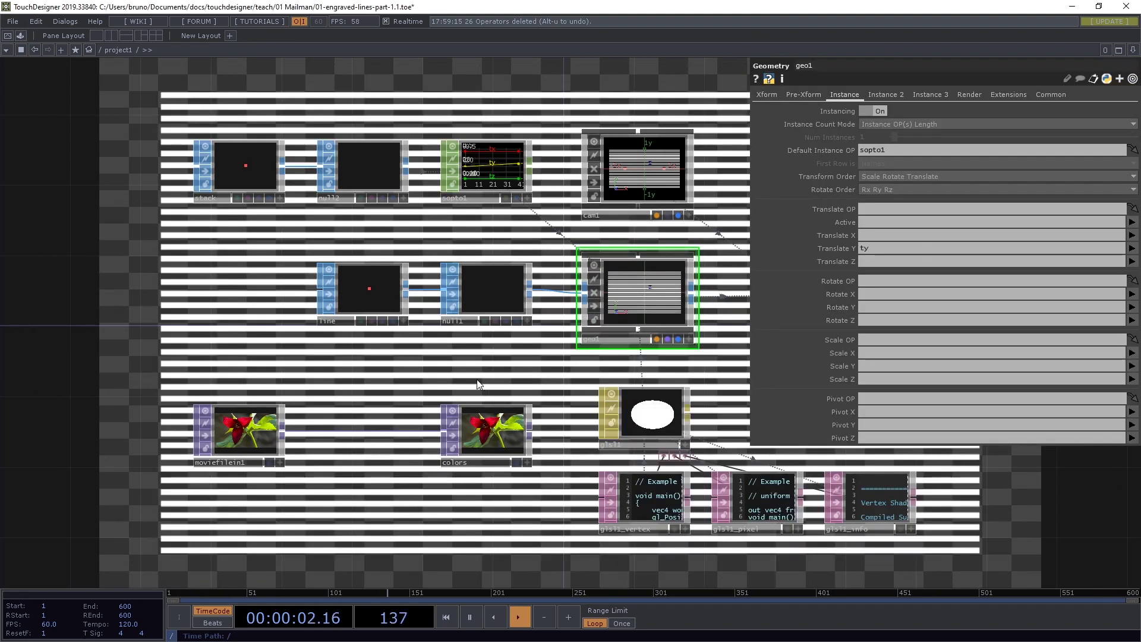
Step: Move the moviefilein1 and colors nodes up in line with glsl1, then select glsl1
{"action": "left_click_drag", "start_coordinate": [521, 382], "coordinate": [461, 379]}
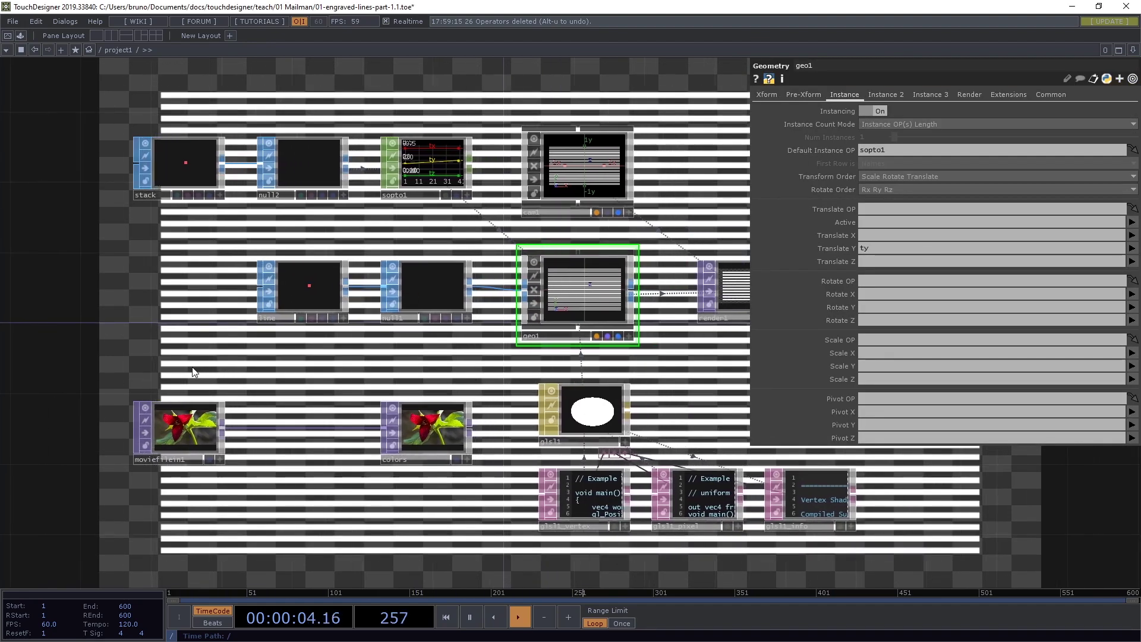
{"action": "right_click_drag", "start_coordinate": [191, 367], "coordinate": [423, 483]}
{"action": "left_click_drag", "start_coordinate": [440, 432], "coordinate": [428, 415]}
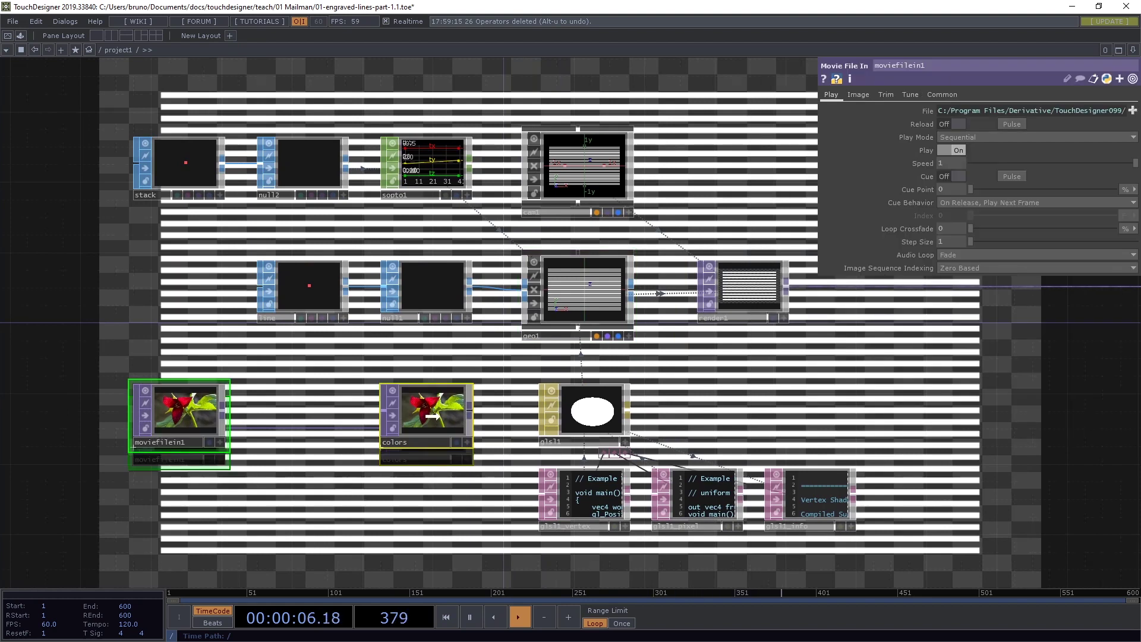
{"action": "left_click", "coordinate": [483, 363]}
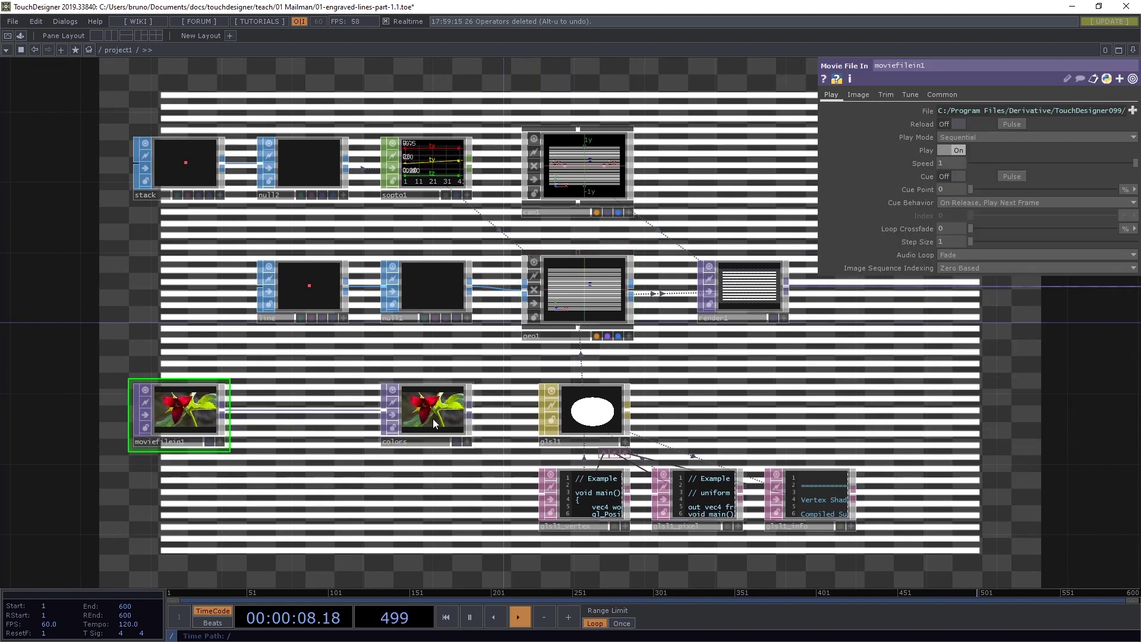
{"action": "left_click", "coordinate": [592, 411]}
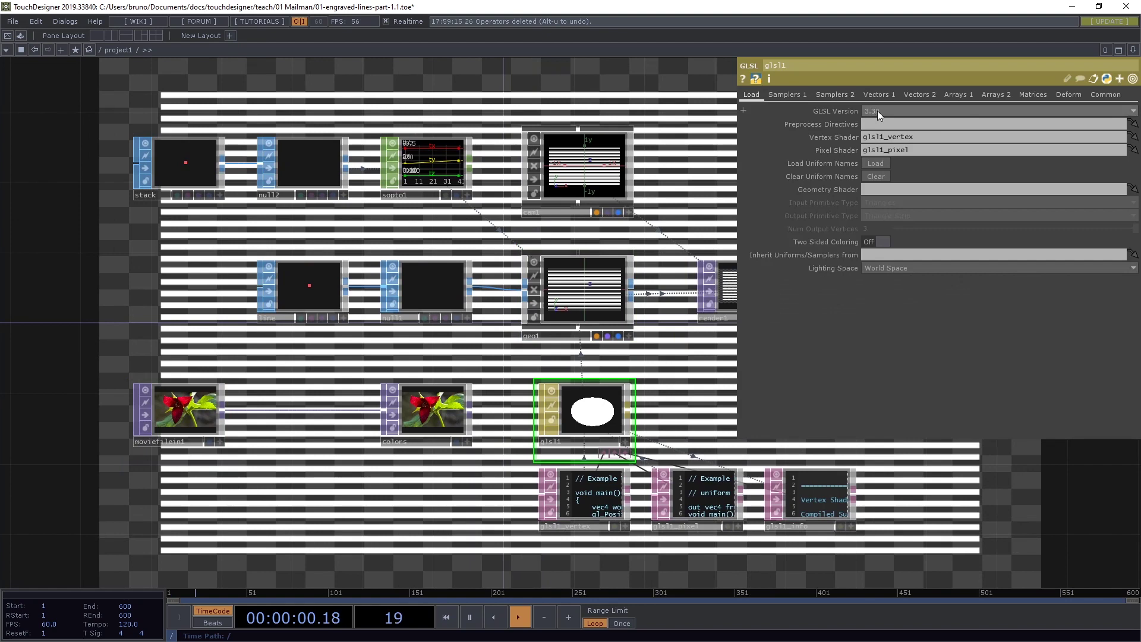
Step: On glsl1's Samplers 1 page, name the first sampler sColors and point it to the colors TOP
{"action": "left_click", "coordinate": [791, 97]}
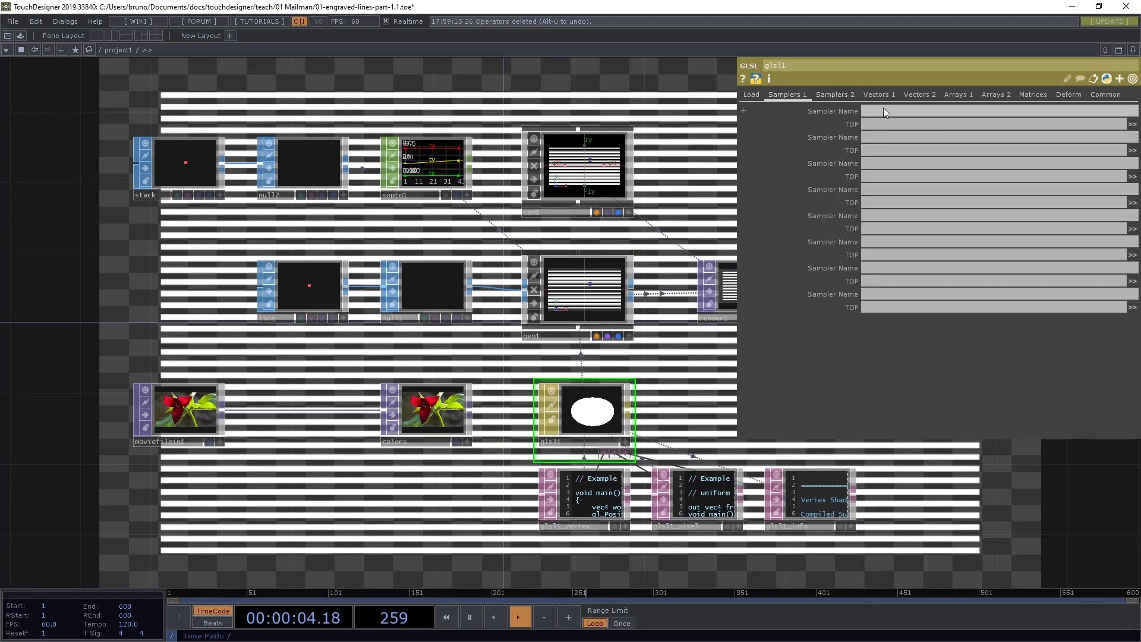
{"action": "left_click", "coordinate": [886, 111]}
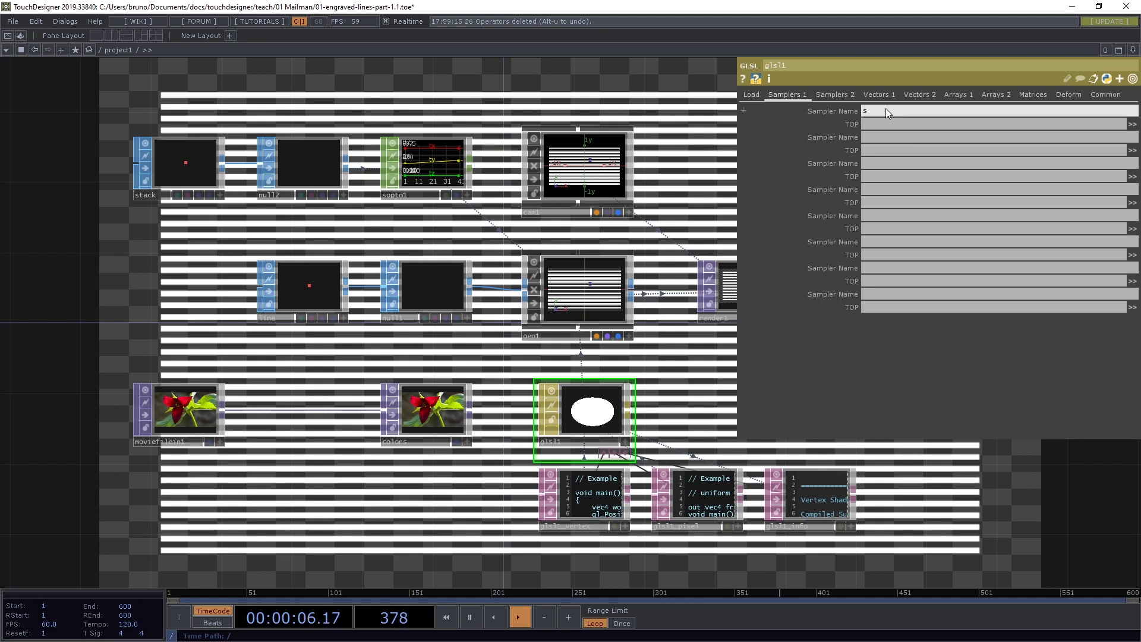
{"action": "type", "text": "sColors"}
{"action": "key", "text": "Tab"}
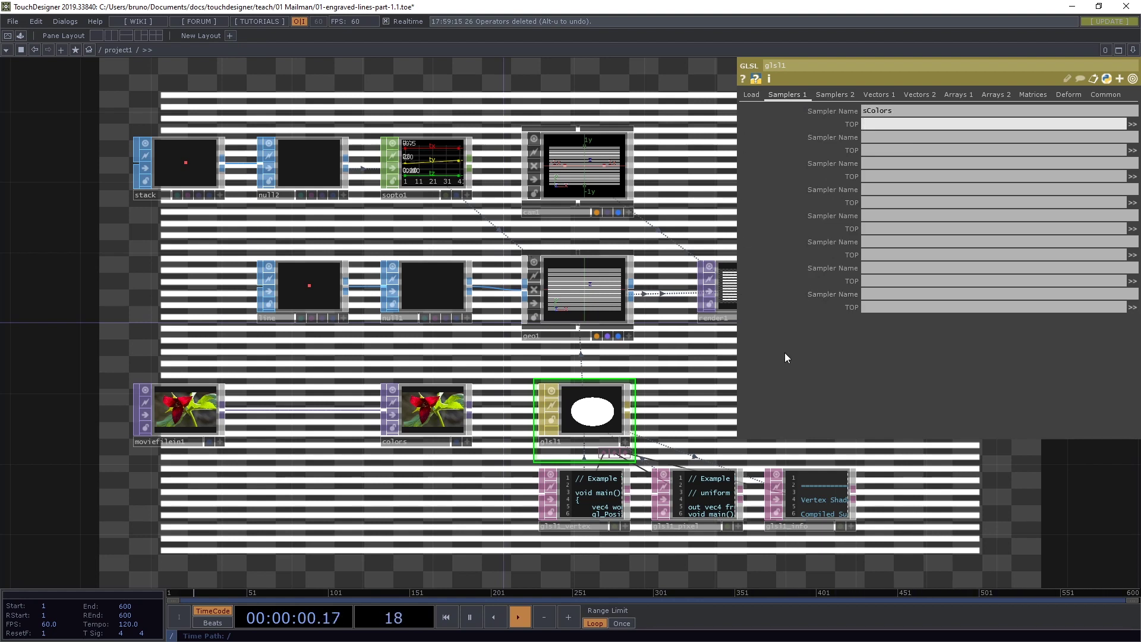
{"action": "type", "text": "colors"}
{"action": "left_click", "coordinate": [689, 418]}
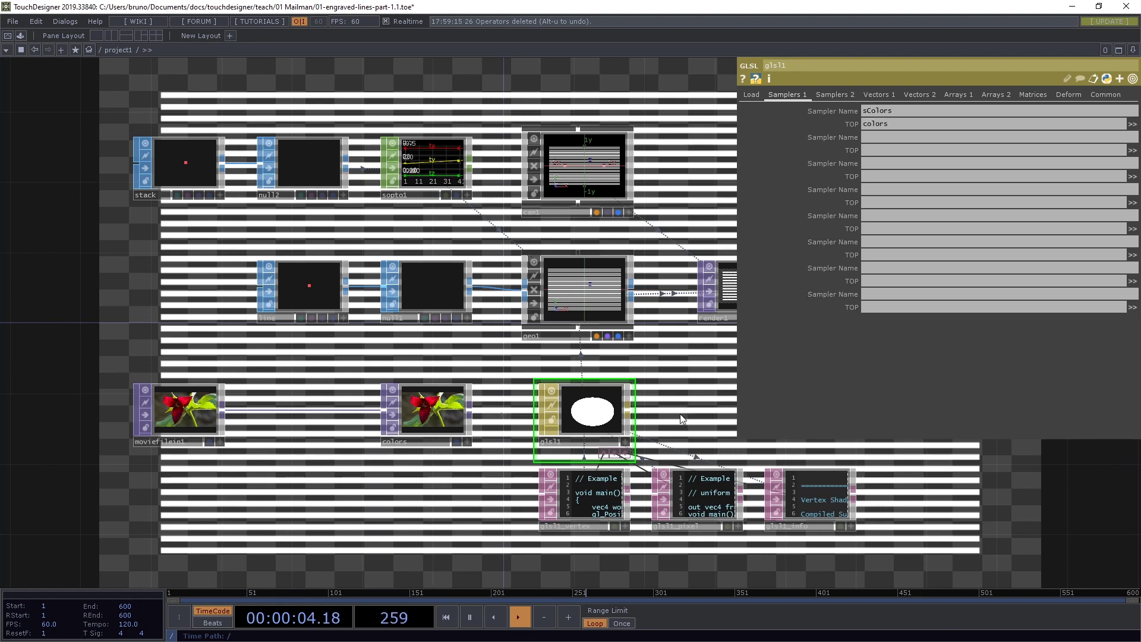
Step: Open the glsl1_pixel shader in the external Sublime Text editor
{"action": "left_click_drag", "start_coordinate": [689, 419], "coordinate": [637, 380]}
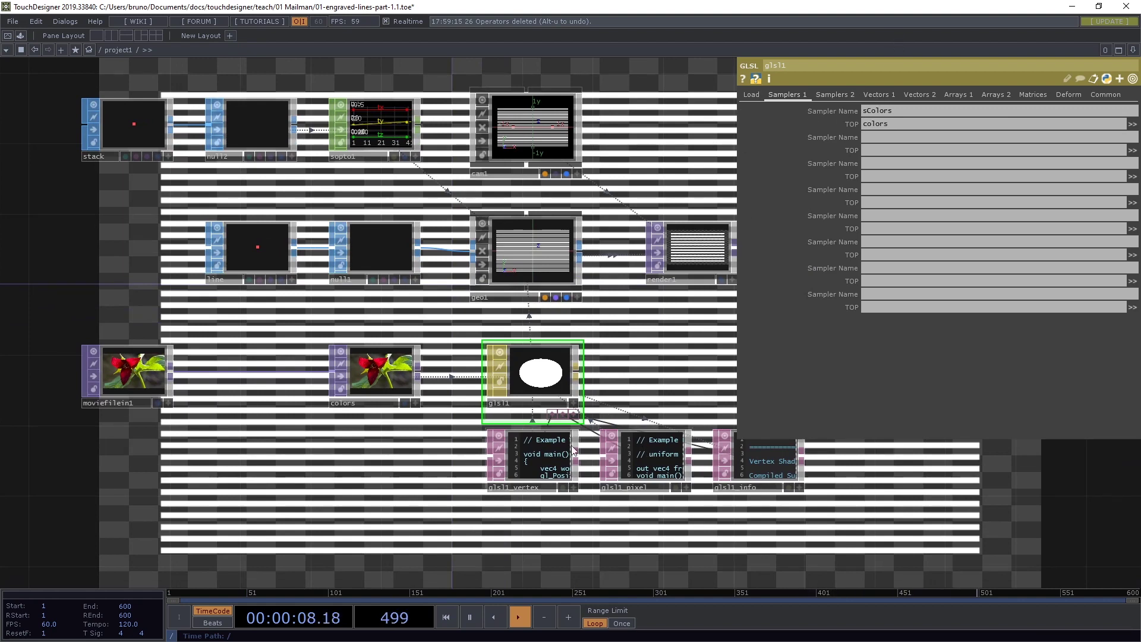
{"action": "left_click", "coordinate": [636, 469]}
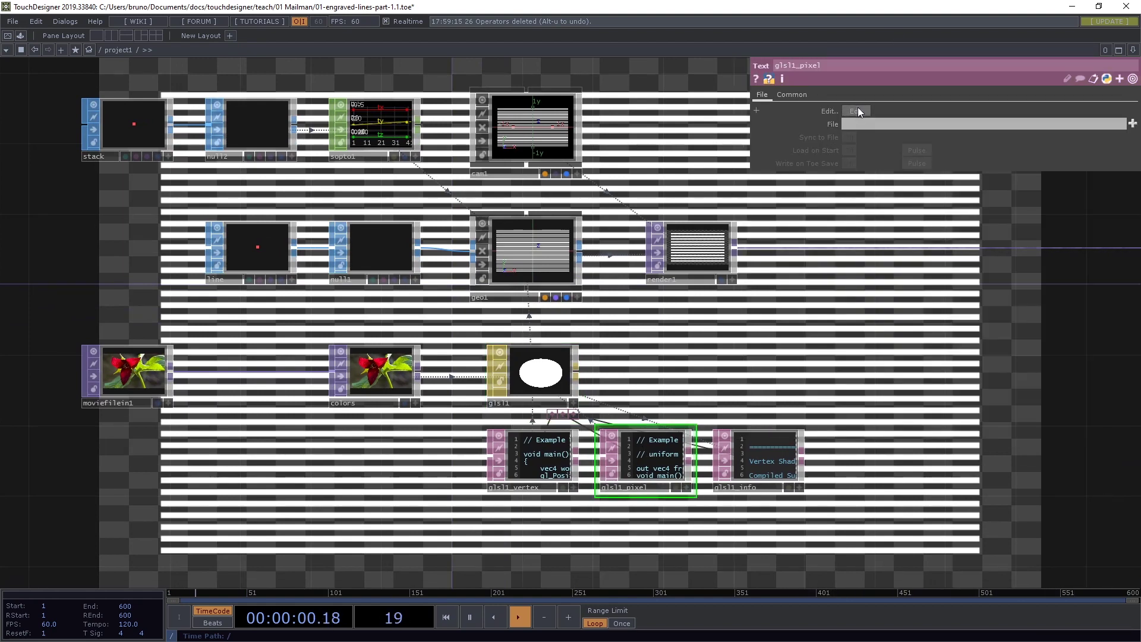
{"action": "left_click", "coordinate": [857, 112]}
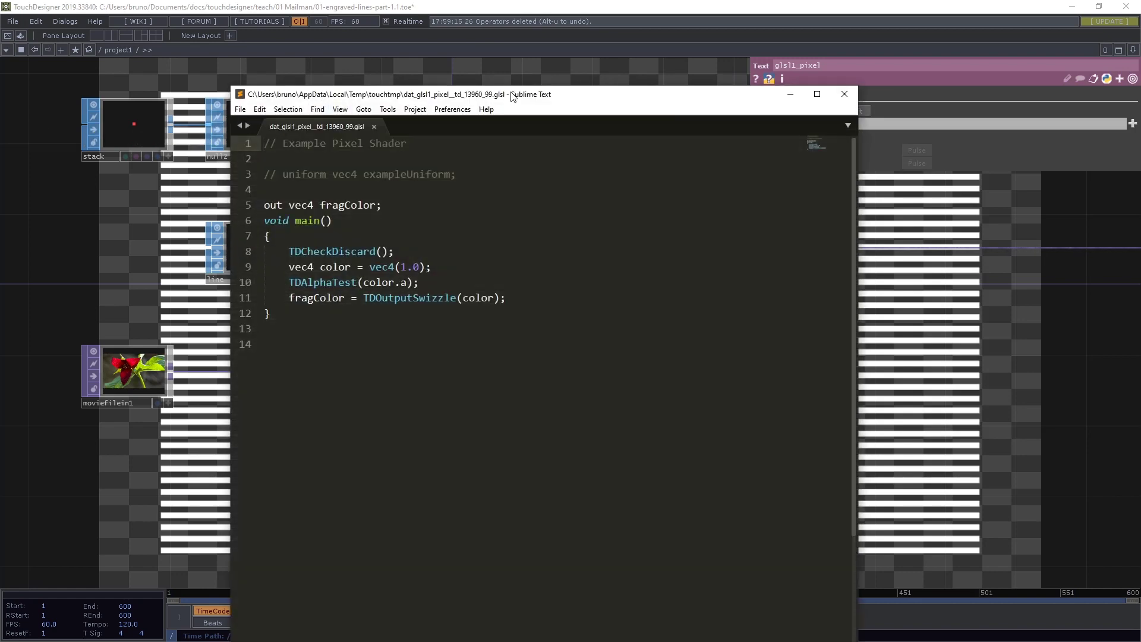
Step: Maximize the editor and replace line 3 with 'uniform sampler2D sColors;'
{"action": "double_click", "coordinate": [514, 95]}
{"action": "left_click", "coordinate": [258, 85]}
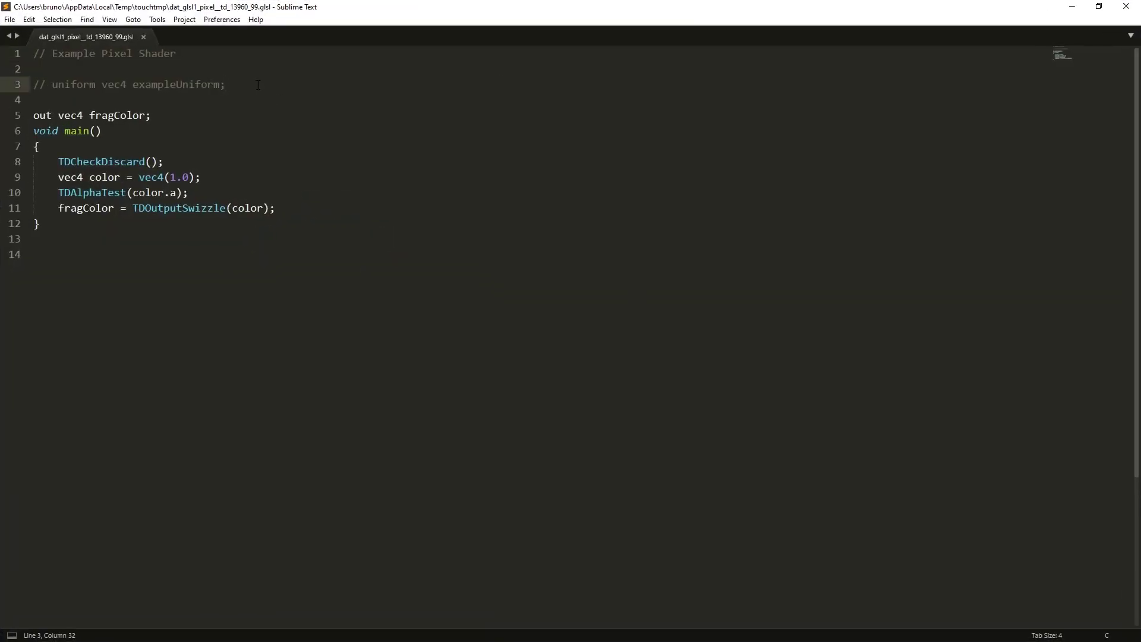
{"action": "key", "text": "shift+Home"}
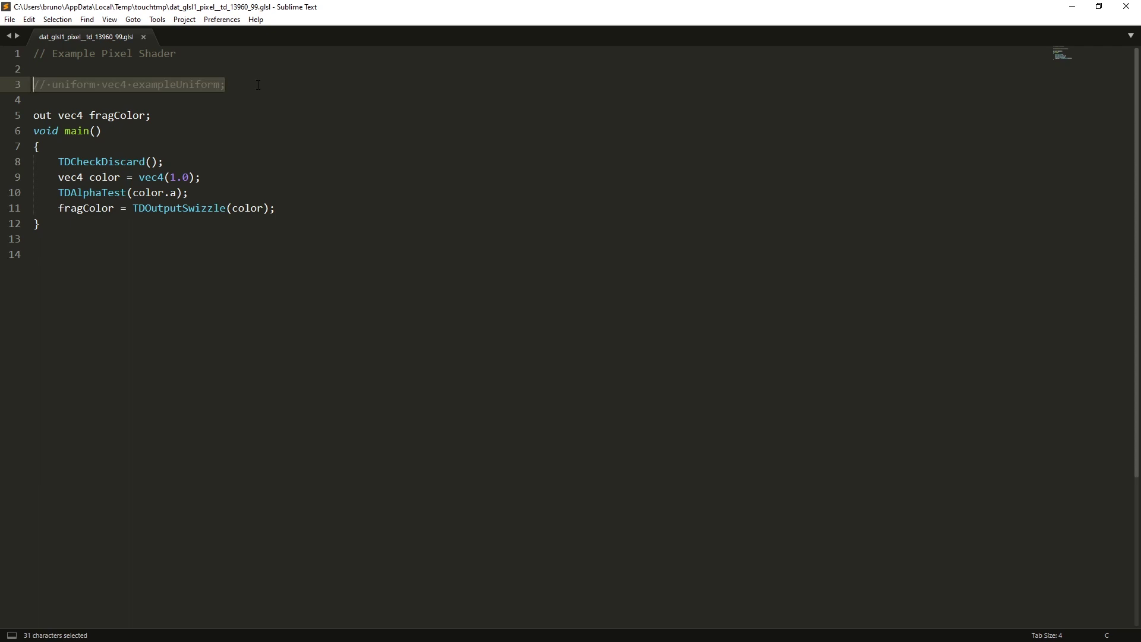
{"action": "type", "text": "unifo"}
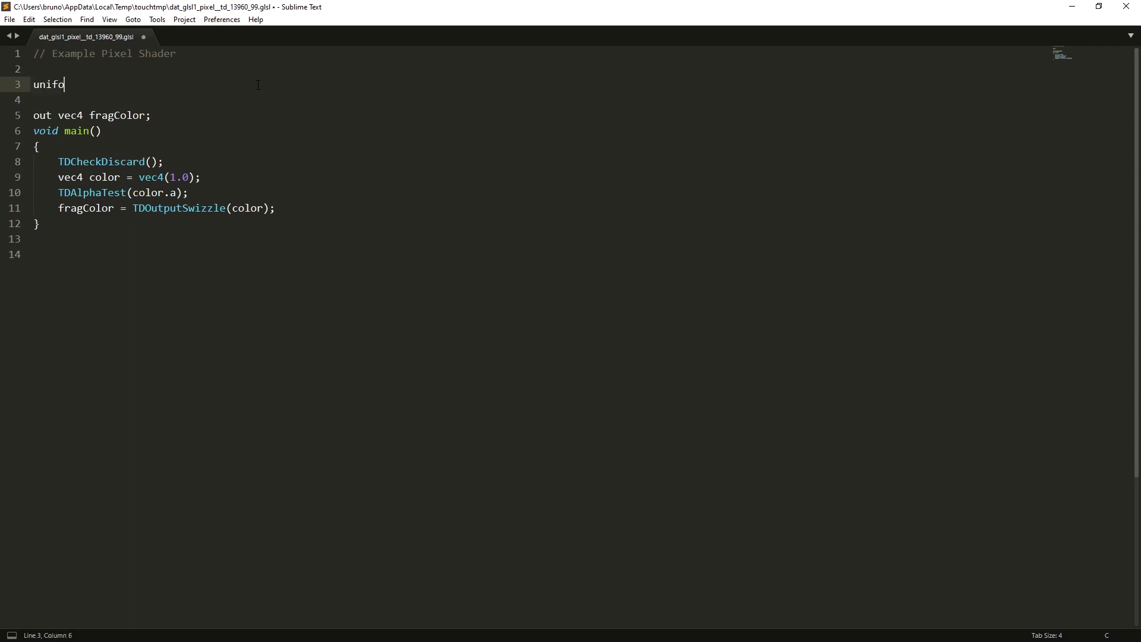
{"action": "type", "text": "rm sampler2D sColors;"}
Step: Add 'color = texture(sColors, ___);' after line 9, then pick glsl1_vertex in TouchDesigner
{"action": "left_click", "coordinate": [232, 184]}
{"action": "key", "text": "Return"}
{"action": "key", "text": "Return"}
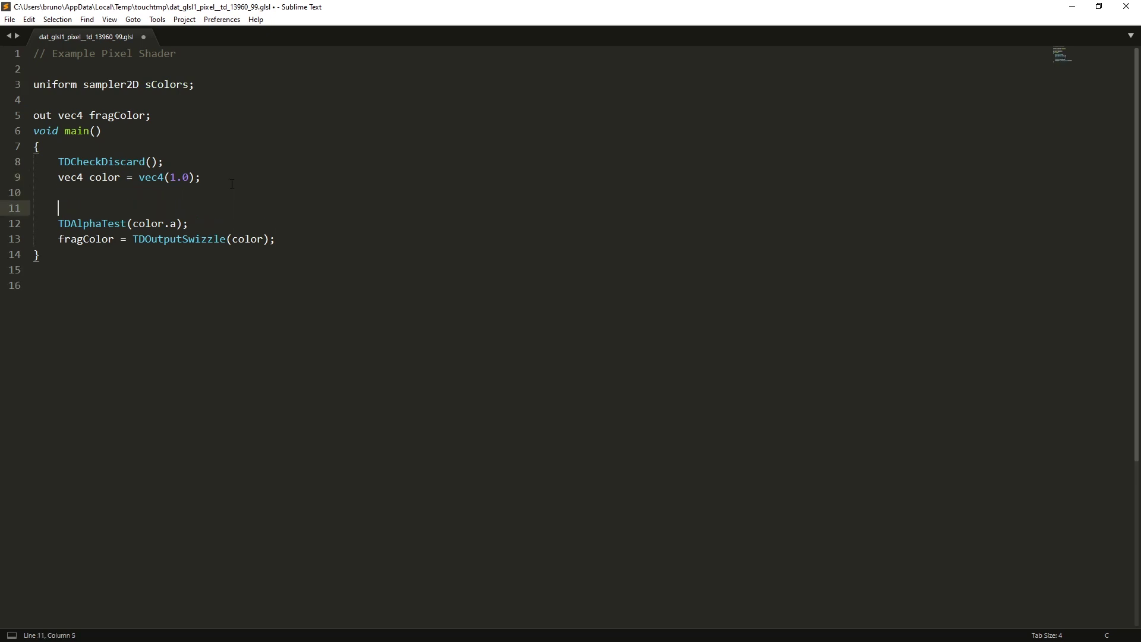
{"action": "key", "text": "Return"}
{"action": "key", "text": "Up"}
{"action": "type", "text": "color "}
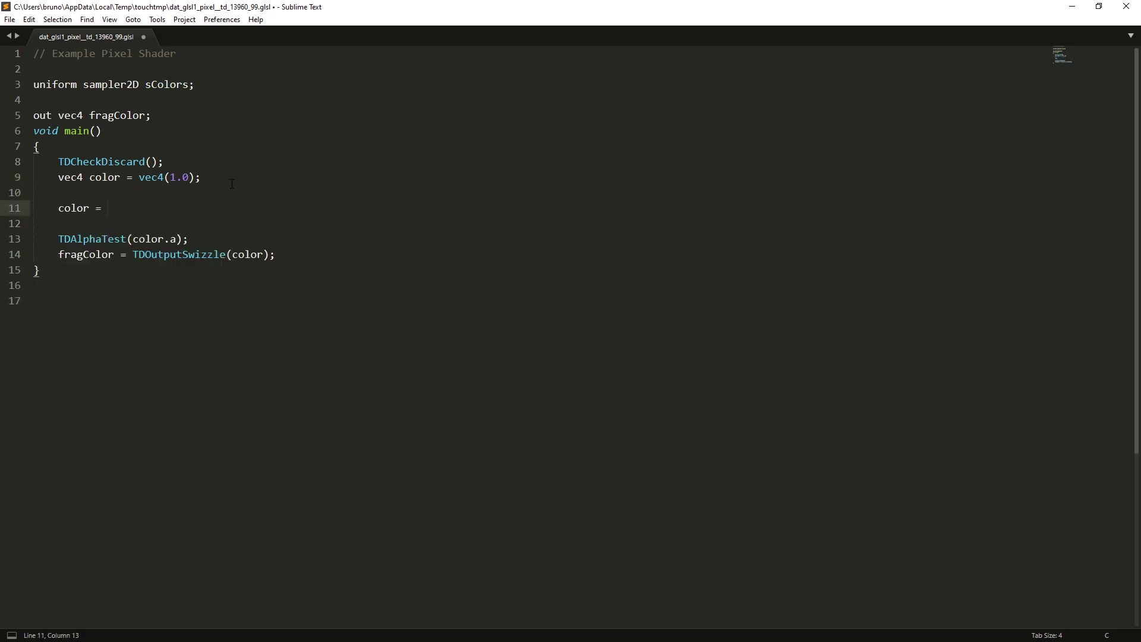
{"action": "type", "text": "= texture"}
{"action": "type", "text": "();"}
{"action": "type", "text": "sColor"}
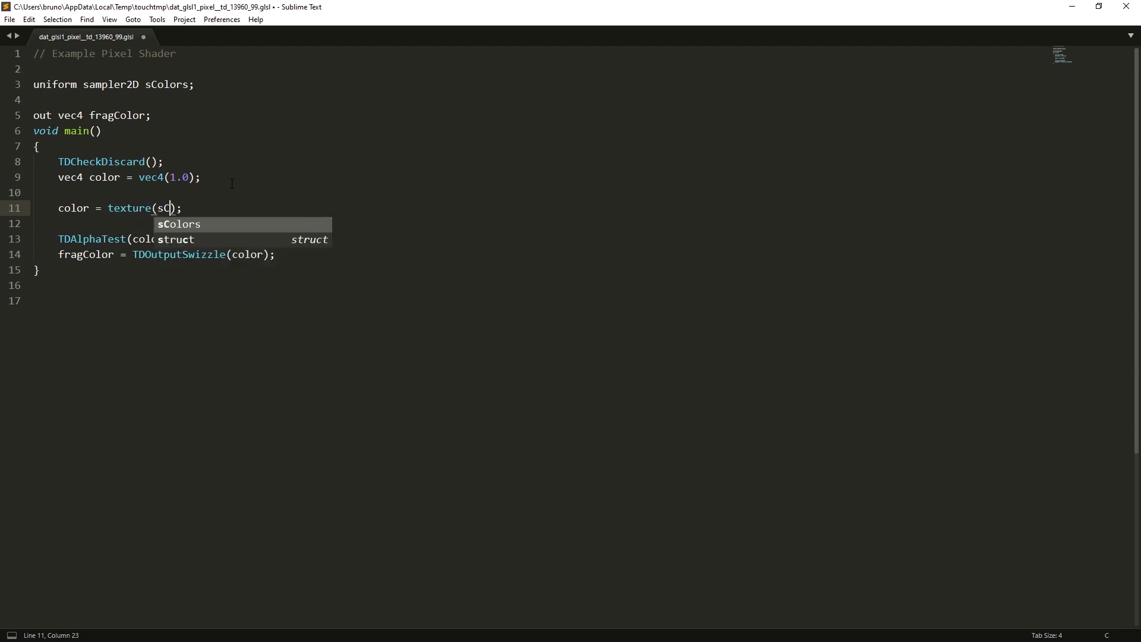
{"action": "type", "text": "s, "}
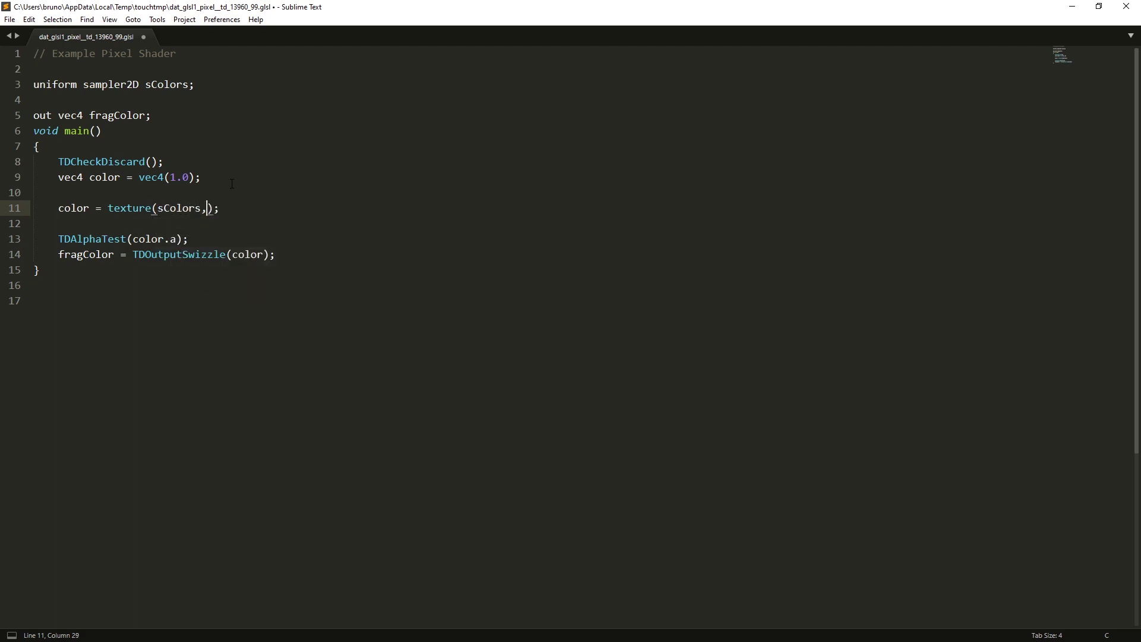
{"action": "type", "text": "___"}
{"action": "double_click", "coordinate": [222, 209]}
{"action": "key", "text": "alt+Tab"}
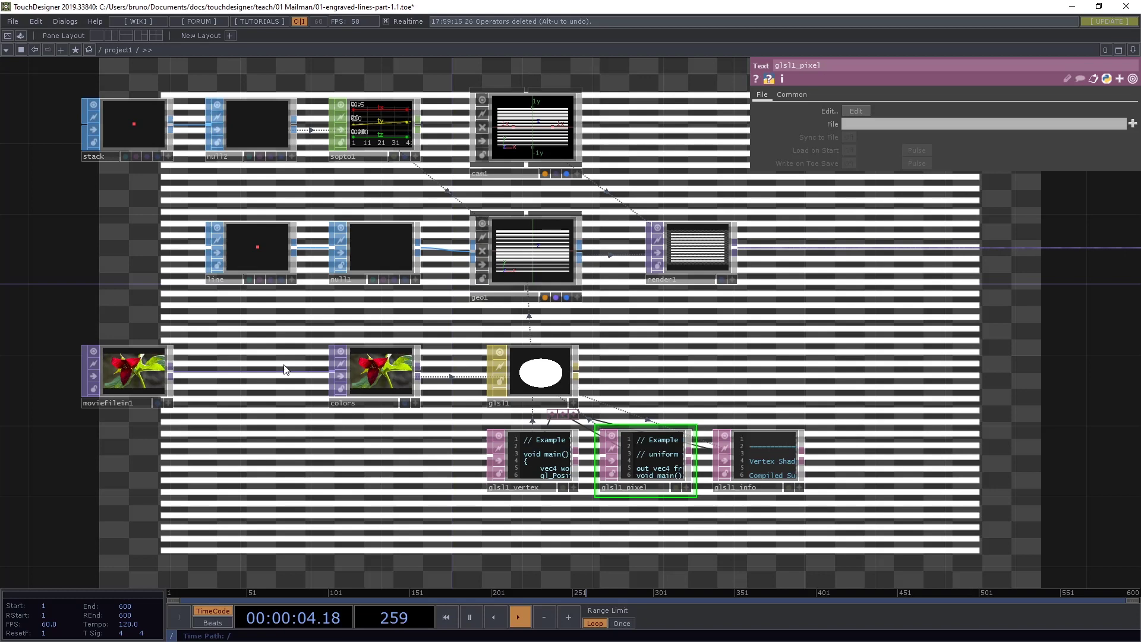
{"action": "left_click", "coordinate": [540, 454]}
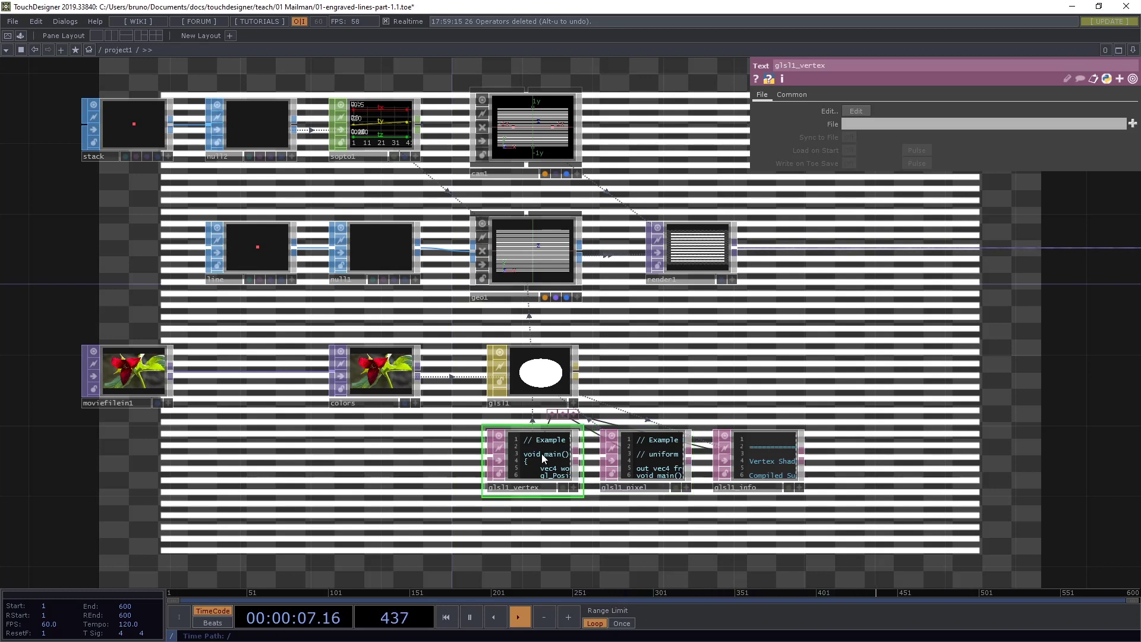
Step: Open glsl1_vertex in Sublime and declare 'out vec3 vUV;' below the header comment
{"action": "left_click", "coordinate": [859, 112]}
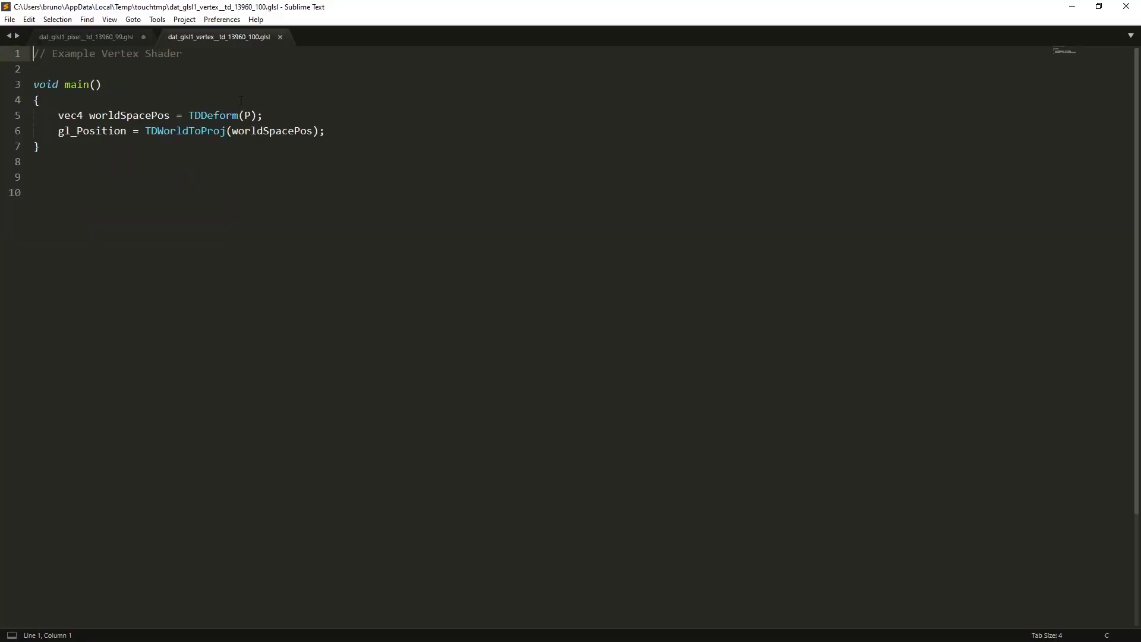
{"action": "left_click_drag", "start_coordinate": [206, 38], "coordinate": [49, 37]}
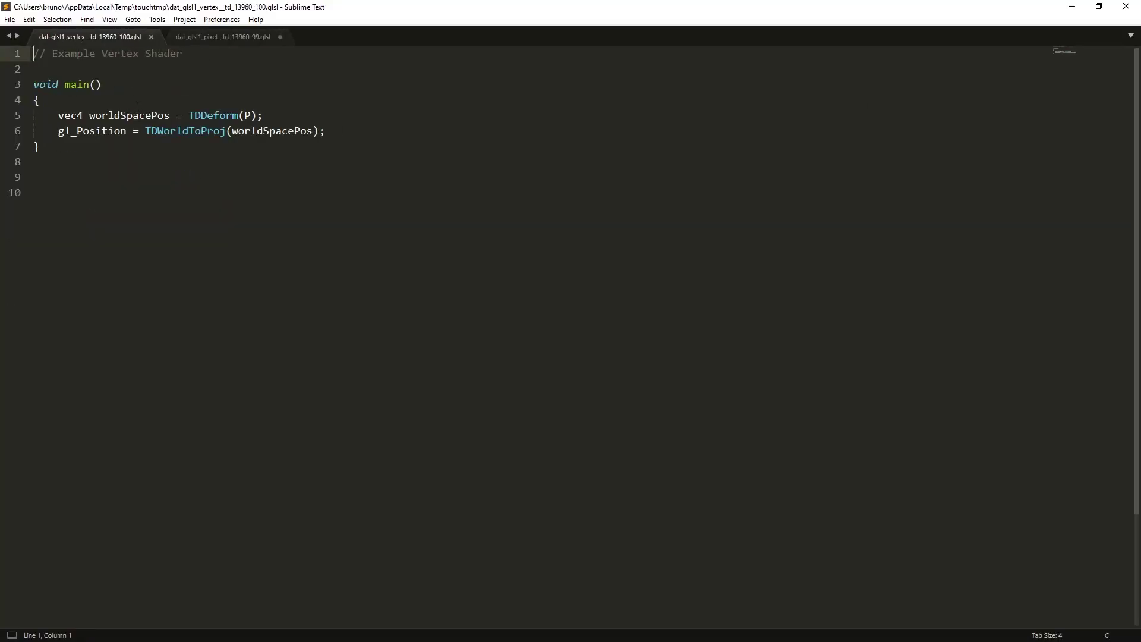
{"action": "left_click", "coordinate": [128, 69]}
{"action": "key", "text": "Return"}
{"action": "key", "text": "Return"}
{"action": "key", "text": "Up"}
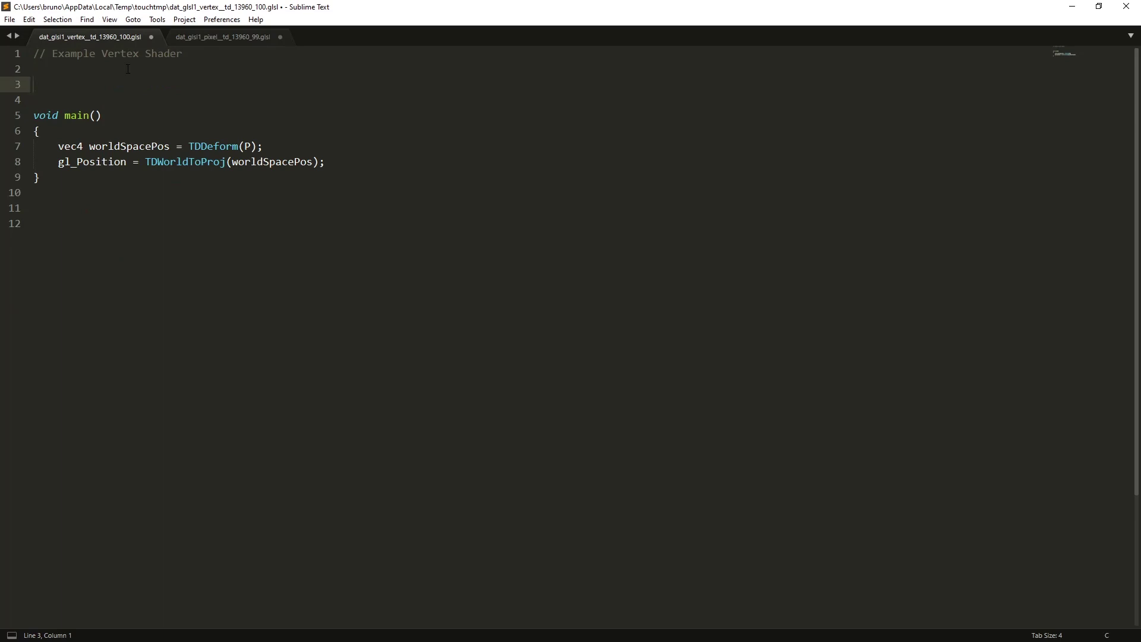
{"action": "type", "text": "out vec"}
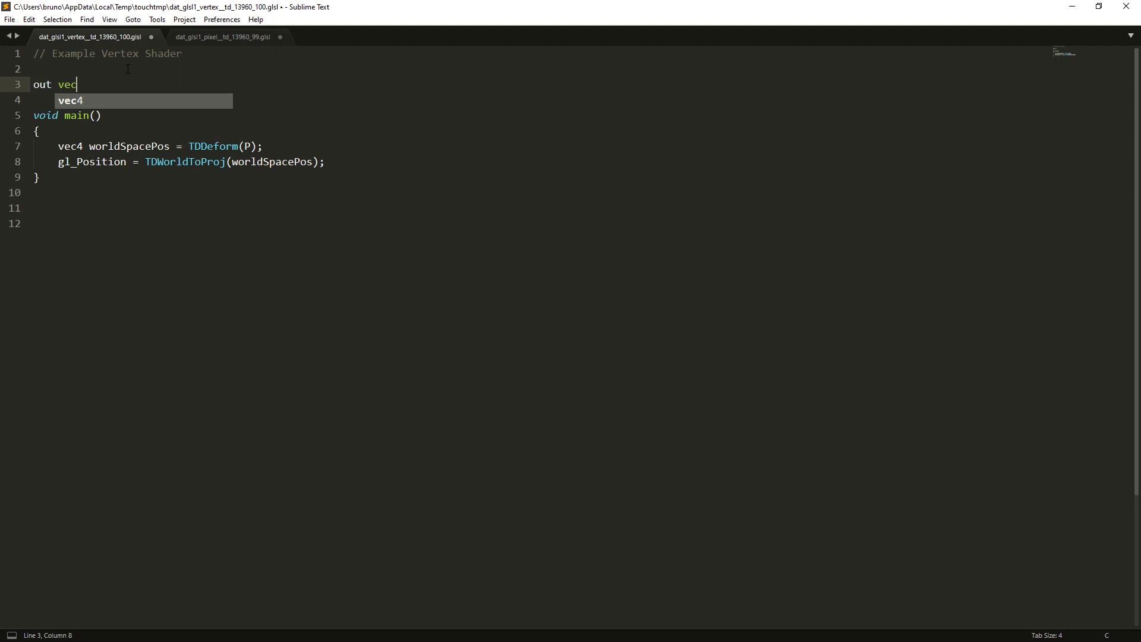
{"action": "type", "text": "3 vUV"}
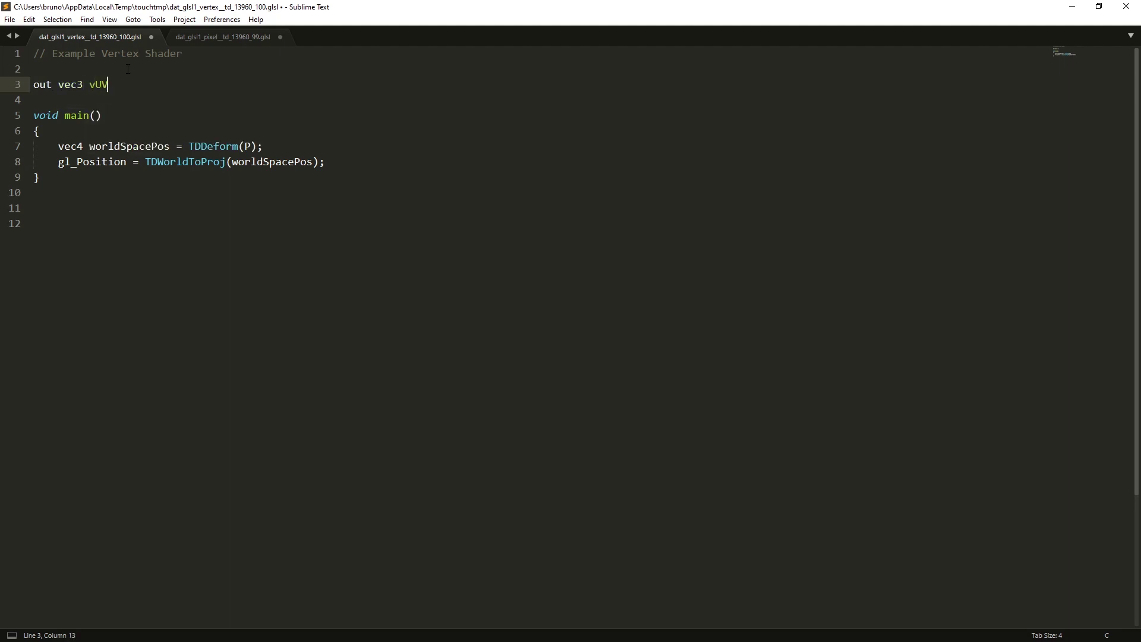
{"action": "type", "text": ";"}
Step: Add 'vUV = uv[0];' inside main, save the vertex shader, and return to the pixel shader
{"action": "key", "text": "Down"}
{"action": "key", "text": "Down"}
{"action": "key", "text": "Down"}
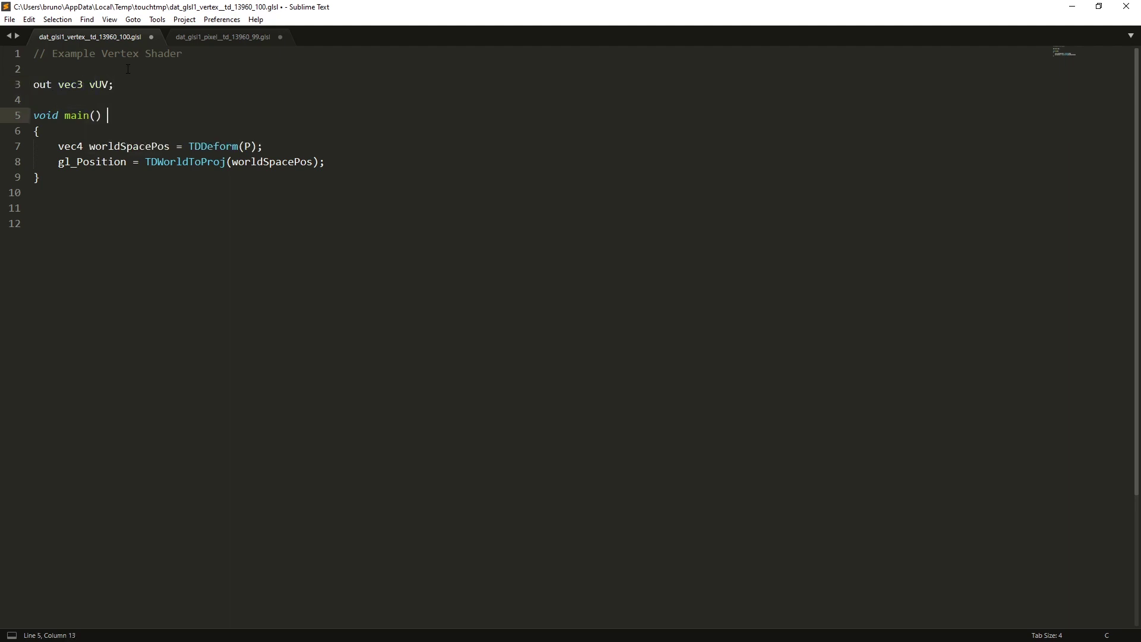
{"action": "key", "text": "Return"}
{"action": "key", "text": "Return"}
{"action": "key", "text": "Up"}
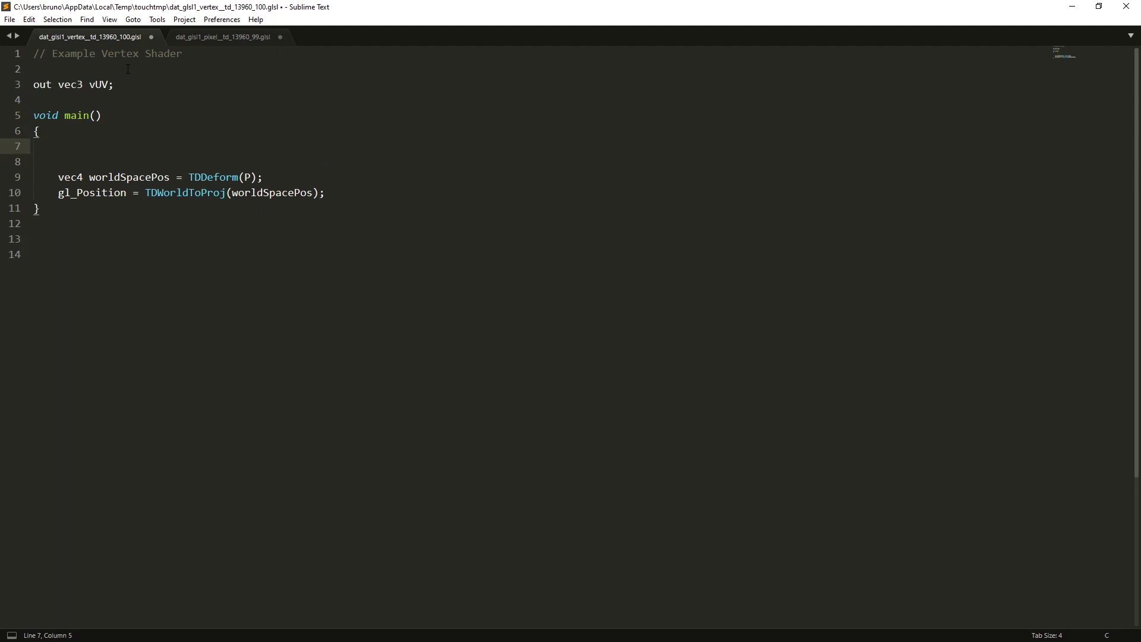
{"action": "type", "text": "vUV = uv[0];"}
{"action": "key", "text": "Left"}
{"action": "key", "text": "shift+Left"}
{"action": "key", "text": "shift+Left"}
{"action": "key", "text": "shift+Left"}
{"action": "key", "text": "shift+Left"}
{"action": "key", "text": "shift+Left"}
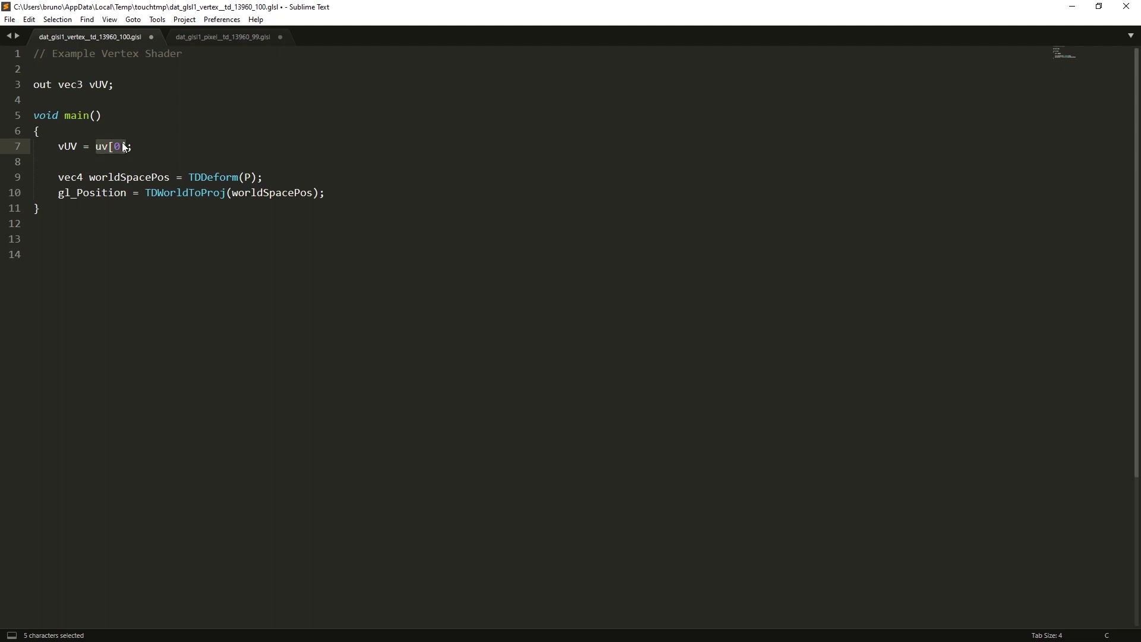
{"action": "key", "text": "Up"}
{"action": "key", "text": "ctrl+s"}
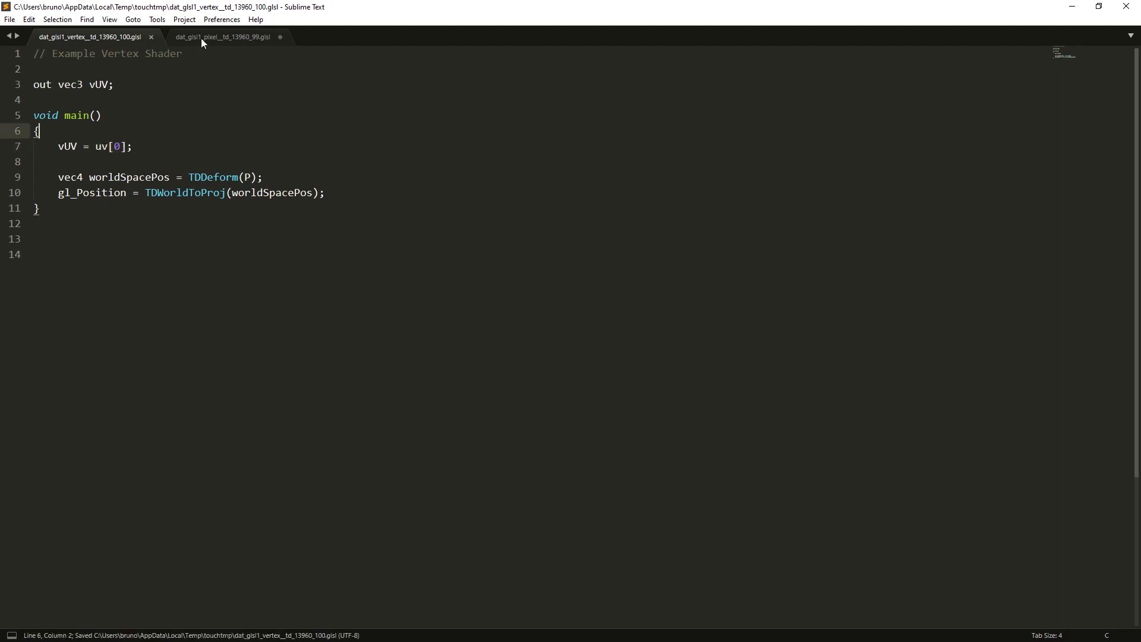
{"action": "left_click", "coordinate": [201, 38]}
Step: Declare 'in vec3 vUV;' under the sColors uniform
{"action": "left_click", "coordinate": [214, 85]}
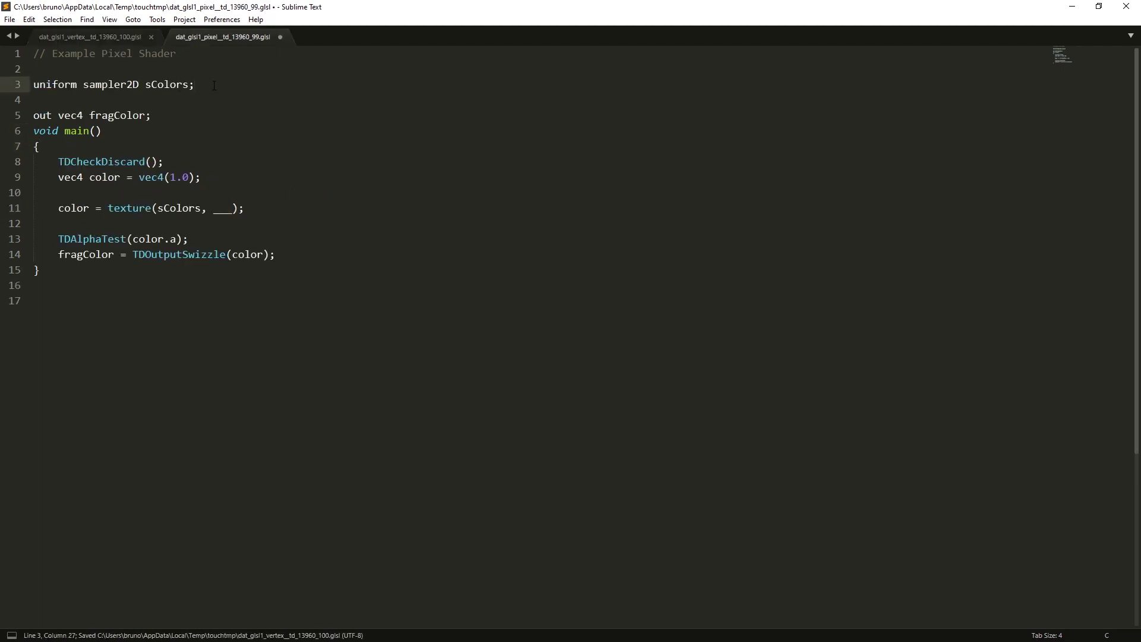
{"action": "key", "text": "Return"}
{"action": "key", "text": "Return"}
{"action": "type", "text": "in v"}
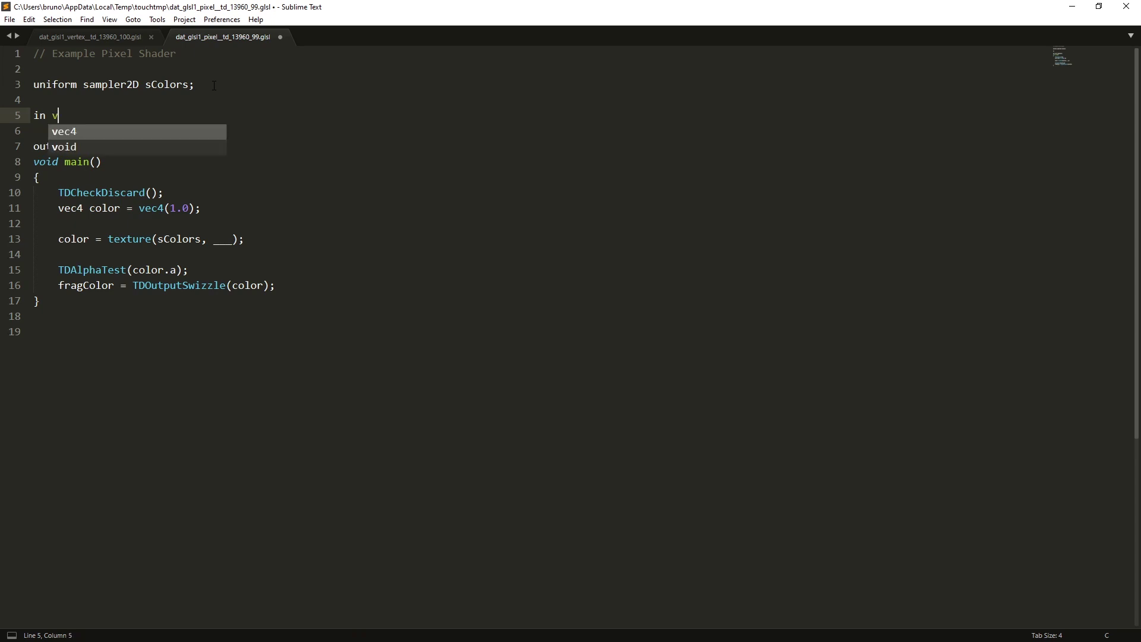
{"action": "type", "text": "ec3 v"}
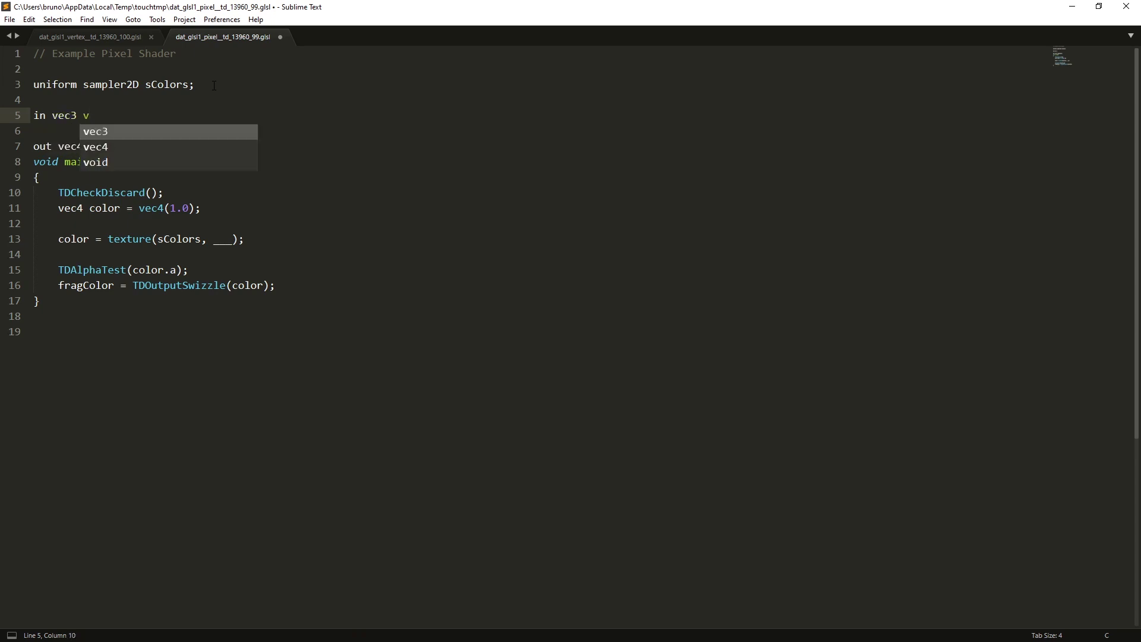
{"action": "type", "text": "UV;"}
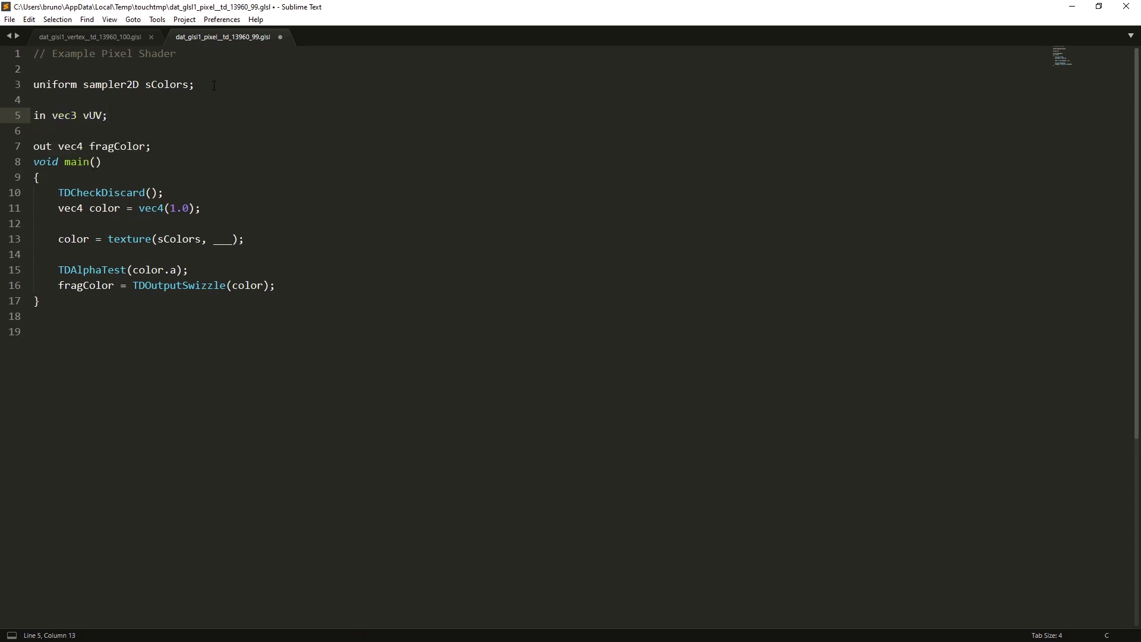
Step: Replace the ___ placeholder with vUV.st in the texture call and save the pixel shader
{"action": "key", "text": "Down"}
{"action": "key", "text": "Down"}
{"action": "key", "text": "Down"}
{"action": "key", "text": "Down"}
{"action": "key", "text": "Down"}
{"action": "key", "text": "Down"}
{"action": "key", "text": "Down"}
{"action": "key", "text": "Down"}
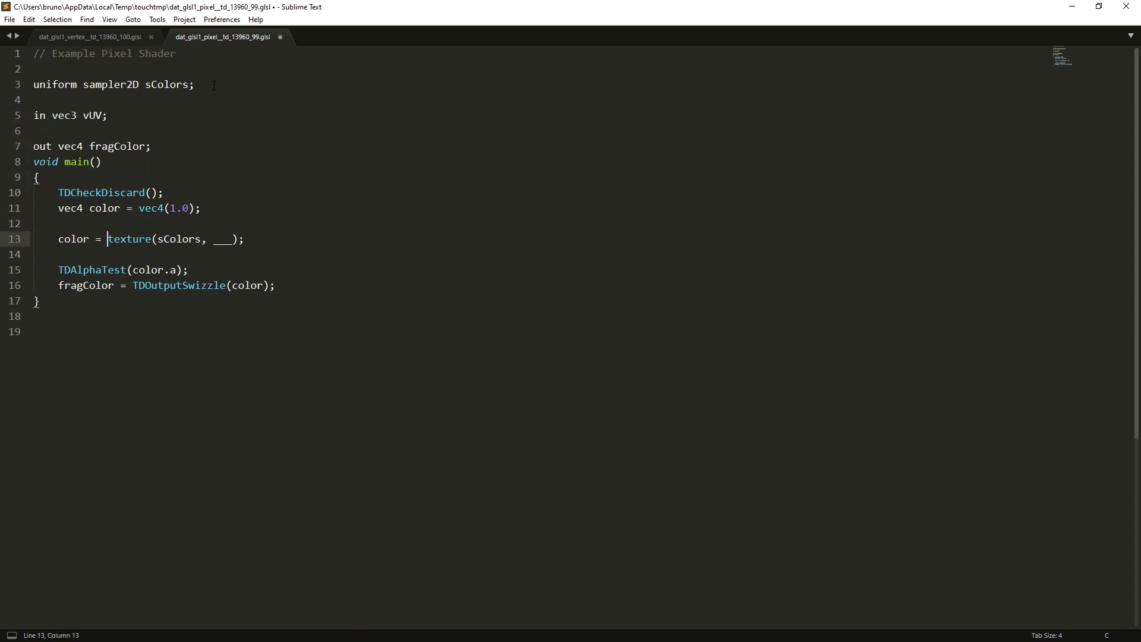
{"action": "key", "text": "Left"}
{"action": "key", "text": "Left"}
{"action": "key", "text": "shift+Left"}
{"action": "key", "text": "shift+Left"}
{"action": "key", "text": "shift+Left"}
{"action": "type", "text": "vUV"}
{"action": "type", "text": ".st"}
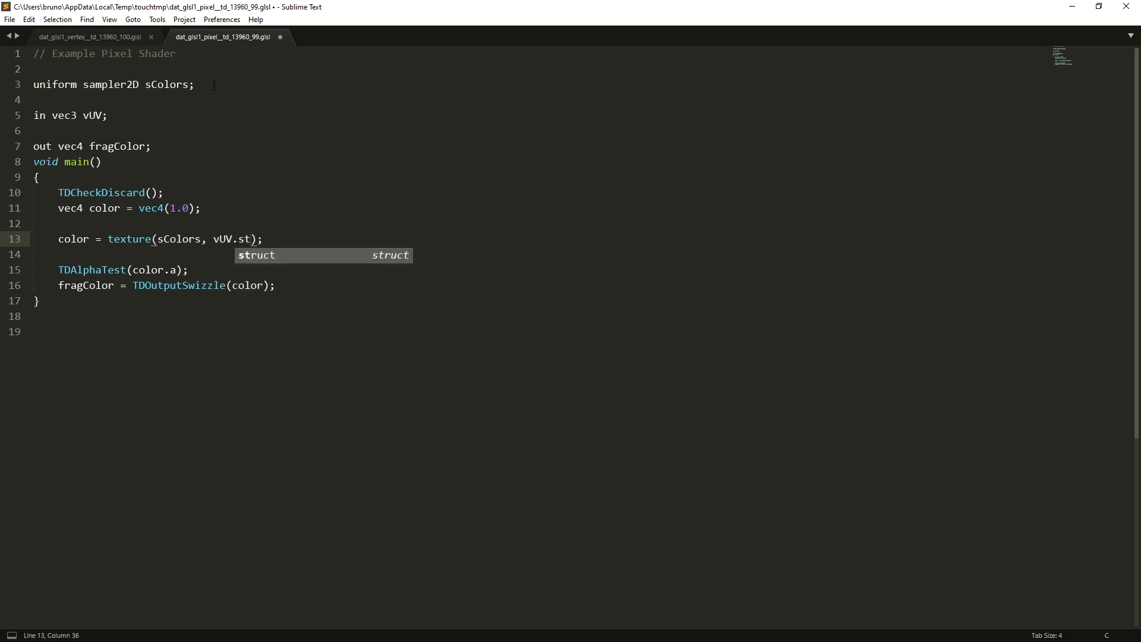
{"action": "key", "text": "ctrl+s"}
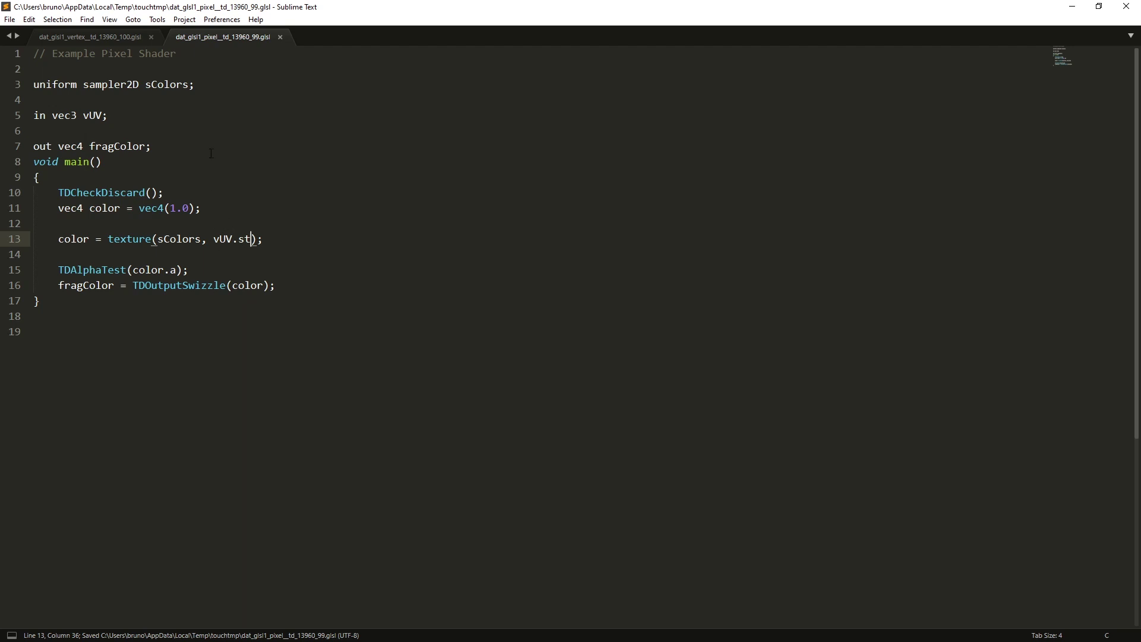
{"action": "key", "text": "alt+Tab"}
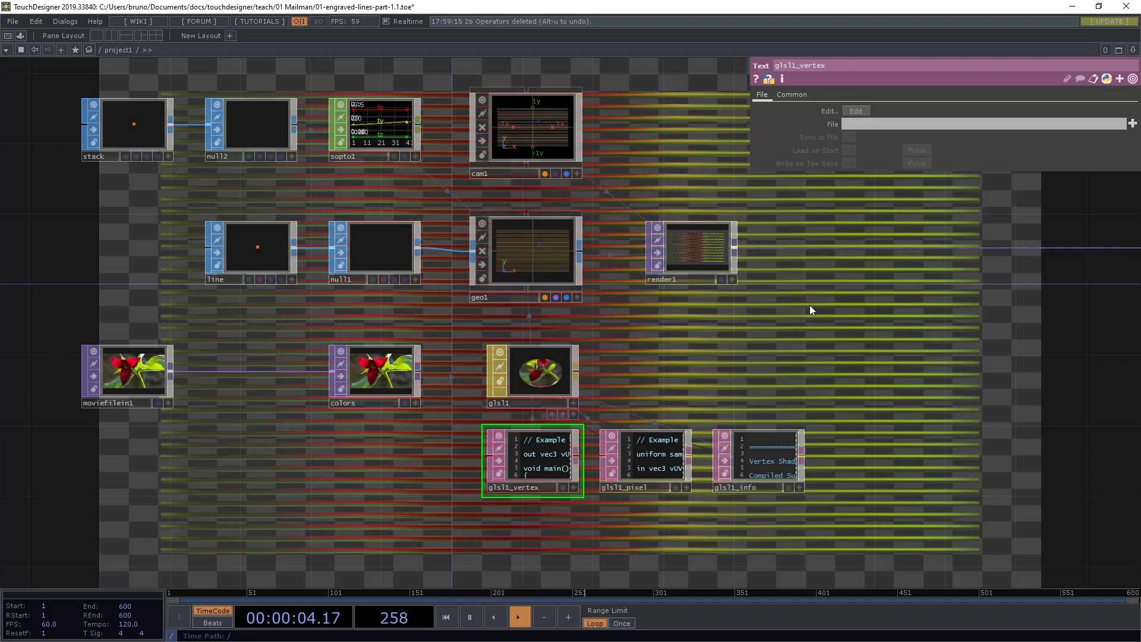
Step: Preview the render full-pane to confirm the stripes take the flower's red and yellow
{"action": "key", "text": "p"}
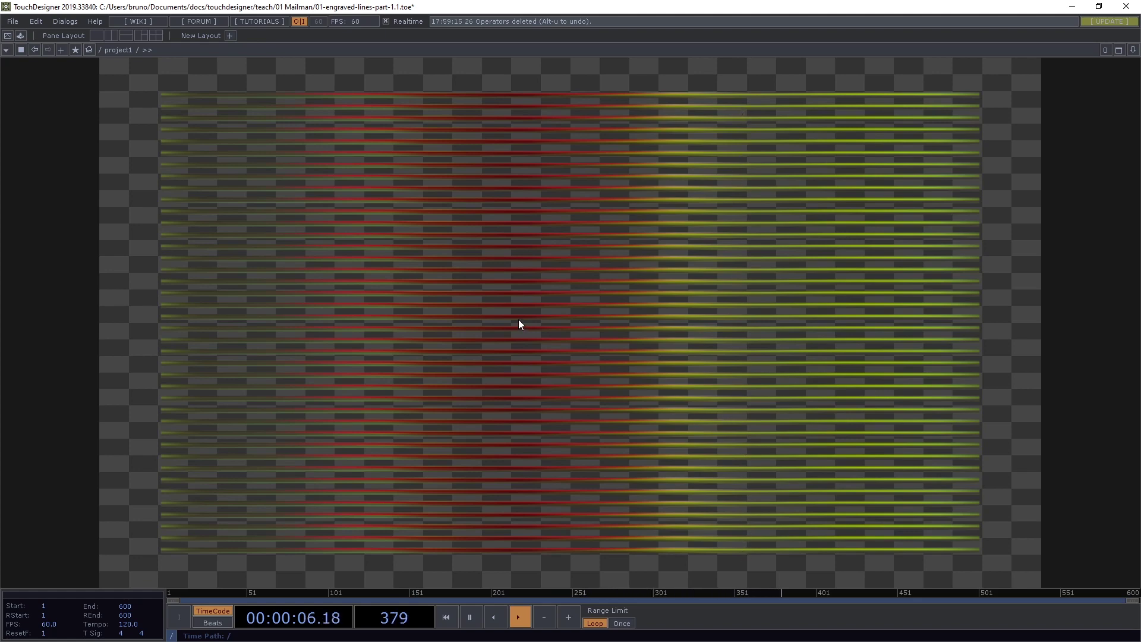
{"action": "key", "text": "alt+u"}
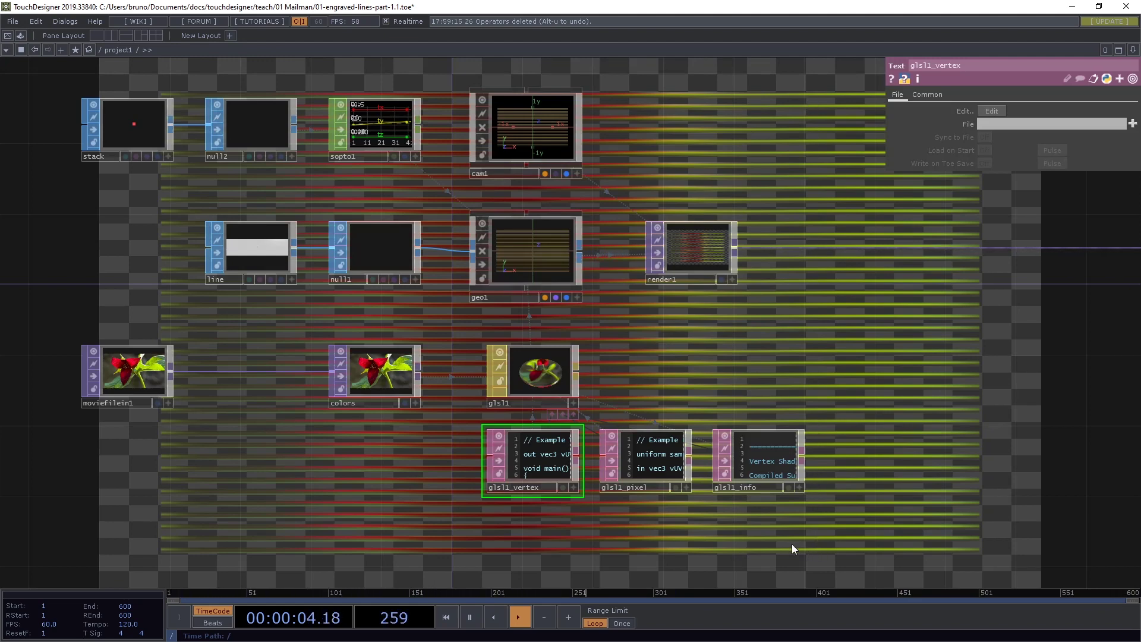
{"action": "key", "text": "alt+Tab"}
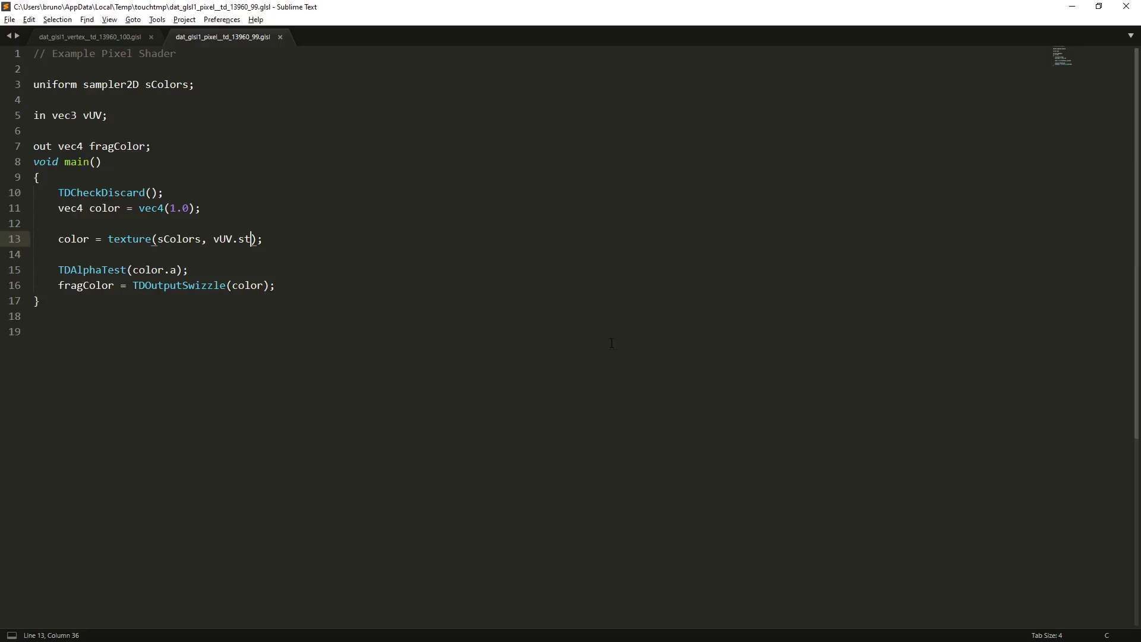
Step: In the vertex shader, add 'int row = TDInstanceID();' after the vUV assignment
{"action": "left_click", "coordinate": [95, 38]}
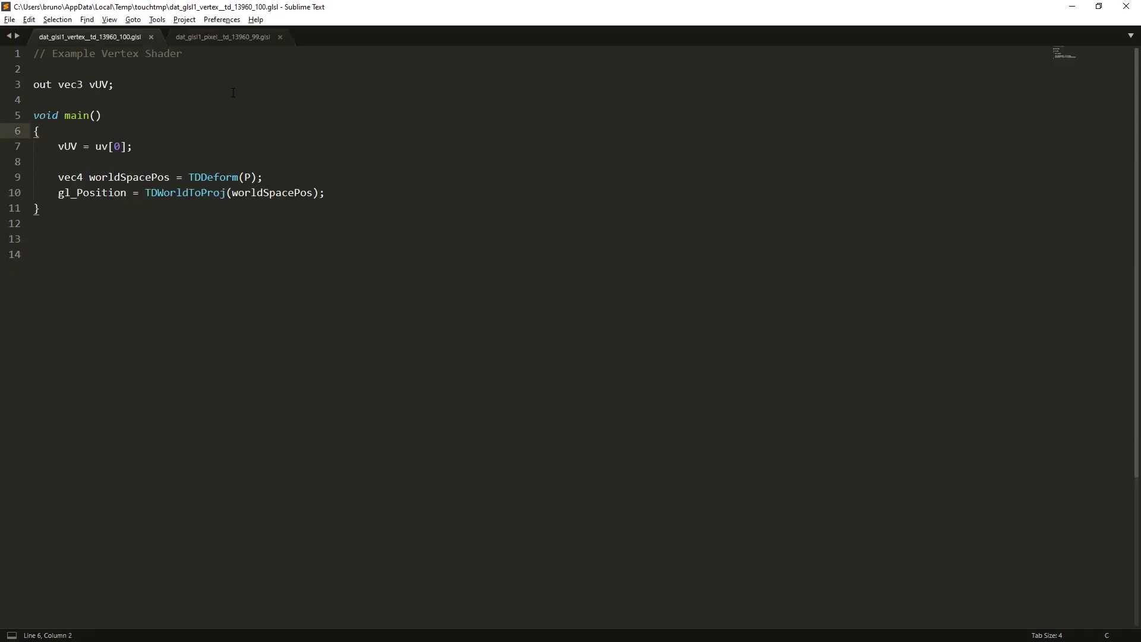
{"action": "left_click", "coordinate": [231, 155]}
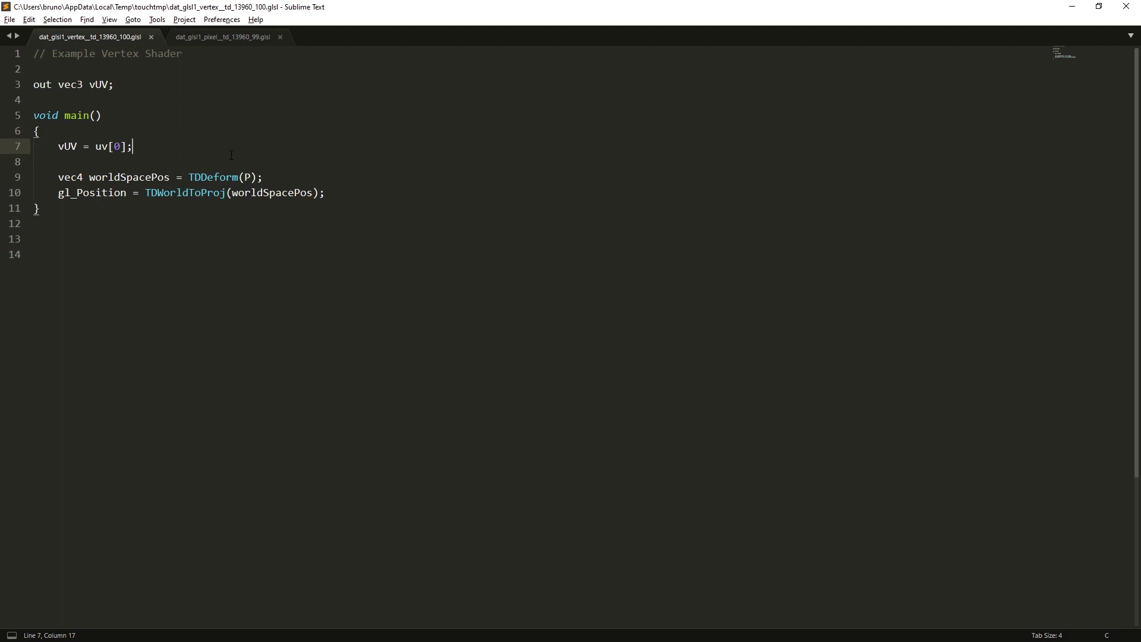
{"action": "key", "text": "Return"}
{"action": "key", "text": "Return"}
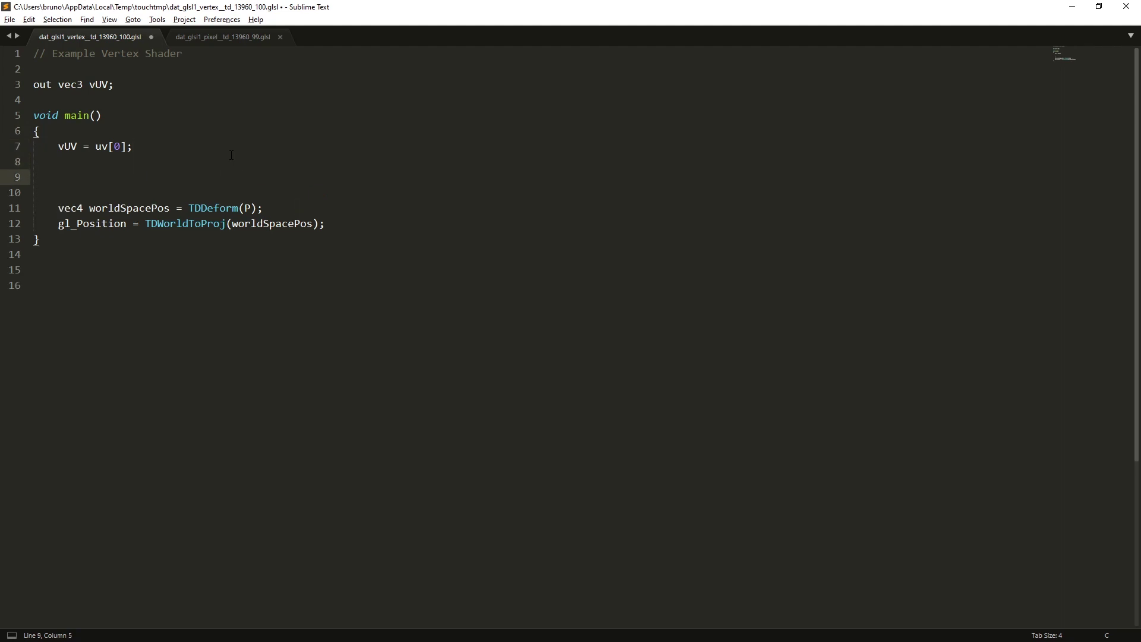
{"action": "type", "text": "TD"}
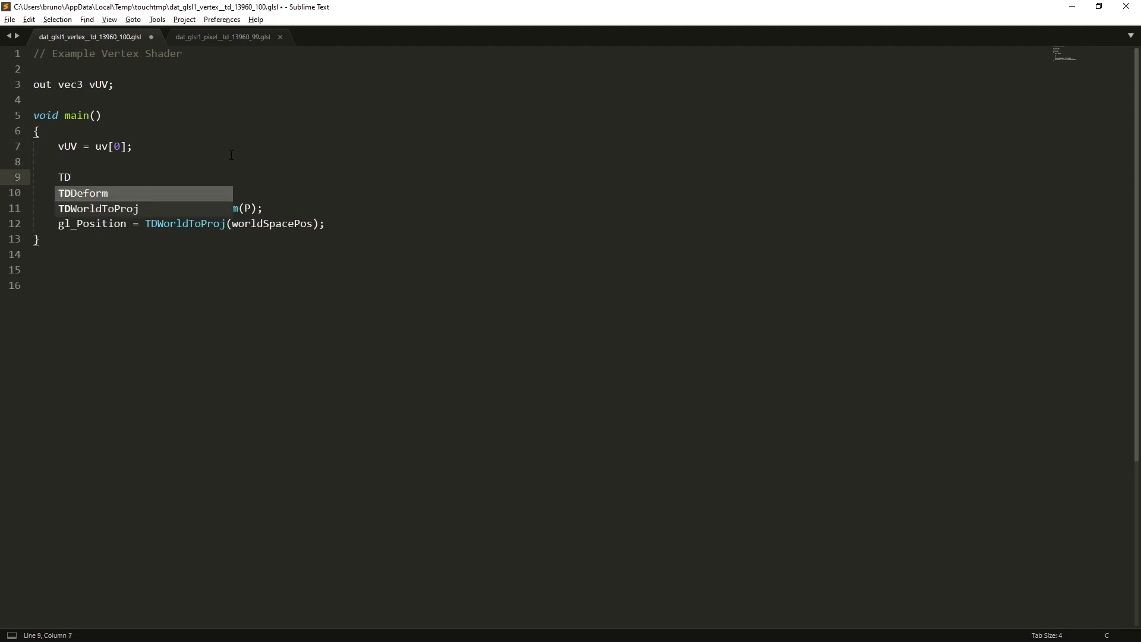
{"action": "type", "text": "InstanceI"}
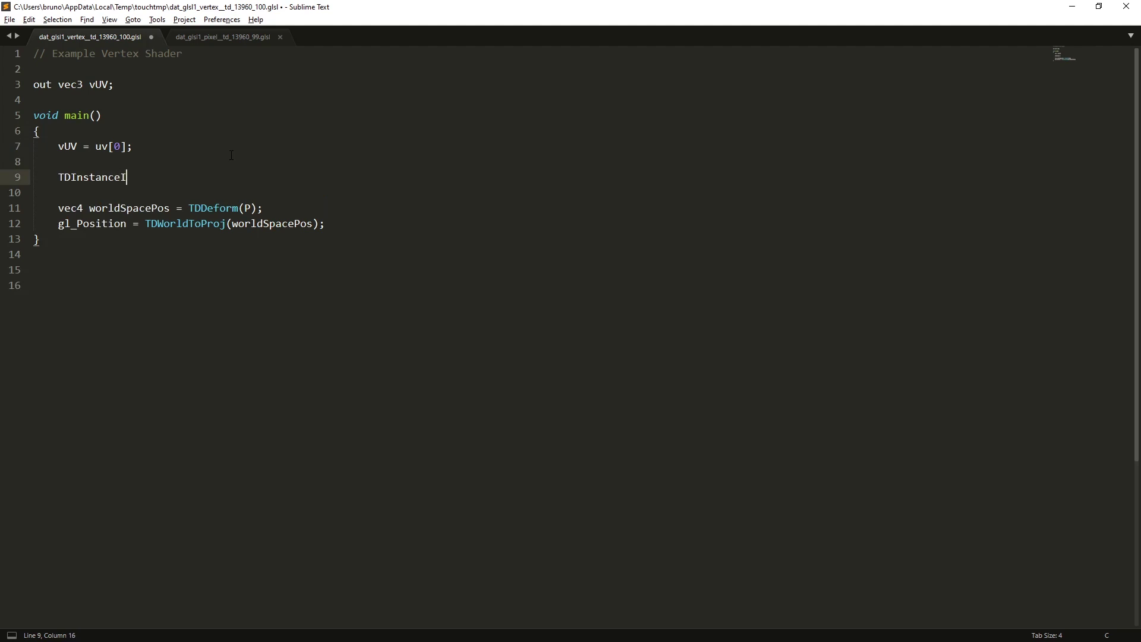
{"action": "type", "text": "D();"}
{"action": "key", "text": "Home"}
{"action": "type", "text": "int "}
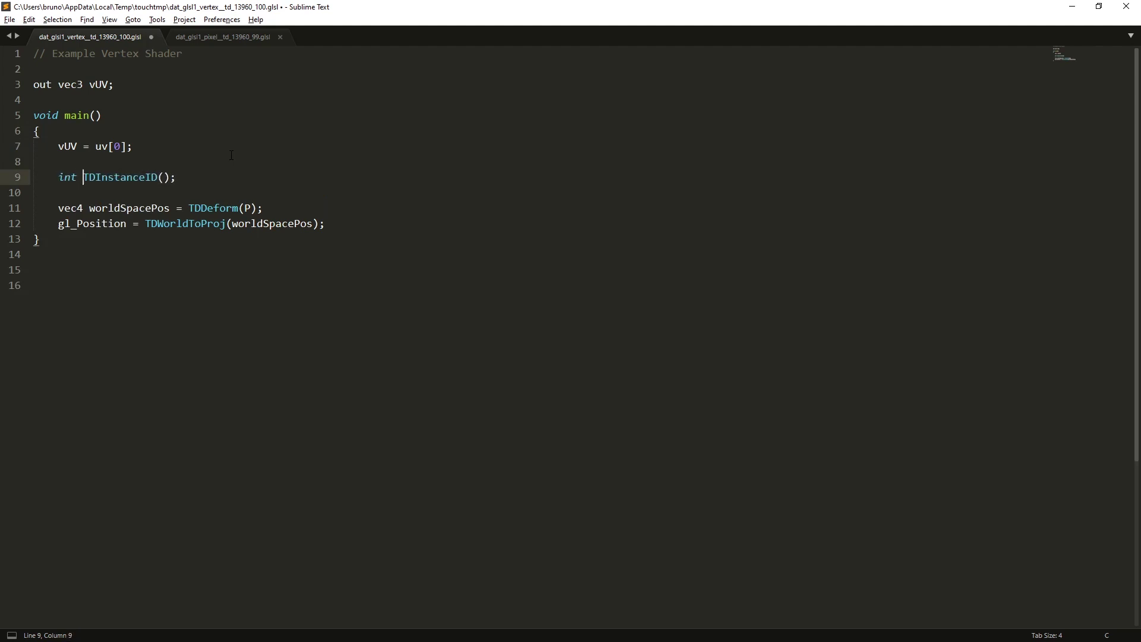
{"action": "type", "text": "row ="}
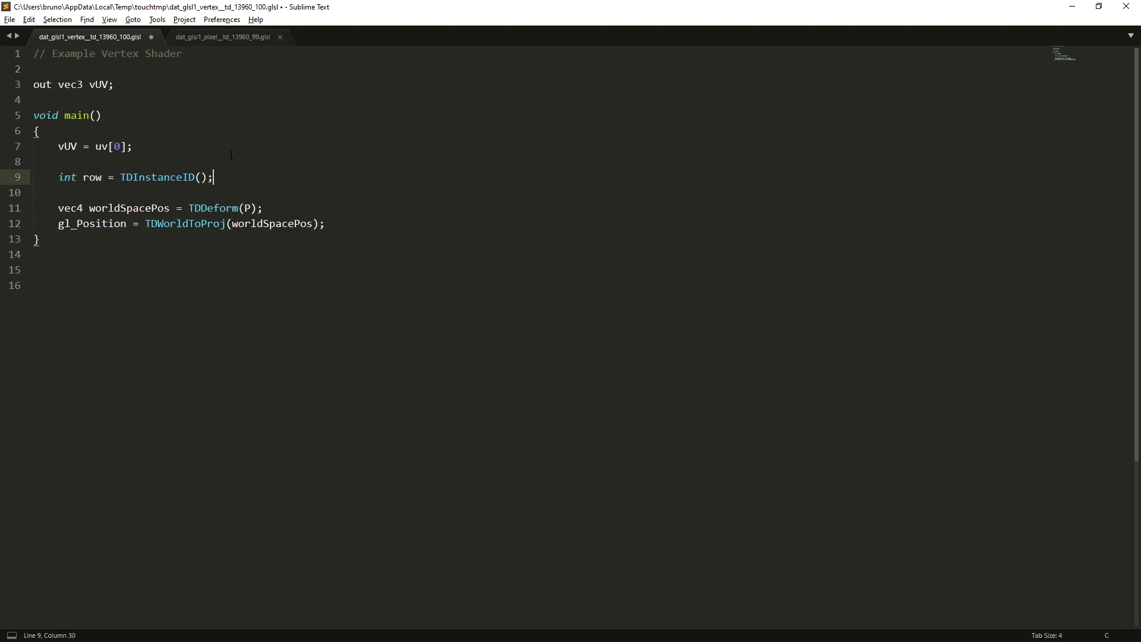
Step: Add 'vUV.y = row / ___;' below it and save the vertex shader
{"action": "key", "text": "Return"}
{"action": "key", "text": "Return"}
{"action": "type", "text": "vU"}
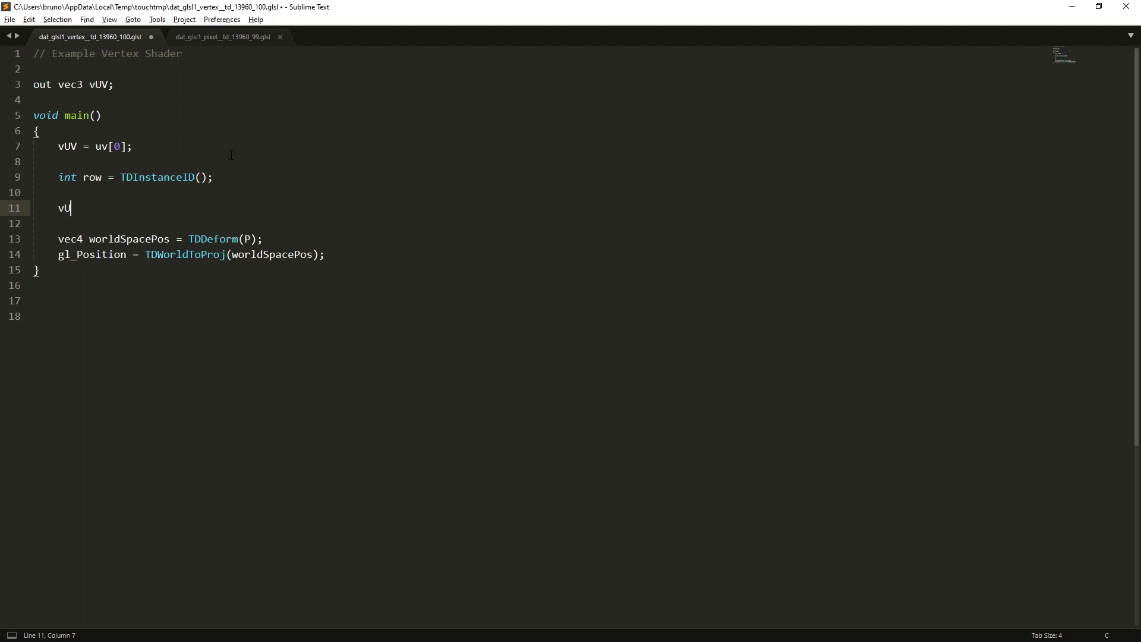
{"action": "type", "text": "V.y = row / ___;"}
{"action": "key", "text": "ctrl+s"}
{"action": "key", "text": "alt+Tab"}
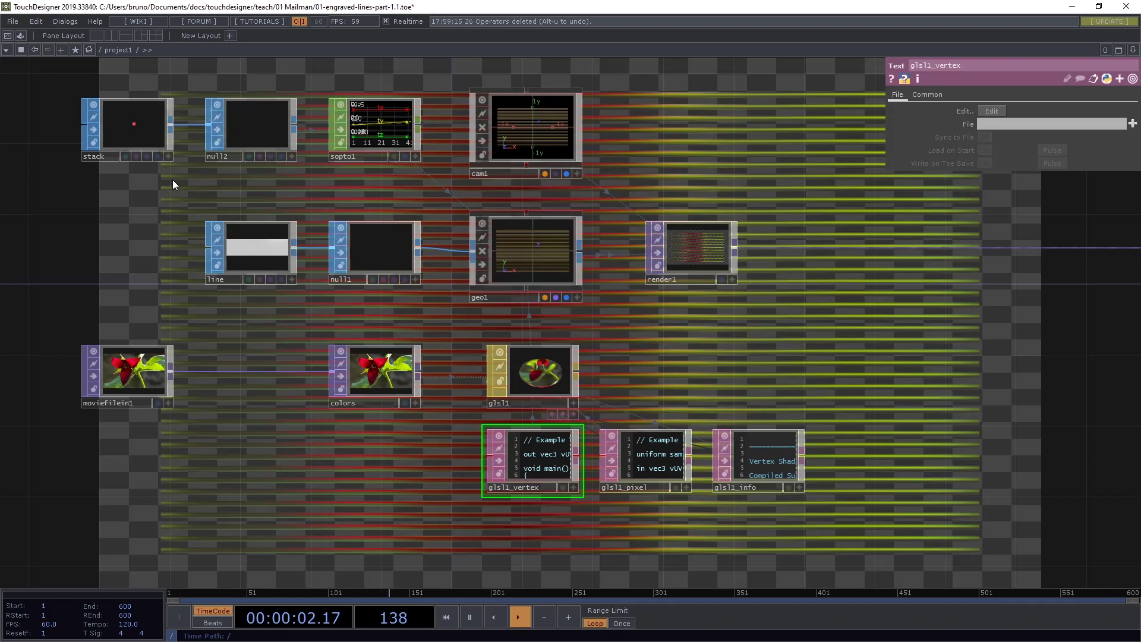
Step: Copy the Rows parameter from the stack grid
{"action": "left_click", "coordinate": [133, 116]}
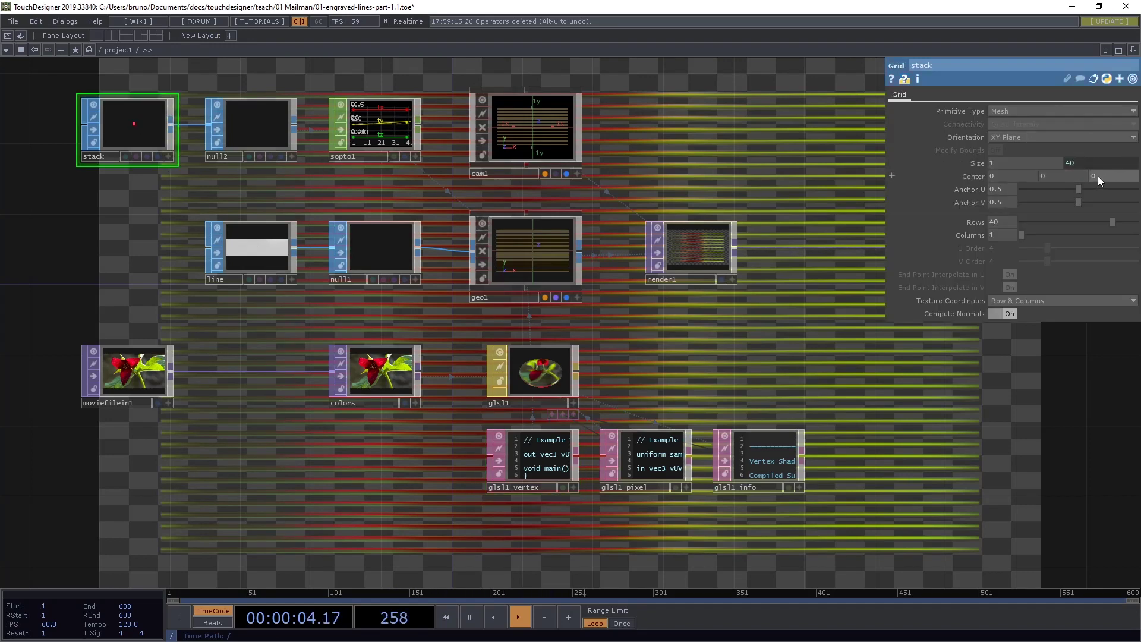
{"action": "right_click", "coordinate": [1004, 223]}
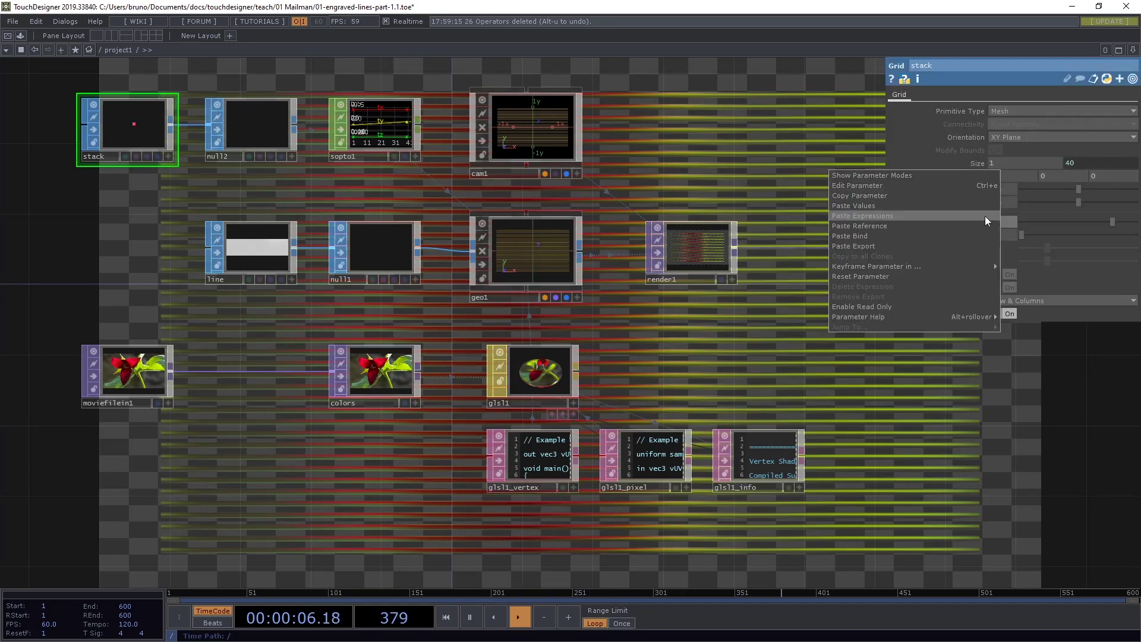
{"action": "left_click", "coordinate": [942, 196]}
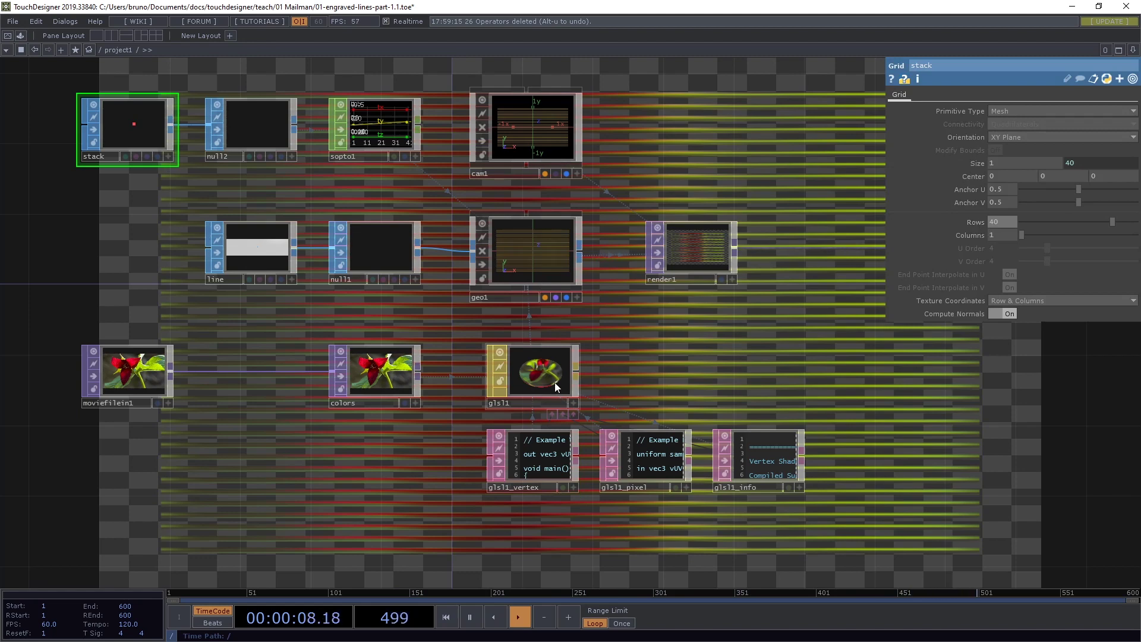
Step: On glsl1's Vectors 1 page, name the first uniform uRows and set its value to 40
{"action": "left_click", "coordinate": [526, 368]}
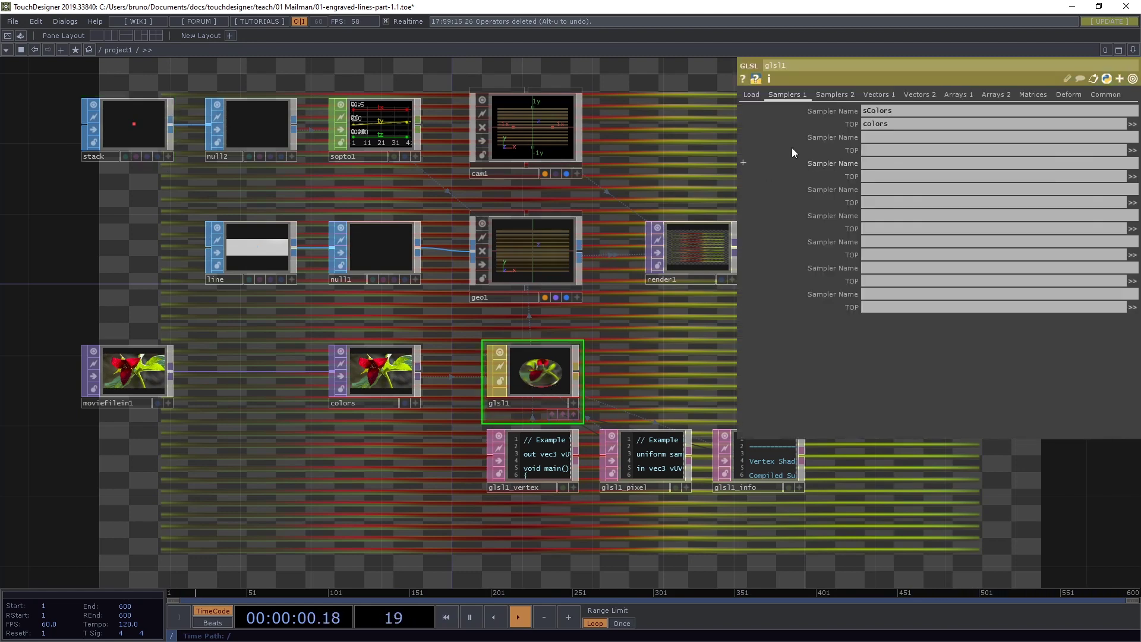
{"action": "left_click", "coordinate": [880, 94]}
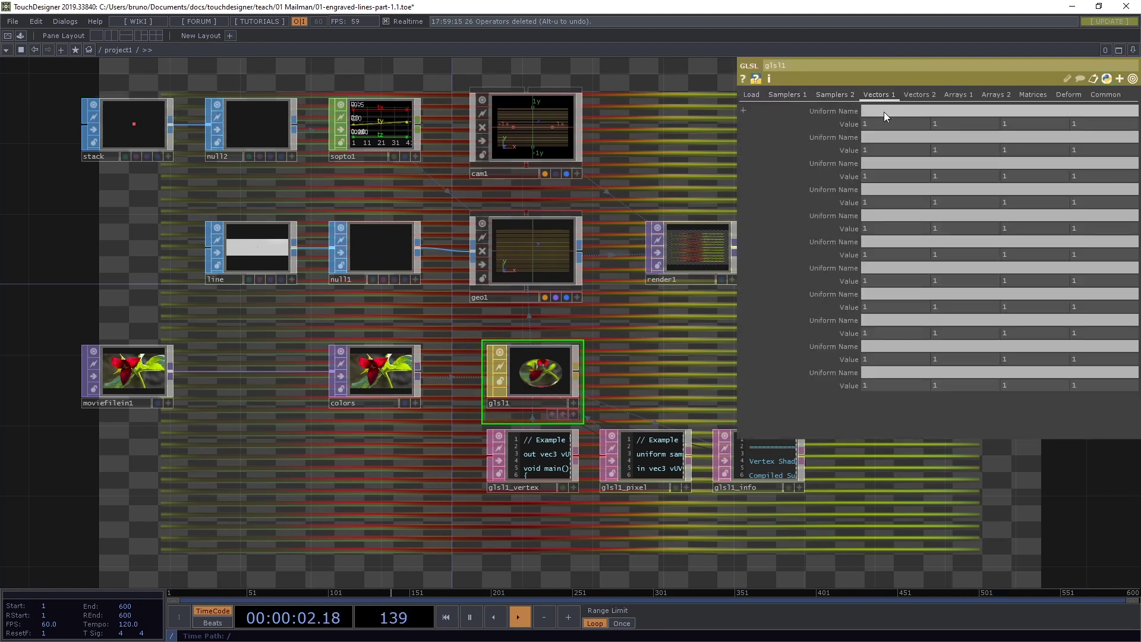
{"action": "left_click", "coordinate": [883, 112]}
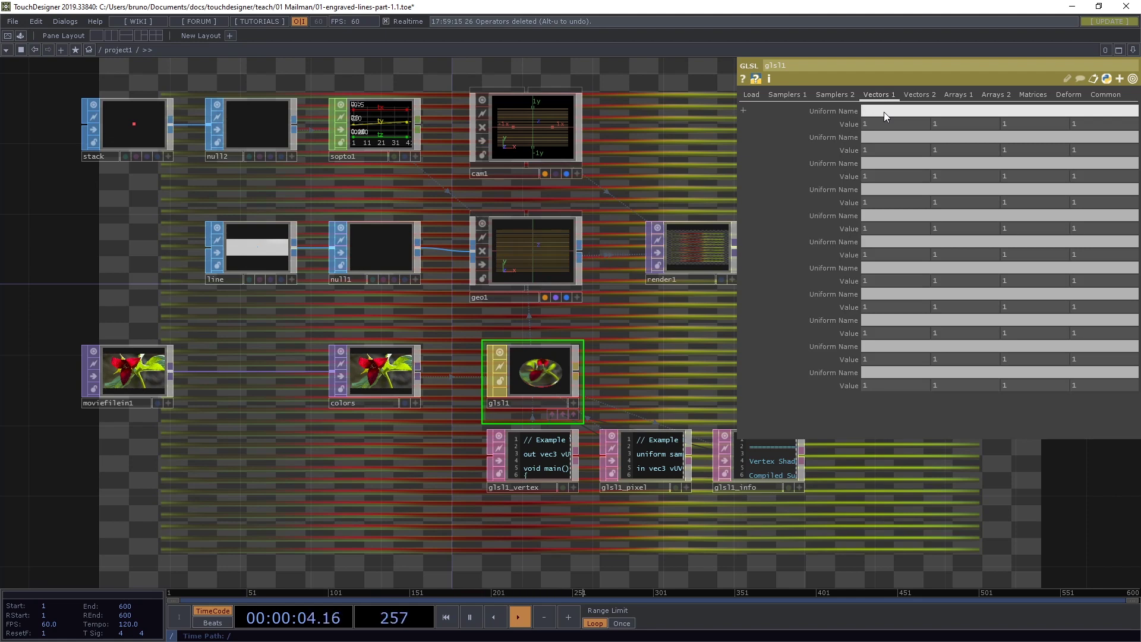
{"action": "type", "text": "uRows"}
{"action": "key", "text": "Return"}
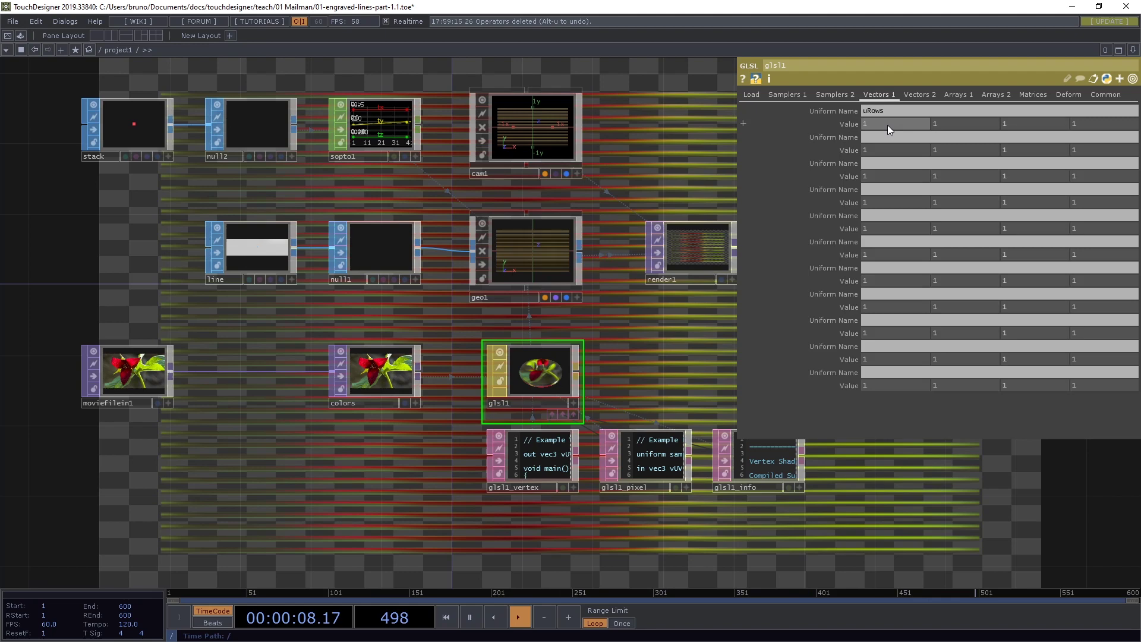
{"action": "middle_click_drag", "start_coordinate": [887, 125], "coordinate": [928, 130]}
{"action": "left_click", "coordinate": [553, 435]}
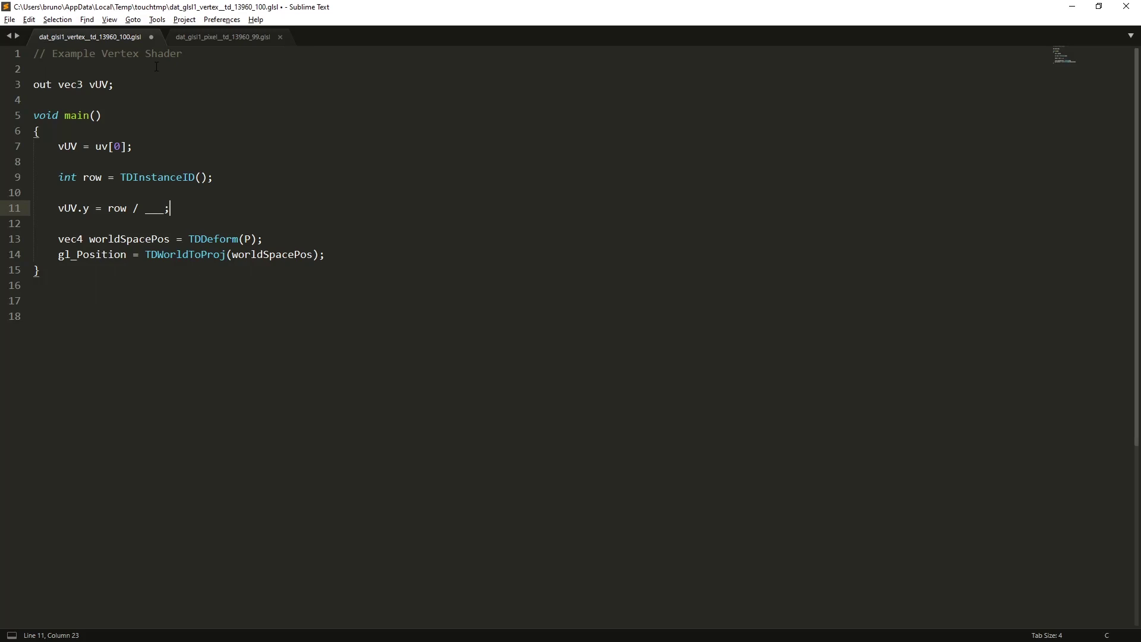
Step: Declare 'uniform float uRows;' below the vertex shader's header comment
{"action": "left_click", "coordinate": [155, 69]}
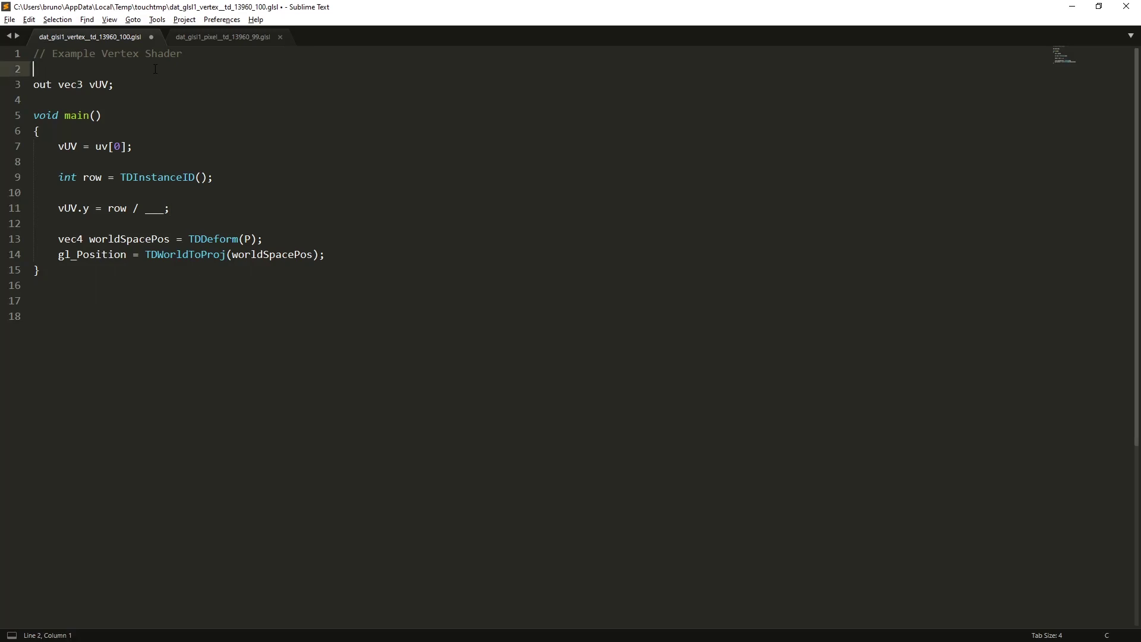
{"action": "key", "text": "Return"}
{"action": "key", "text": "Return"}
{"action": "key", "text": "Up"}
{"action": "type", "text": "u"}
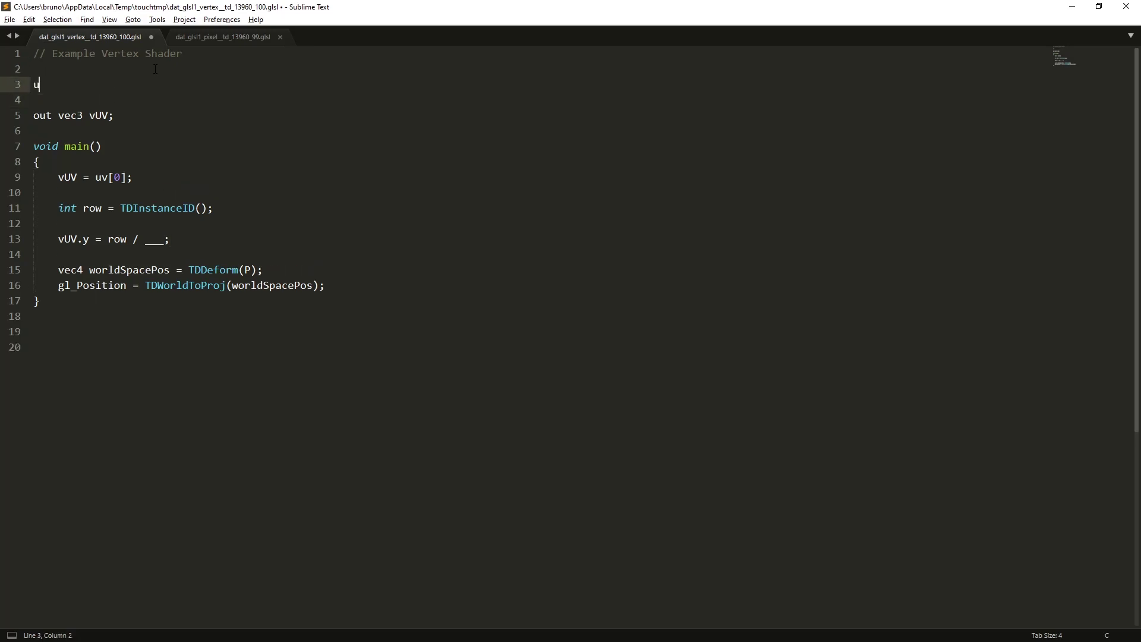
{"action": "type", "text": "niform float uRows;"}
Step: Replace the ___ placeholder on line 13 with uRows and save the shader
{"action": "double_click", "coordinate": [136, 84]}
{"action": "key", "text": "ctrl+c"}
{"action": "double_click", "coordinate": [156, 238]}
{"action": "key", "text": "ctrl+v"}
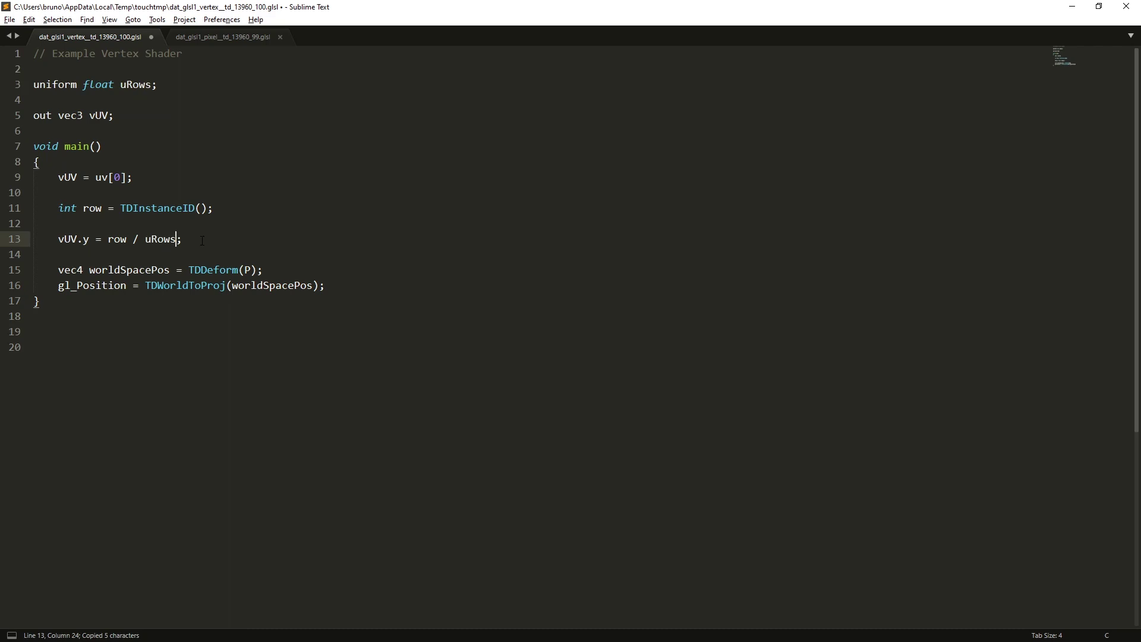
{"action": "key", "text": "ctrl+s"}
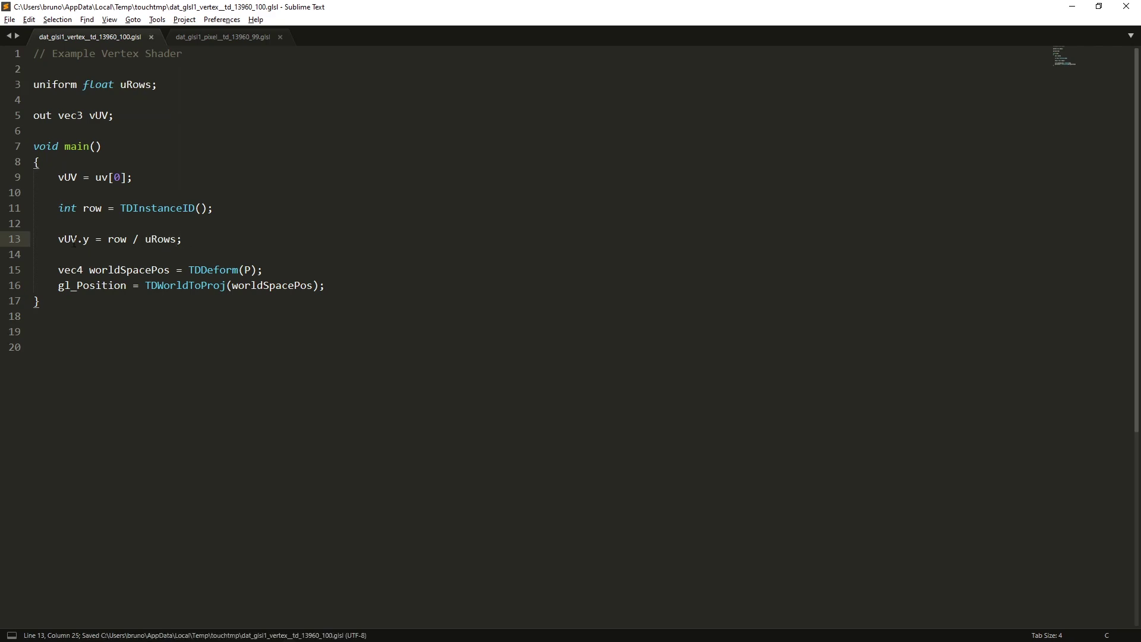
{"action": "key", "text": "alt+Tab"}
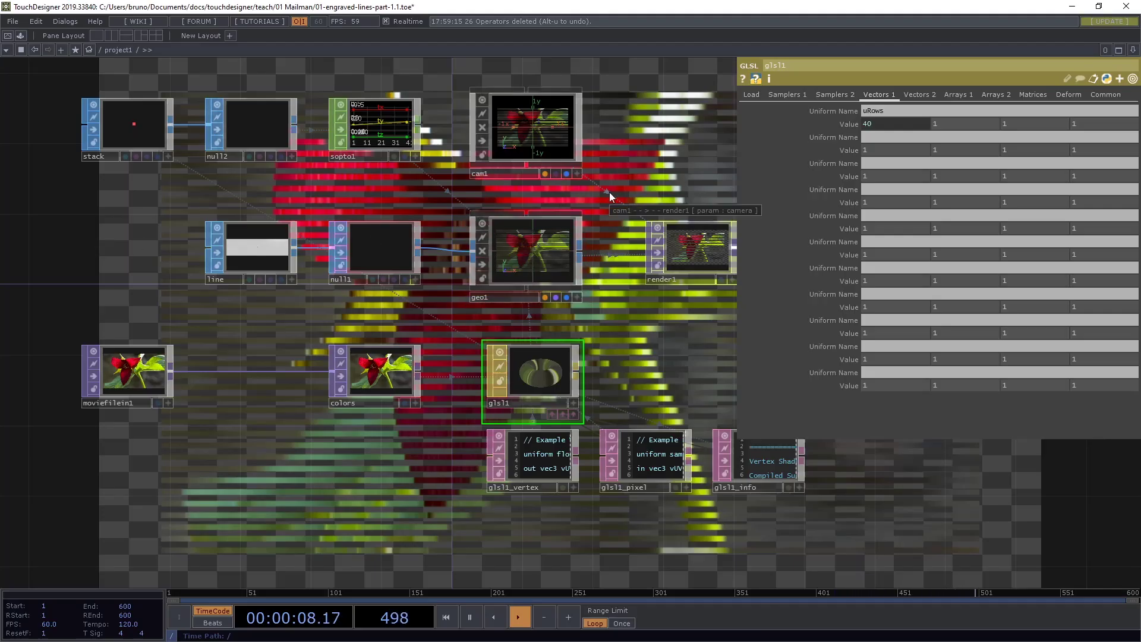
{"action": "key", "text": "p"}
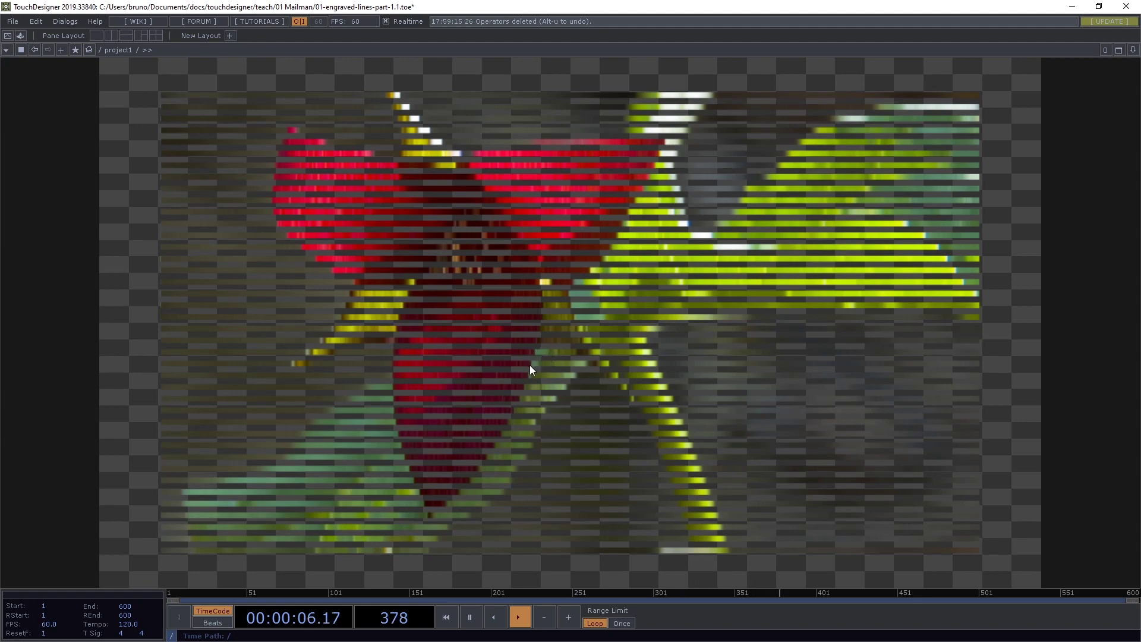
{"action": "key", "text": "Escape"}
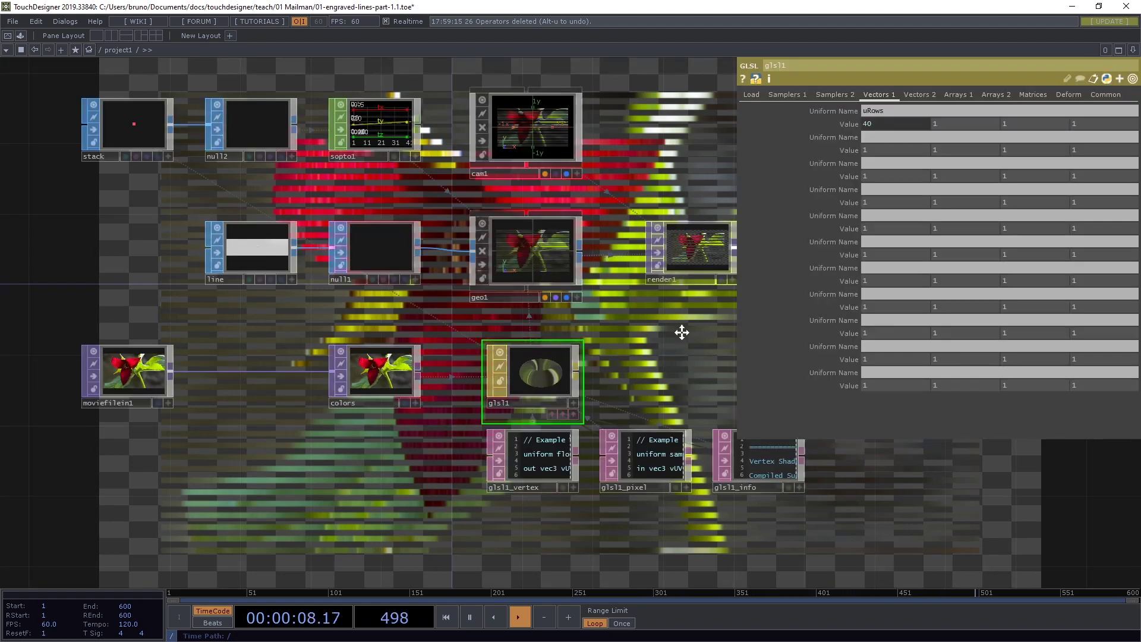
Step: Insert a Transform TOP, transform1, on the wire feeding out1
{"action": "middle_click_drag", "start_coordinate": [678, 329], "coordinate": [219, 387]}
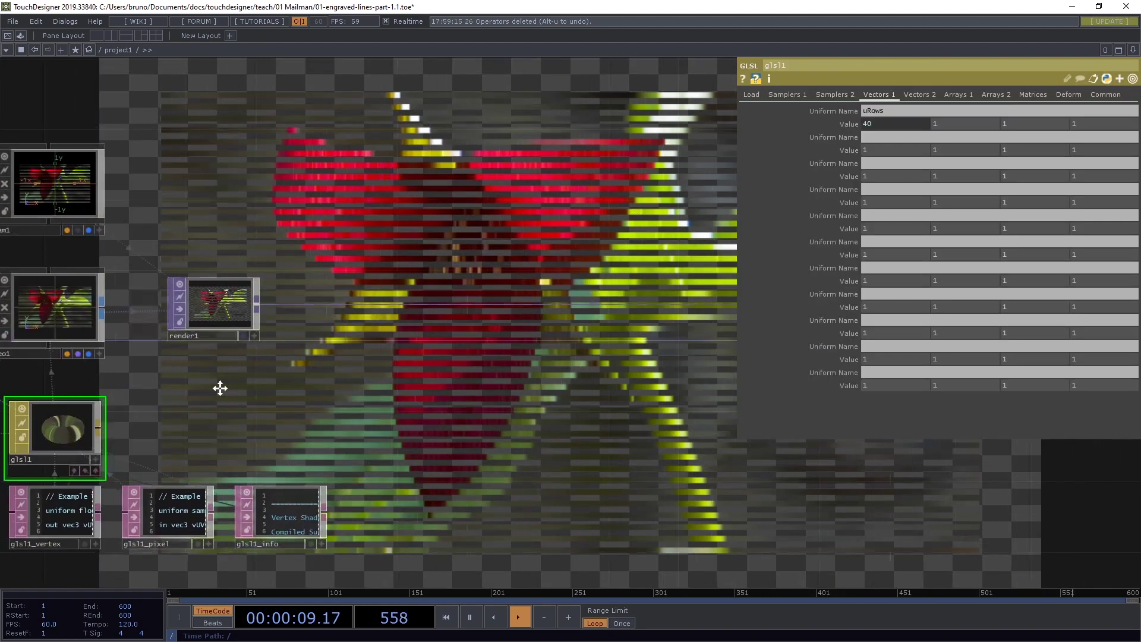
{"action": "right_click", "coordinate": [546, 305]}
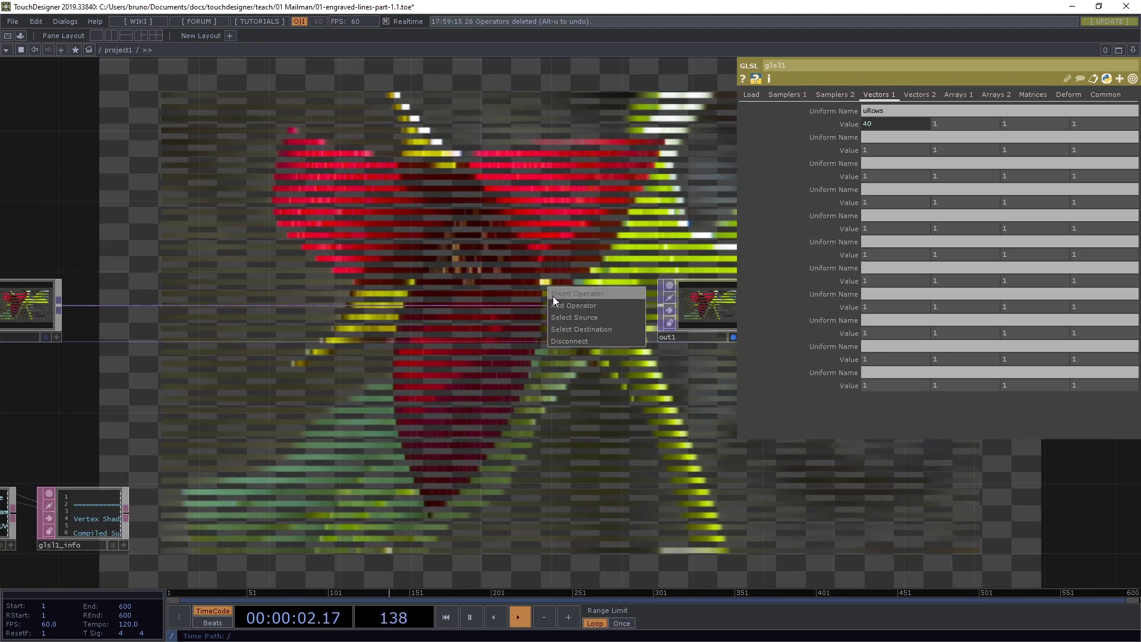
{"action": "left_click", "coordinate": [552, 294]}
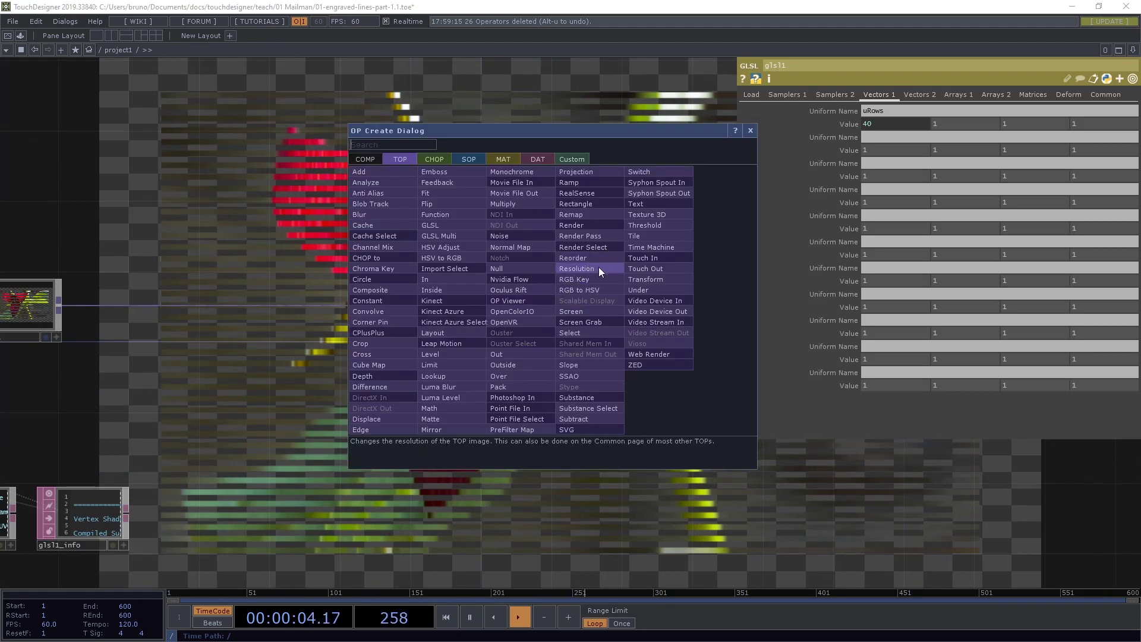
{"action": "left_click", "coordinate": [632, 279]}
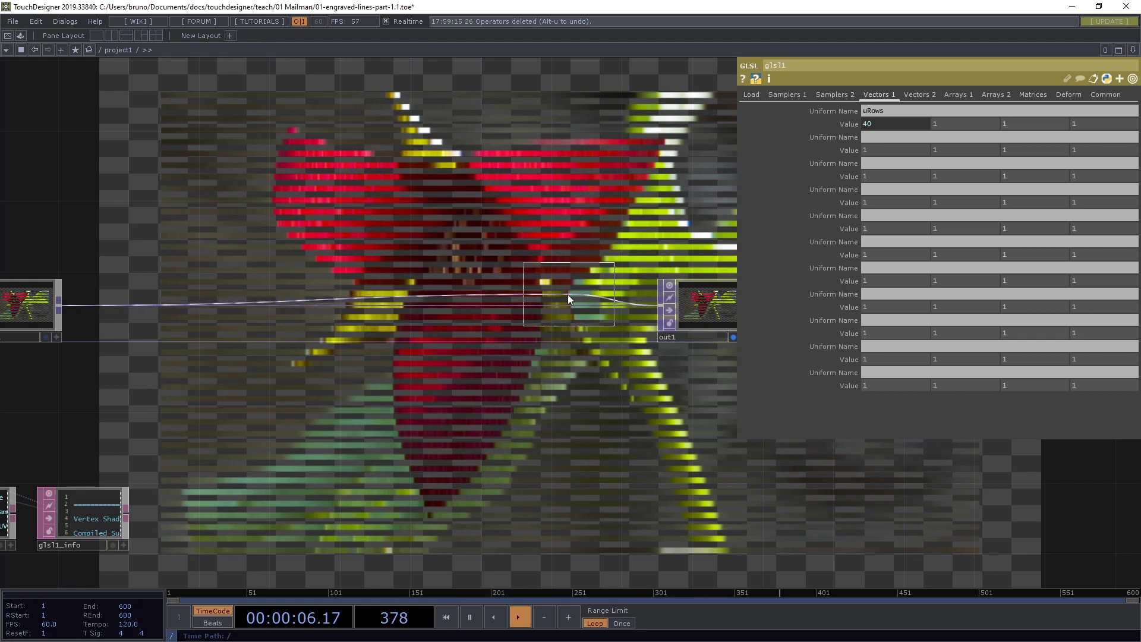
{"action": "left_click", "coordinate": [554, 305]}
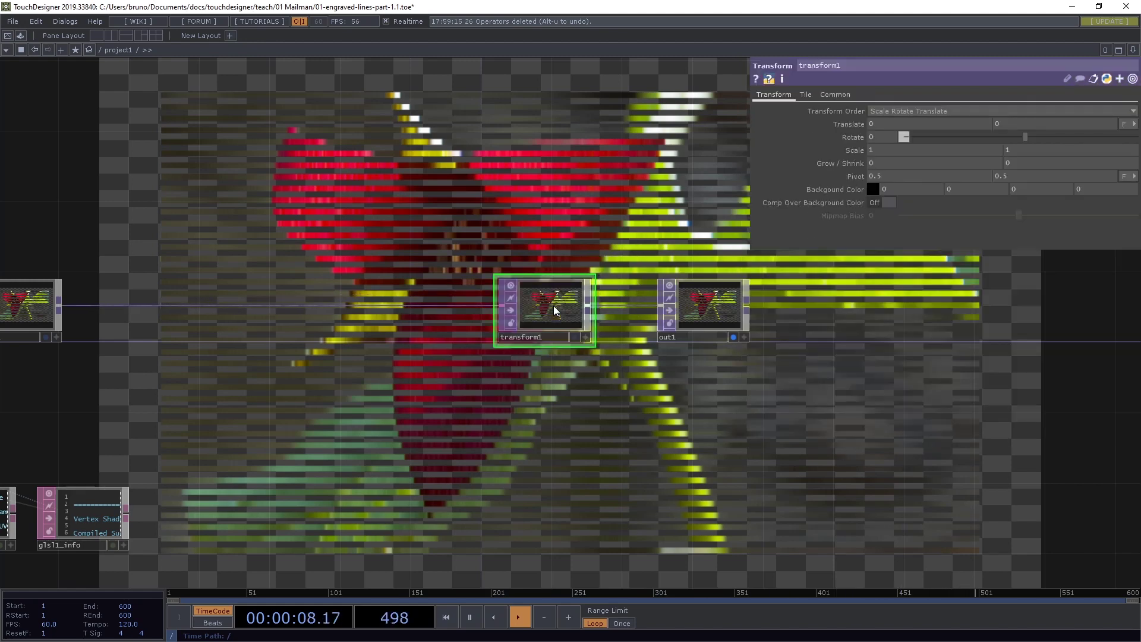
Step: Set transform1's background alpha to 1 and turn Comp Over Background Color on
{"action": "left_click", "coordinate": [1074, 188]}
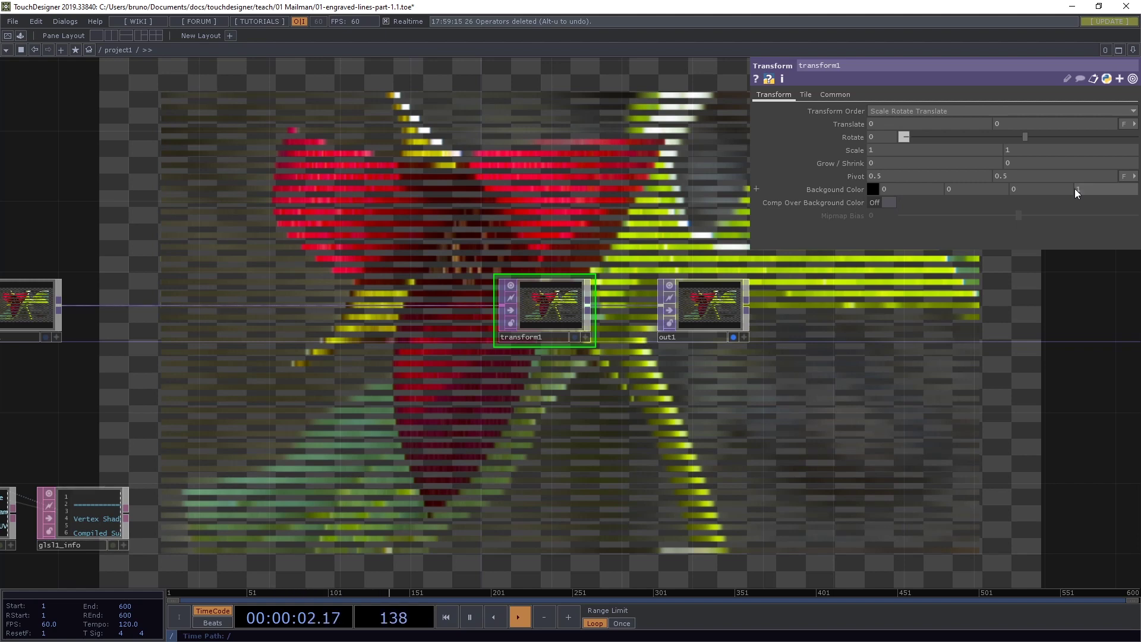
{"action": "type", "text": "1"}
{"action": "key", "text": "Return"}
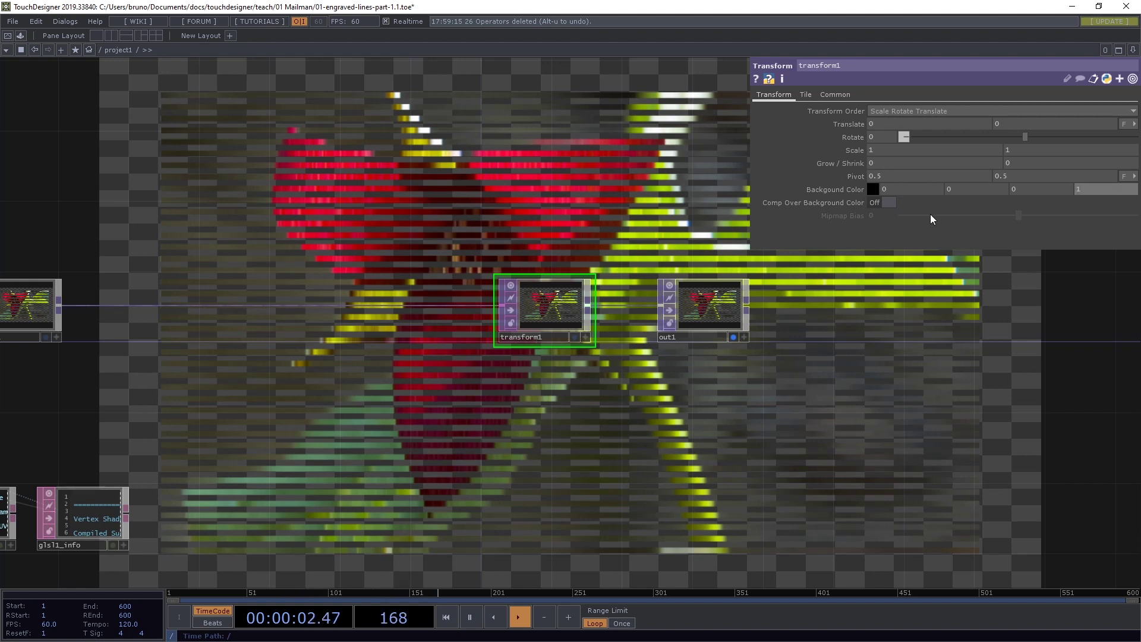
{"action": "left_click", "coordinate": [889, 204]}
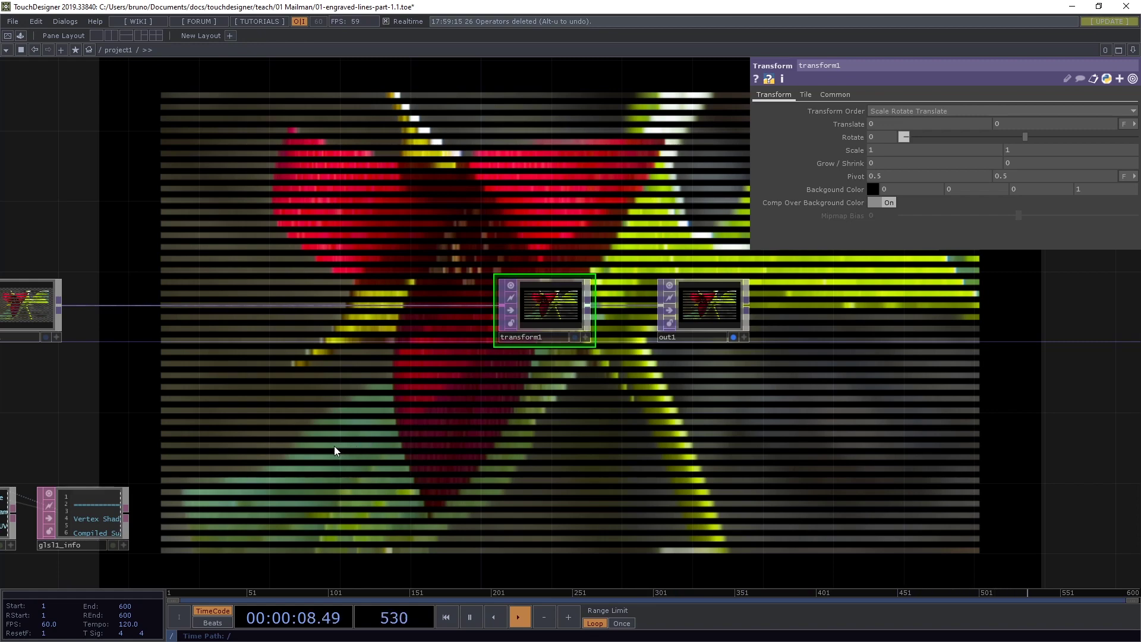
{"action": "key", "text": "h"}
{"action": "key", "text": "alt+Tab"}
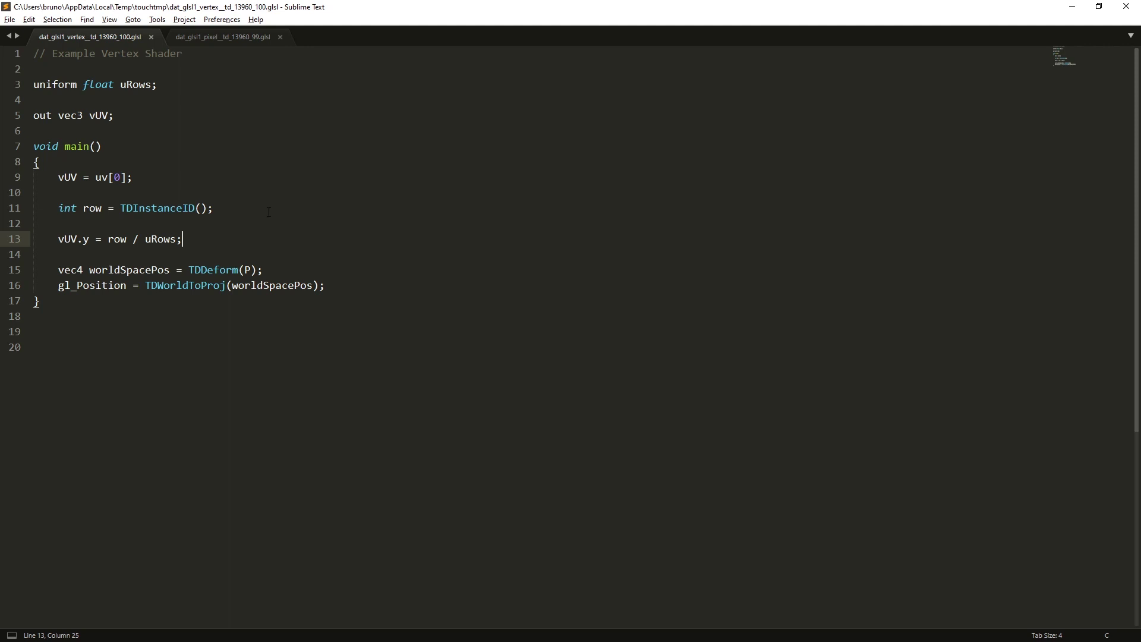
Step: Add 'vec4 pos = vec4(P, 1.0);' and 'pos.z = 50.0;' below line 13 of the vertex shader
{"action": "left_click_drag", "start_coordinate": [244, 270], "coordinate": [250, 270]}
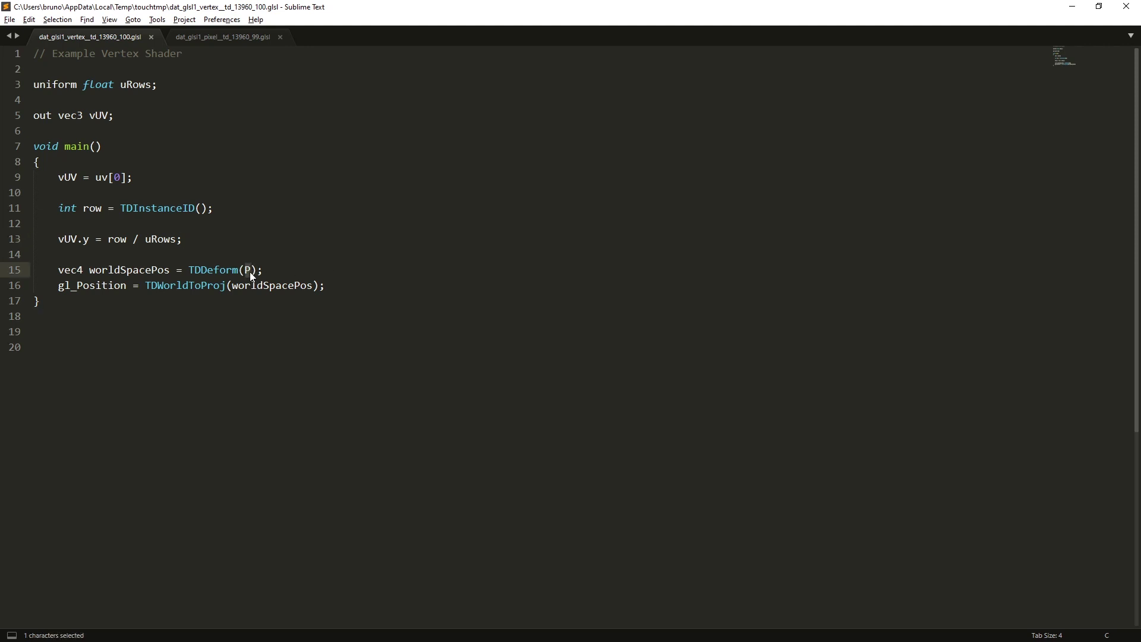
{"action": "left_click", "coordinate": [243, 242]}
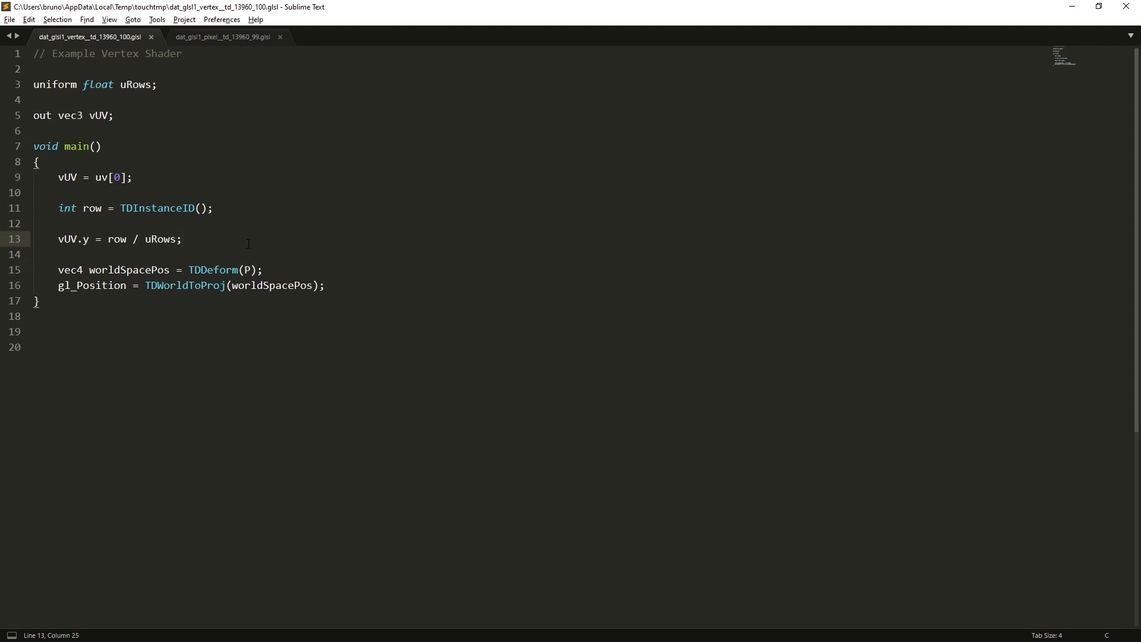
{"action": "key", "text": "Return"}
{"action": "key", "text": "Return"}
{"action": "type", "text": "vec"}
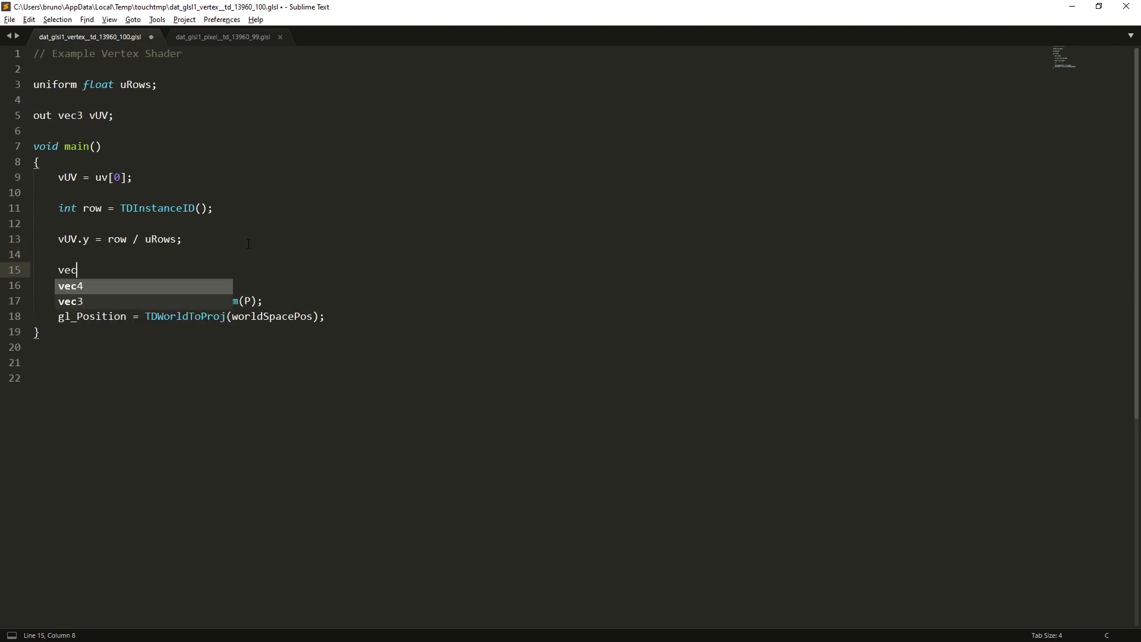
{"action": "type", "text": "4 pos "}
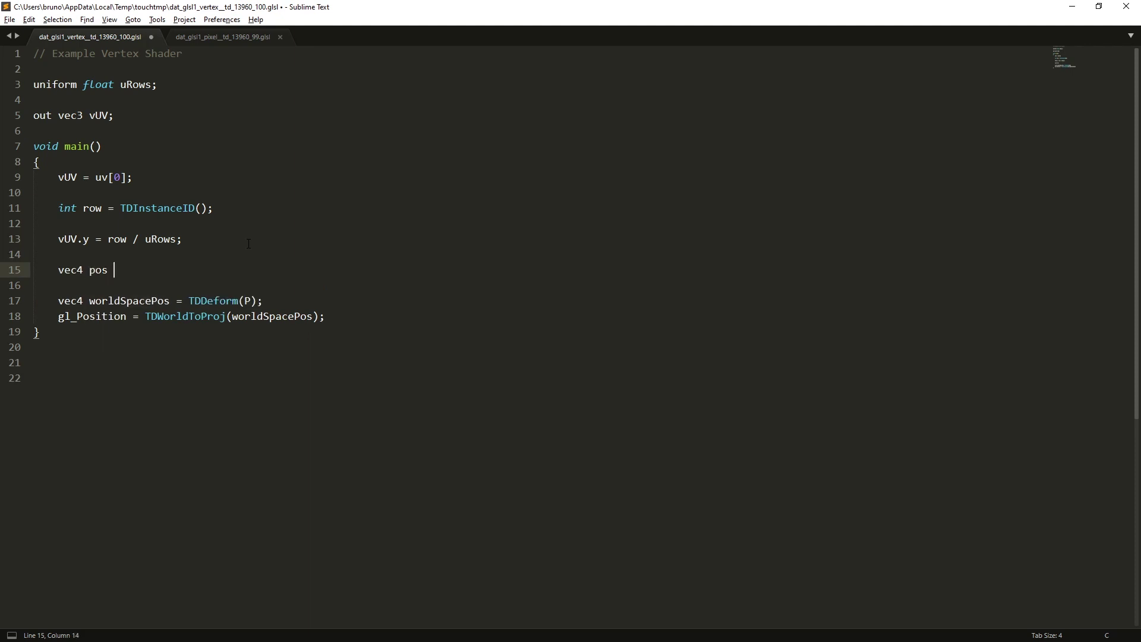
{"action": "type", "text": "= vec4(P, 1.0);"}
{"action": "key", "text": "Return"}
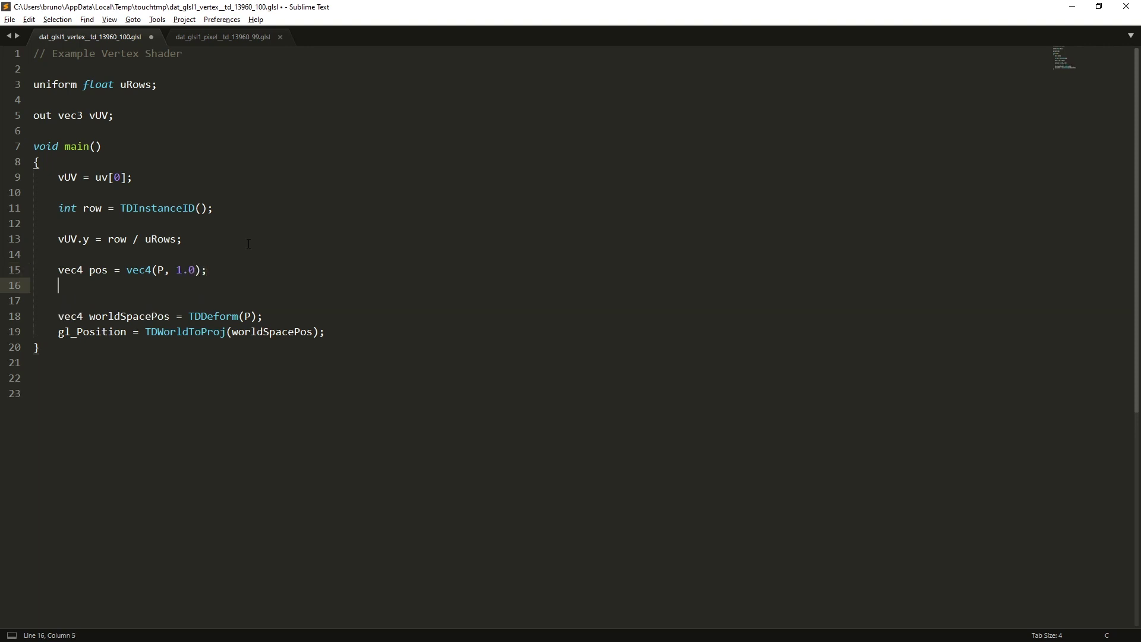
{"action": "type", "text": "pos.z = 50.0;"}
Step: Pass pos instead of P to TDDeform(), save, and check the render in TouchDesigner
{"action": "left_click", "coordinate": [251, 316]}
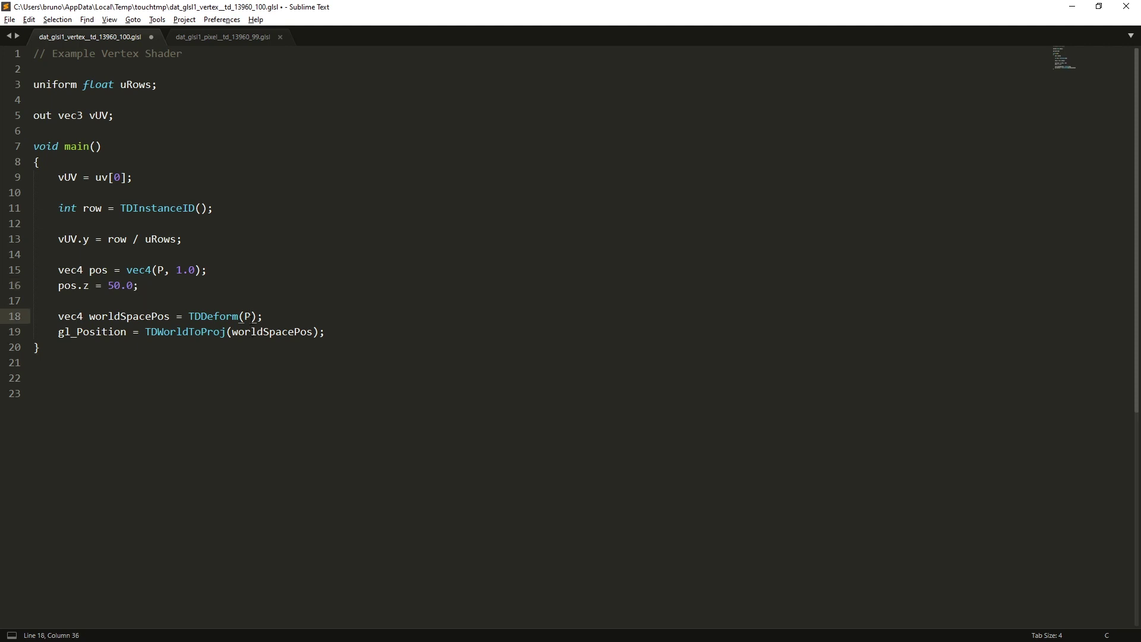
{"action": "key", "text": "BackSpace"}
{"action": "type", "text": "pos"}
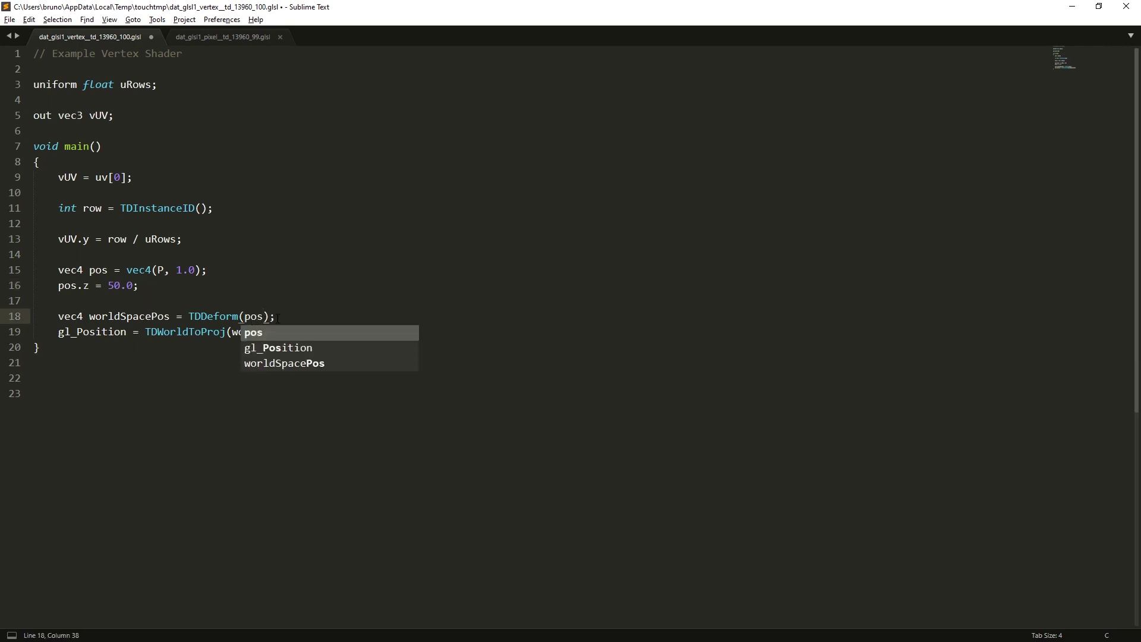
{"action": "key", "text": "End"}
{"action": "key", "text": "ctrl+s"}
{"action": "key", "text": "alt+Tab"}
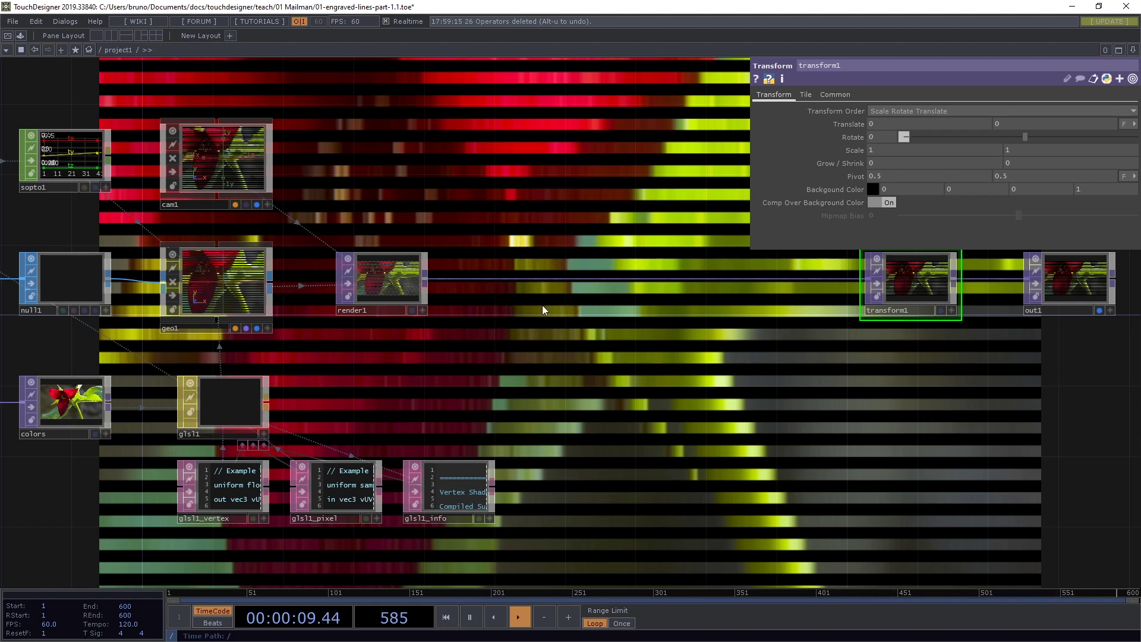
{"action": "key", "text": "alt+Tab"}
{"action": "left_click", "coordinate": [197, 71]}
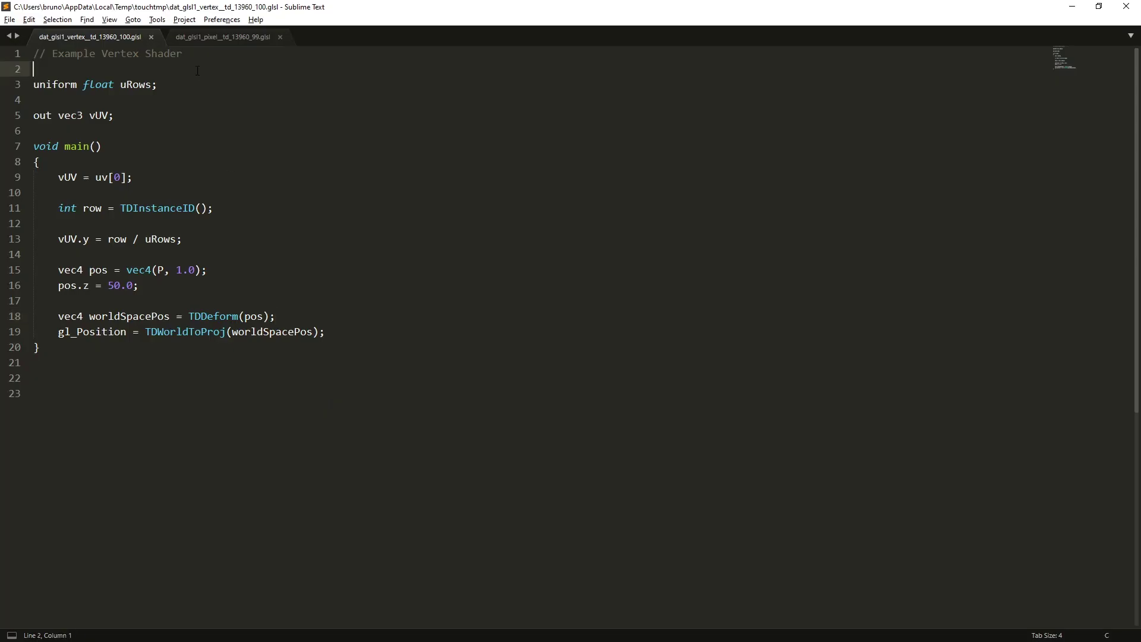
Step: Declare 'uniform sampler2D sColors;' near the top of the vertex shader
{"action": "key", "text": "Return"}
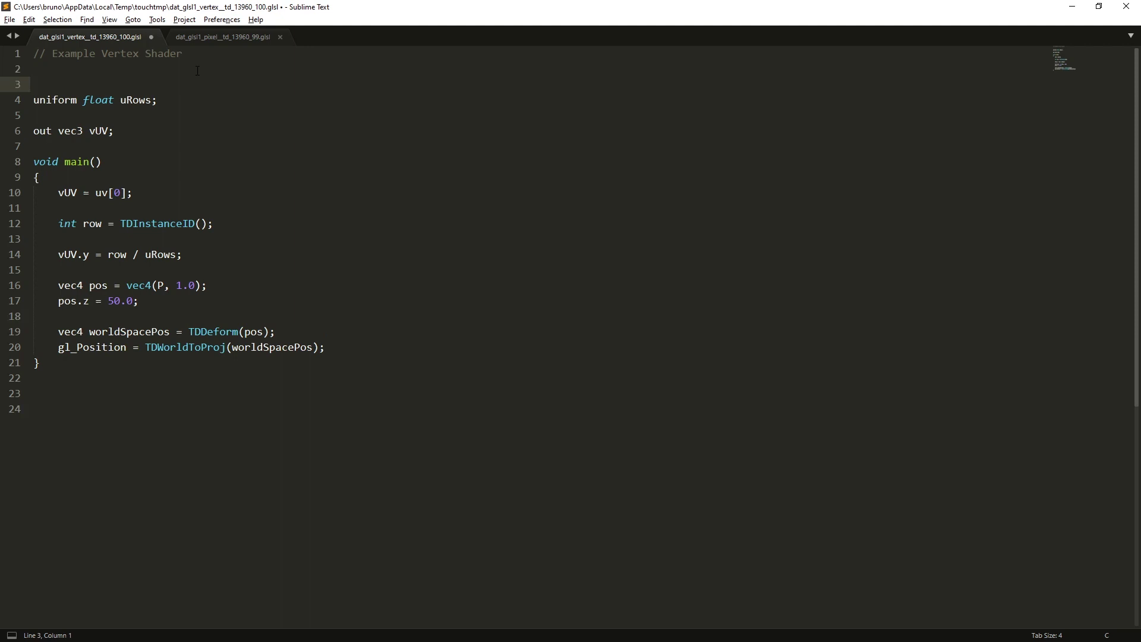
{"action": "type", "text": "uniform sam"}
{"action": "type", "text": "pler2D s"}
{"action": "type", "text": "Colors"}
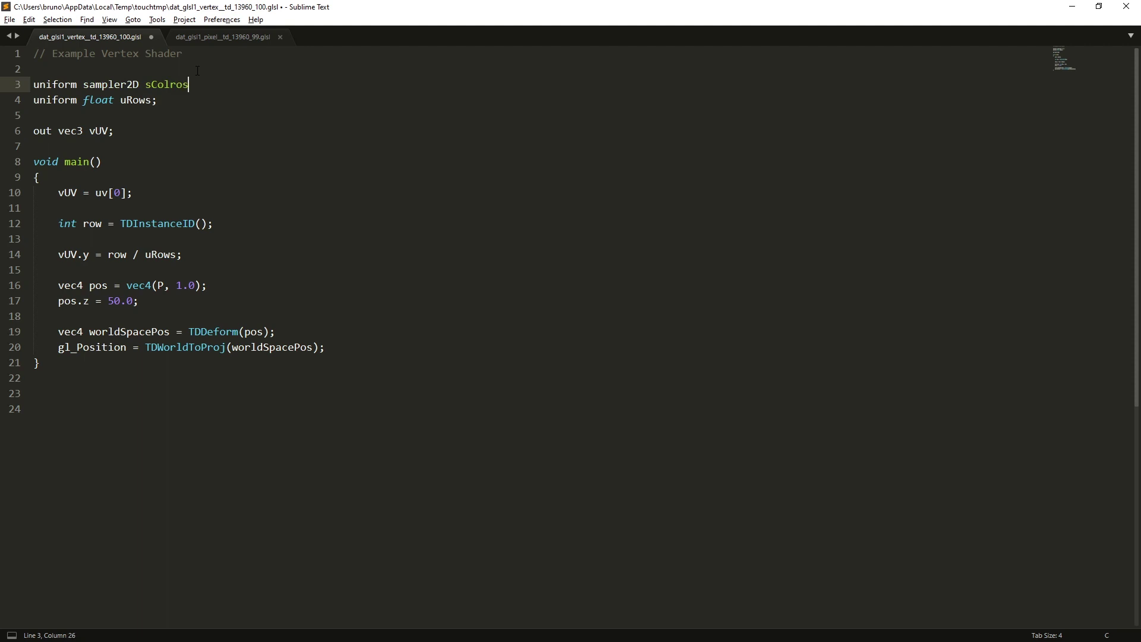
{"action": "key", "text": "BackSpace"}
{"action": "key", "text": "BackSpace"}
{"action": "key", "text": "BackSpace"}
{"action": "type", "text": "ors;"}
Step: Add a float brightness line reading the red channel of texture(sColors, vUV.st)
{"action": "left_click", "coordinate": [236, 260]}
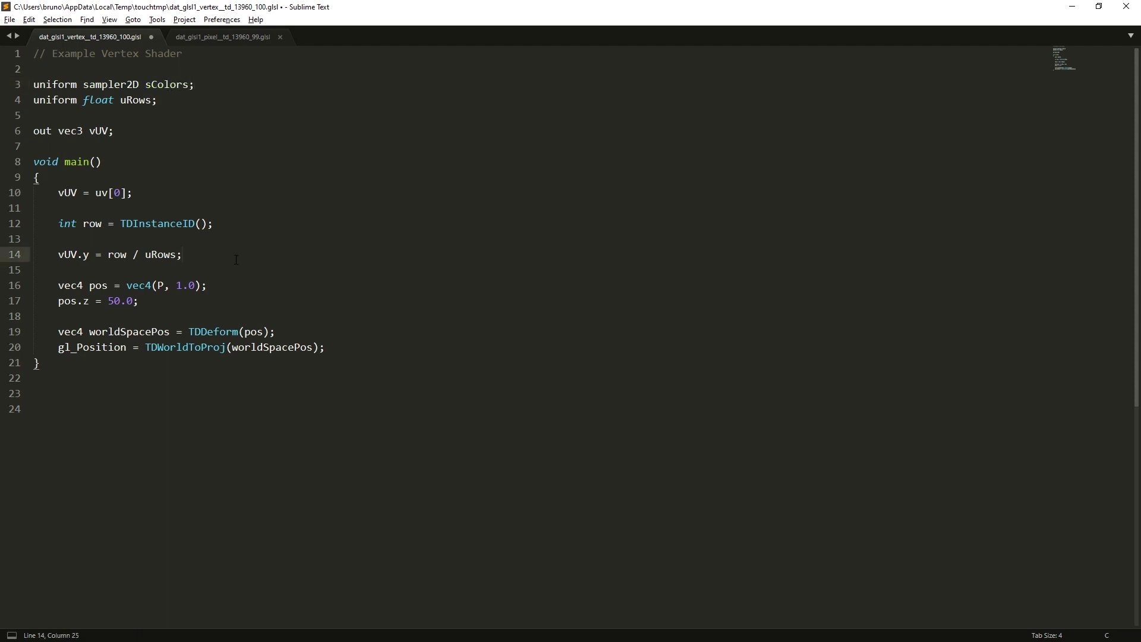
{"action": "key", "text": "Return"}
{"action": "key", "text": "Return"}
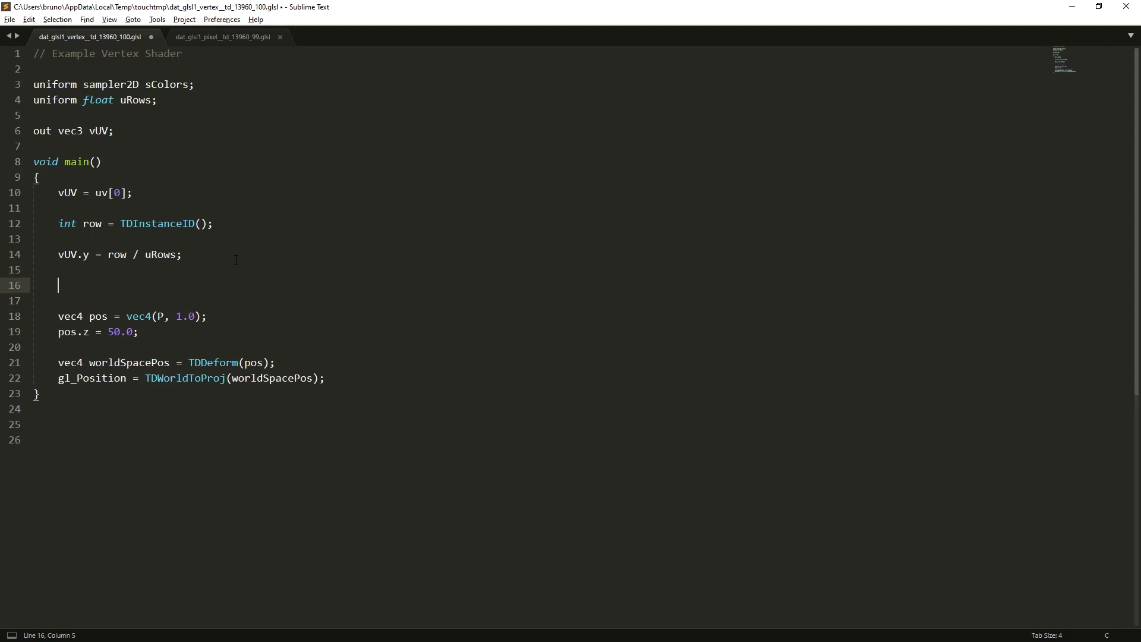
{"action": "type", "text": "texture(sColors, vUV.st"}
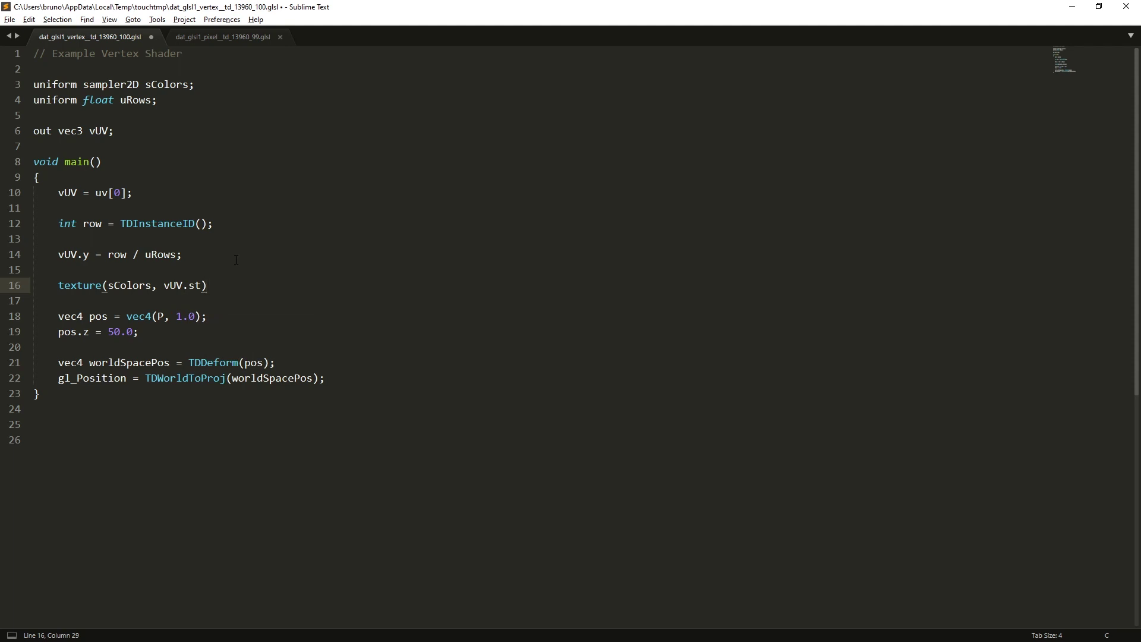
{"action": "type", "text": ".r;"}
{"action": "type", "text": "float "}
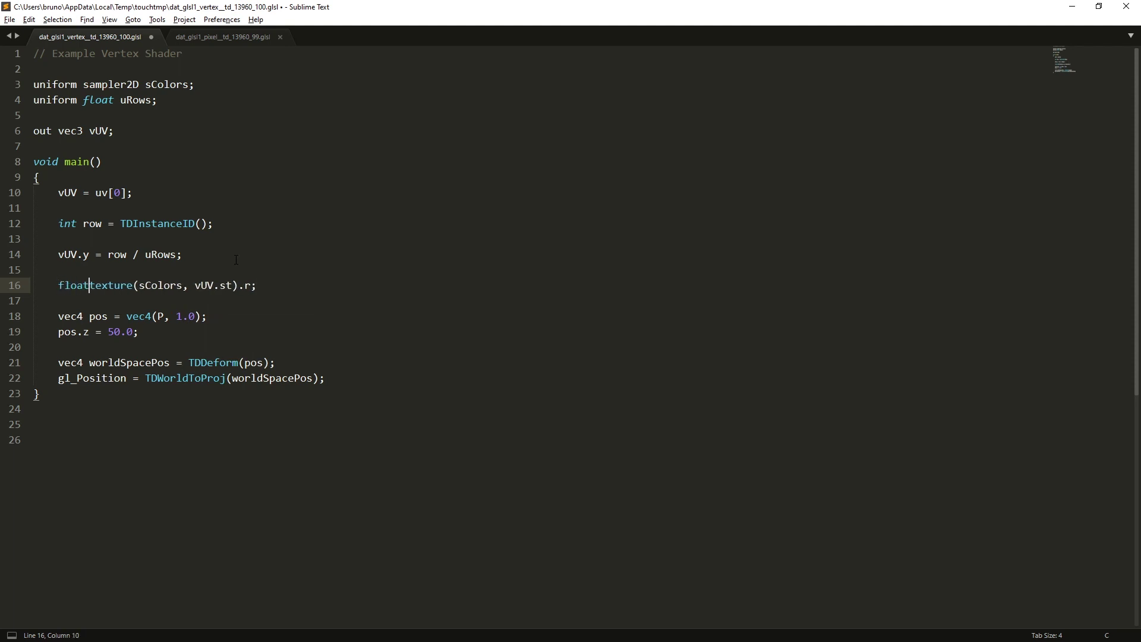
{"action": "type", "text": "brightness="}
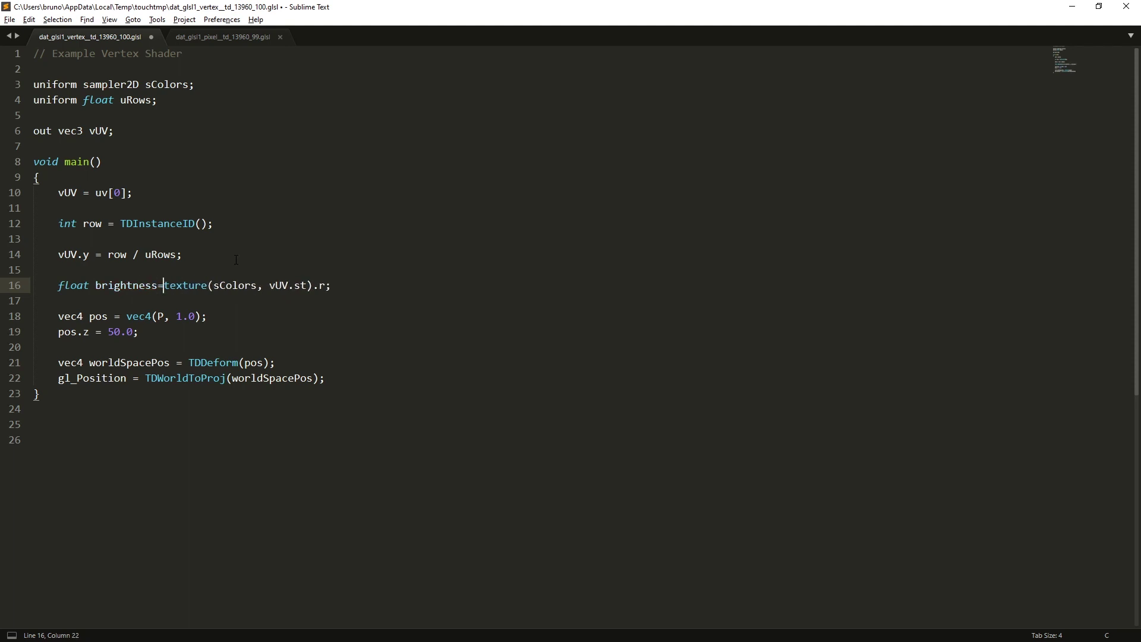
{"action": "key", "text": "BackSpace"}
{"action": "type", "text": "="}
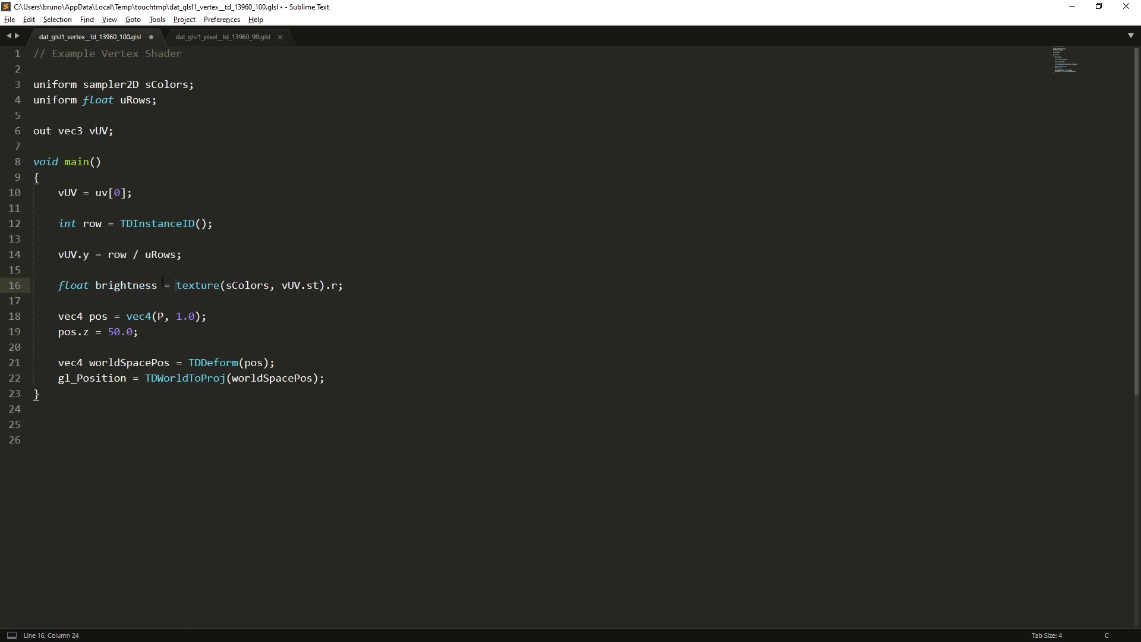
Step: Change pos.z to brightness * 50.0, save, and view the depth in TouchDesigner
{"action": "double_click", "coordinate": [151, 285]}
{"action": "key", "text": "ctrl+c"}
{"action": "left_click", "coordinate": [109, 331]}
{"action": "key", "text": "ctrl+v"}
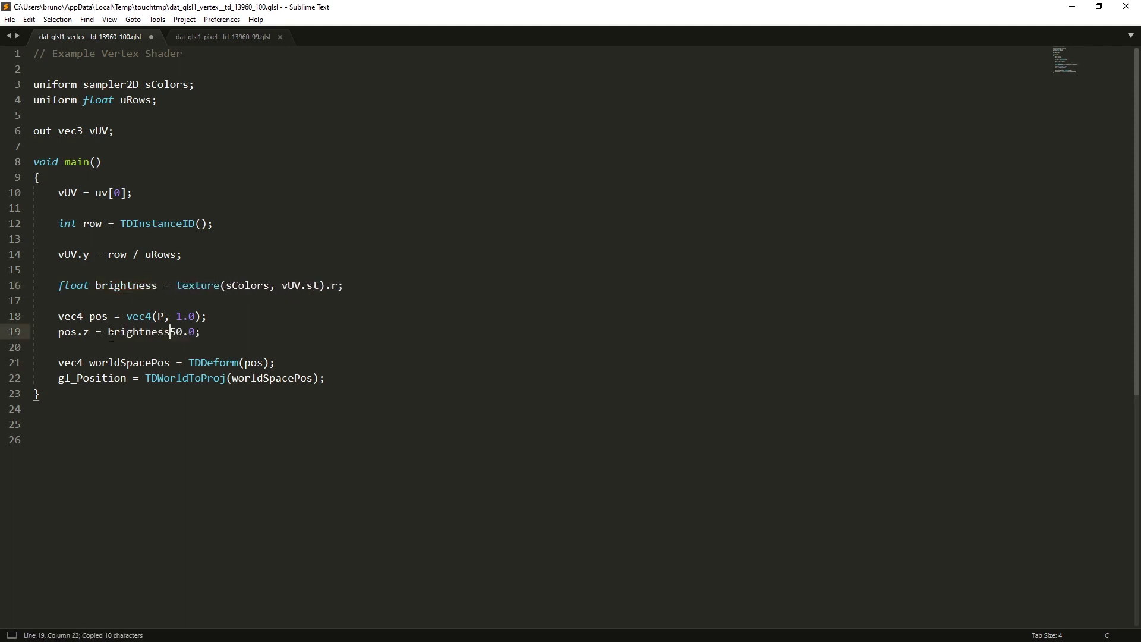
{"action": "type", "text": "*"}
{"action": "key", "text": "ctrl+s"}
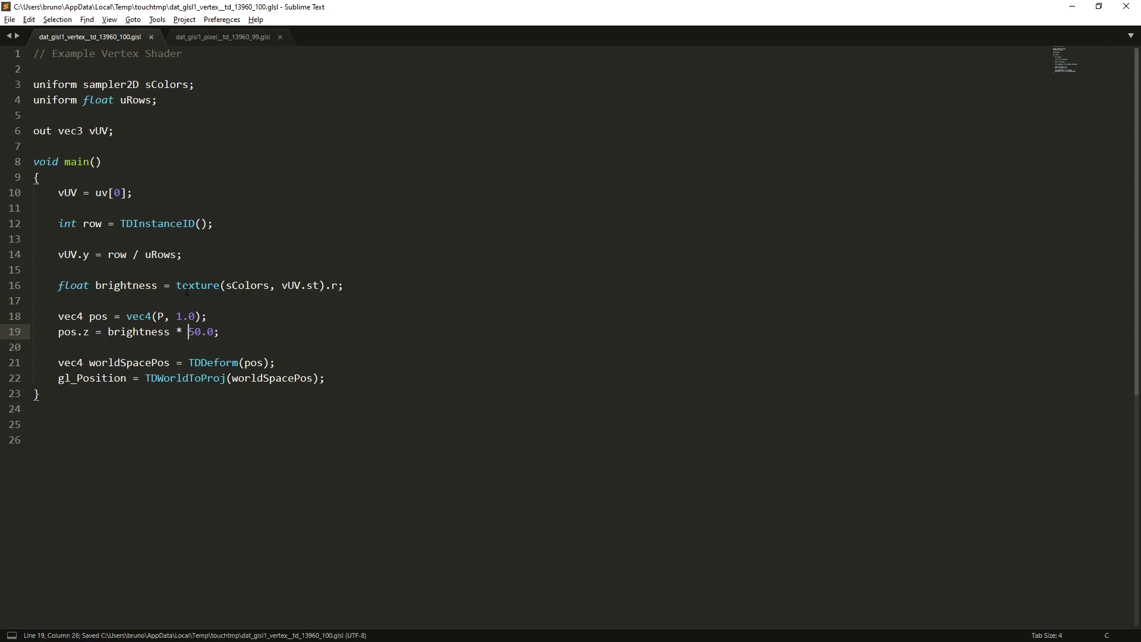
{"action": "key", "text": "alt+Tab"}
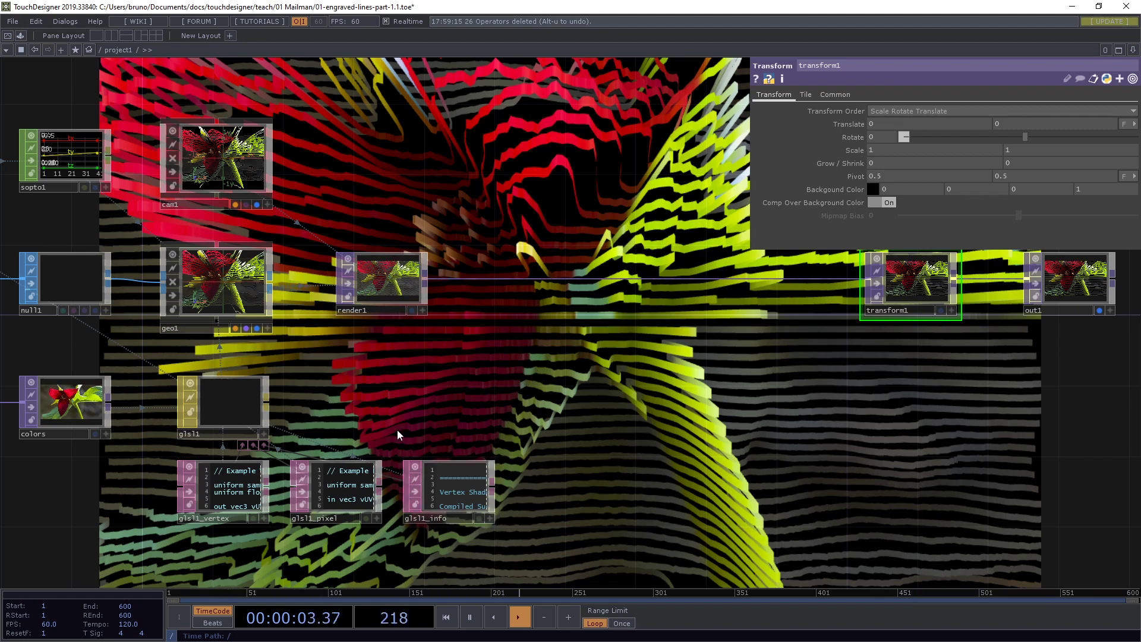
Step: Insert a Blur TOP into the wire between moviefilein1 and colors
{"action": "left_click_drag", "start_coordinate": [387, 416], "coordinate": [725, 329]}
{"action": "left_click_drag", "start_coordinate": [352, 434], "coordinate": [510, 444]}
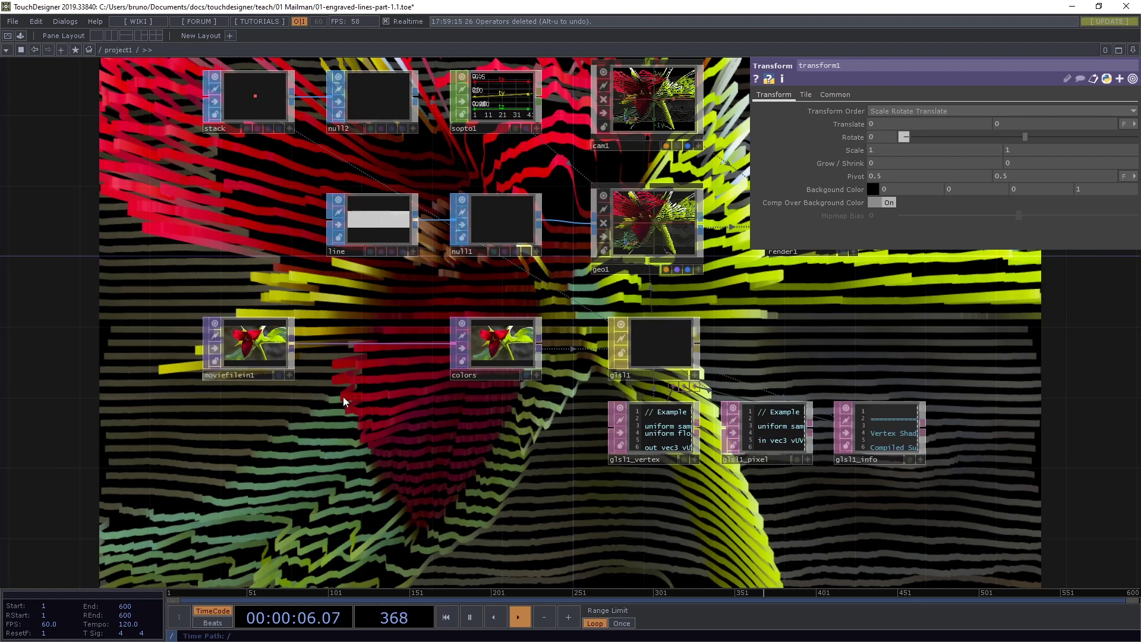
{"action": "left_click_drag", "start_coordinate": [211, 346], "coordinate": [141, 345]}
{"action": "right_click", "coordinate": [233, 344]}
{"action": "left_click", "coordinate": [246, 331]}
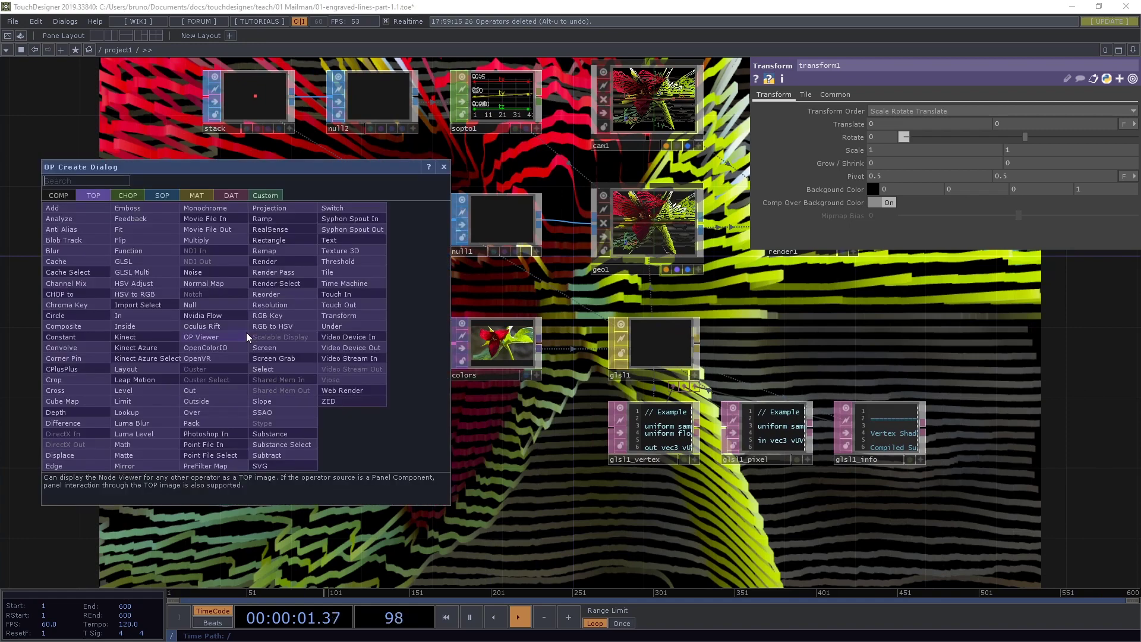
{"action": "type", "text": "blur"}
{"action": "key", "text": "Return"}
{"action": "left_click", "coordinate": [246, 332]}
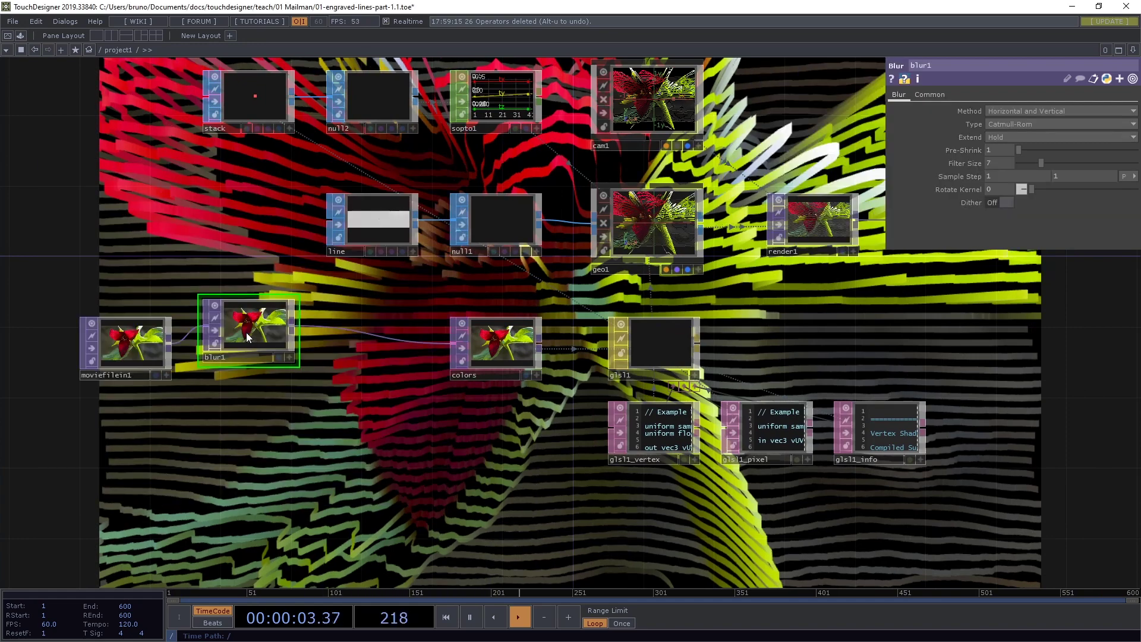
{"action": "left_click_drag", "start_coordinate": [248, 336], "coordinate": [240, 349]}
Step: Set blur1's Filter Size to 15
{"action": "left_click", "coordinate": [1006, 161]}
{"action": "type", "text": "1"}
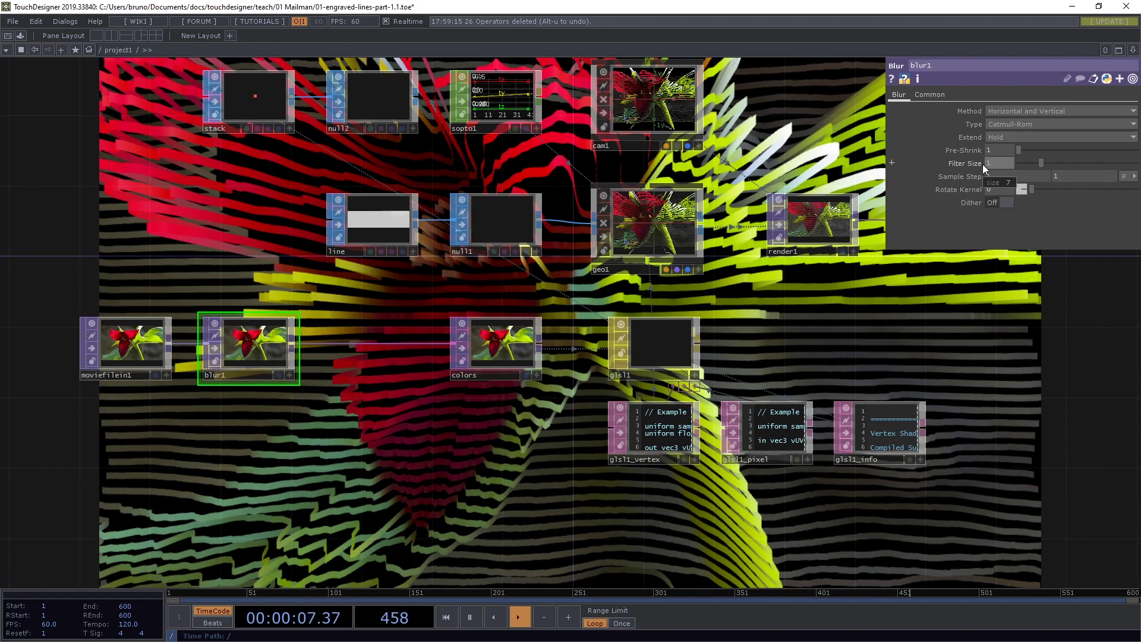
{"action": "type", "text": "5"}
{"action": "key", "text": "Return"}
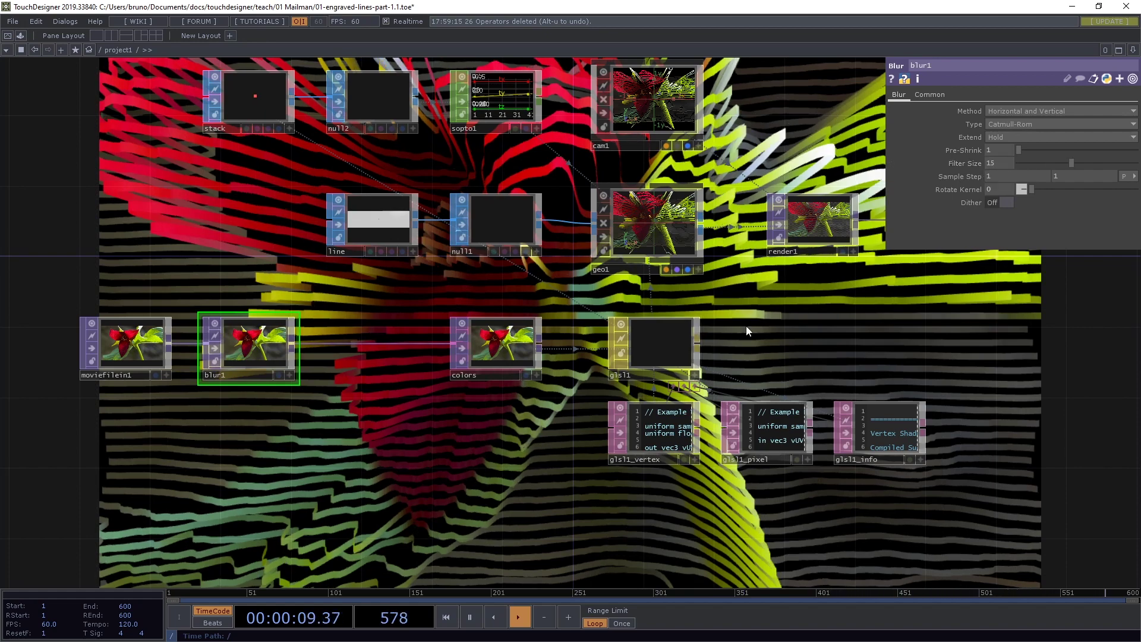
{"action": "left_click_drag", "start_coordinate": [845, 333], "coordinate": [710, 364]}
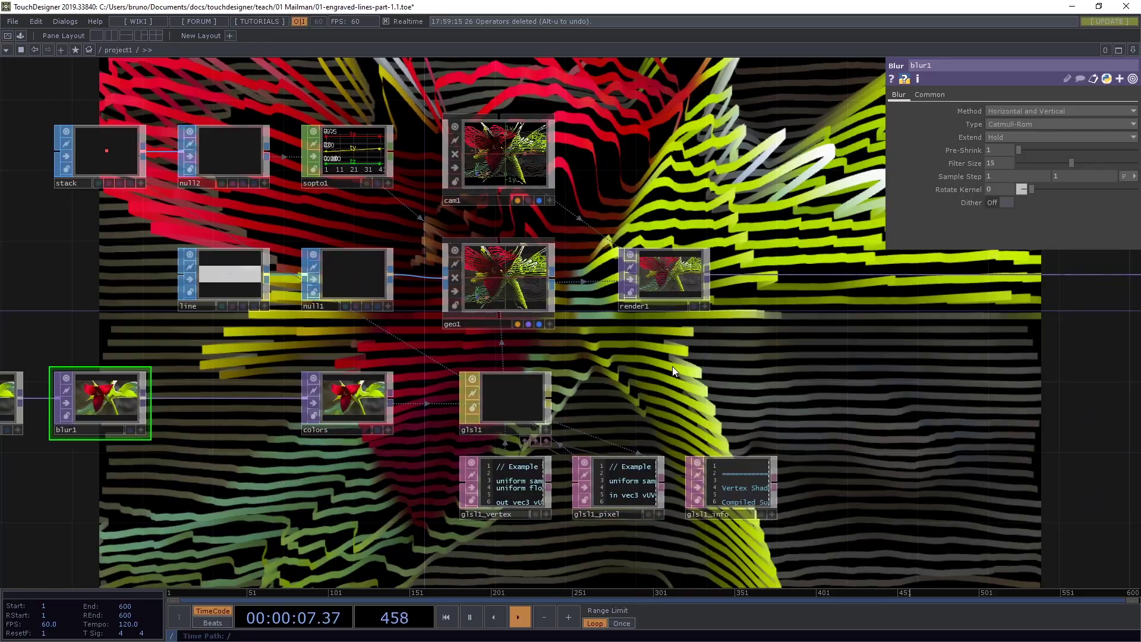
{"action": "key", "text": "alt+Tab"}
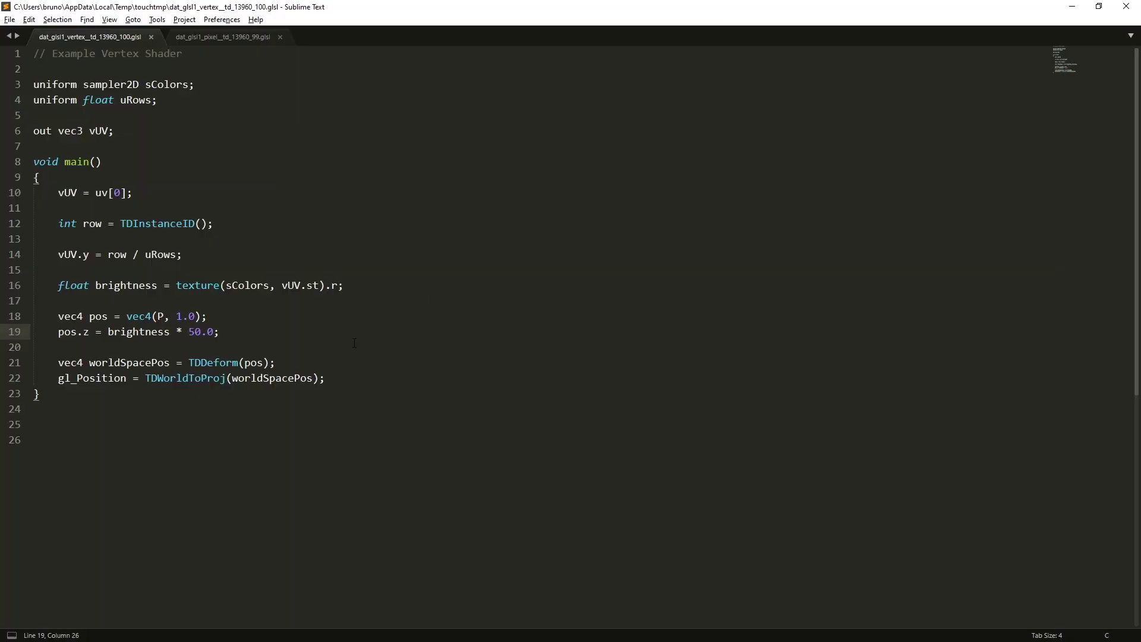
{"action": "key", "text": "alt+Tab"}
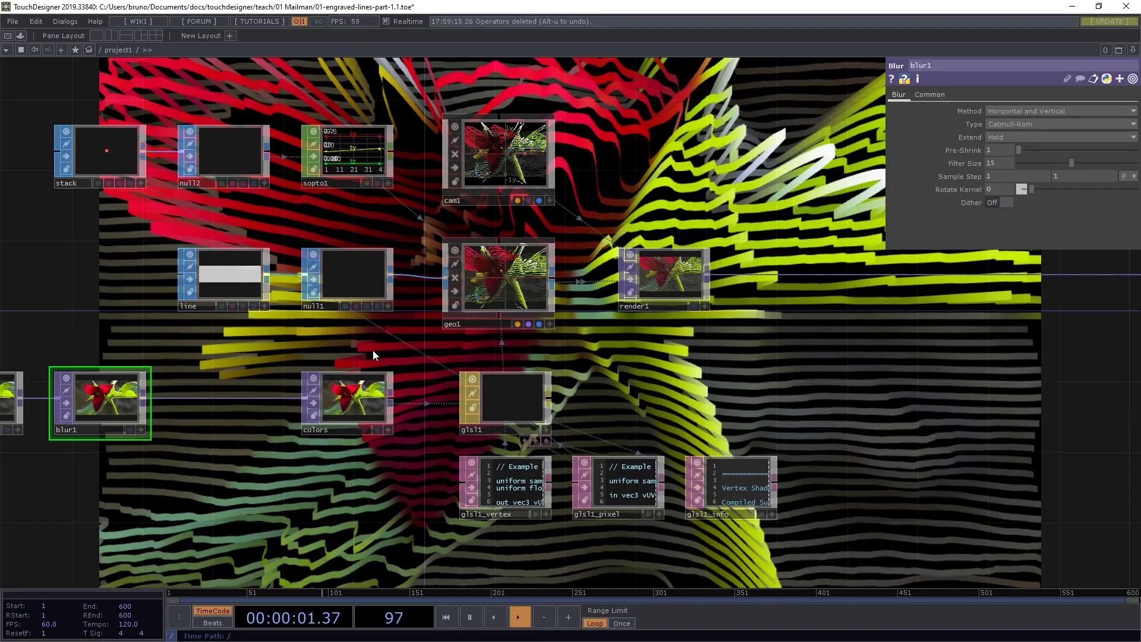
Step: Show the line viewer in wireframe with point position labels via Display Options
{"action": "scroll", "coordinate": [211, 332], "scroll_direction": "up", "scroll_amount": 3}
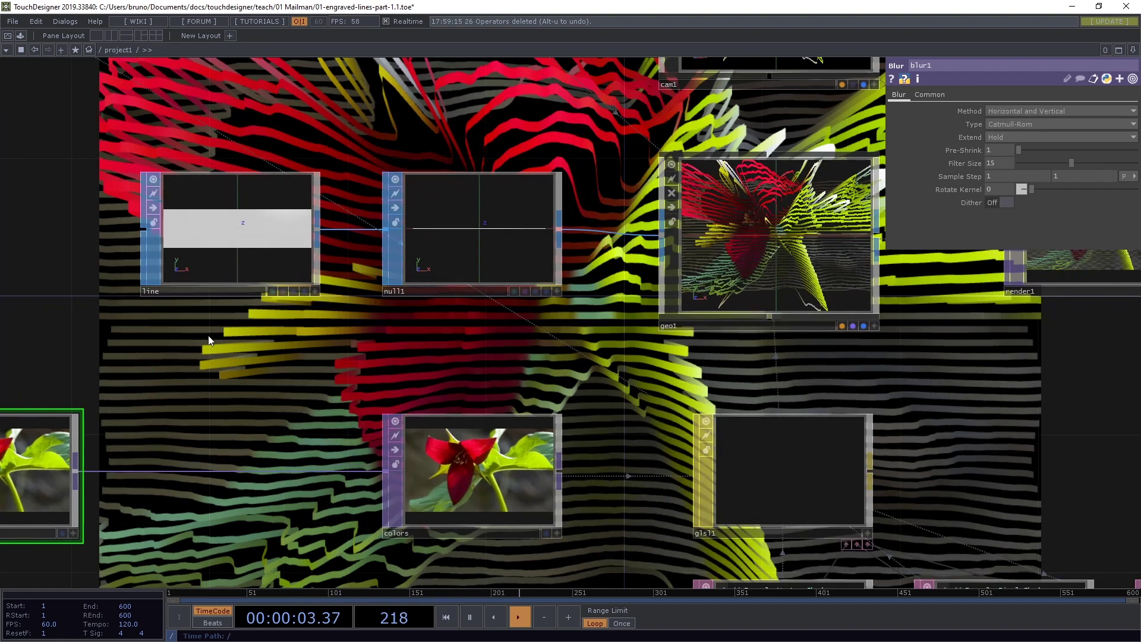
{"action": "scroll", "coordinate": [209, 339], "scroll_direction": "up", "scroll_amount": 5}
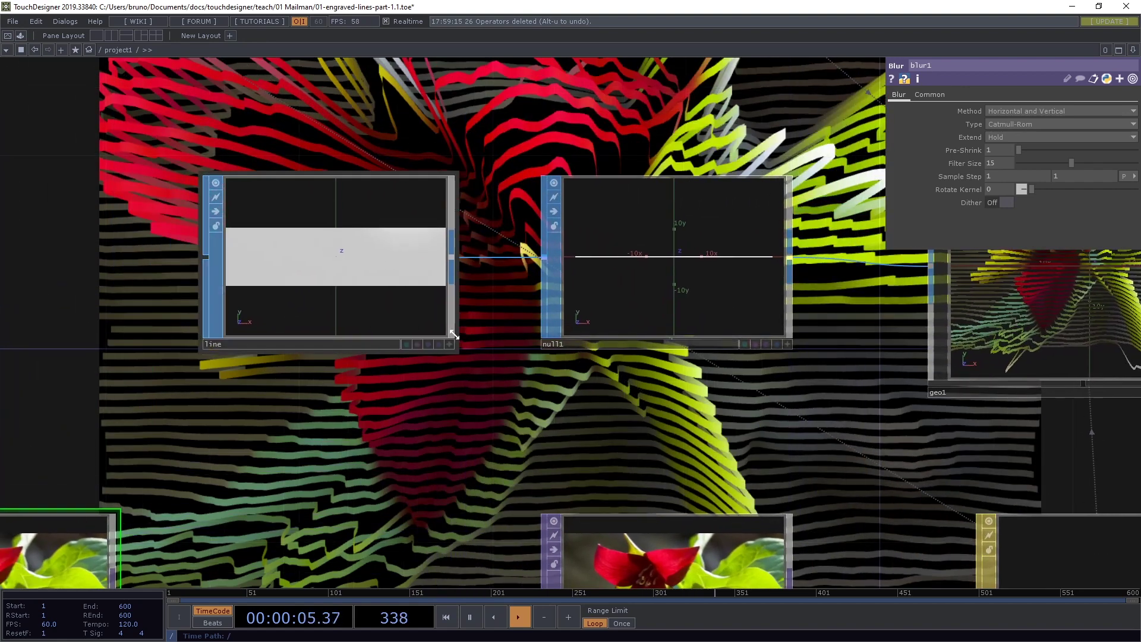
{"action": "left_click", "coordinate": [449, 343]}
{"action": "key", "text": "w"}
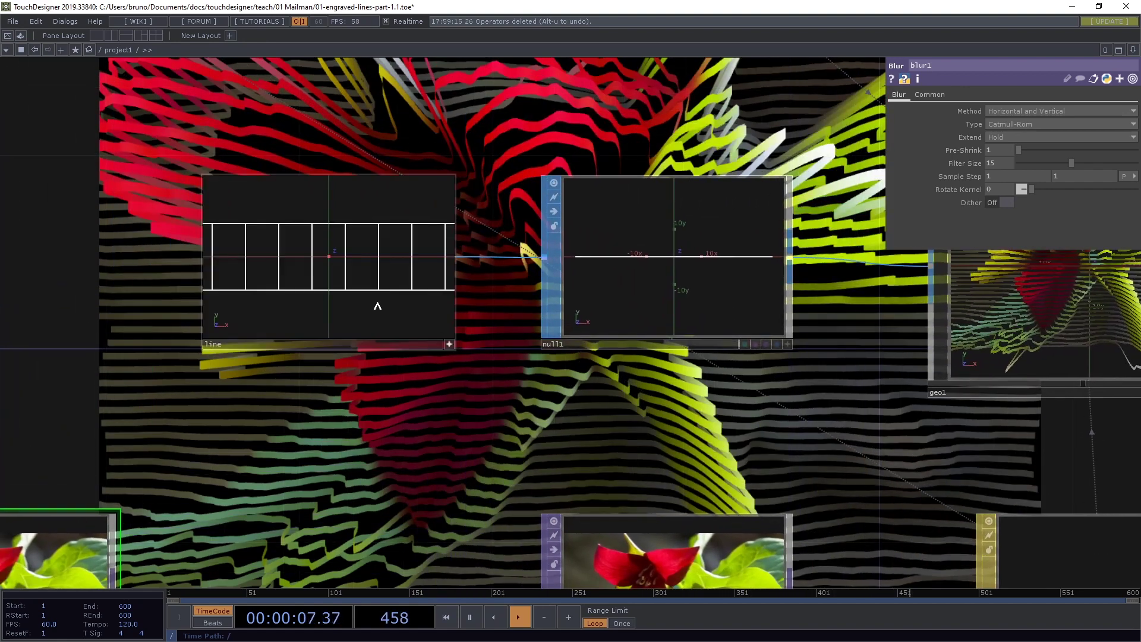
{"action": "key", "text": "d"}
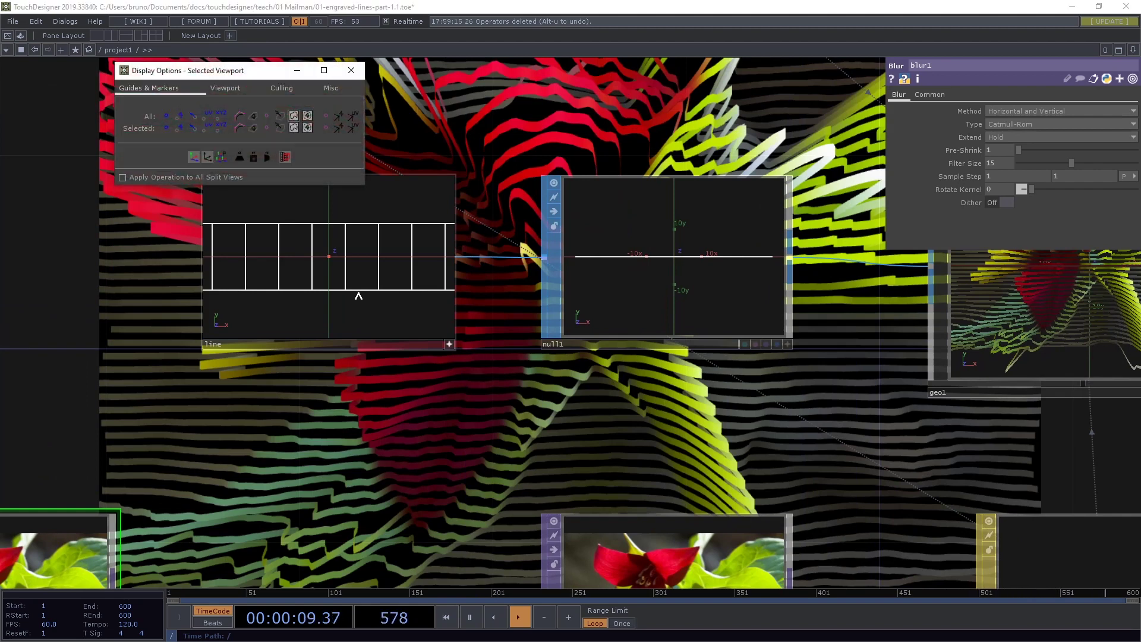
{"action": "left_click", "coordinate": [221, 115]}
{"action": "left_click_drag", "start_coordinate": [249, 76], "coordinate": [331, 392]}
{"action": "left_click_drag", "start_coordinate": [339, 297], "coordinate": [323, 308]}
Step: Home the line grid to a flat front view, hide point labels, and close Display Options
{"action": "scroll", "coordinate": [353, 265], "scroll_direction": "up", "scroll_amount": 2}
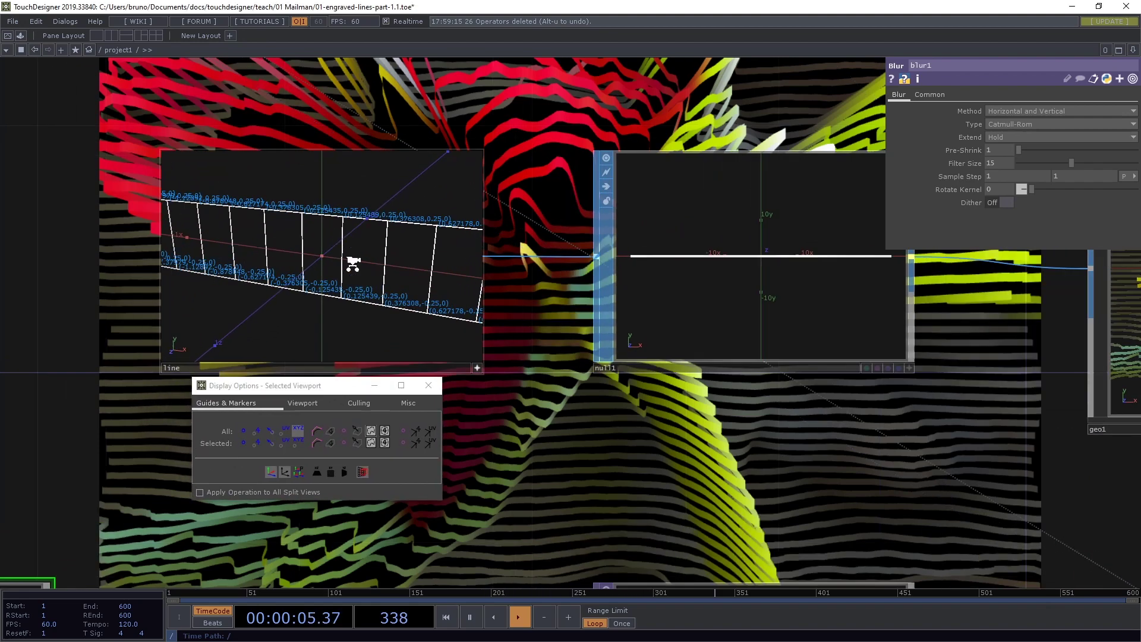
{"action": "scroll", "coordinate": [353, 264], "scroll_direction": "up", "scroll_amount": 3}
{"action": "mouse_move", "coordinate": [350, 265]}
{"action": "left_mouse_down"}
{"action": "mouse_move", "coordinate": [342, 255]}
{"action": "mouse_move", "coordinate": [338, 265]}
{"action": "left_mouse_up"}
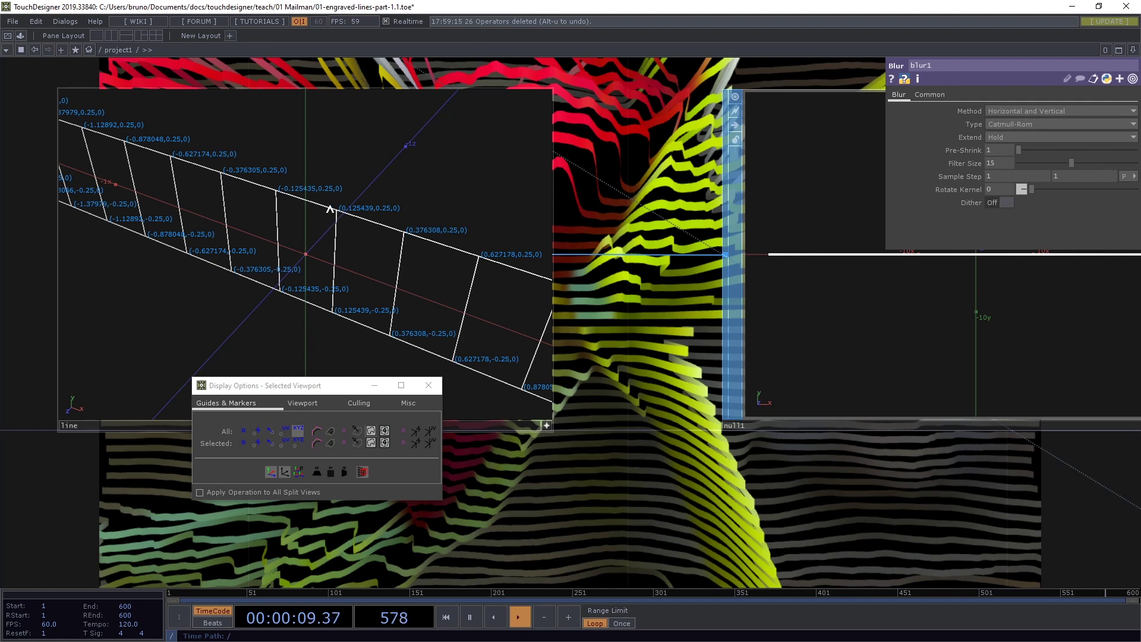
{"action": "left_click_drag", "start_coordinate": [374, 303], "coordinate": [410, 271]}
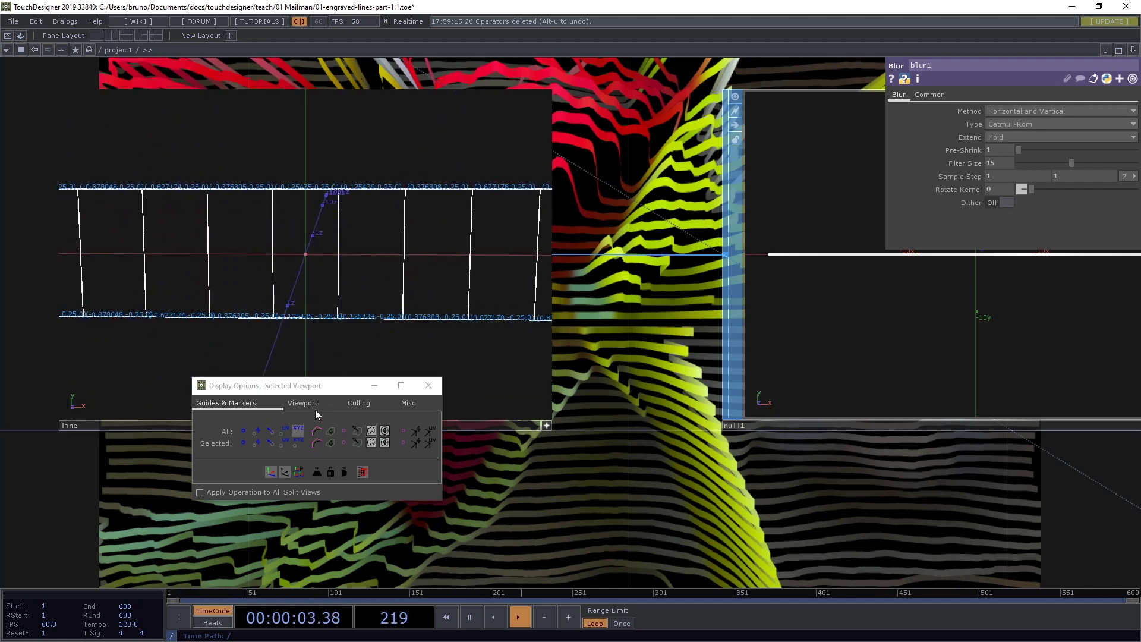
{"action": "left_click", "coordinate": [372, 347]}
{"action": "key", "text": "h"}
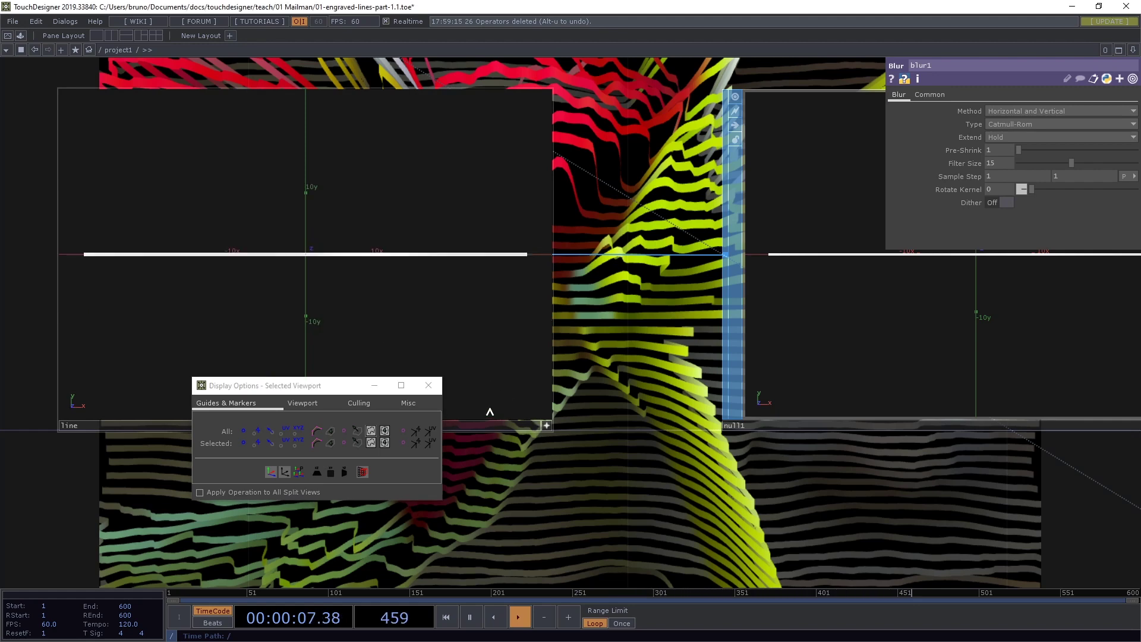
{"action": "left_click", "coordinate": [425, 390]}
{"action": "left_click", "coordinate": [547, 425]}
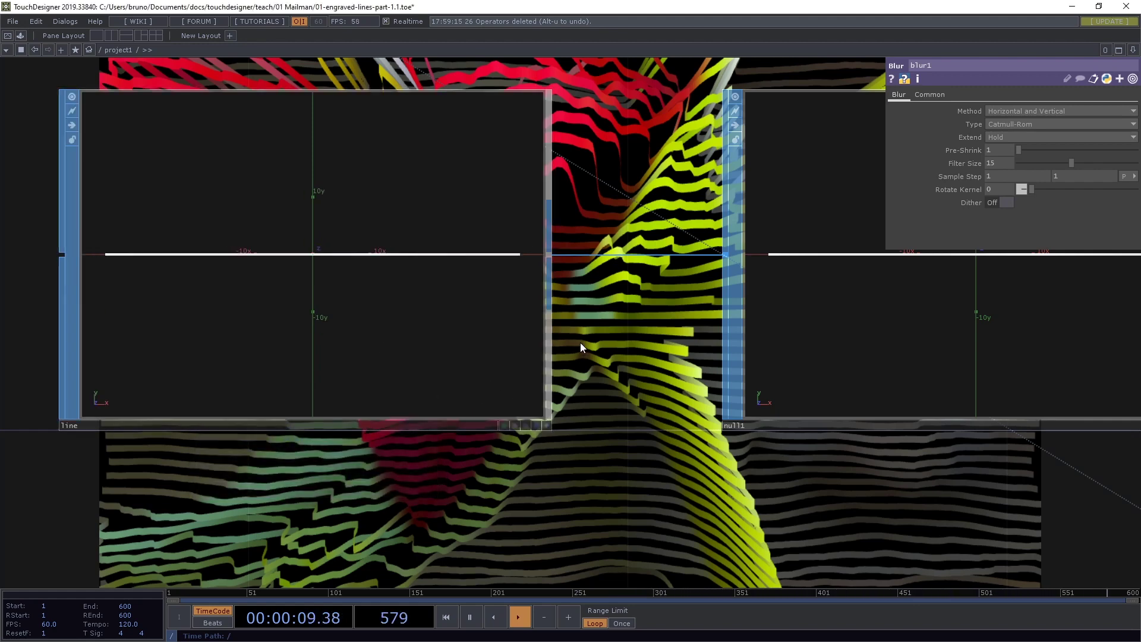
Step: Add 'if (pos.y > 0.0) pos.y = brightness * 0.5;' after the pos.z line
{"action": "key", "text": "alt+Tab"}
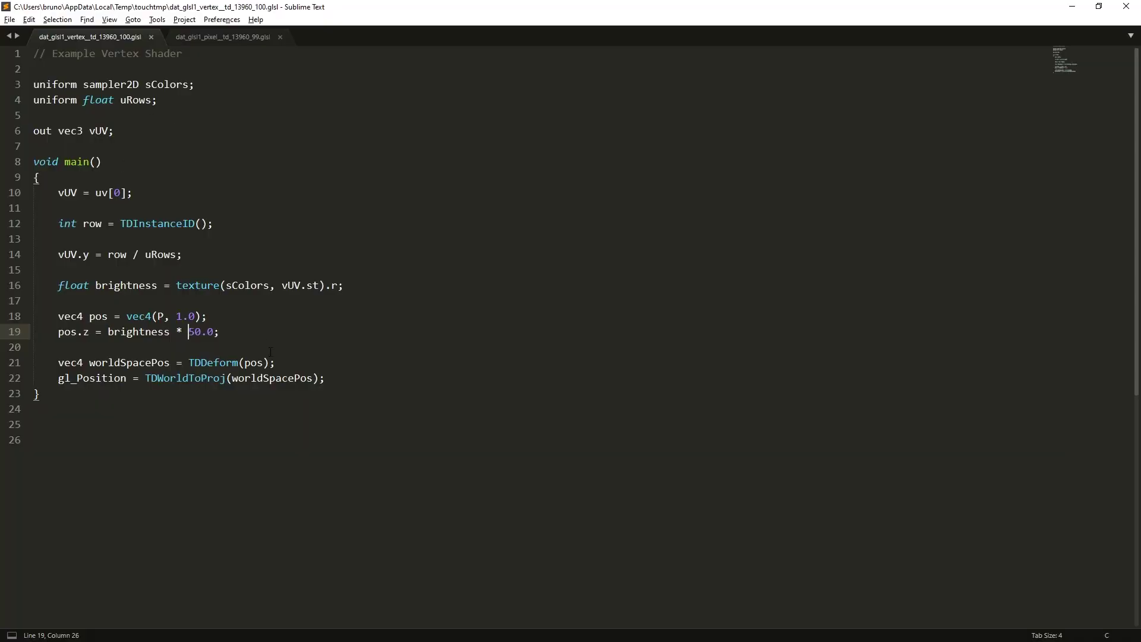
{"action": "left_click", "coordinate": [260, 334]}
{"action": "key", "text": "Return"}
{"action": "key", "text": "Return"}
{"action": "type", "text": "pos"}
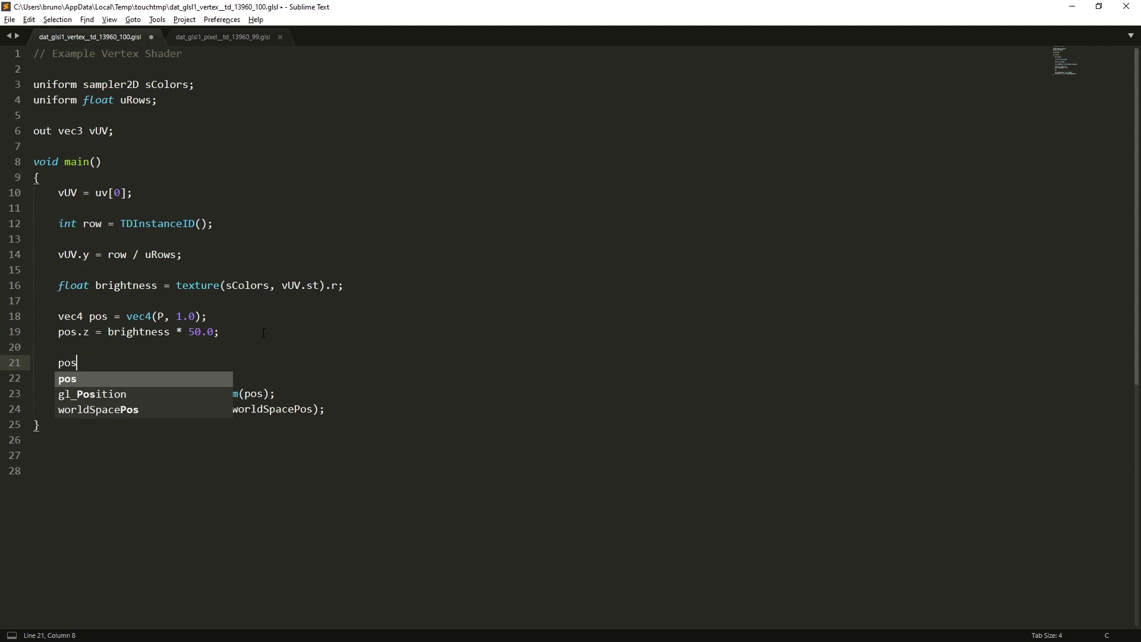
{"action": "type", "text": ".y"}
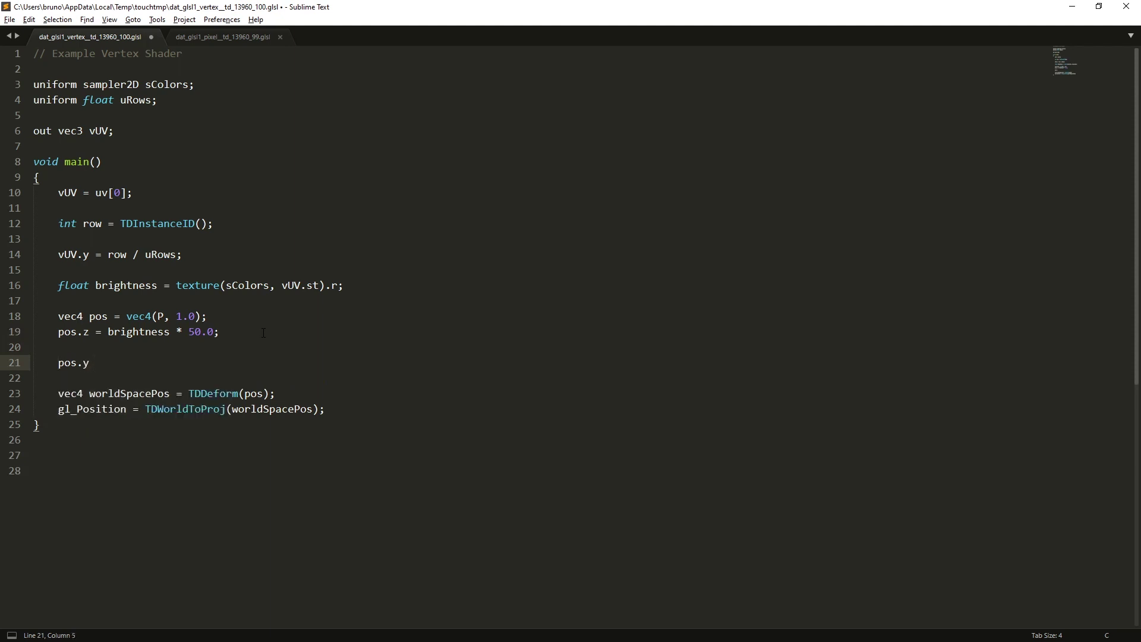
{"action": "type", "text": "if (pos.y > 0.0) pos.y = bright"}
{"action": "key", "text": "Tab"}
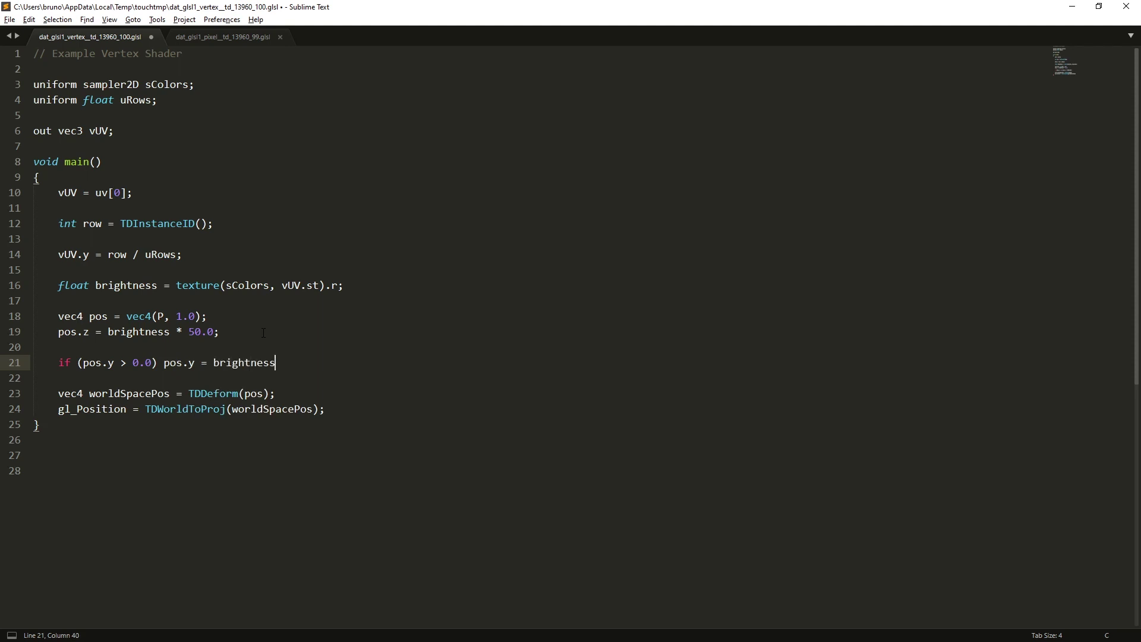
{"action": "type", "text": "* 0.5;"}
Step: Add the mirrored 'if (pos.y < 0.0) pos.y = -brightness * 0.5;' line and save
{"action": "key", "text": "ctrl+shift+d"}
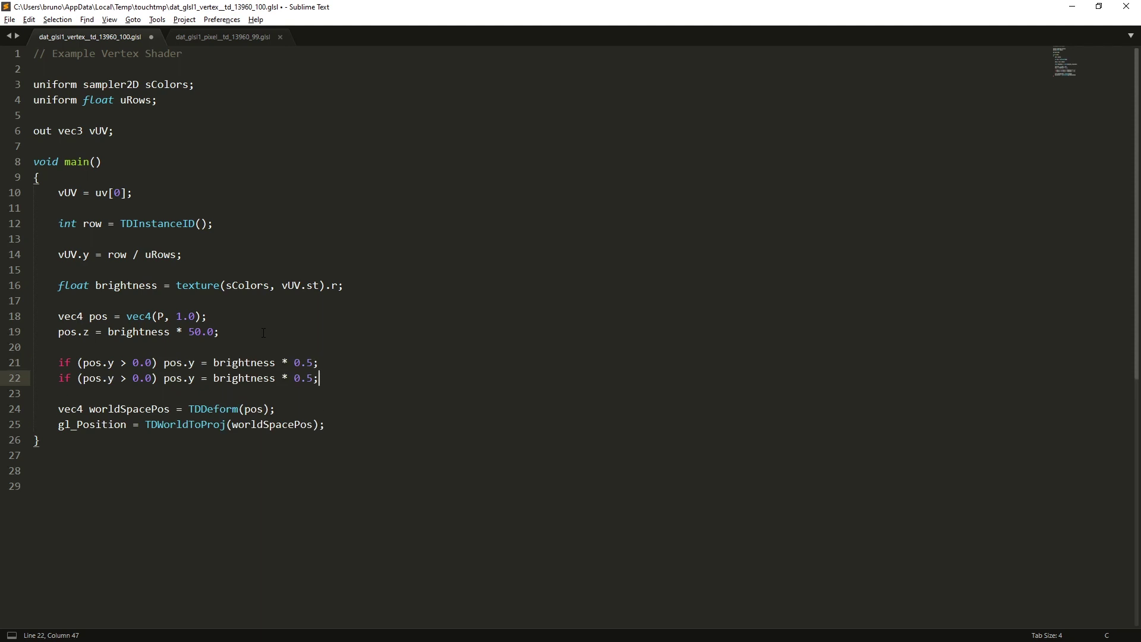
{"action": "key", "text": "Left"}
{"action": "key", "text": "Left"}
{"action": "key", "text": "Left"}
{"action": "key", "text": "Left"}
{"action": "key", "text": "Left"}
{"action": "key", "text": "Left"}
{"action": "key", "text": "Left"}
{"action": "key", "text": "Left"}
{"action": "key", "text": "Left"}
{"action": "key", "text": "Left"}
{"action": "key", "text": "Left"}
{"action": "key", "text": "Left"}
{"action": "key", "text": "Left"}
{"action": "key", "text": "Left"}
{"action": "key", "text": "Left"}
{"action": "key", "text": "Left"}
{"action": "key", "text": "Left"}
{"action": "key", "text": "Left"}
{"action": "key", "text": "Left"}
{"action": "key", "text": "Left"}
{"action": "key", "text": "Left"}
{"action": "key", "text": "Left"}
{"action": "key", "text": "Left"}
{"action": "key", "text": "Left"}
{"action": "key", "text": "Left"}
{"action": "key", "text": "Left"}
{"action": "key", "text": "Left"}
{"action": "key", "text": "Left"}
{"action": "key", "text": "Right"}
{"action": "key", "text": "Right"}
{"action": "key", "text": "BackSpace"}
{"action": "type", "text": "<"}
{"action": "key", "text": "Right"}
{"action": "key", "text": "Right"}
{"action": "key", "text": "Right"}
{"action": "key", "text": "Right"}
{"action": "key", "text": "Right"}
{"action": "key", "text": "Right"}
{"action": "key", "text": "Right"}
{"action": "key", "text": "Right"}
{"action": "key", "text": "Right"}
{"action": "key", "text": "Right"}
{"action": "key", "text": "Right"}
{"action": "key", "text": "Right"}
{"action": "key", "text": "Right"}
{"action": "key", "text": "Right"}
{"action": "type", "text": "-"}
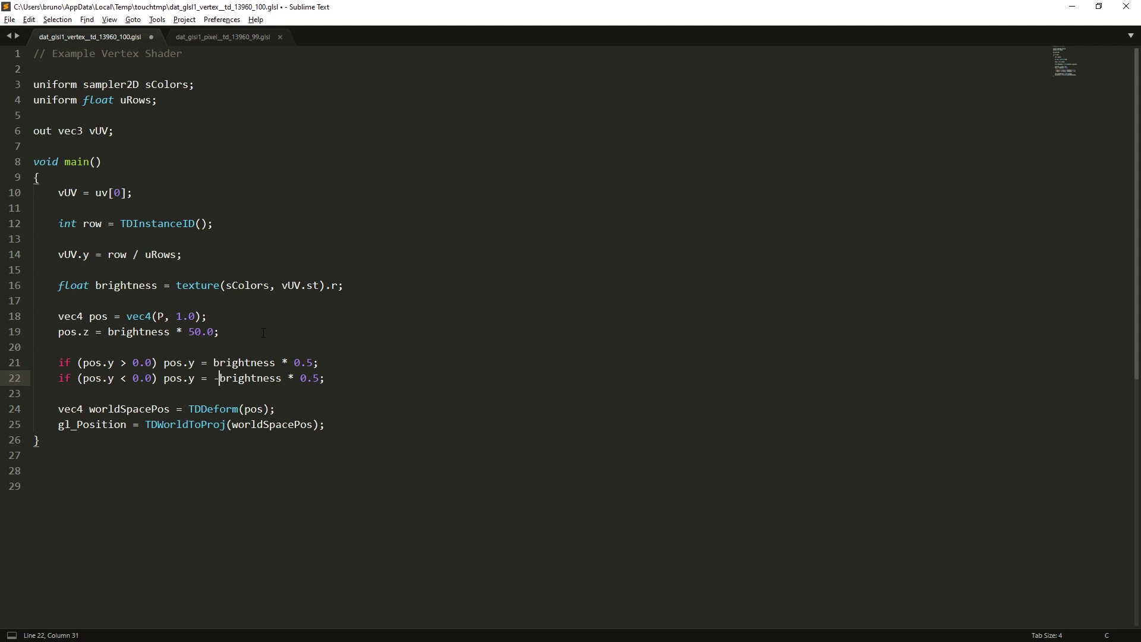
{"action": "key", "text": "Up"}
{"action": "key", "text": "Left"}
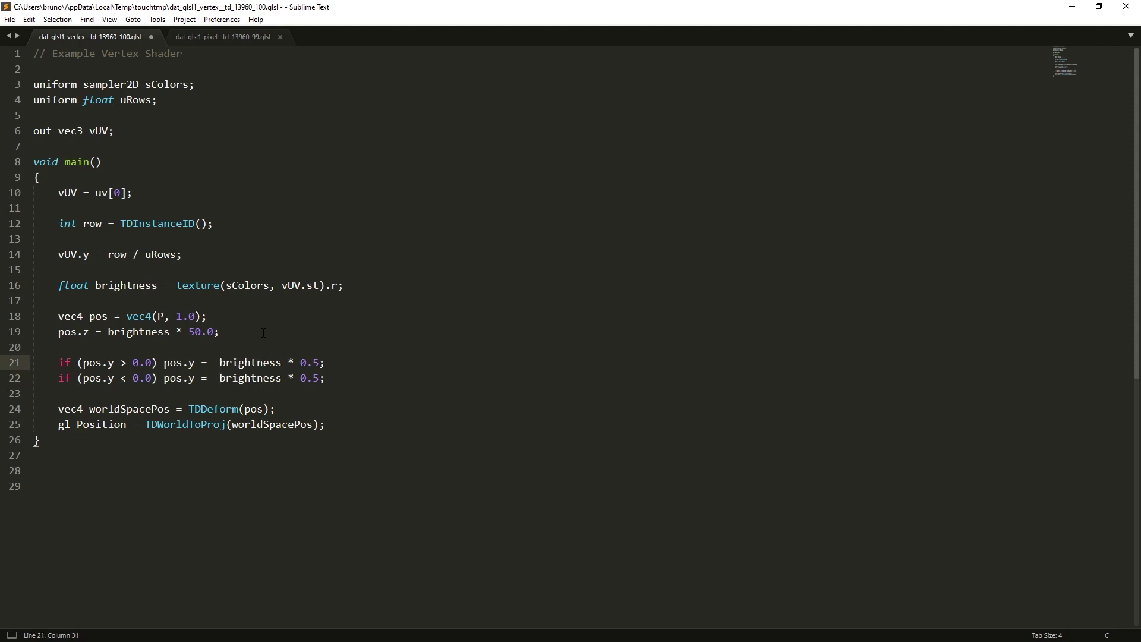
{"action": "key", "text": "ctrl+s"}
{"action": "key", "text": "alt+Tab"}
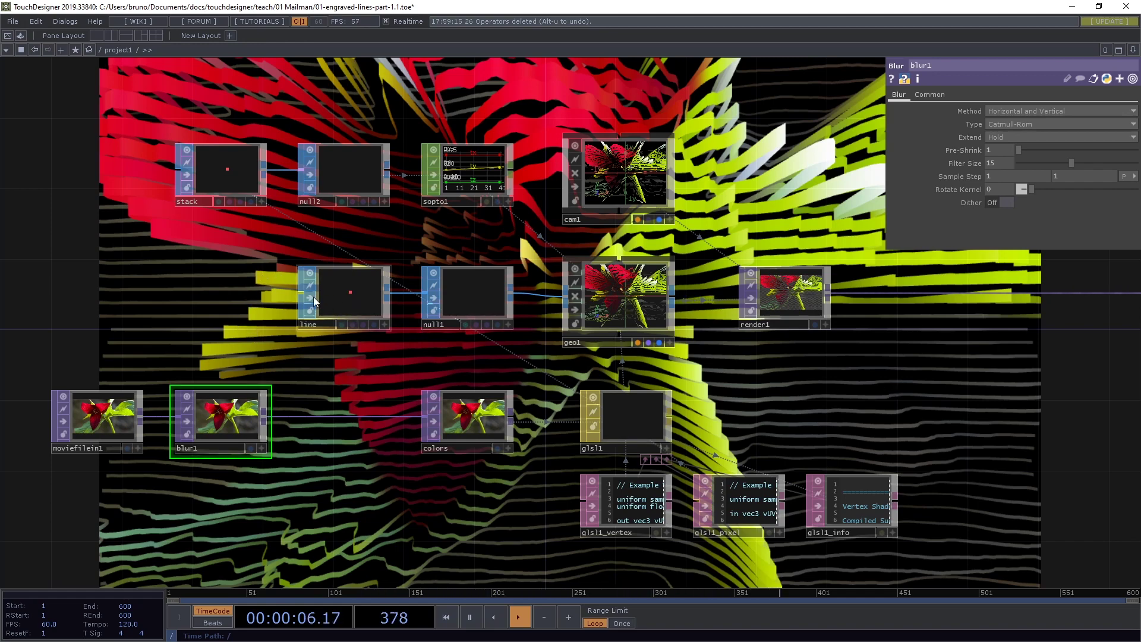
Step: Copy the line grid's Size and paste it as a reference into glsl1's new uRowHeight uniform
{"action": "left_click", "coordinate": [336, 294]}
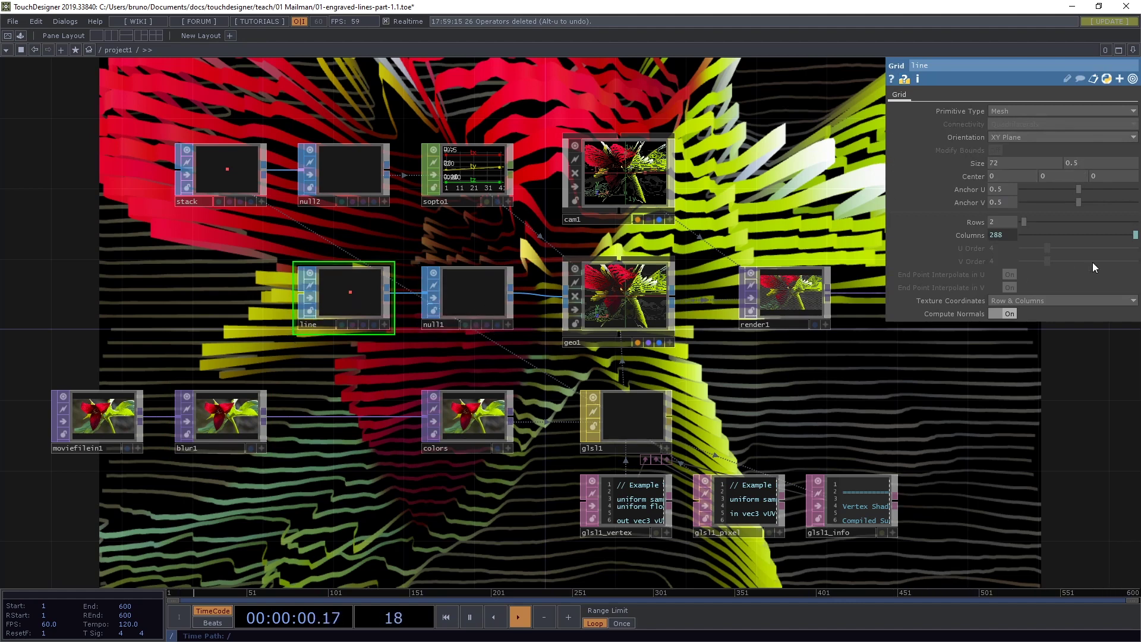
{"action": "right_click", "coordinate": [1082, 162]}
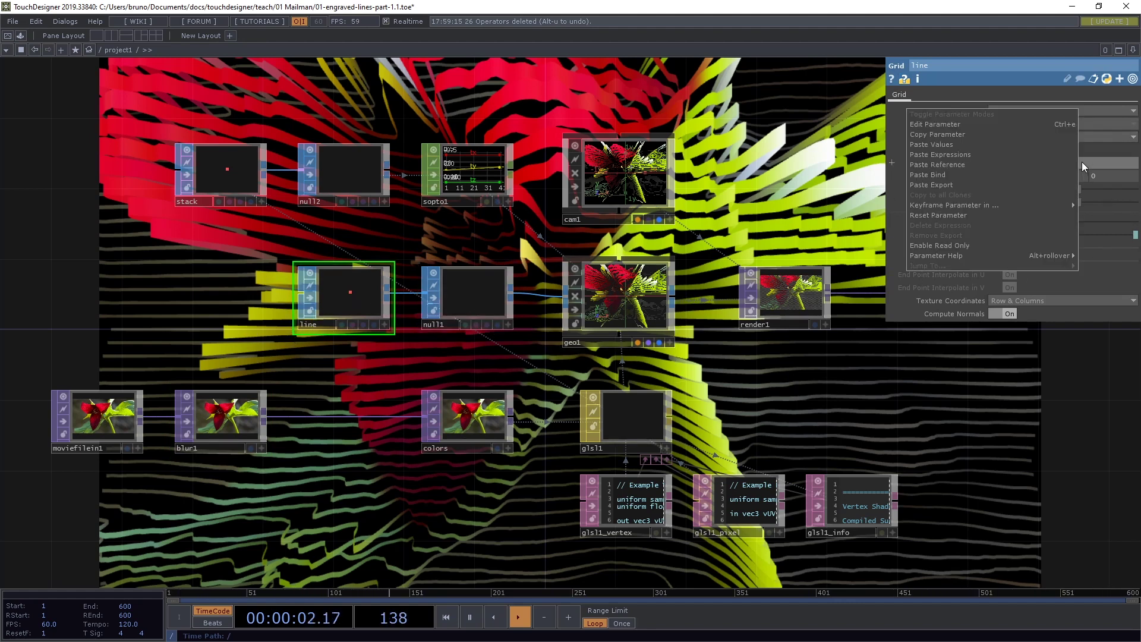
{"action": "left_click", "coordinate": [979, 136]}
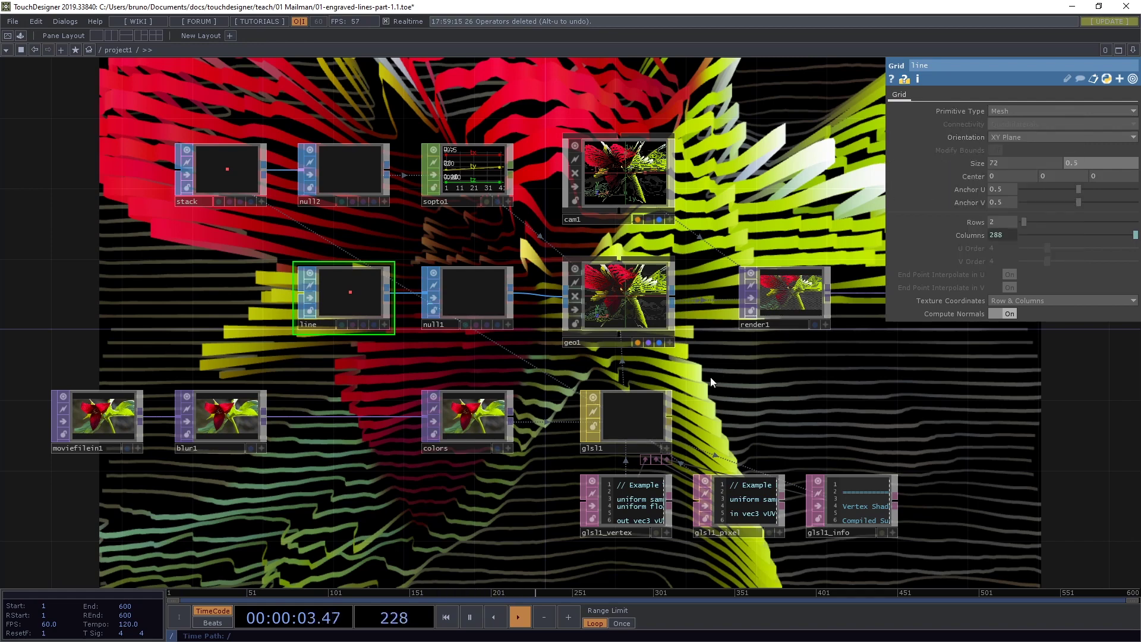
{"action": "left_click", "coordinate": [637, 419]}
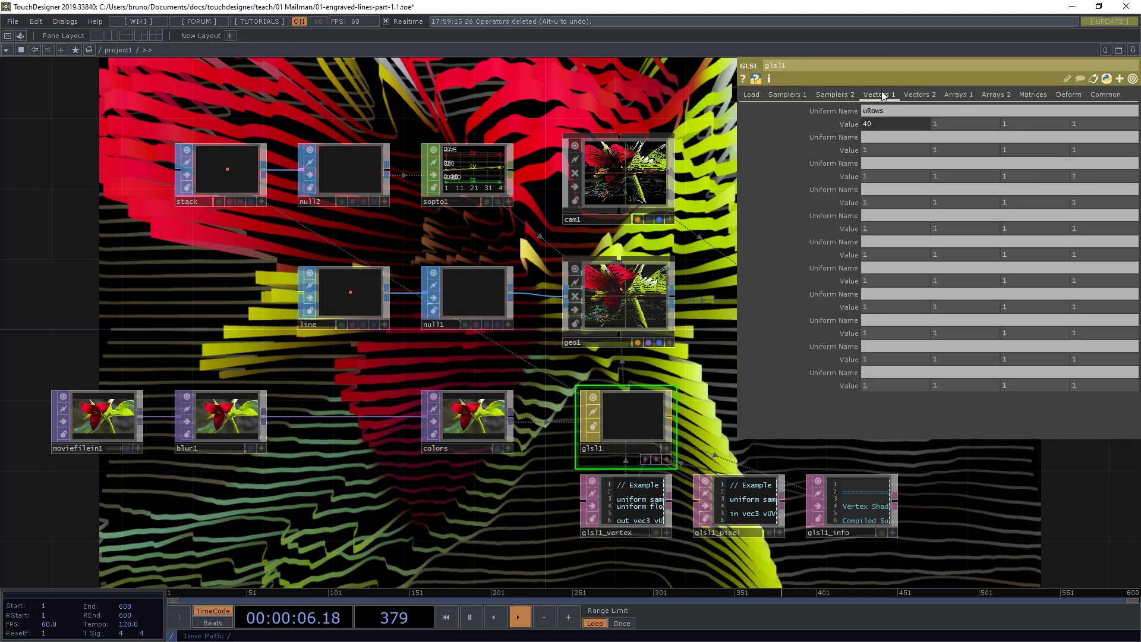
{"action": "left_click", "coordinate": [882, 138]}
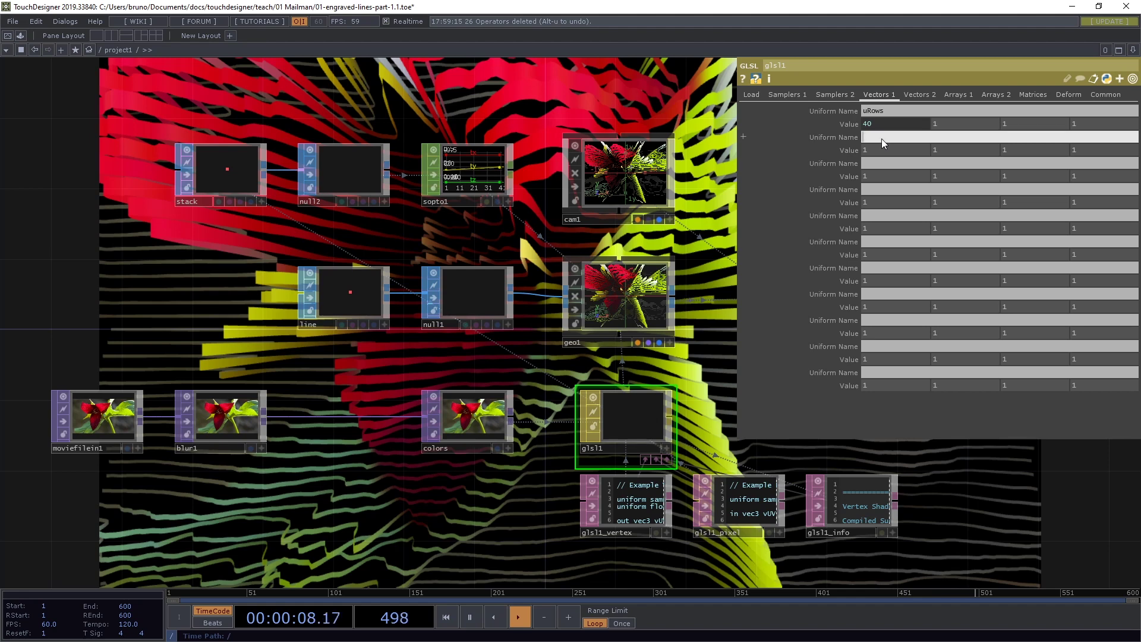
{"action": "type", "text": "uRowHeight"}
{"action": "right_click", "coordinate": [873, 147]}
{"action": "left_click", "coordinate": [909, 150]}
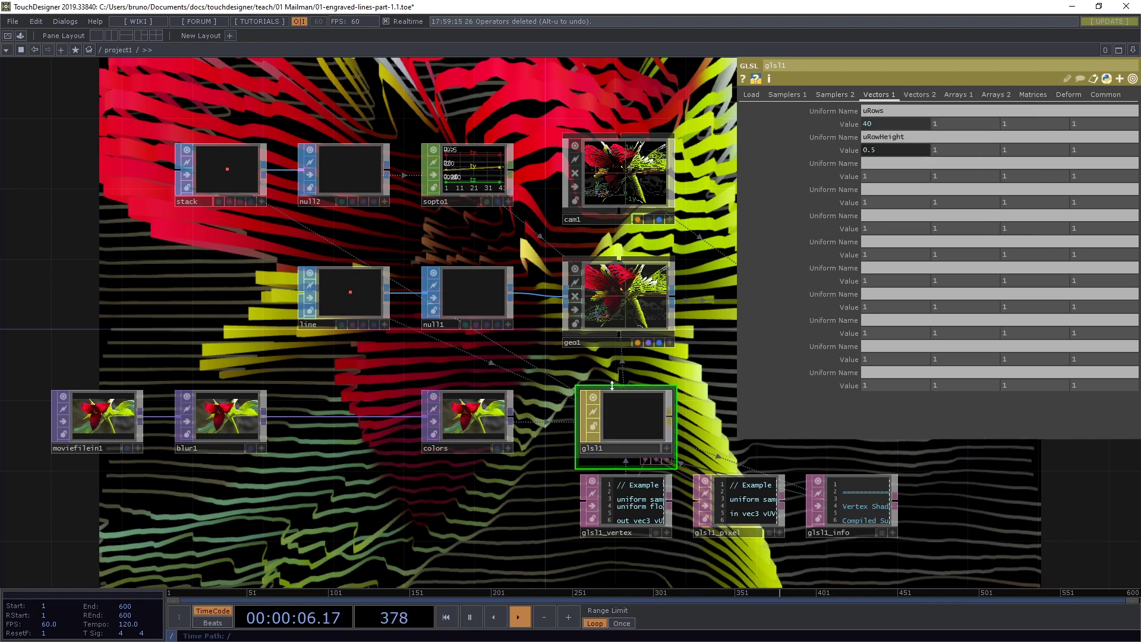
Step: Duplicate the uRows declaration and rename it to 'uniform float uRowHeight'
{"action": "key", "text": "alt+Tab"}
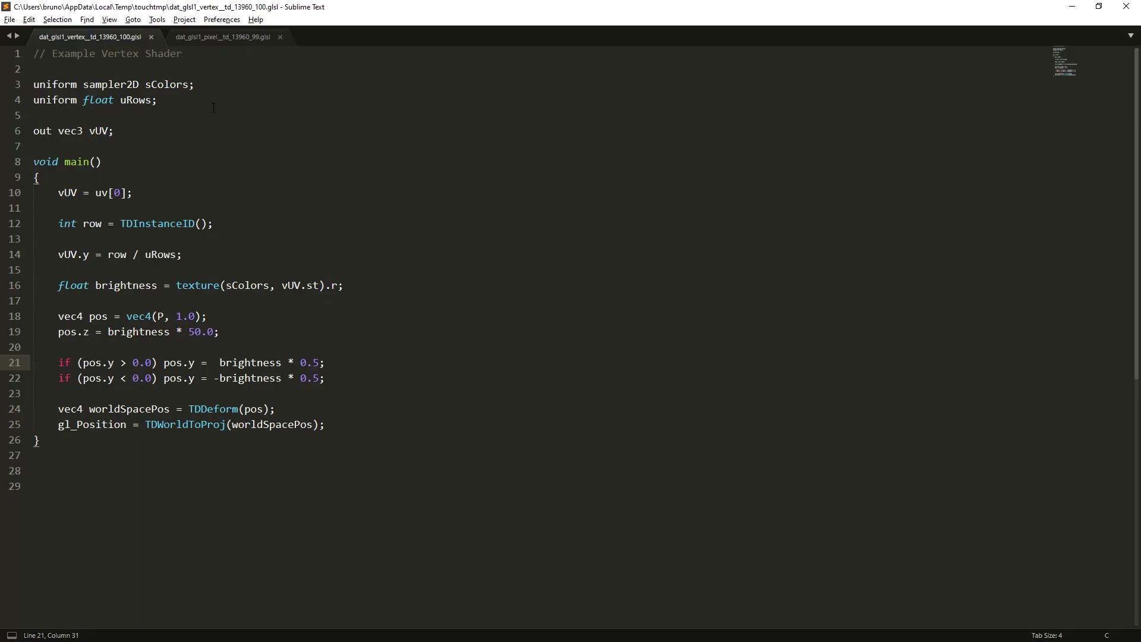
{"action": "left_click", "coordinate": [214, 107]}
{"action": "key", "text": "ctrl+shift+d"}
{"action": "key", "text": "Left"}
{"action": "key", "text": "shift+Left"}
{"action": "key", "text": "shift+Left"}
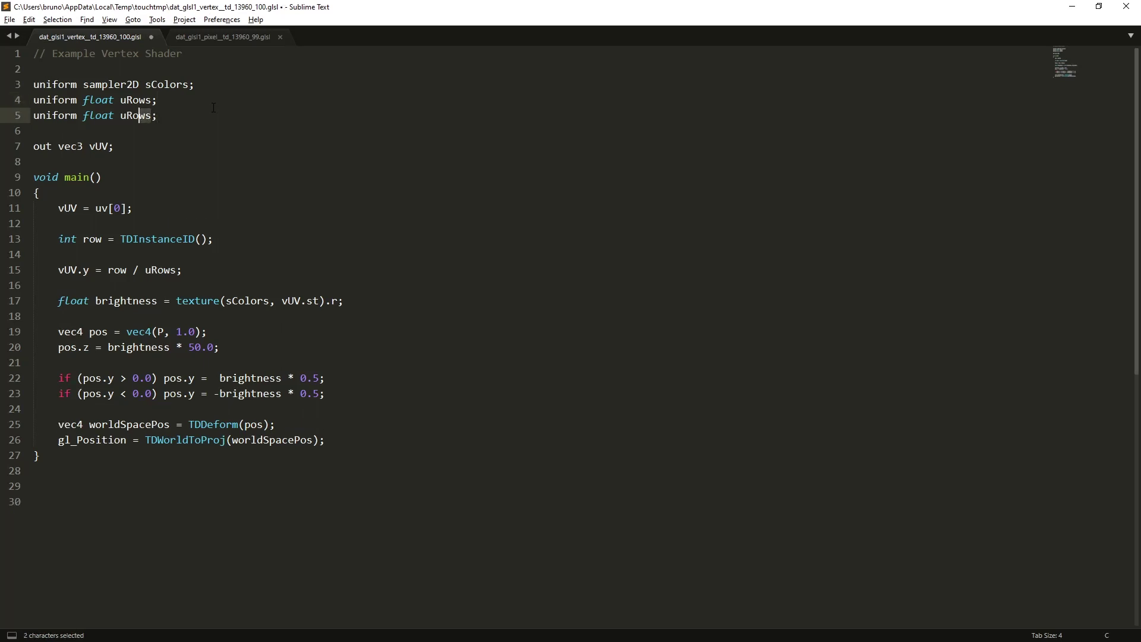
{"action": "key", "text": "shift+Right"}
{"action": "type", "text": "Height"}
Step: Multiply both pos.y lines by uRowHeight before 0.5 and save the shader
{"action": "double_click", "coordinate": [168, 115]}
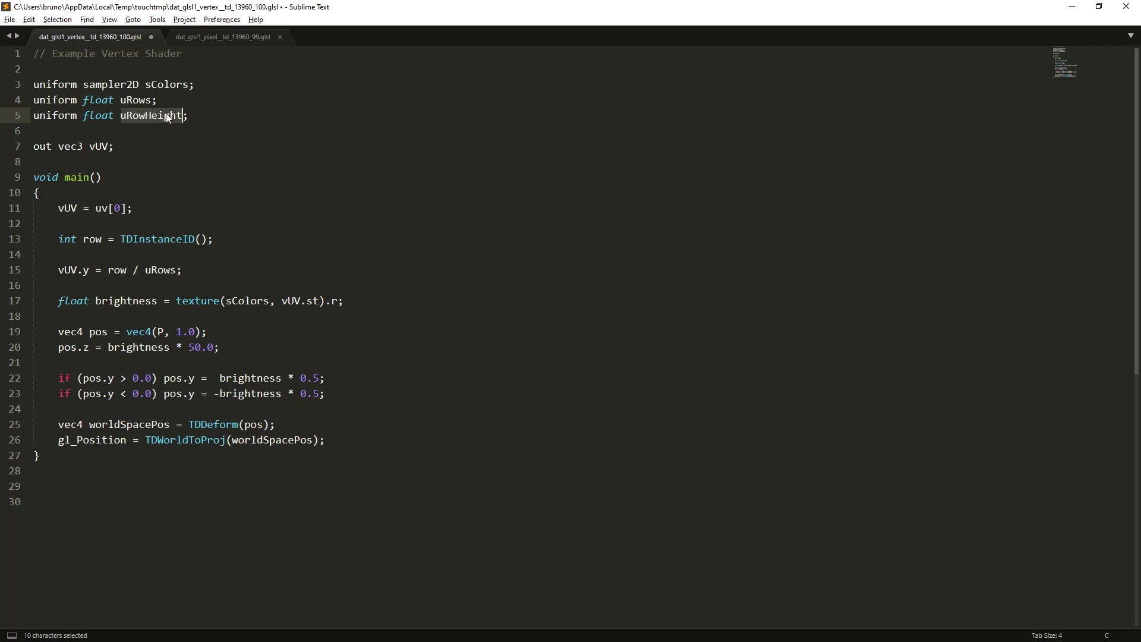
{"action": "key", "text": "ctrl+c"}
{"action": "left_click", "coordinate": [301, 378]}
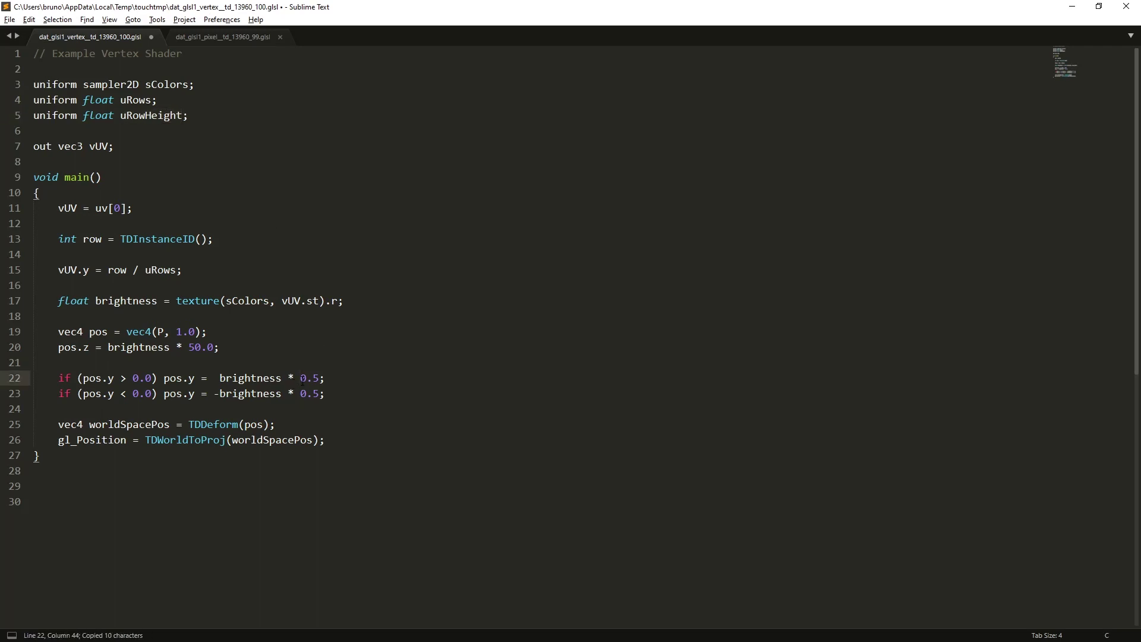
{"action": "key", "text": "ctrl+alt+Down"}
{"action": "key", "text": "ctrl+v"}
{"action": "type", "text": "*"}
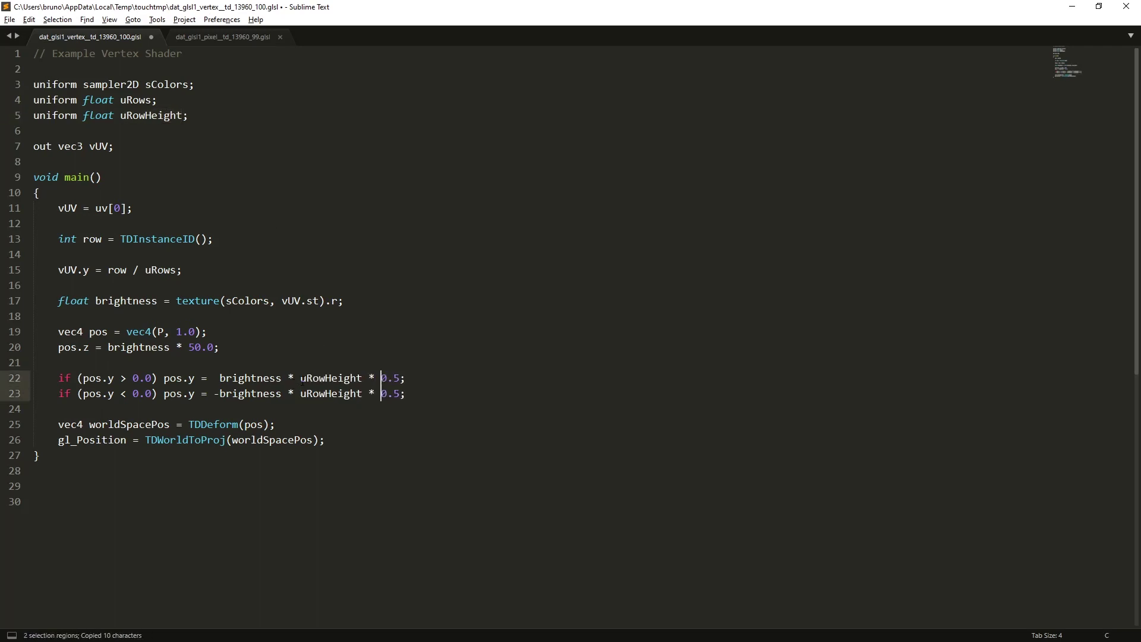
{"action": "key", "text": "ctrl+s"}
{"action": "key", "text": "alt+Tab"}
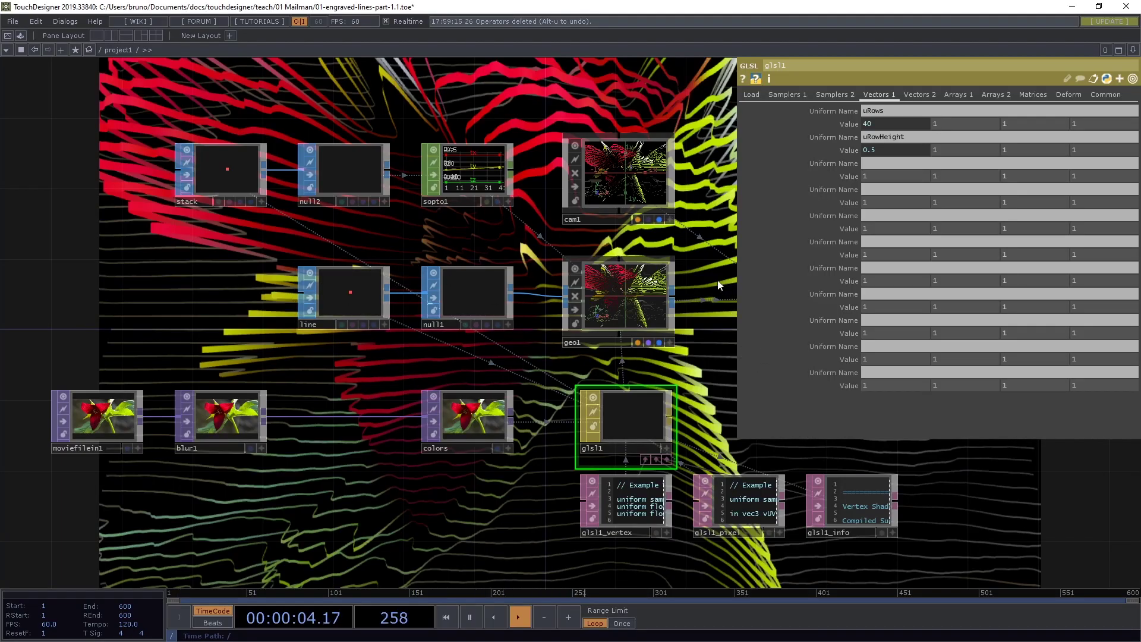
Step: Add a Null fed by blur1 and name it brightness
{"action": "left_click_drag", "start_coordinate": [704, 356], "coordinate": [628, 357]}
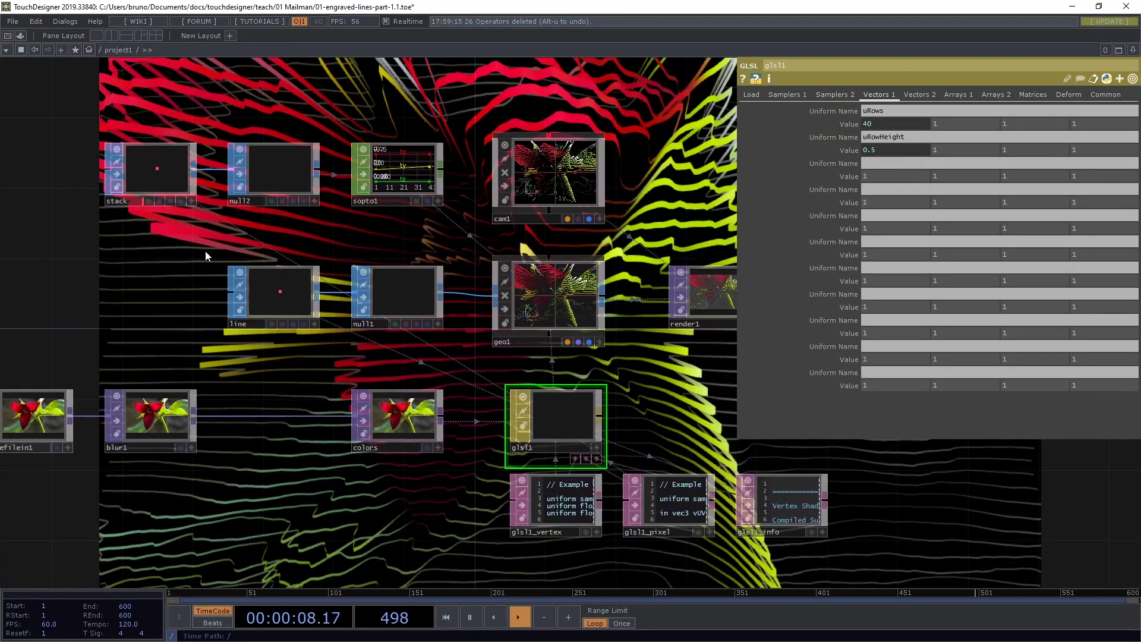
{"action": "left_click_drag", "start_coordinate": [284, 397], "coordinate": [377, 308]}
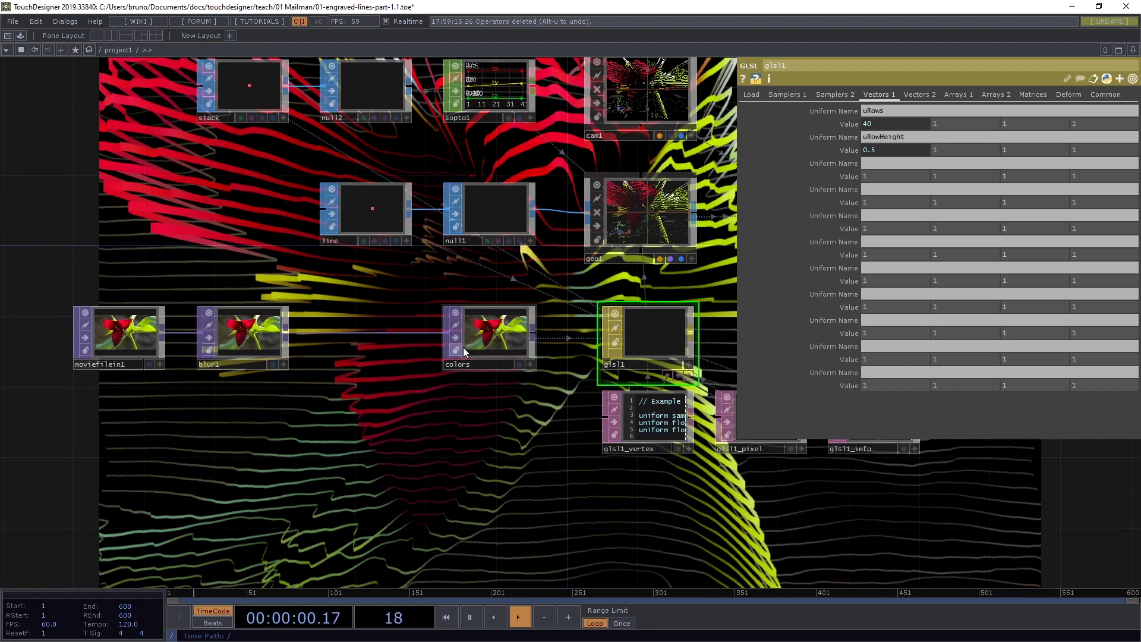
{"action": "left_click", "coordinate": [285, 331]}
{"action": "left_click", "coordinate": [468, 459]}
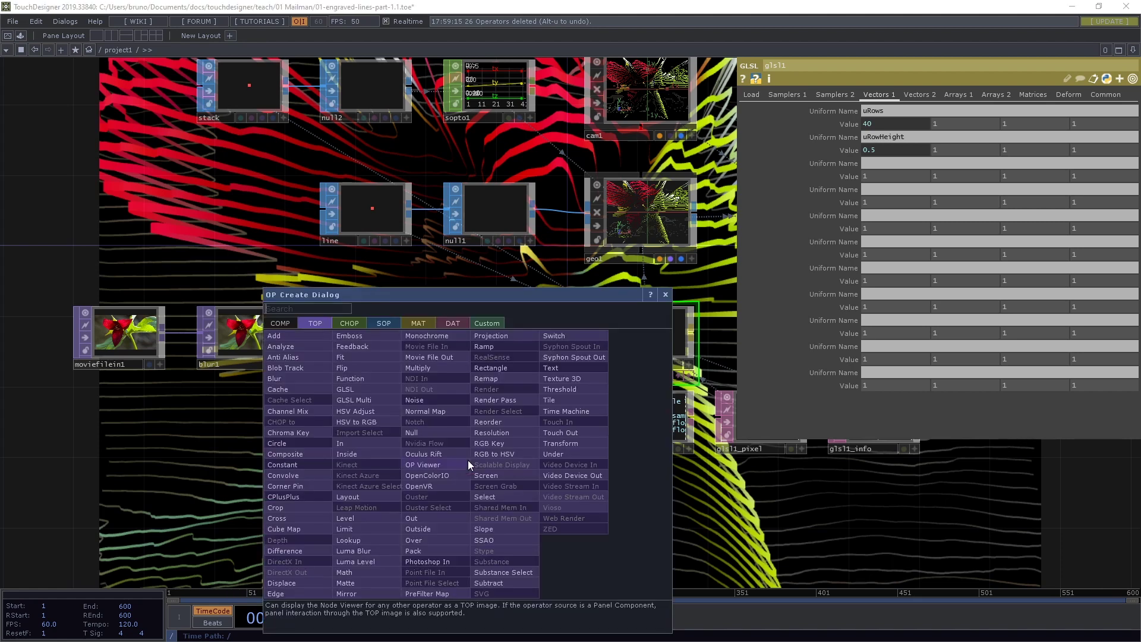
{"action": "type", "text": "null"}
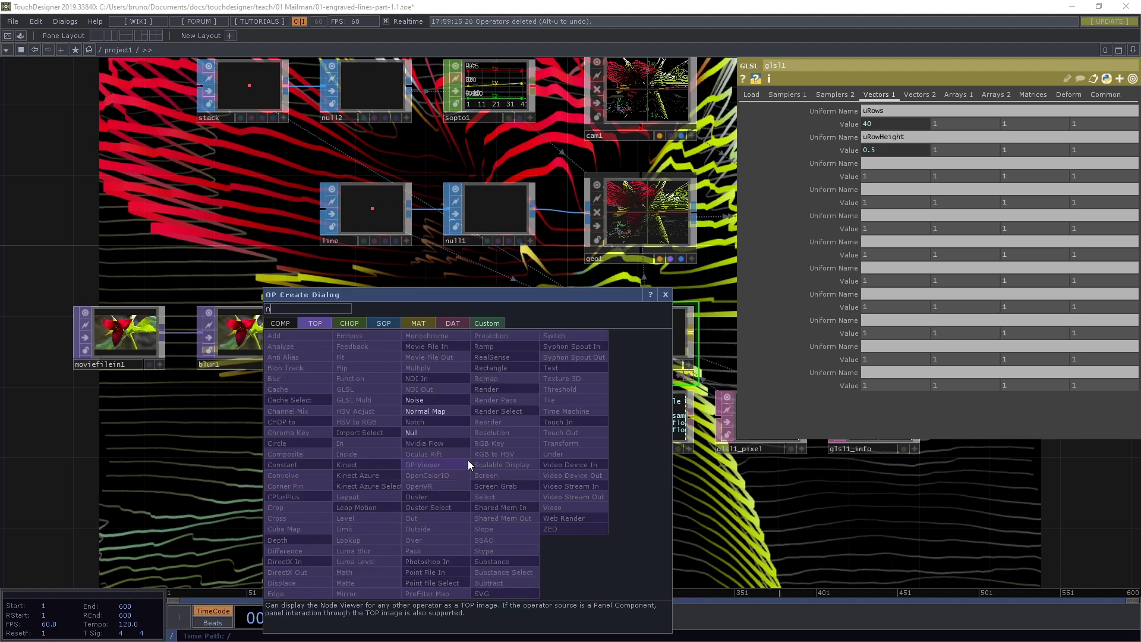
{"action": "key", "text": "Return"}
{"action": "left_click", "coordinate": [468, 460]}
{"action": "left_click_drag", "start_coordinate": [468, 460], "coordinate": [476, 427]}
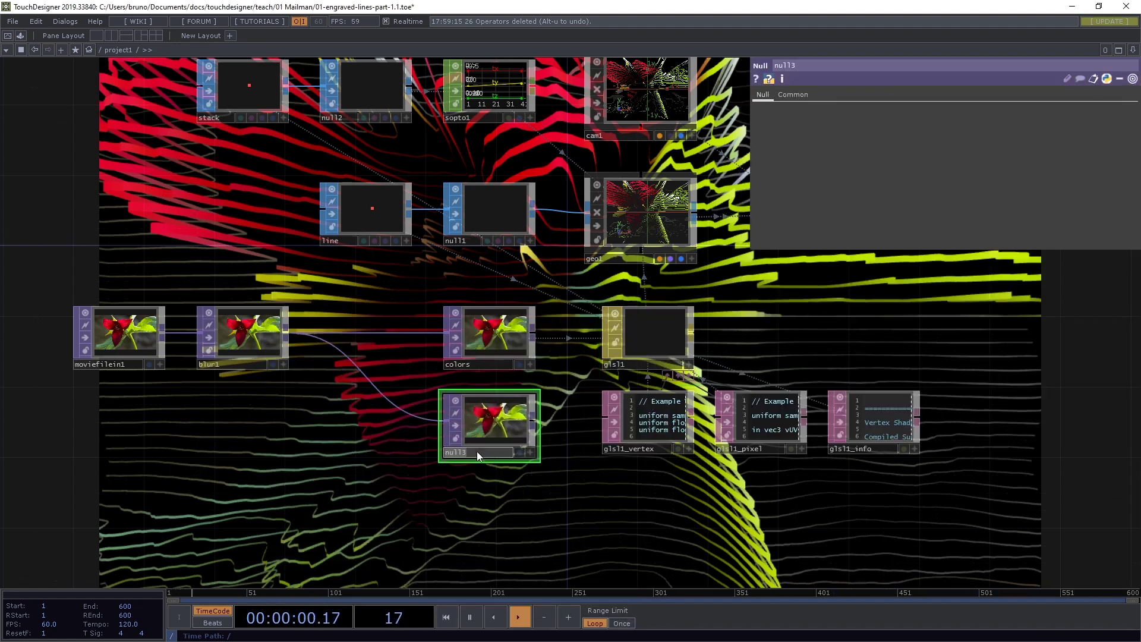
{"action": "key", "text": "Return"}
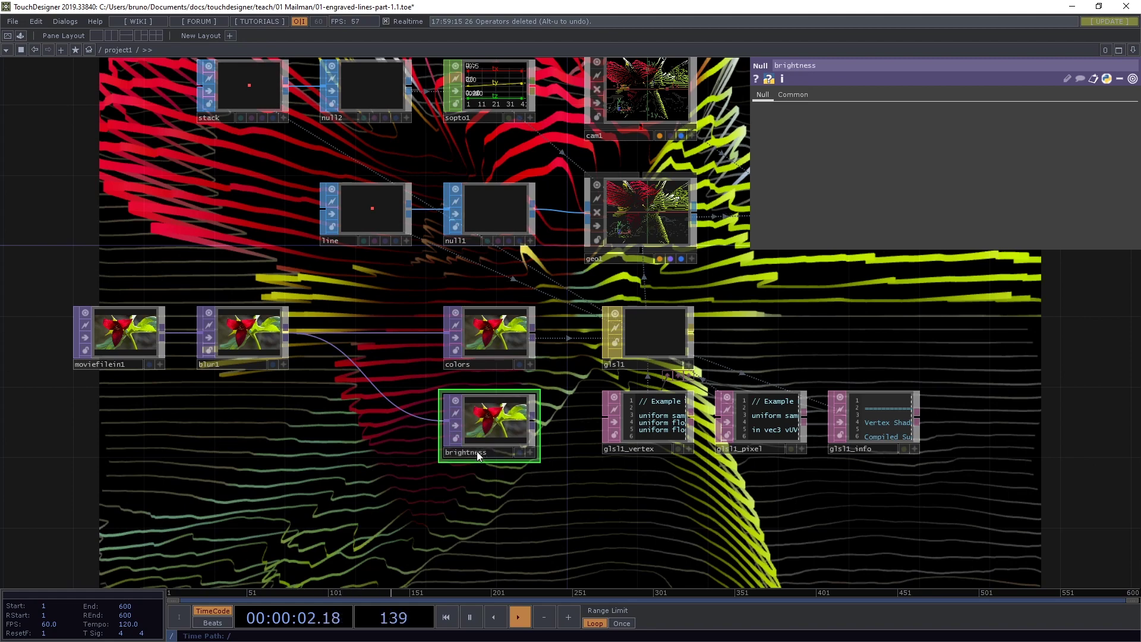
Step: Insert a Level TOP between blur1 and brightness with Pixel Format 16-bit float (Mono)
{"action": "right_click", "coordinate": [364, 375]}
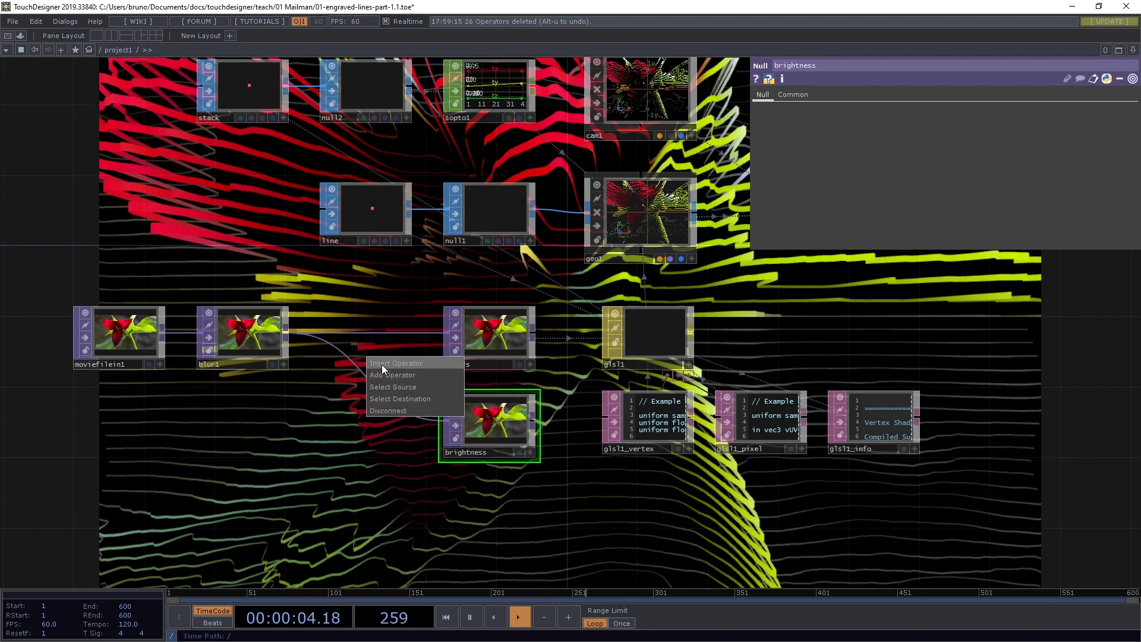
{"action": "left_click", "coordinate": [382, 365]}
{"action": "type", "text": "level"}
{"action": "key", "text": "Return"}
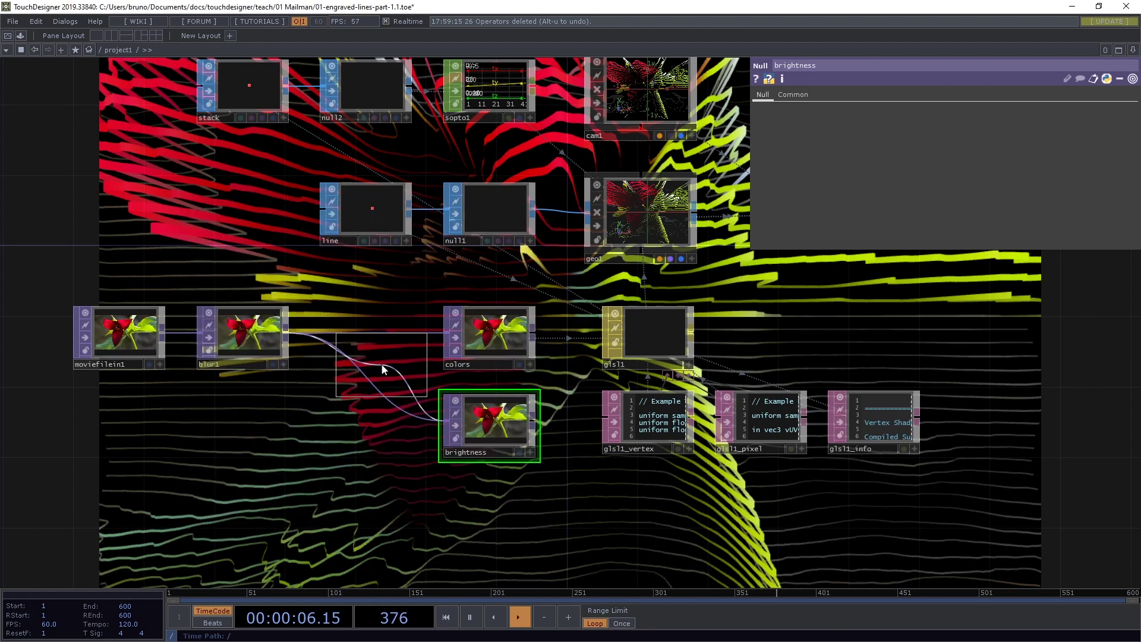
{"action": "left_click", "coordinate": [367, 416]}
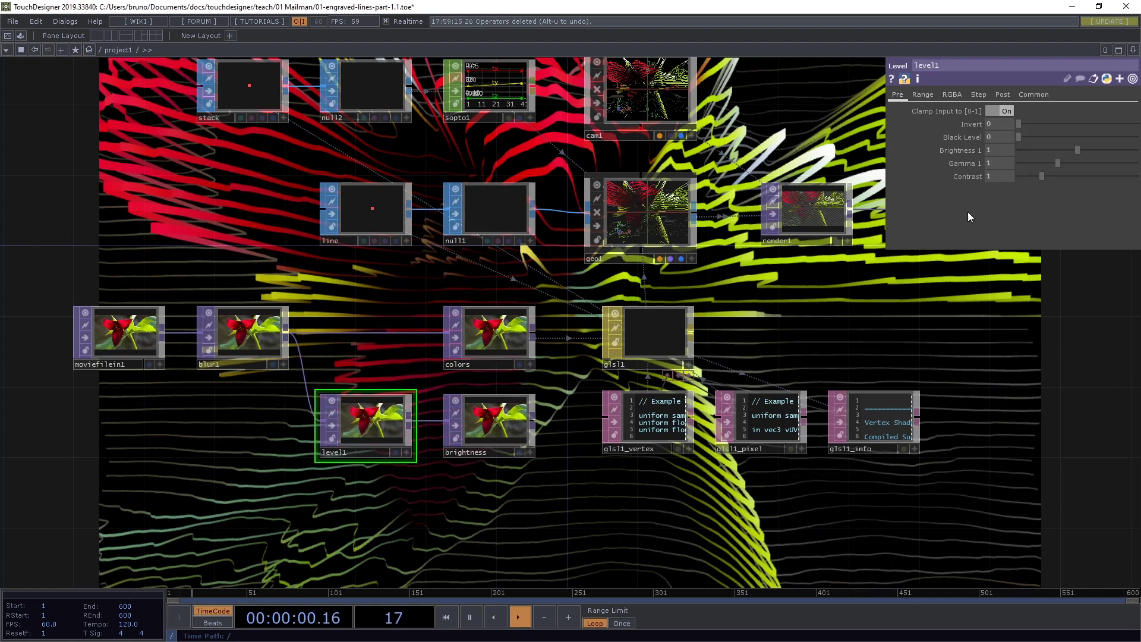
{"action": "left_click", "coordinate": [1029, 96]}
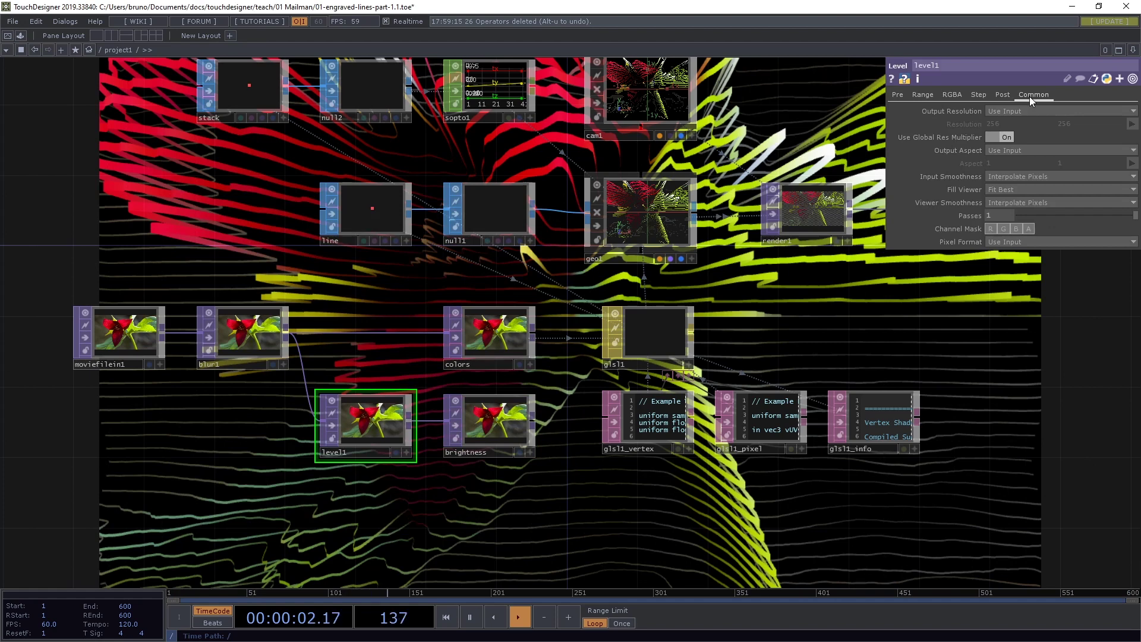
{"action": "left_click", "coordinate": [1060, 241]}
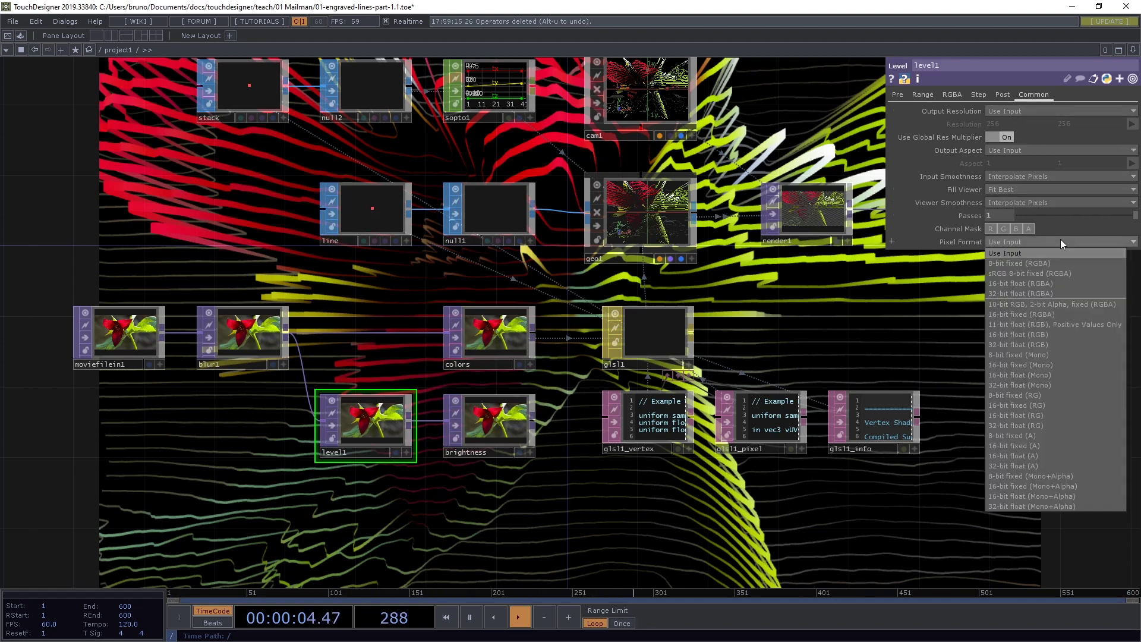
{"action": "left_click", "coordinate": [1054, 374]}
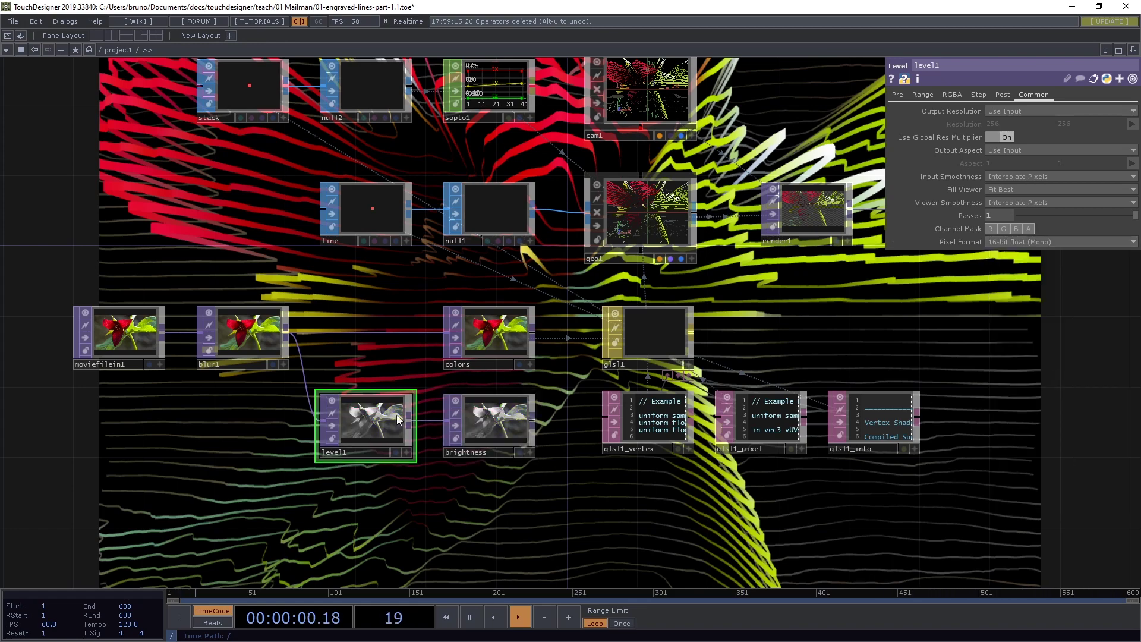
Step: On glsl1's Samplers 1 page, add sampler sBrightness reading the brightness TOP
{"action": "left_click_drag", "start_coordinate": [759, 328], "coordinate": [694, 363]}
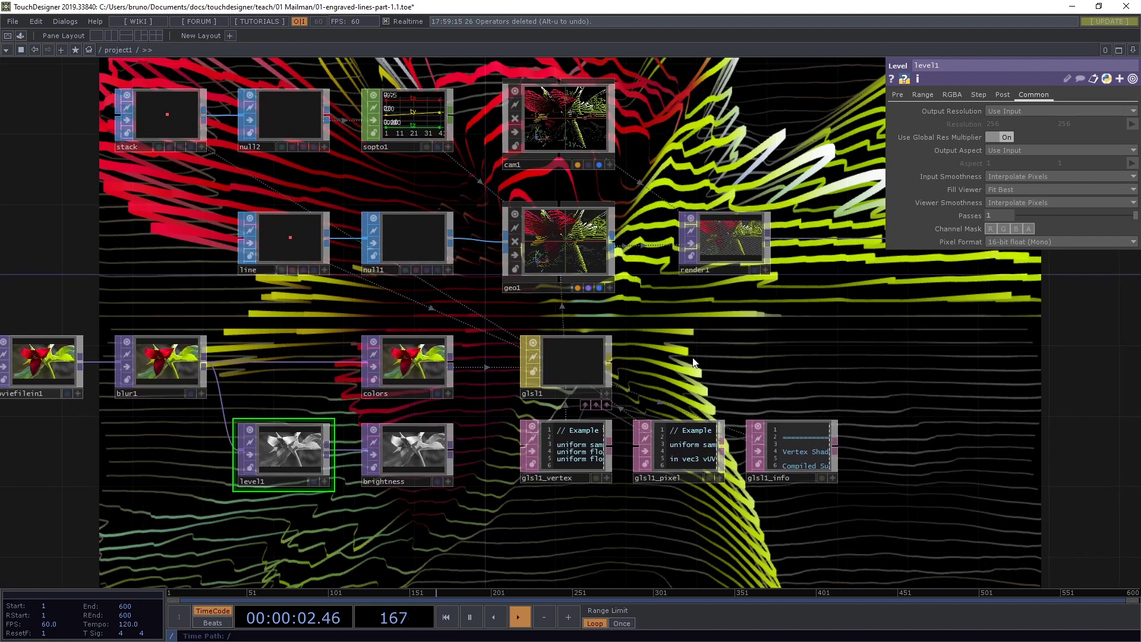
{"action": "left_click", "coordinate": [572, 365]}
{"action": "left_click", "coordinate": [785, 95]}
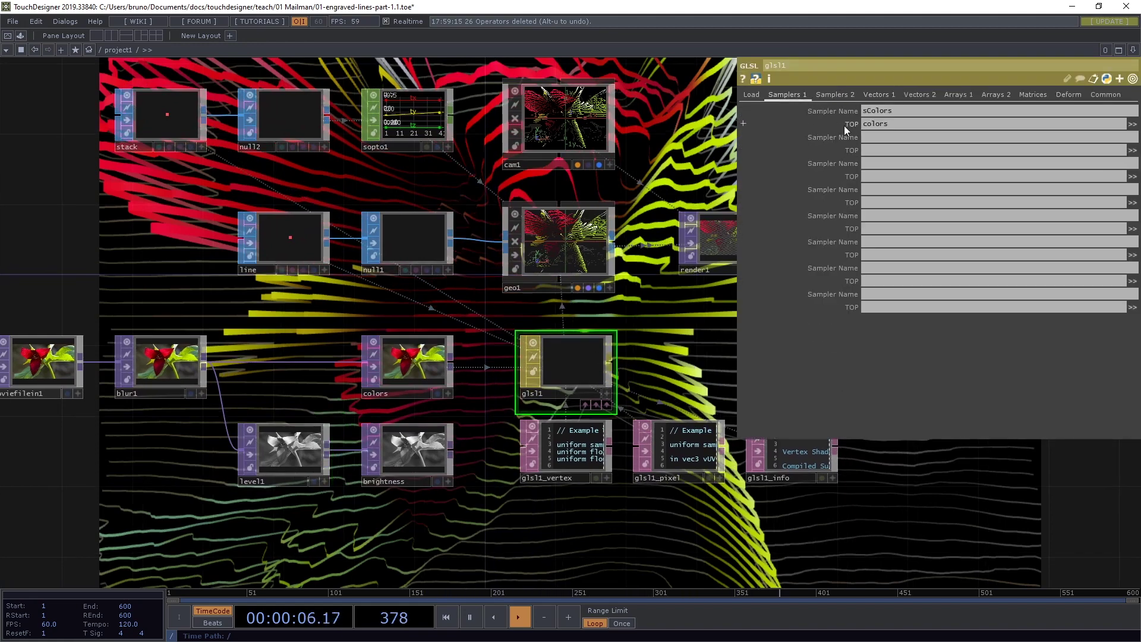
{"action": "left_click", "coordinate": [875, 138]}
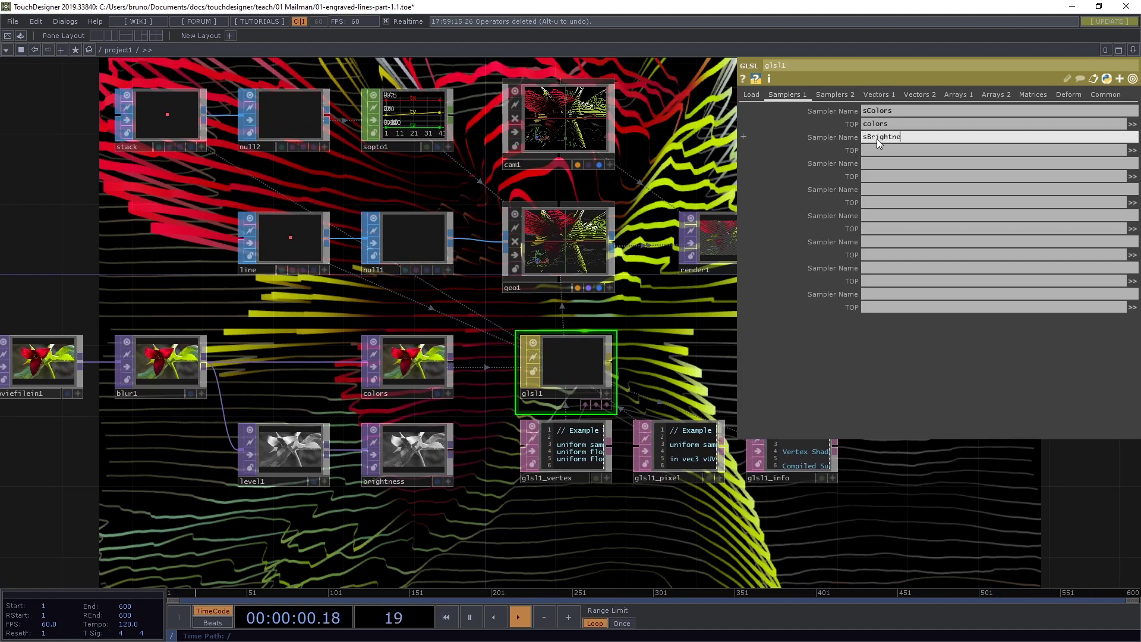
{"action": "type", "text": "sBrightness"}
{"action": "key", "text": "Tab"}
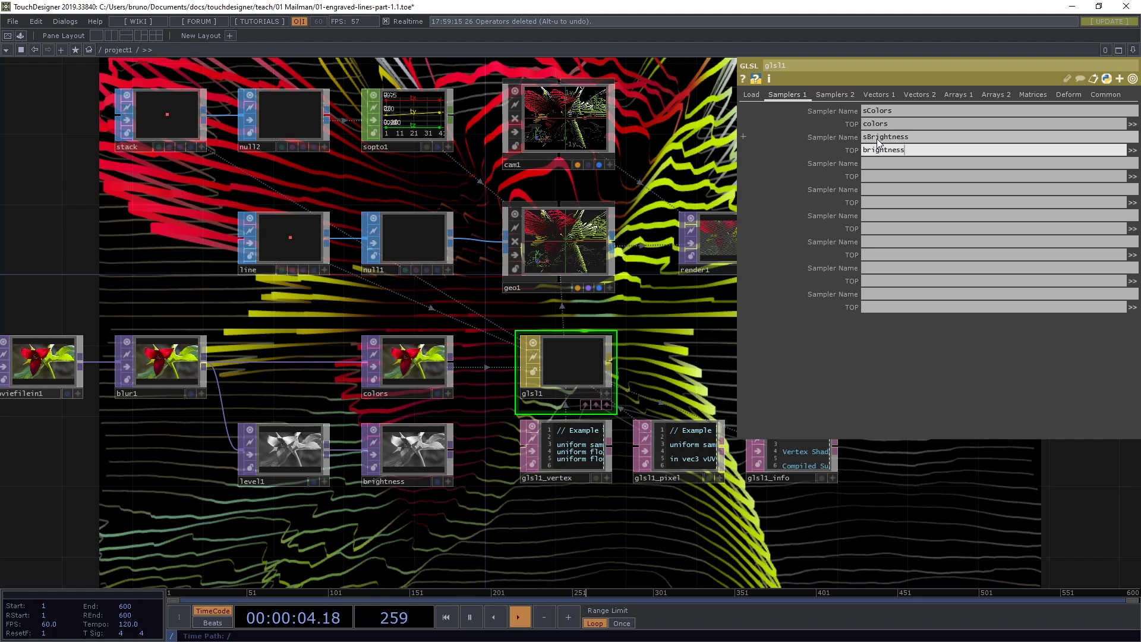
{"action": "type", "text": "brightness"}
{"action": "key", "text": "Return"}
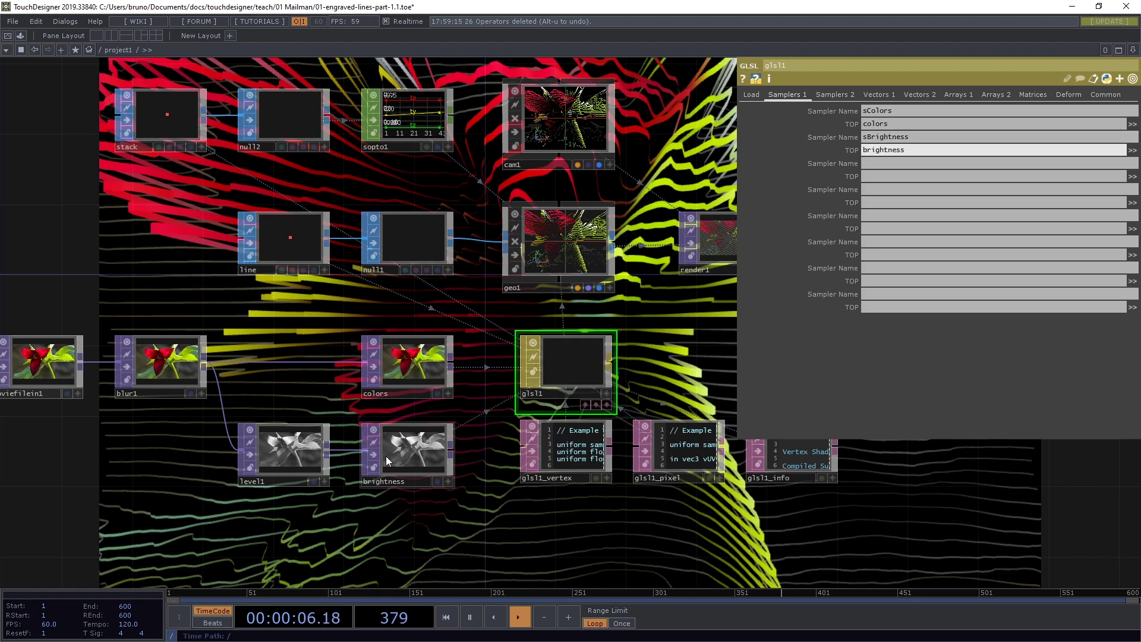
{"action": "key", "text": "alt+Tab"}
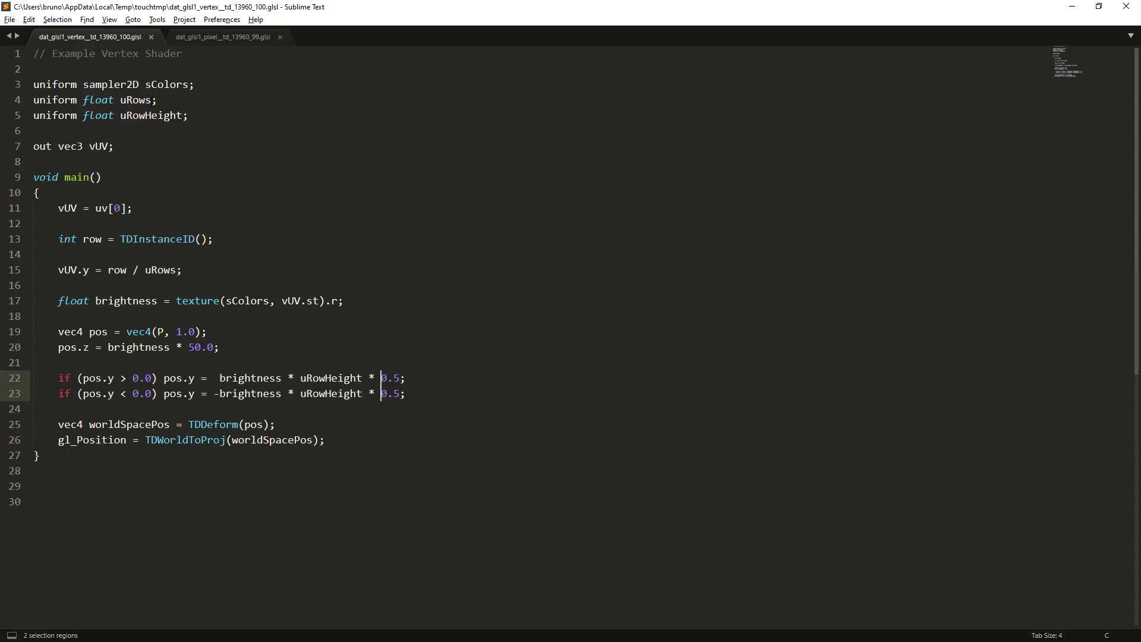
Step: Rename both sColors occurrences to sBrightness in the vertex shader and save
{"action": "double_click", "coordinate": [168, 85]}
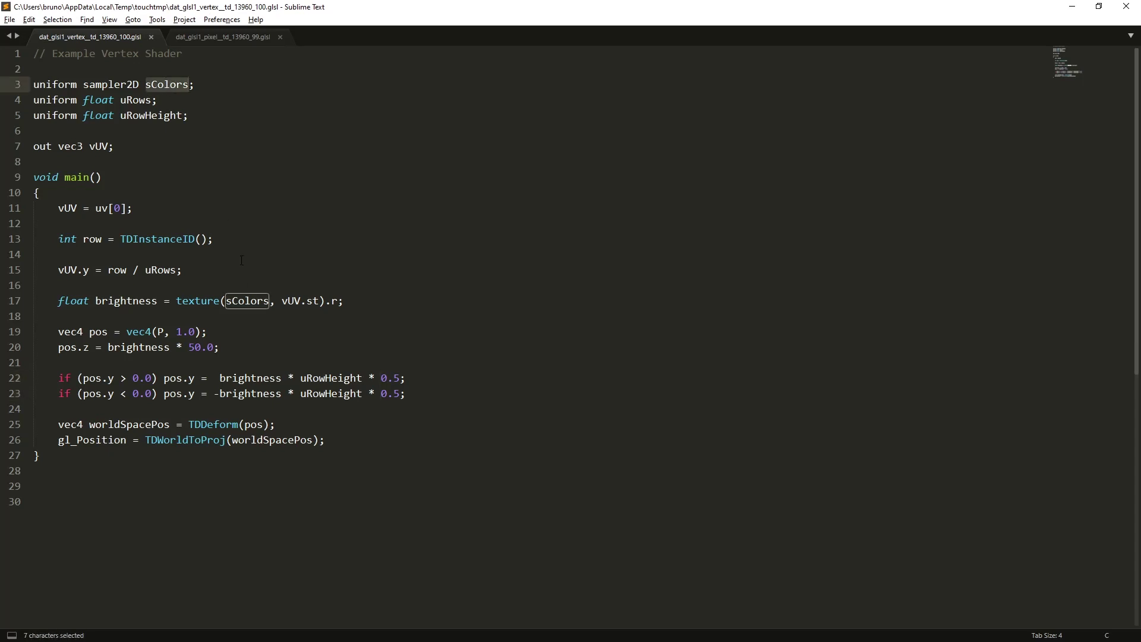
{"action": "key", "text": "ctrl+d"}
{"action": "type", "text": "sBrightnes"}
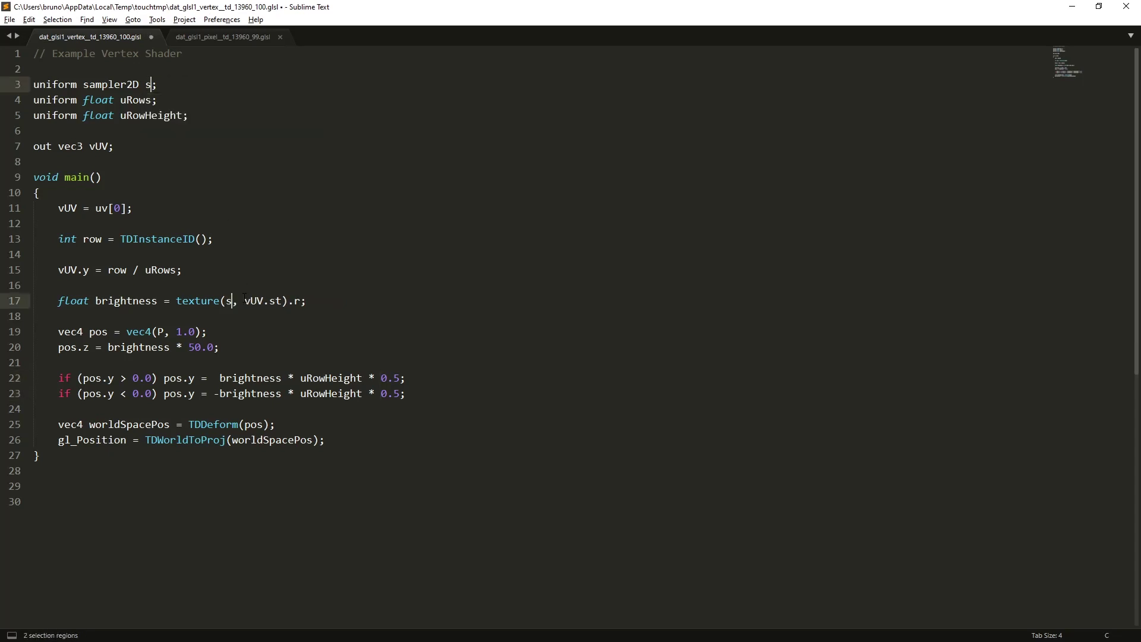
{"action": "type", "text": "s"}
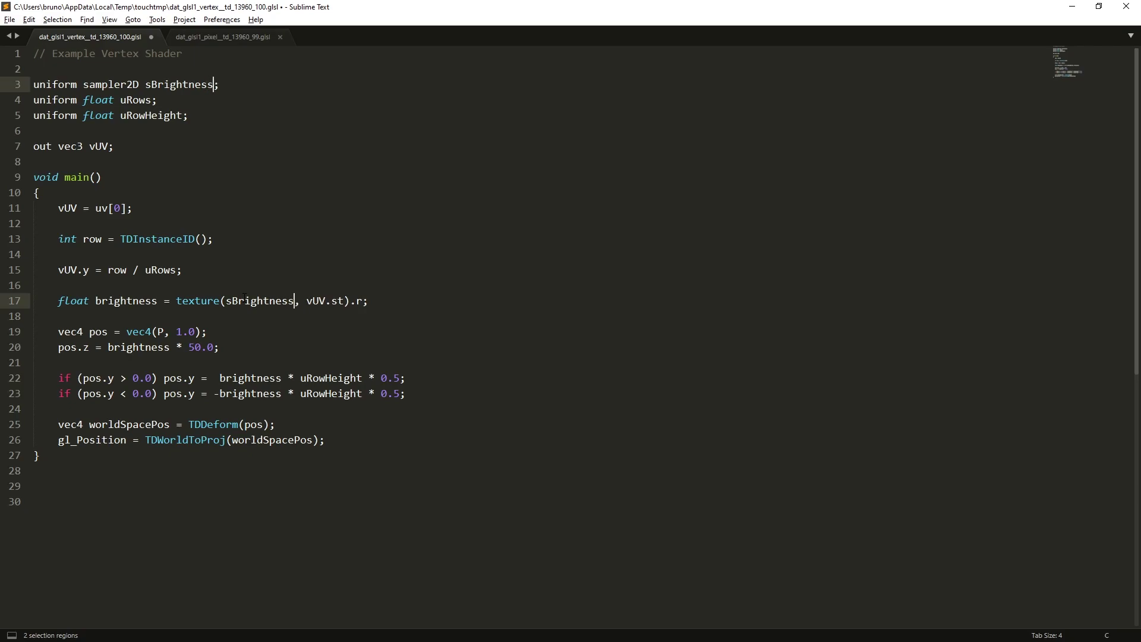
{"action": "key", "text": "ctrl+s"}
{"action": "key", "text": "alt+Tab"}
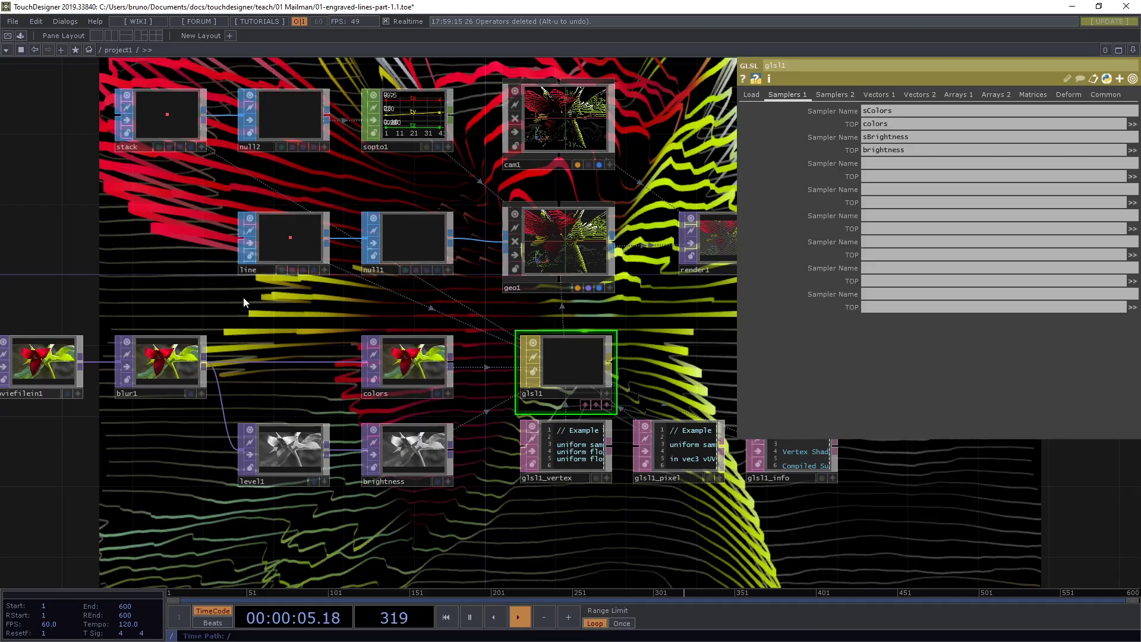
Step: Set level1 to Black Level 0.2, Brightness 1.2 and Contrast 1.8
{"action": "left_click", "coordinate": [300, 446]}
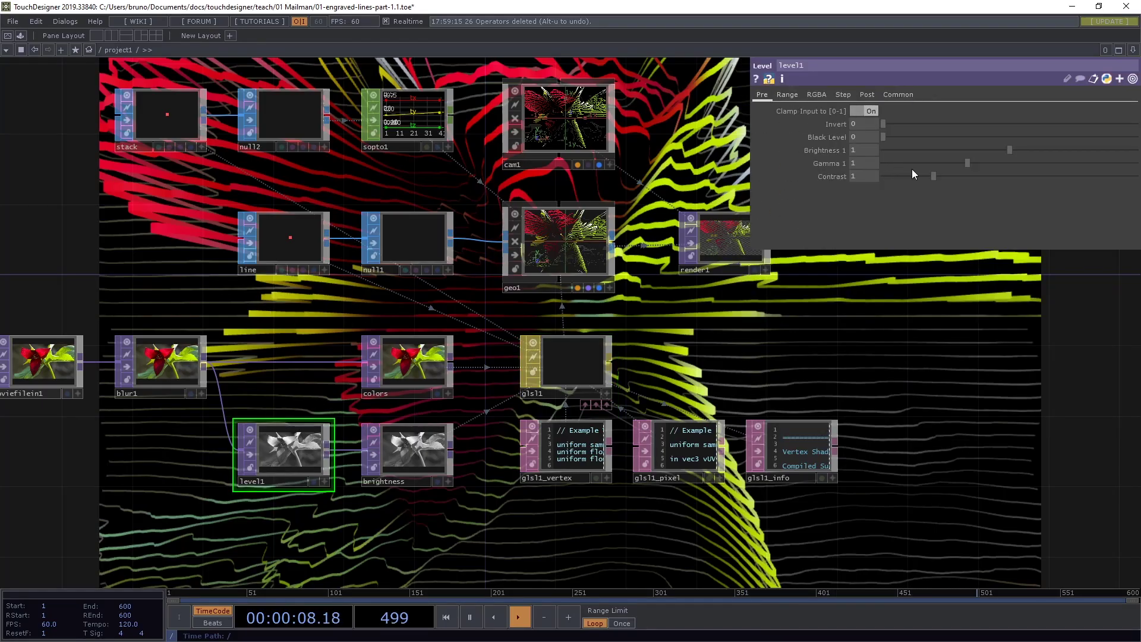
{"action": "left_click_drag", "start_coordinate": [933, 174], "coordinate": [954, 188]}
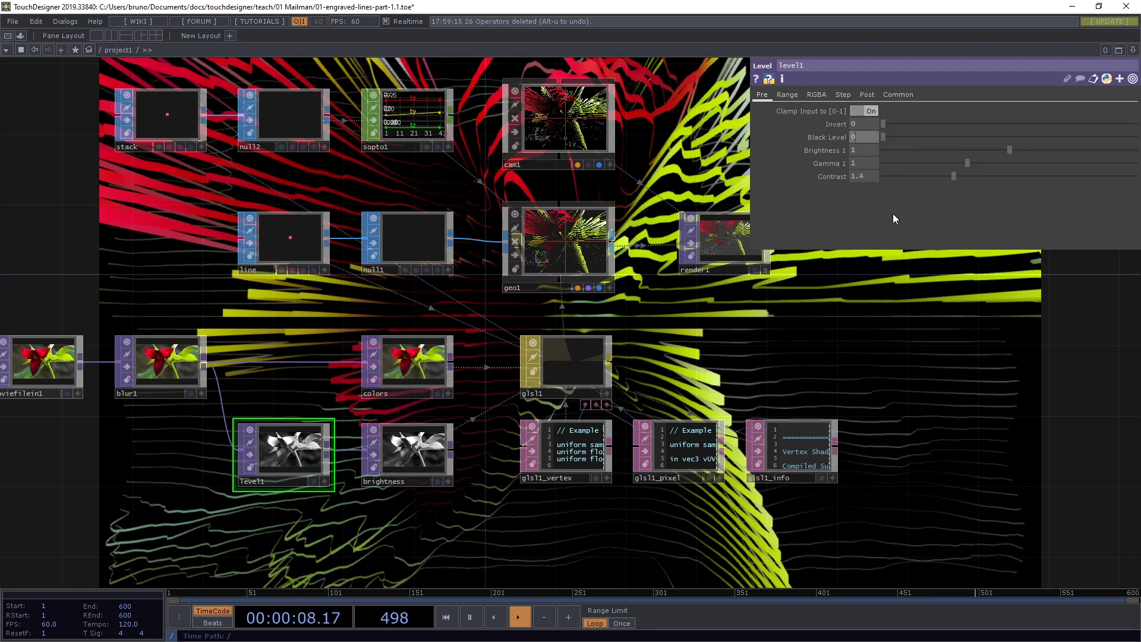
{"action": "type", "text": "2"}
{"action": "key", "text": "Tab"}
{"action": "type", "text": "1.2"}
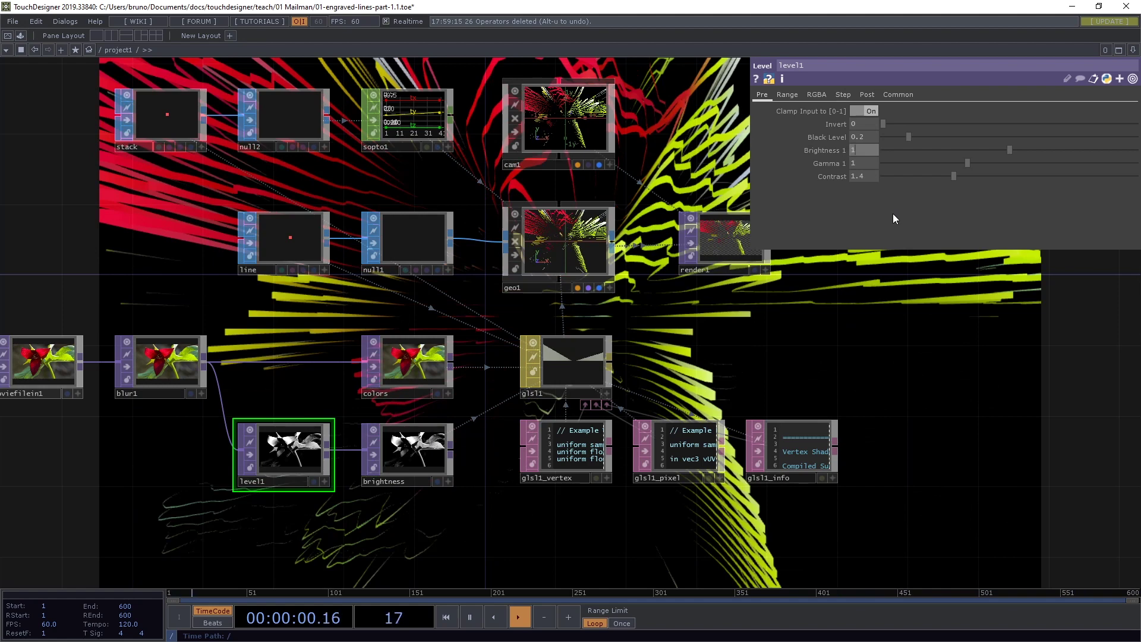
{"action": "key", "text": "Tab"}
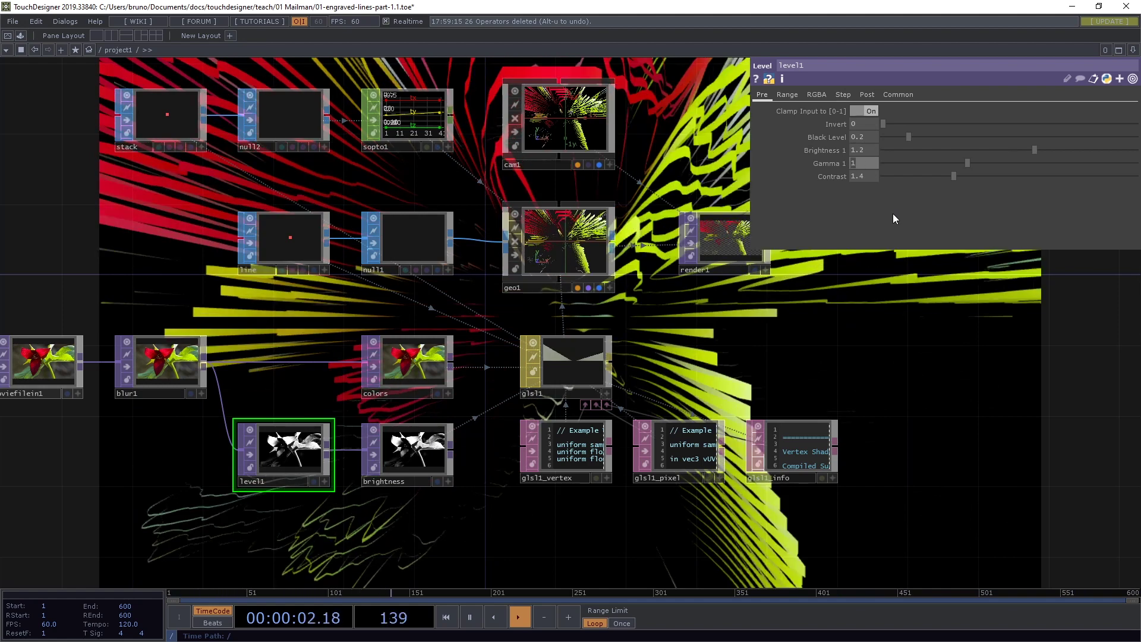
{"action": "key", "text": "Tab"}
{"action": "type", "text": "1.8"}
{"action": "key", "text": "Return"}
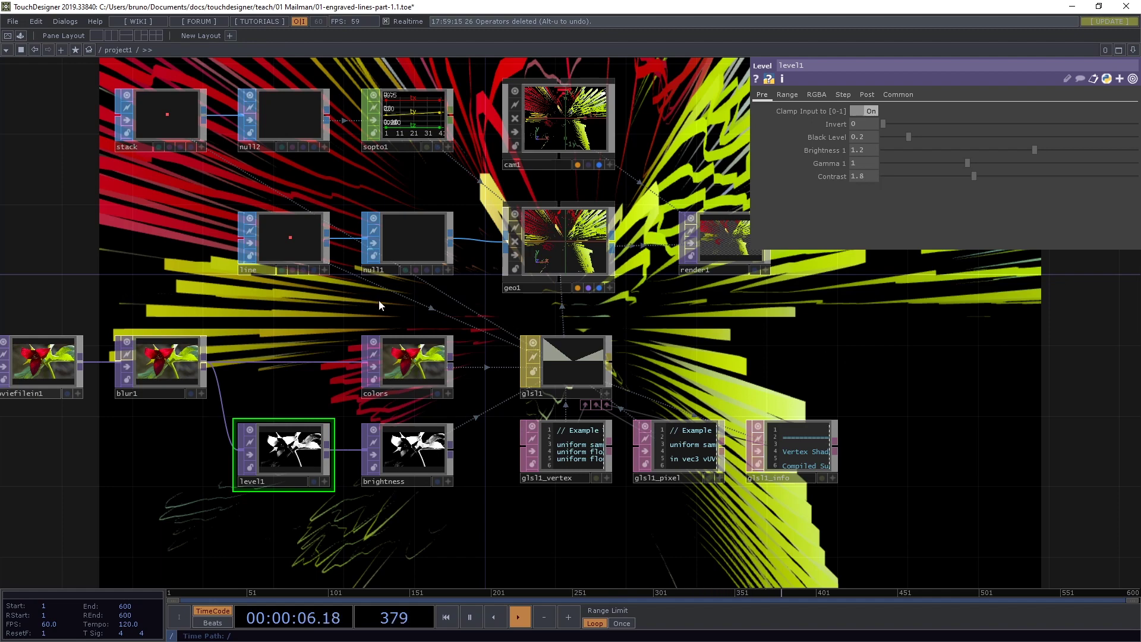
Step: Change the vertex shader's depth factor on line 20 from 50.0 to 15.0 and save it
{"action": "key", "text": "alt+Tab"}
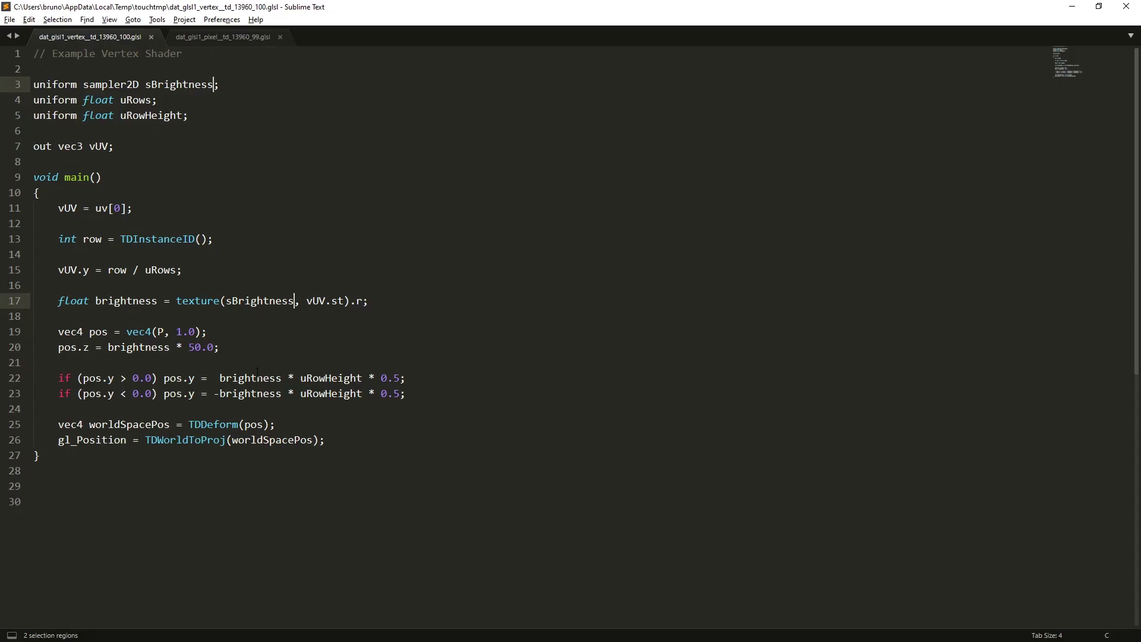
{"action": "left_click", "coordinate": [201, 349]}
{"action": "key", "text": "shift+Left"}
{"action": "key", "text": "shift+Left"}
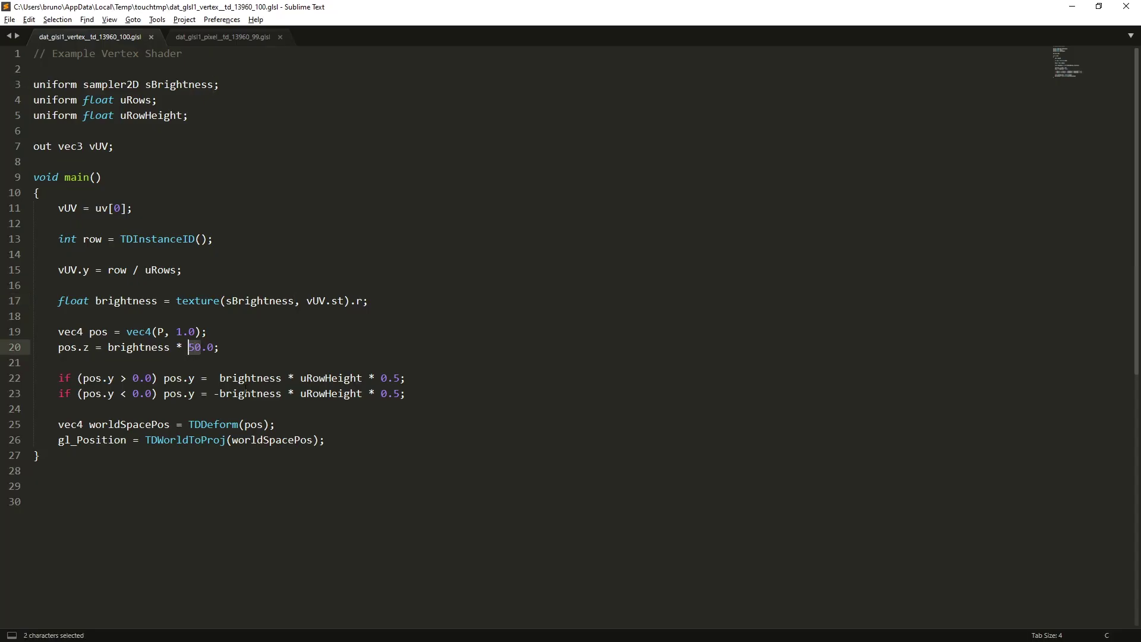
{"action": "type", "text": "15"}
{"action": "key", "text": "ctrl+s"}
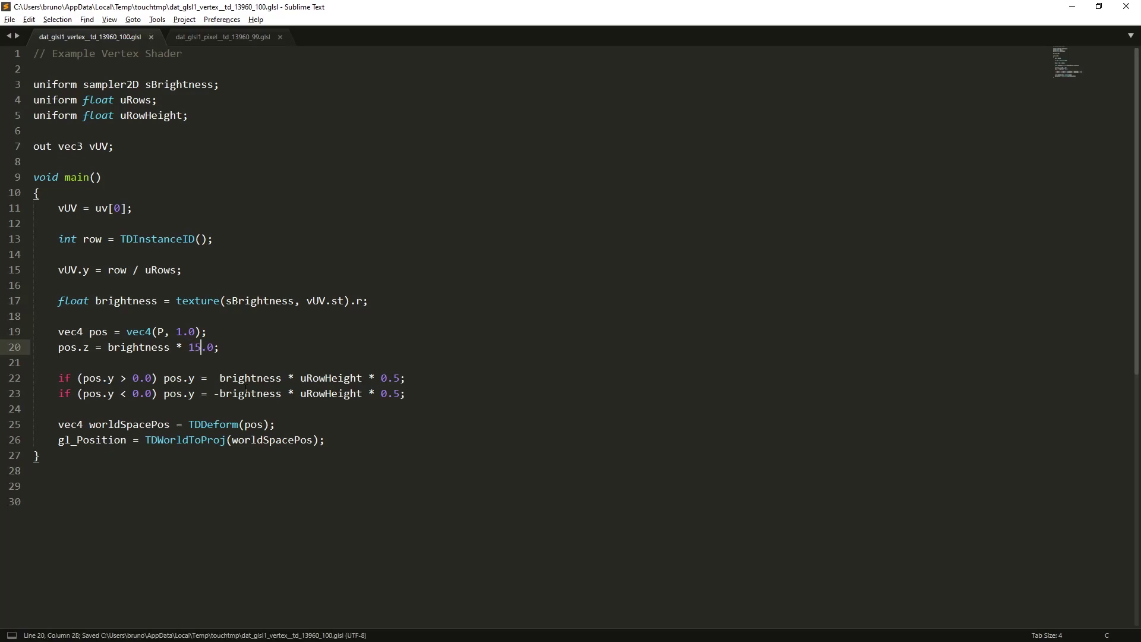
{"action": "key", "text": "alt+Tab"}
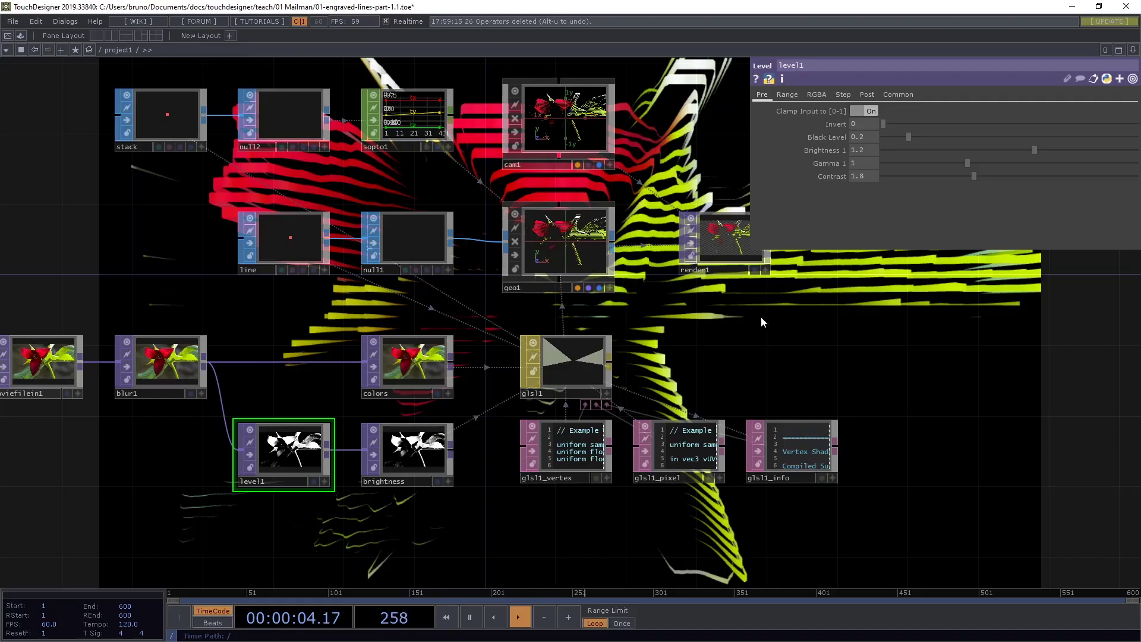
Step: Hide and reshow the network to view the render alone, then pan the network view
{"action": "key", "text": "p"}
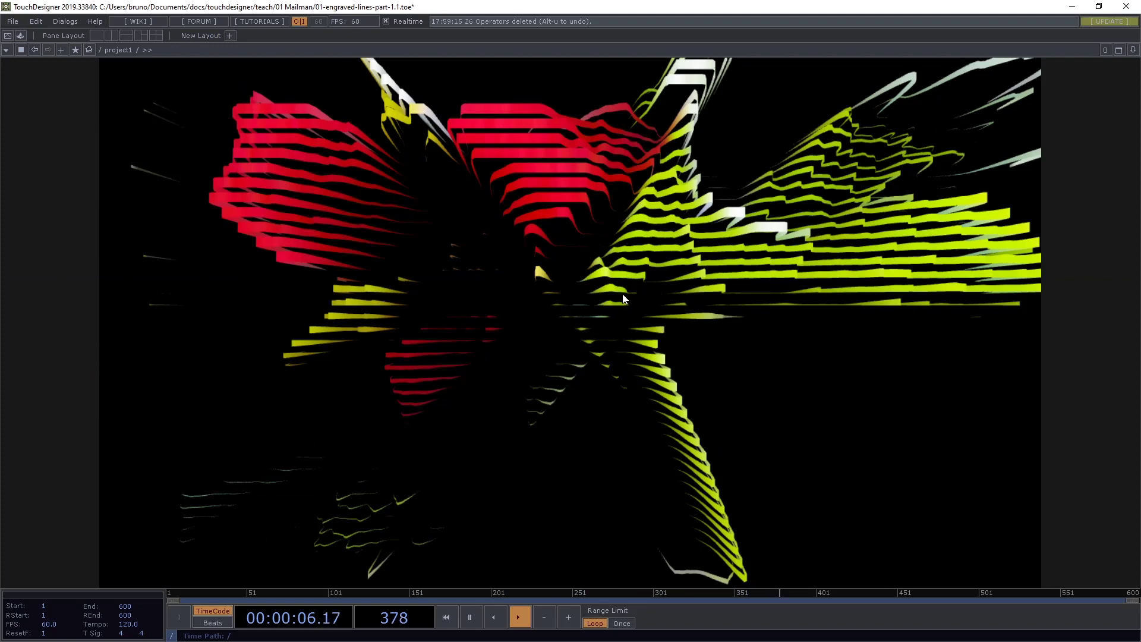
{"action": "key", "text": "p"}
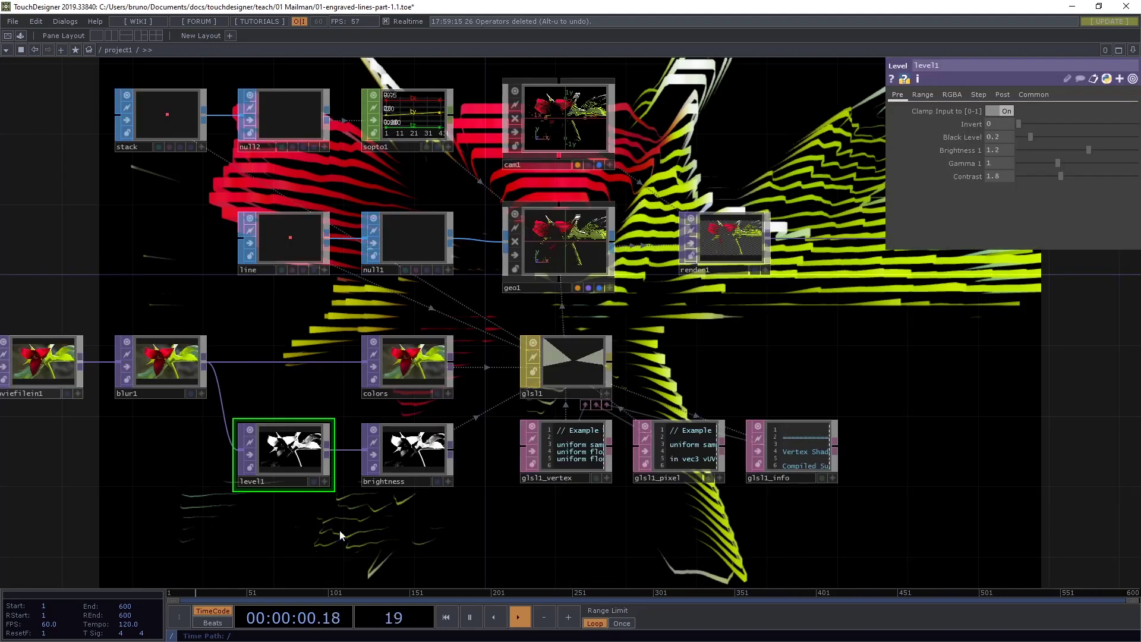
{"action": "left_click_drag", "start_coordinate": [436, 502], "coordinate": [687, 401]}
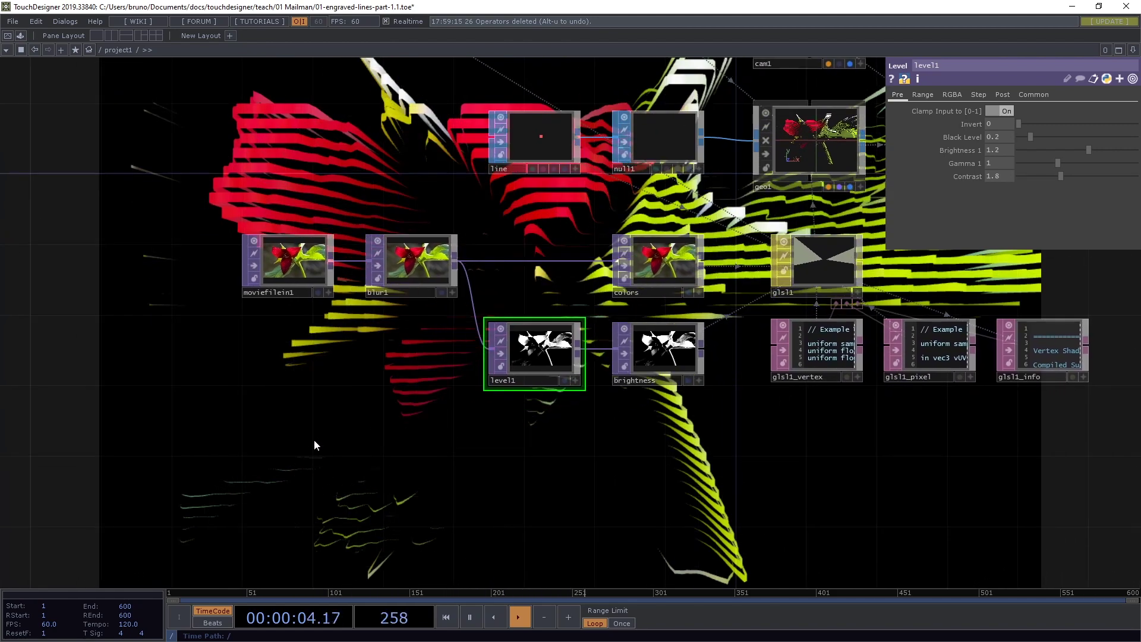
Step: Add a Slider COMP, slider1, to the network
{"action": "key", "text": "Tab"}
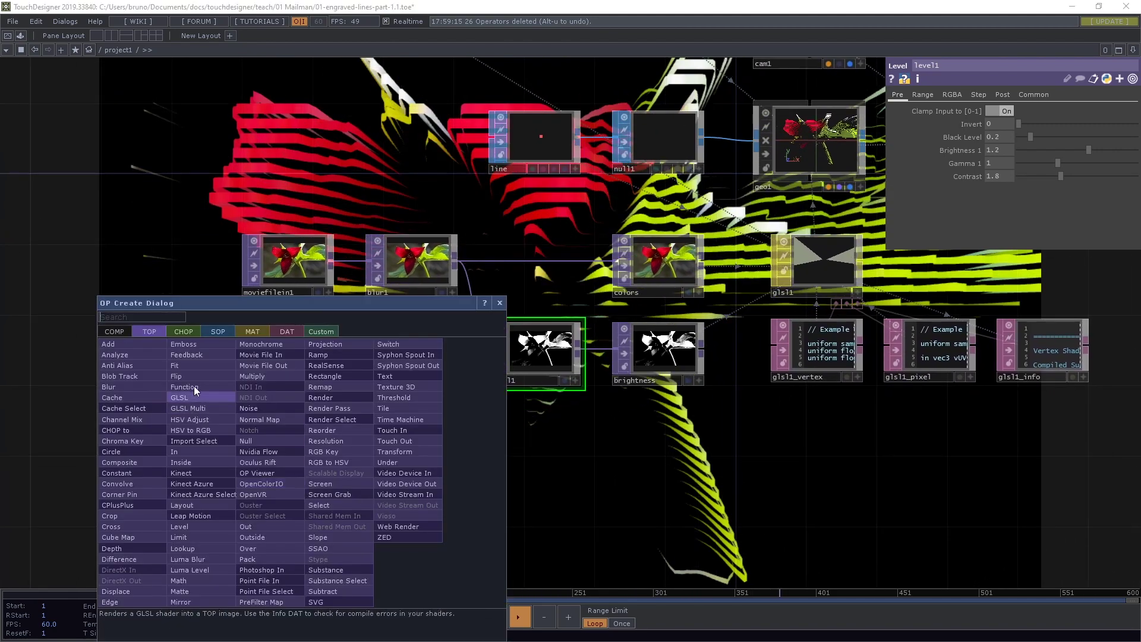
{"action": "left_click", "coordinate": [116, 332]}
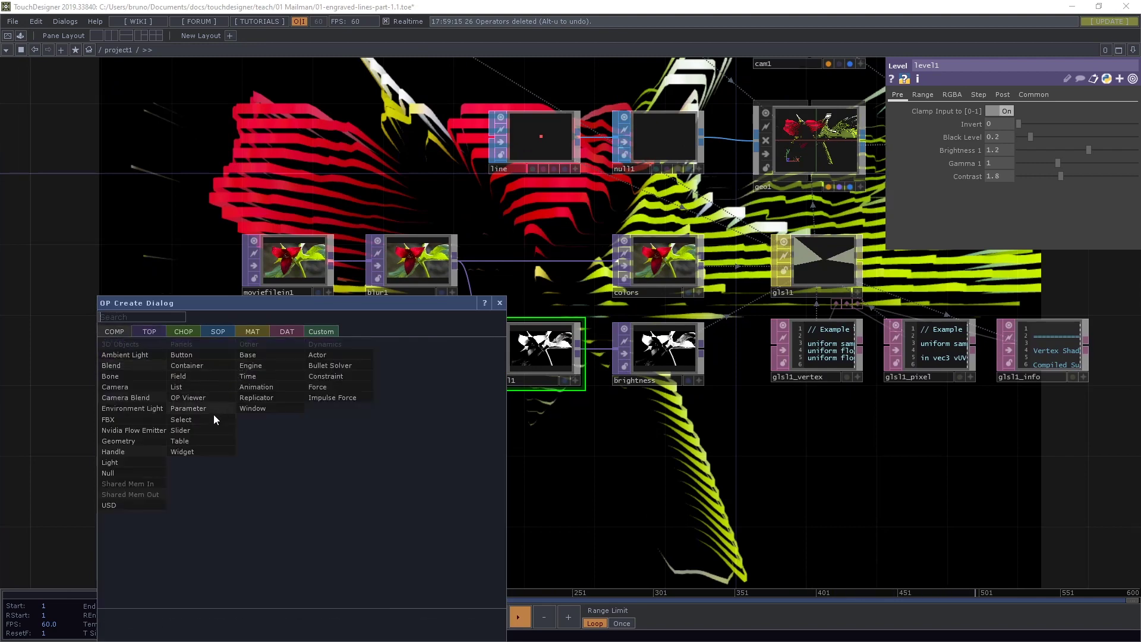
{"action": "left_click", "coordinate": [203, 427]}
{"action": "left_click", "coordinate": [280, 496]}
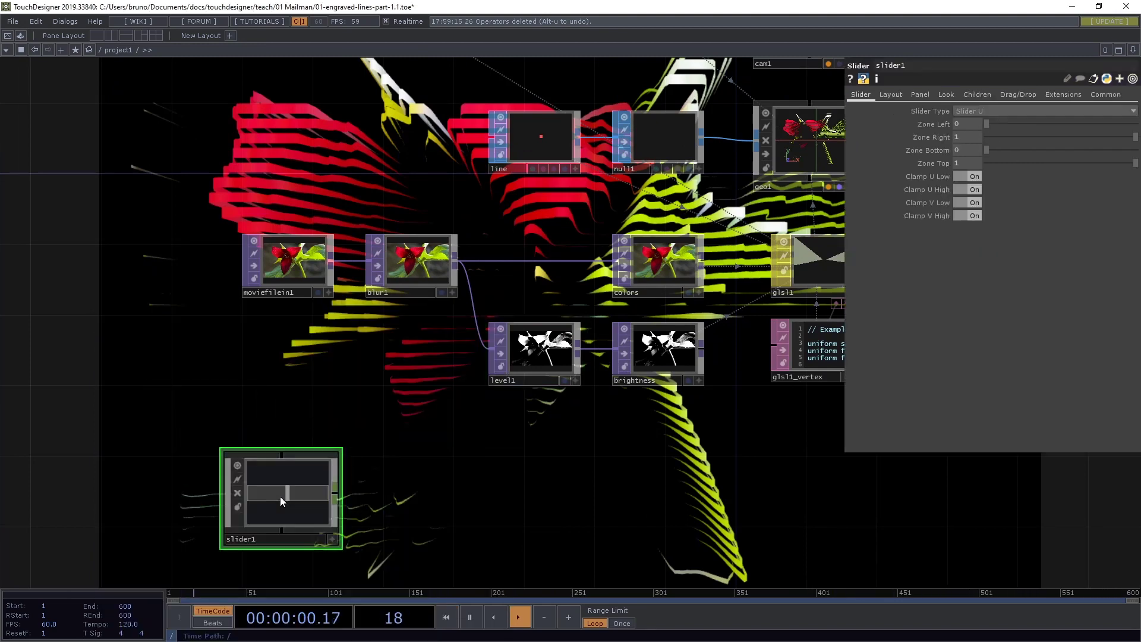
Step: Add a Select CHOP, select1, wired from slider1
{"action": "left_click", "coordinate": [334, 493]}
{"action": "left_click", "coordinate": [376, 497]}
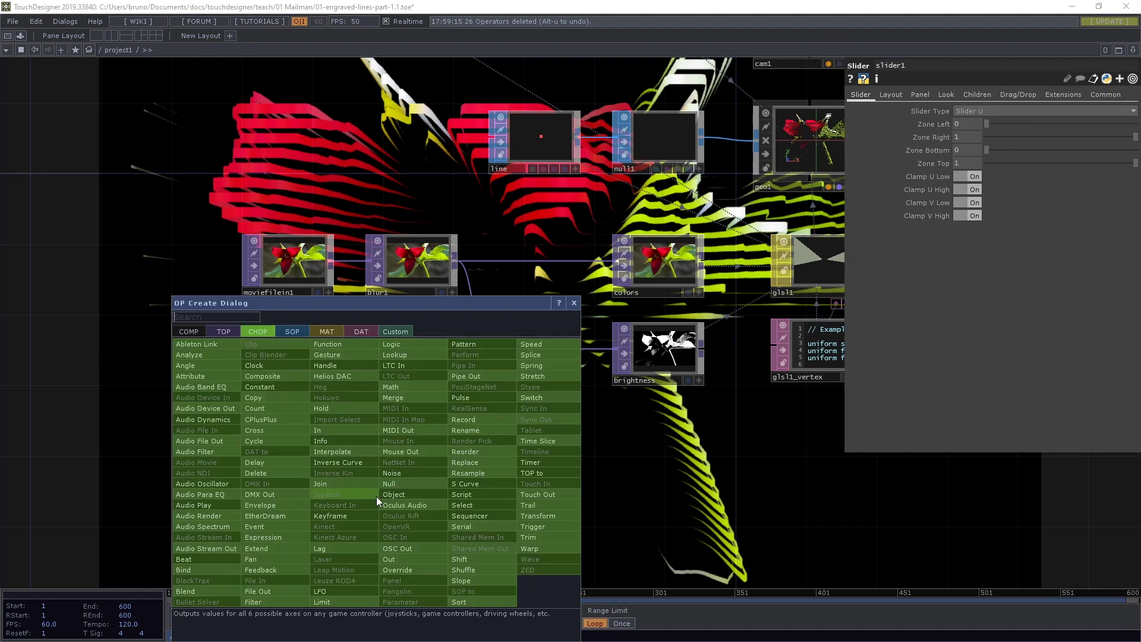
{"action": "type", "text": "select"}
{"action": "key", "text": "Return"}
{"action": "left_click", "coordinate": [376, 497]}
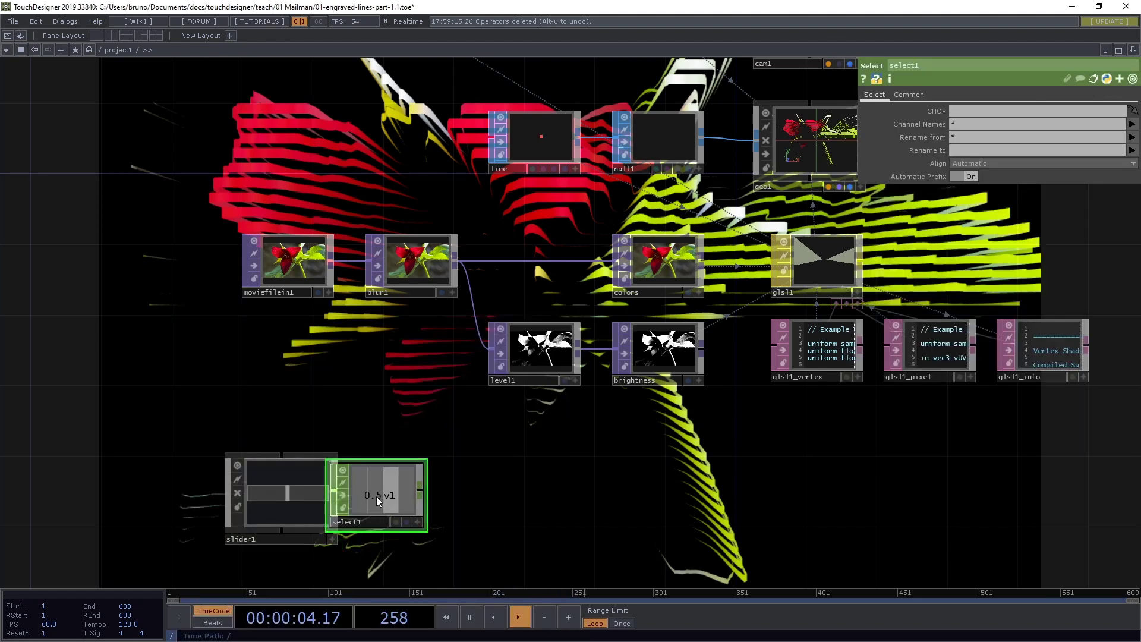
{"action": "left_click_drag", "start_coordinate": [376, 497], "coordinate": [411, 497]}
Step: Add a Math CHOP after select1 with To Range 0 to 50
{"action": "left_click", "coordinate": [456, 487]}
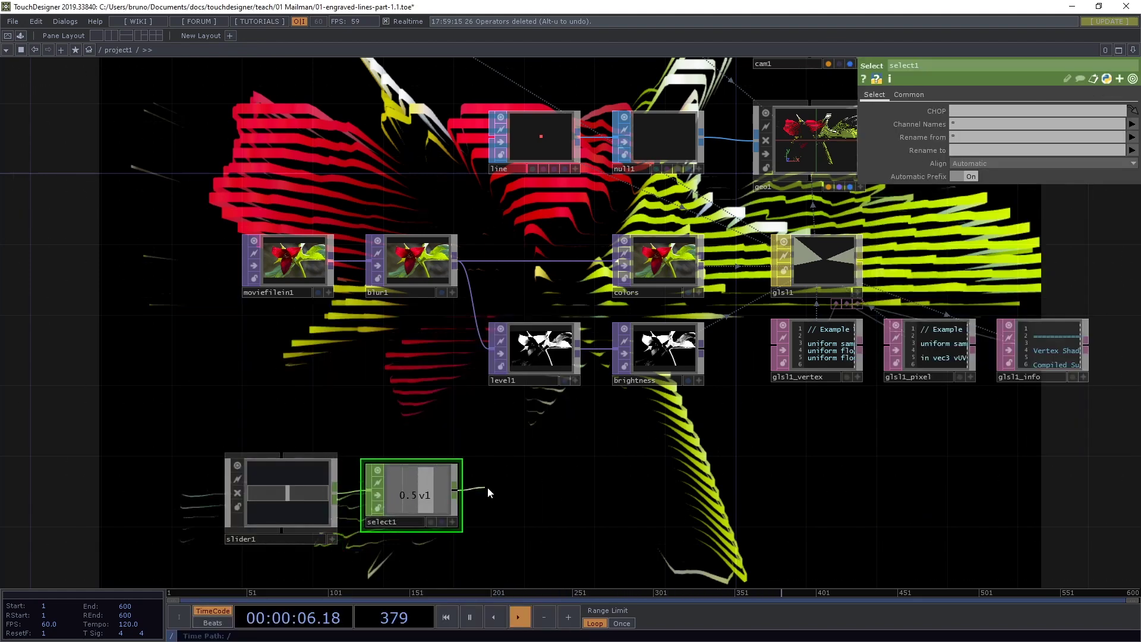
{"action": "left_click", "coordinate": [508, 494]}
{"action": "key", "text": "Escape"}
{"action": "left_click", "coordinate": [544, 493]}
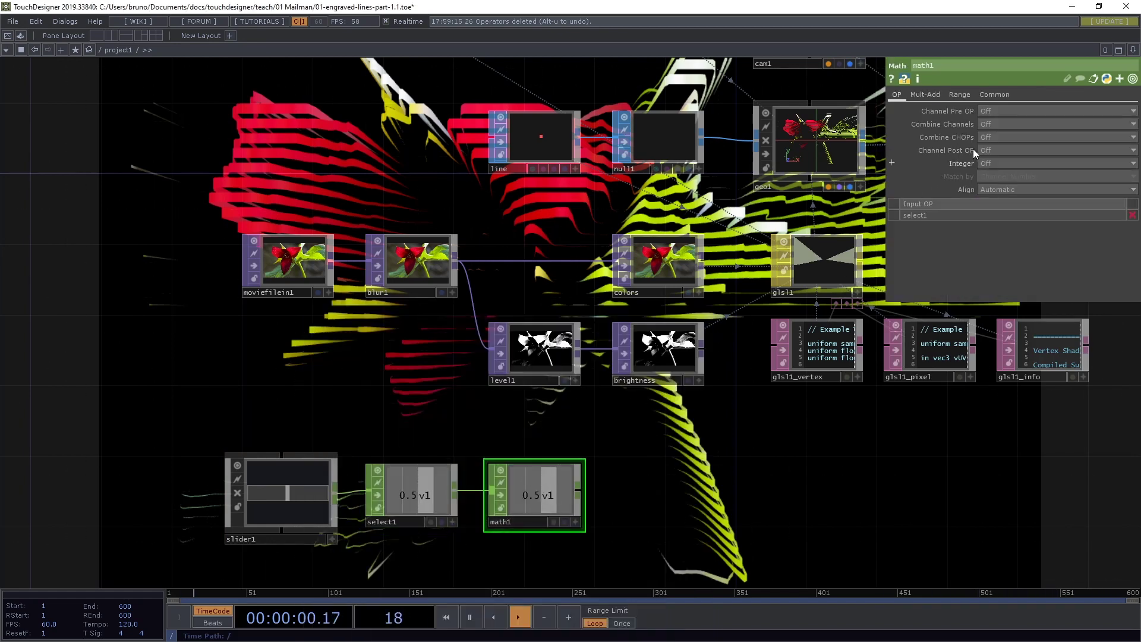
{"action": "left_click", "coordinate": [959, 95]}
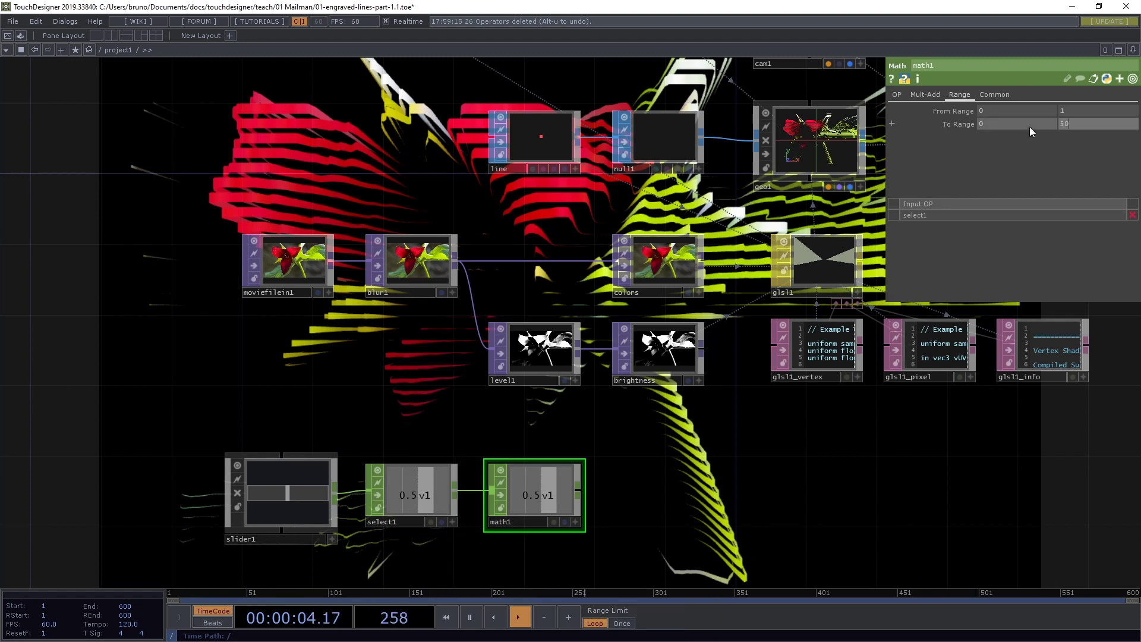
{"action": "key", "text": "Return"}
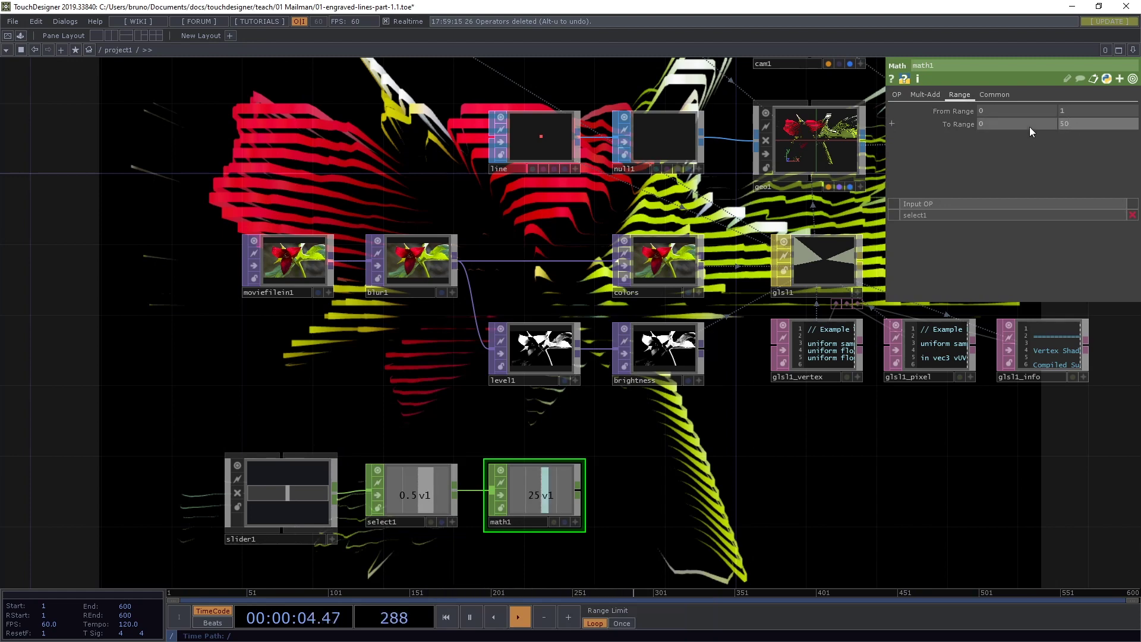
Step: Add a Null CHOP after math1 for the depth output
{"action": "left_click", "coordinate": [579, 487]}
{"action": "left_click", "coordinate": [644, 490]}
{"action": "type", "text": "null"}
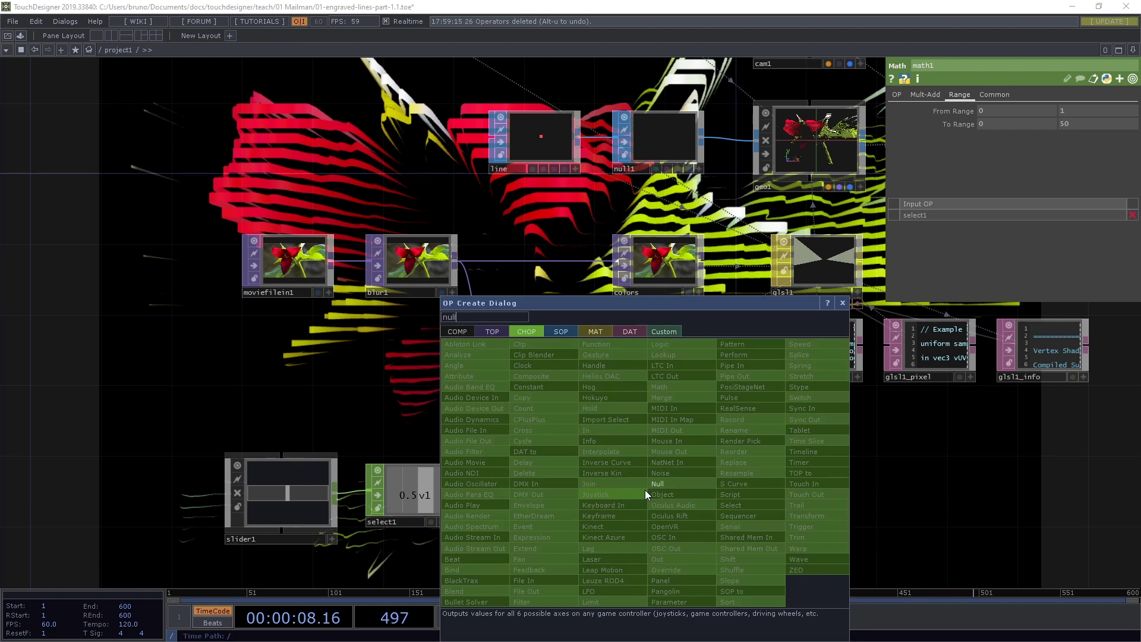
{"action": "key", "text": "Return"}
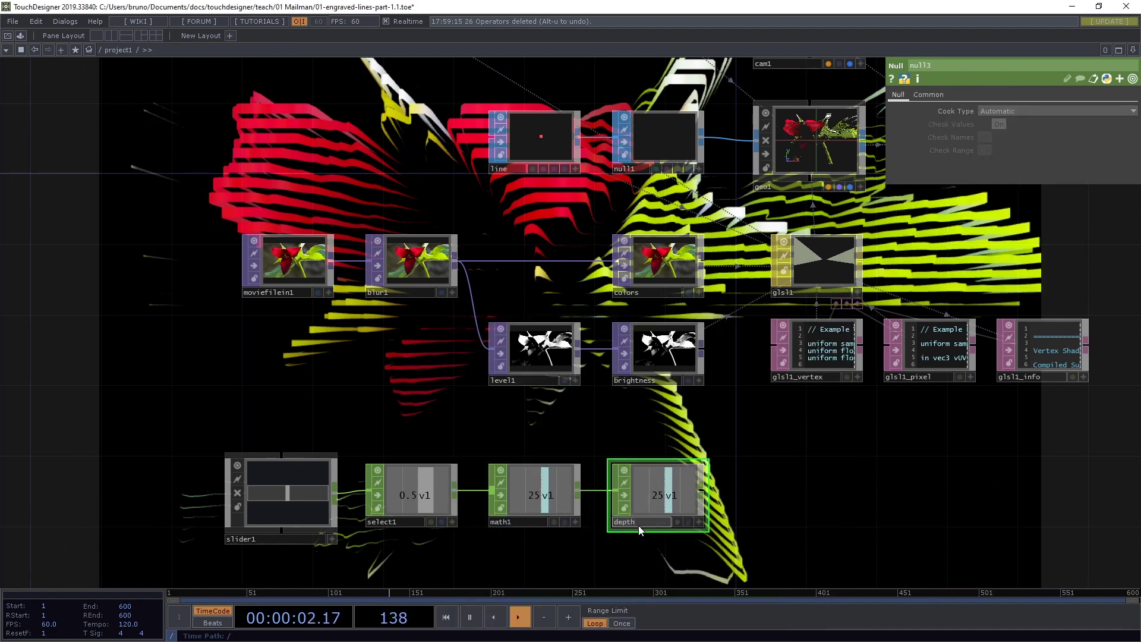
Step: Name glsl1's third vector uniform uDepth and export the depth channel (25) to its value
{"action": "left_click", "coordinate": [814, 270]}
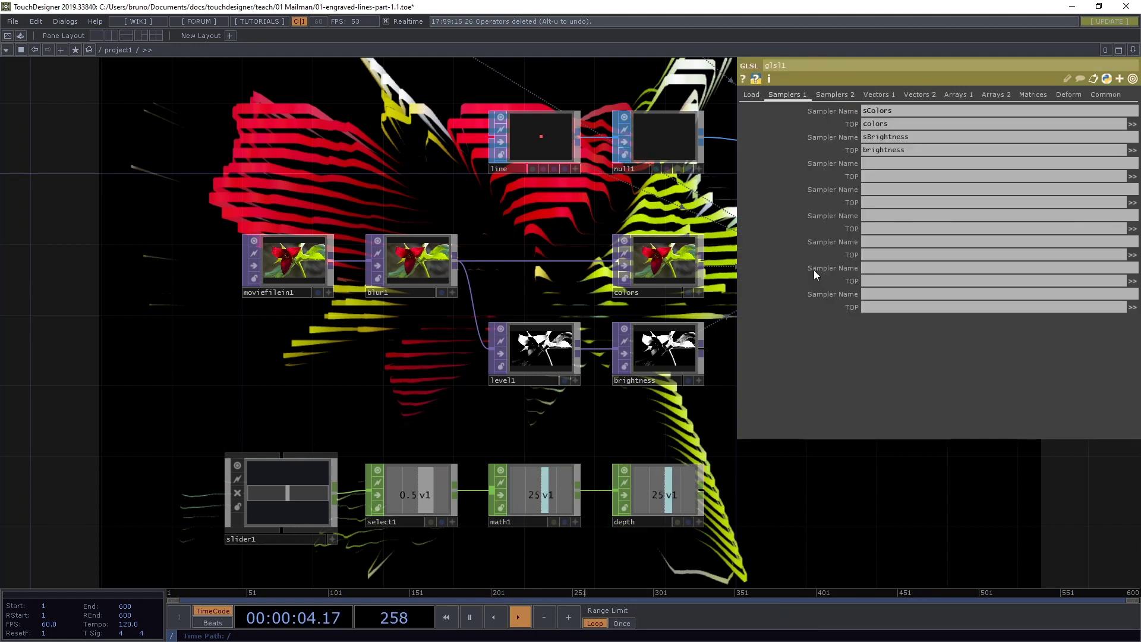
{"action": "left_click", "coordinate": [875, 95]}
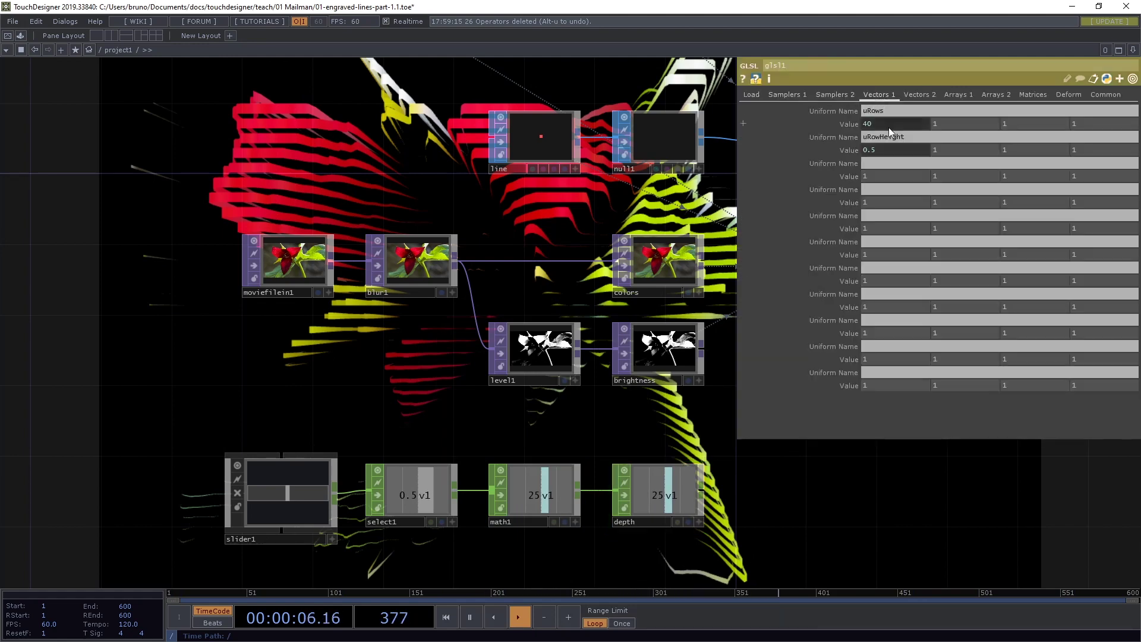
{"action": "left_click", "coordinate": [880, 164]}
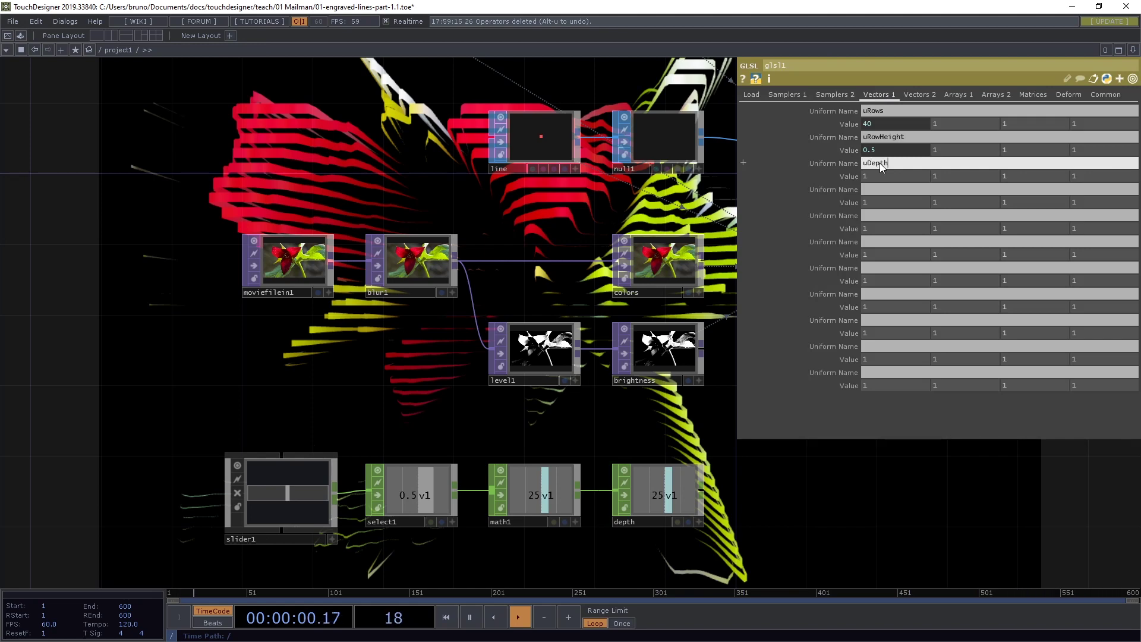
{"action": "key", "text": "Tab"}
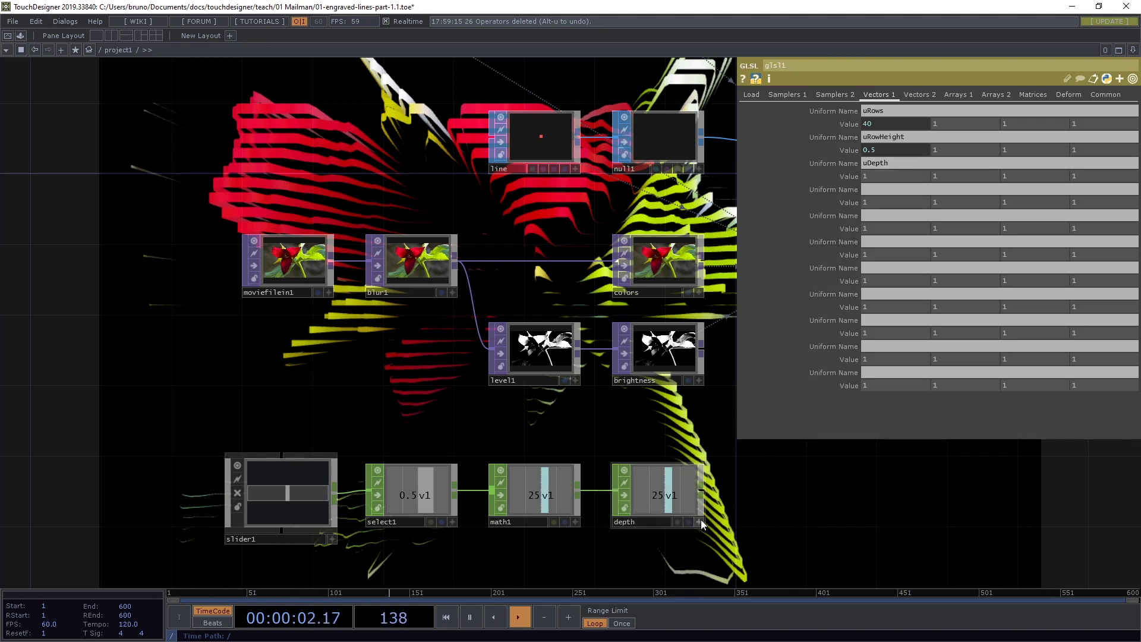
{"action": "left_click_drag", "start_coordinate": [701, 519], "coordinate": [882, 176]}
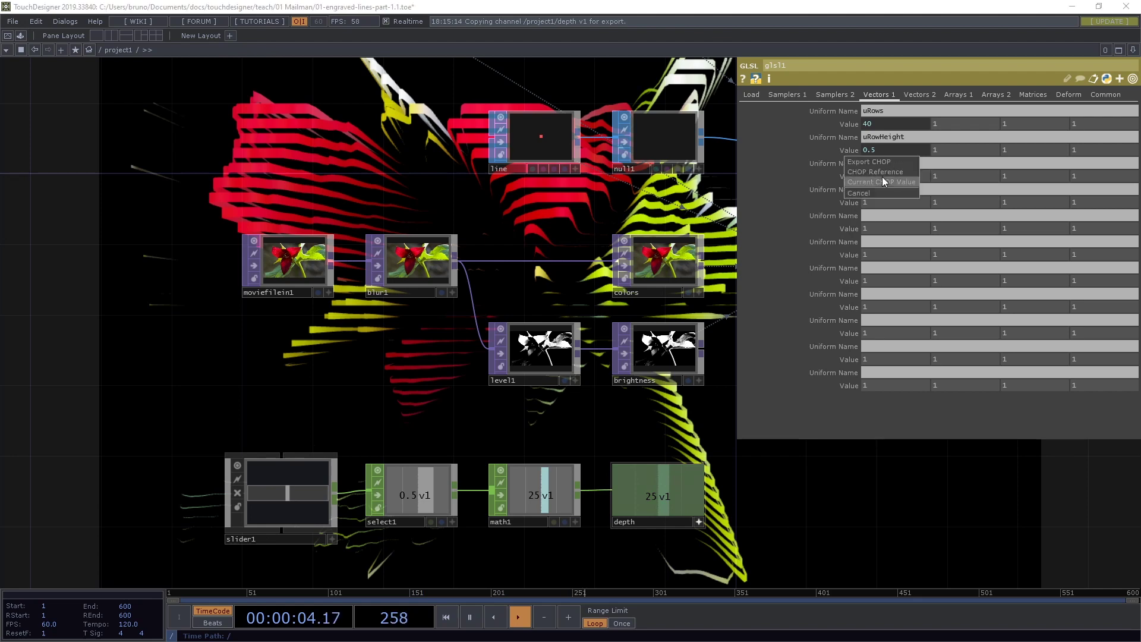
{"action": "left_click", "coordinate": [882, 171]}
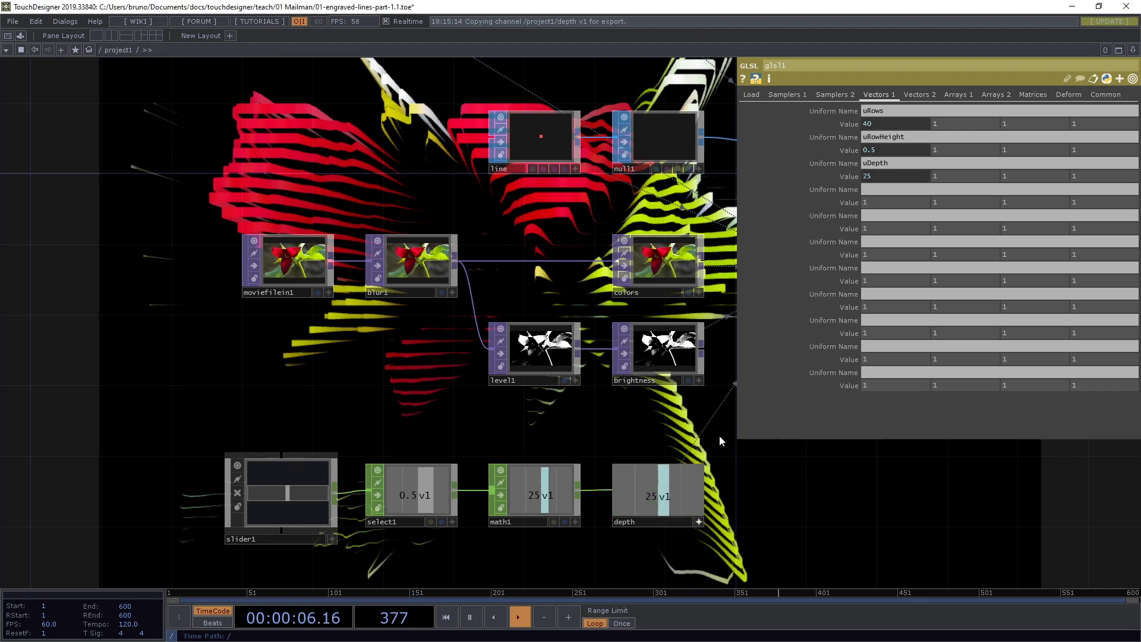
Step: Declare 'uniform float uDepth;' on a new line after line 5 of the vertex shader
{"action": "key", "text": "alt+Tab"}
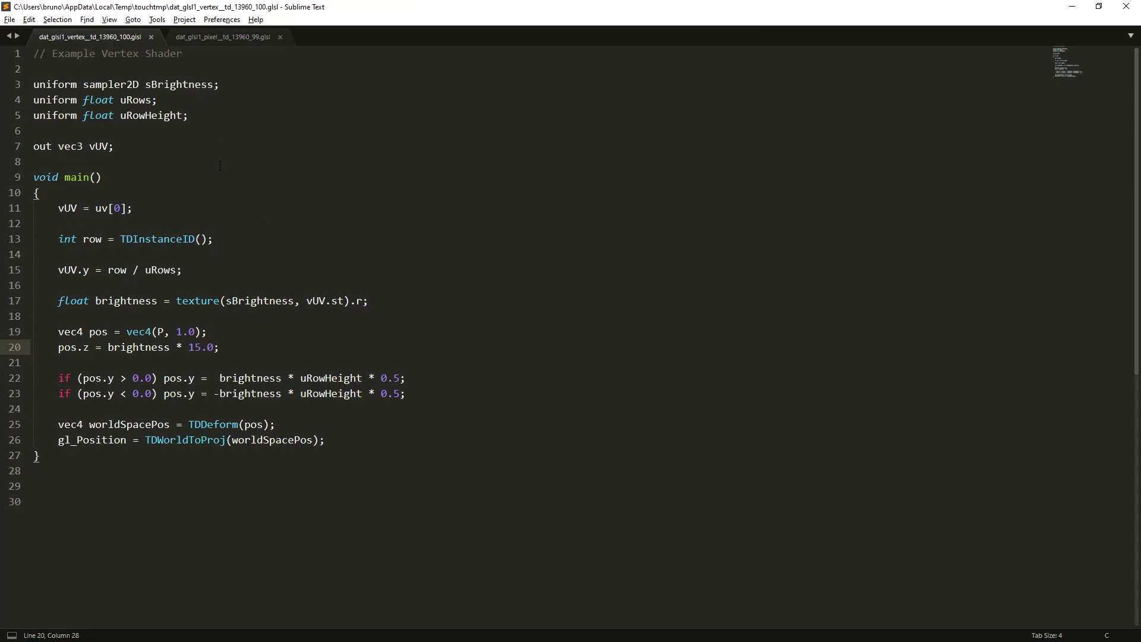
{"action": "left_click", "coordinate": [216, 116]}
{"action": "key", "text": "Return"}
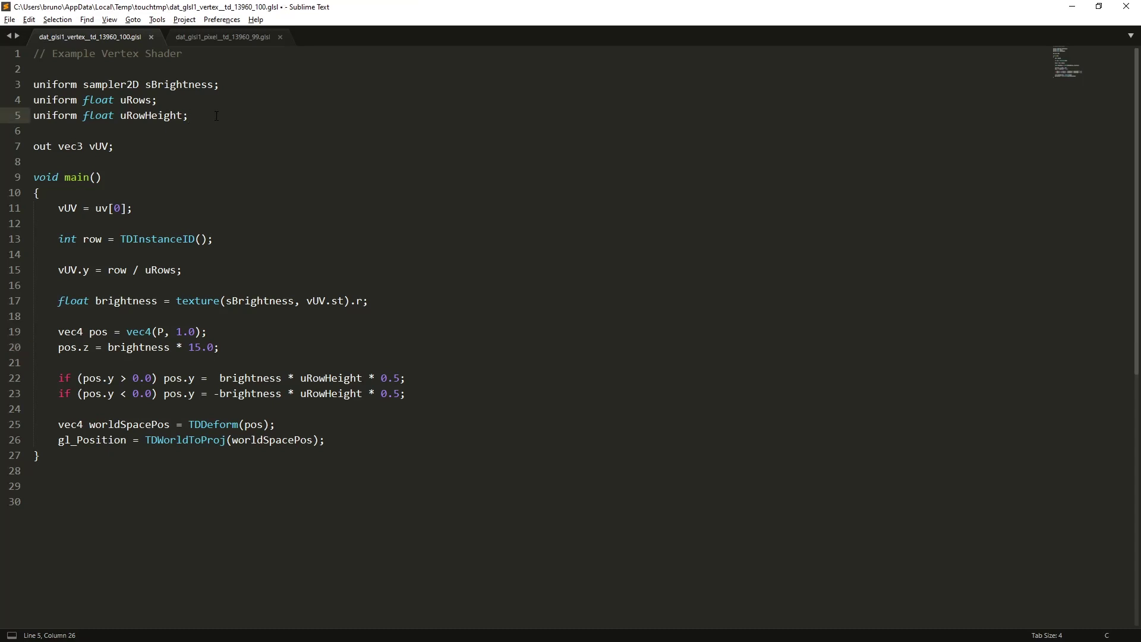
{"action": "type", "text": "uniform "}
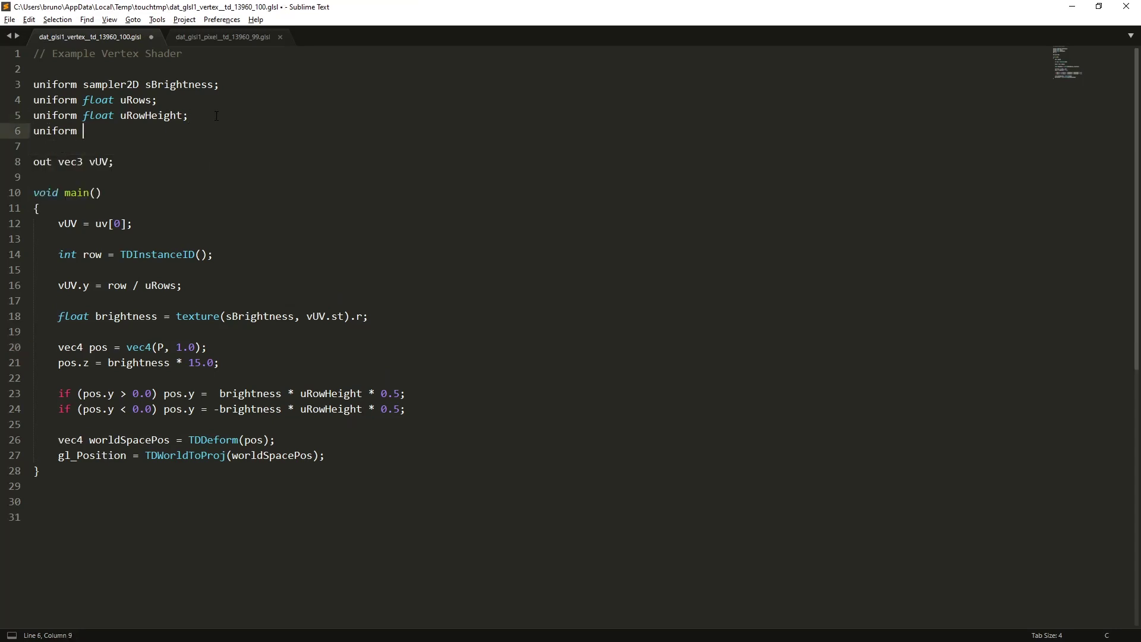
{"action": "type", "text": "float u"}
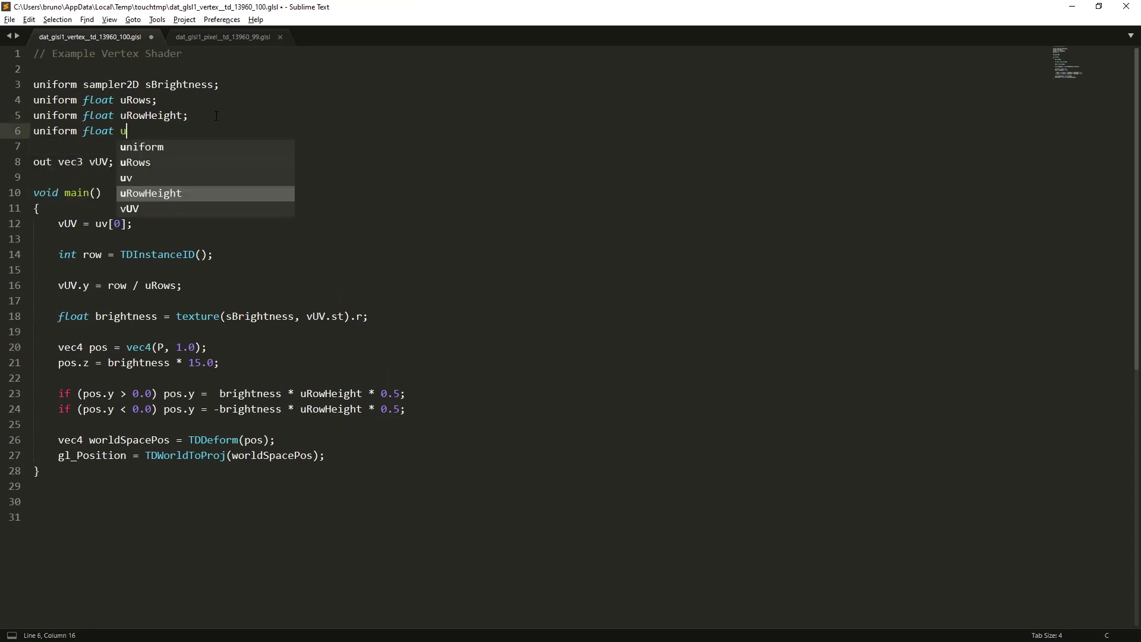
{"action": "type", "text": "Depth;"}
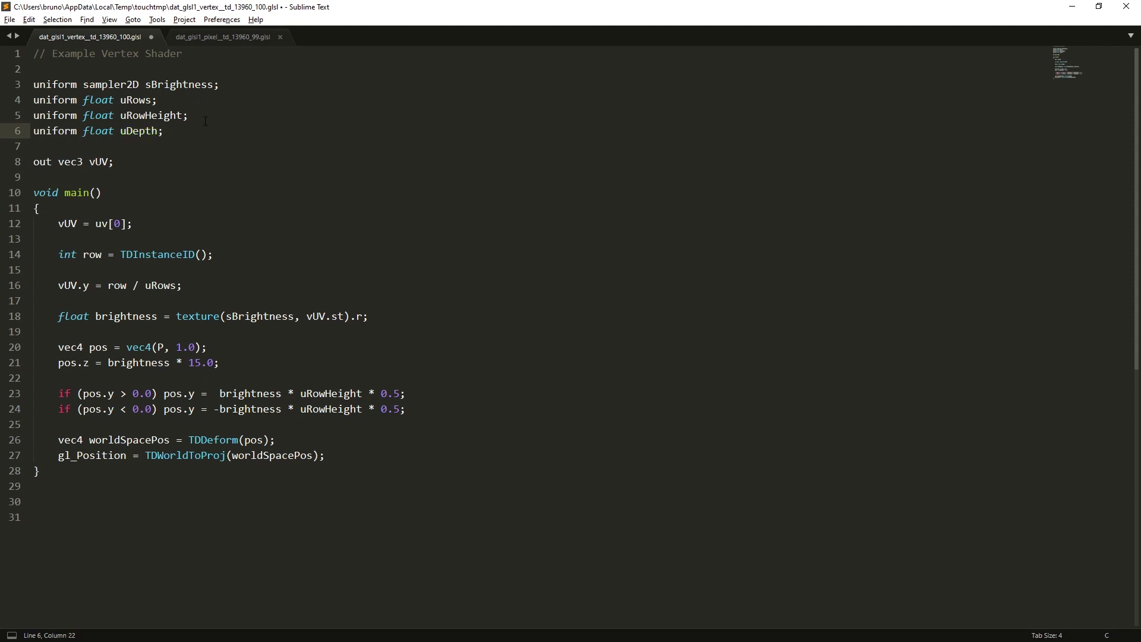
Step: Replace the 15.0 depth constant in pos.z with uDepth and save the shader
{"action": "double_click", "coordinate": [156, 131]}
{"action": "key", "text": "ctrl+c"}
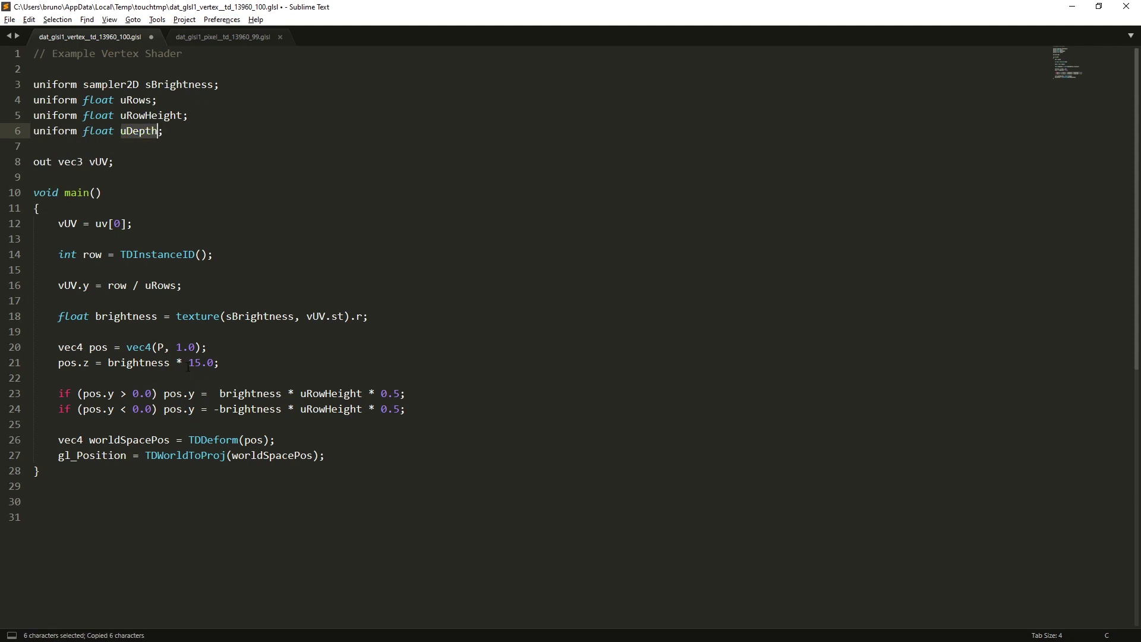
{"action": "left_click_drag", "start_coordinate": [188, 363], "coordinate": [216, 363]}
{"action": "key", "text": "ctrl+v"}
{"action": "key", "text": "ctrl+s"}
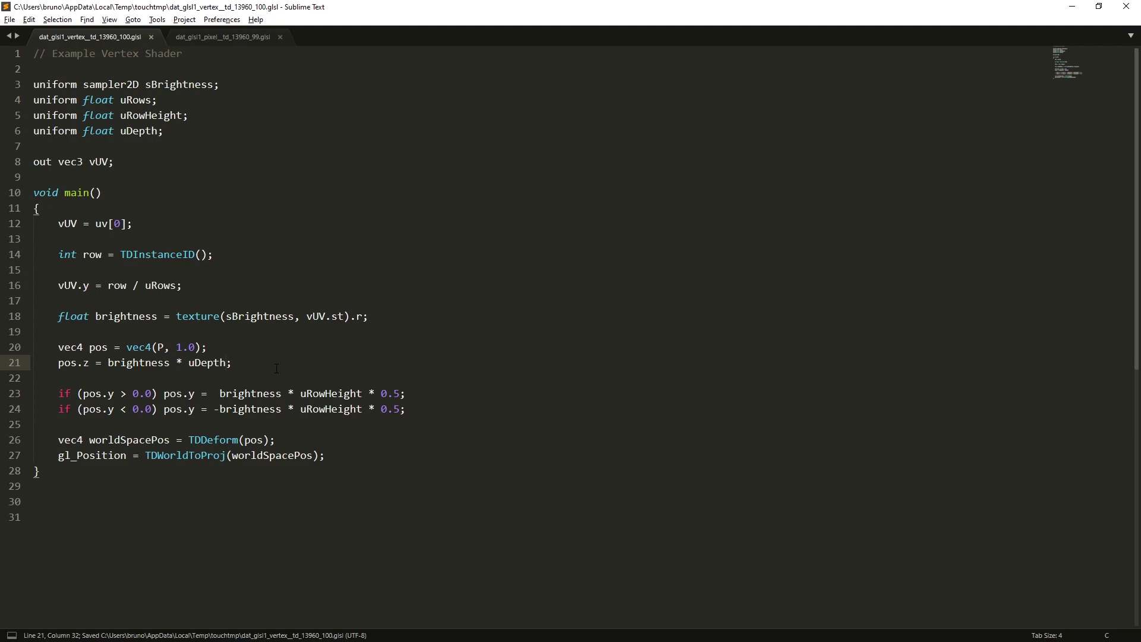
{"action": "key", "text": "alt+Tab"}
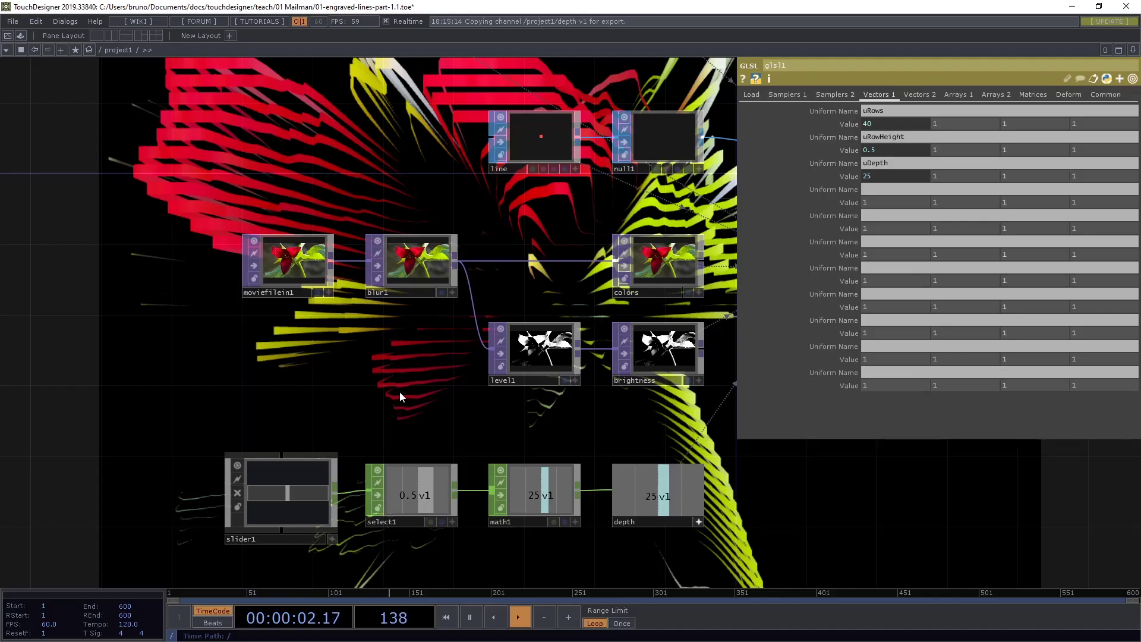
Step: Lower slider1 so depth, and glsl1's uDepth, drops to 24.75
{"action": "left_click_drag", "start_coordinate": [399, 391], "coordinate": [244, 356]}
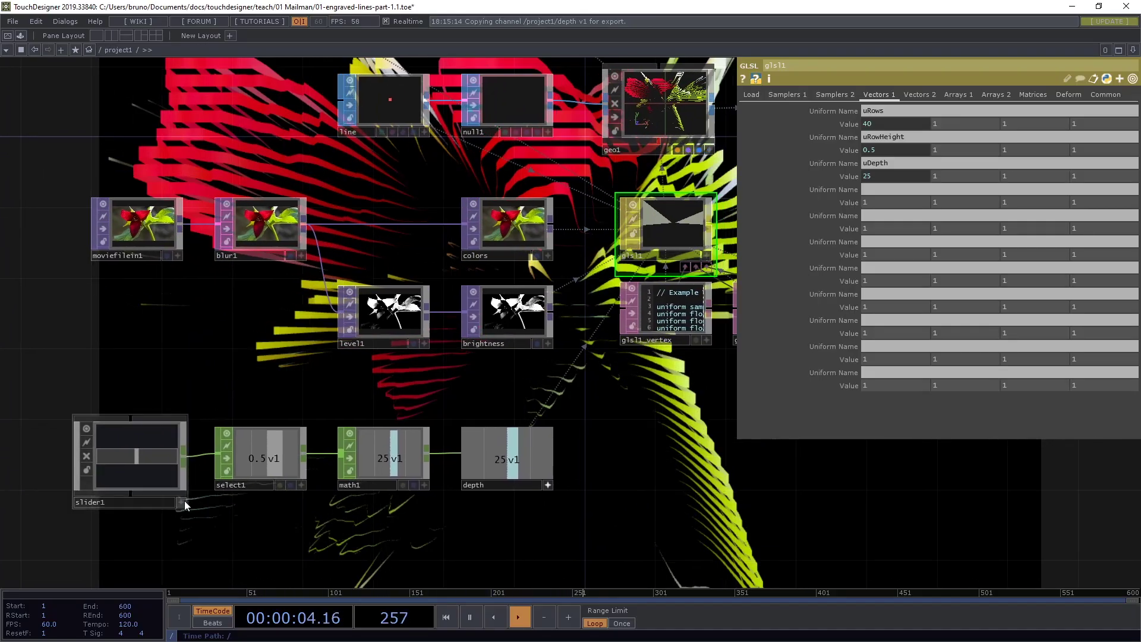
{"action": "left_click", "coordinate": [180, 502]}
{"action": "mouse_move", "coordinate": [128, 462]}
{"action": "left_mouse_down"}
{"action": "mouse_move", "coordinate": [105, 459]}
{"action": "mouse_move", "coordinate": [149, 457]}
{"action": "mouse_move", "coordinate": [93, 460]}
{"action": "mouse_move", "coordinate": [131, 459]}
{"action": "left_mouse_up"}
{"action": "scroll", "coordinate": [658, 403], "scroll_direction": "down", "scroll_amount": 4}
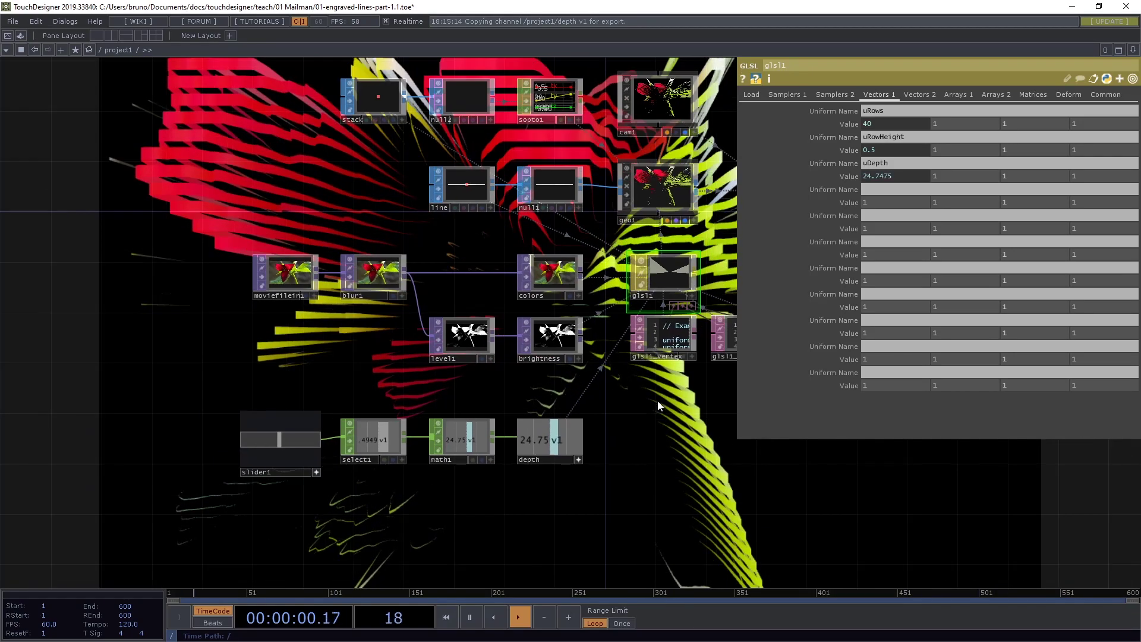
{"action": "left_click_drag", "start_coordinate": [660, 405], "coordinate": [495, 433]}
{"action": "left_click_drag", "start_coordinate": [459, 425], "coordinate": [456, 424]}
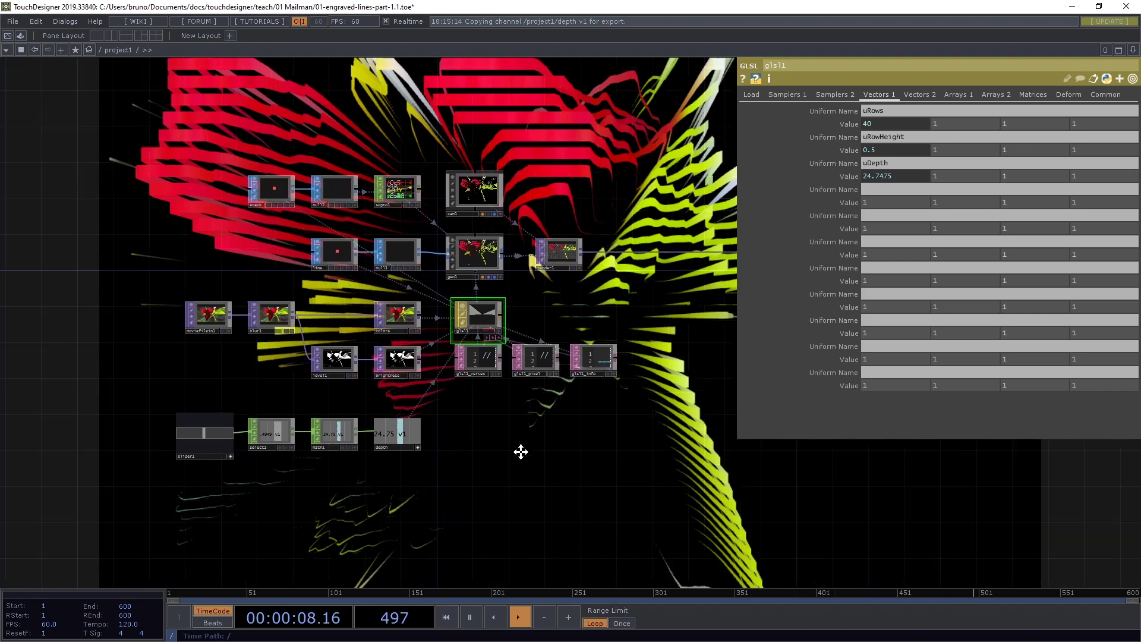
{"action": "scroll", "coordinate": [416, 497], "scroll_direction": "up", "scroll_amount": 3}
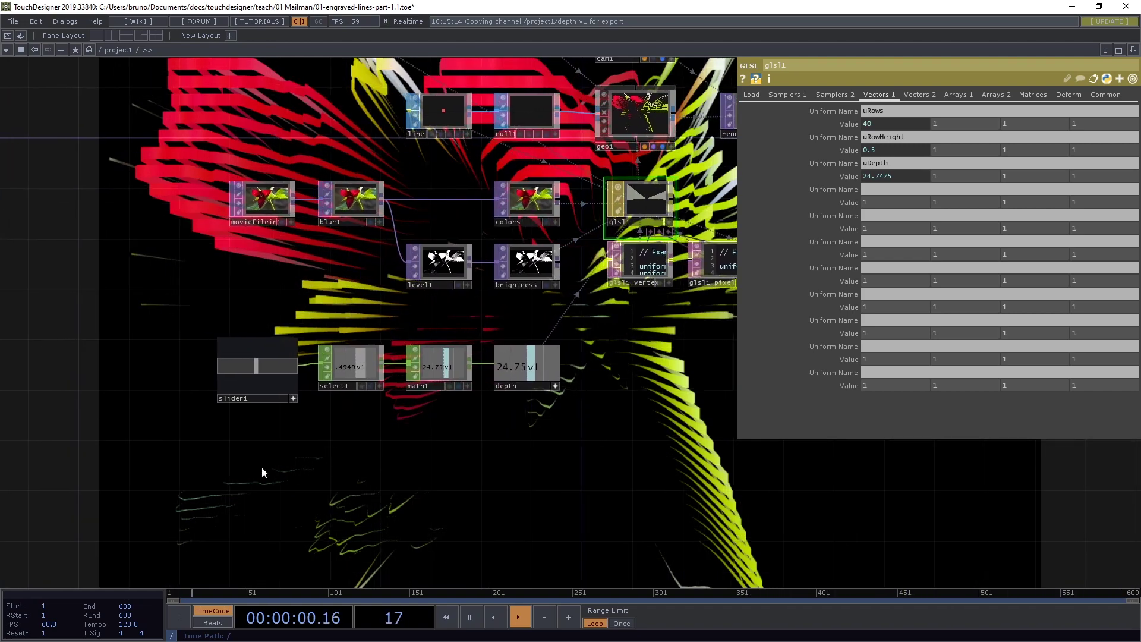
{"action": "key", "text": "Tab"}
Step: Place a Button COMP, button1, below the depth chain
{"action": "left_click", "coordinate": [58, 328]}
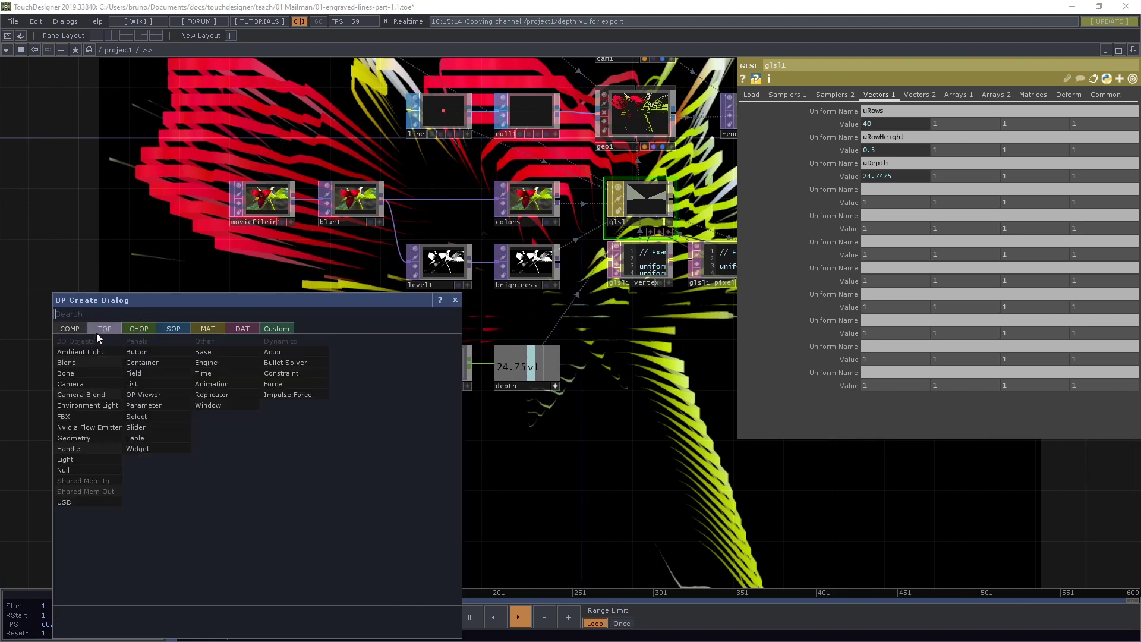
{"action": "left_click", "coordinate": [133, 351]}
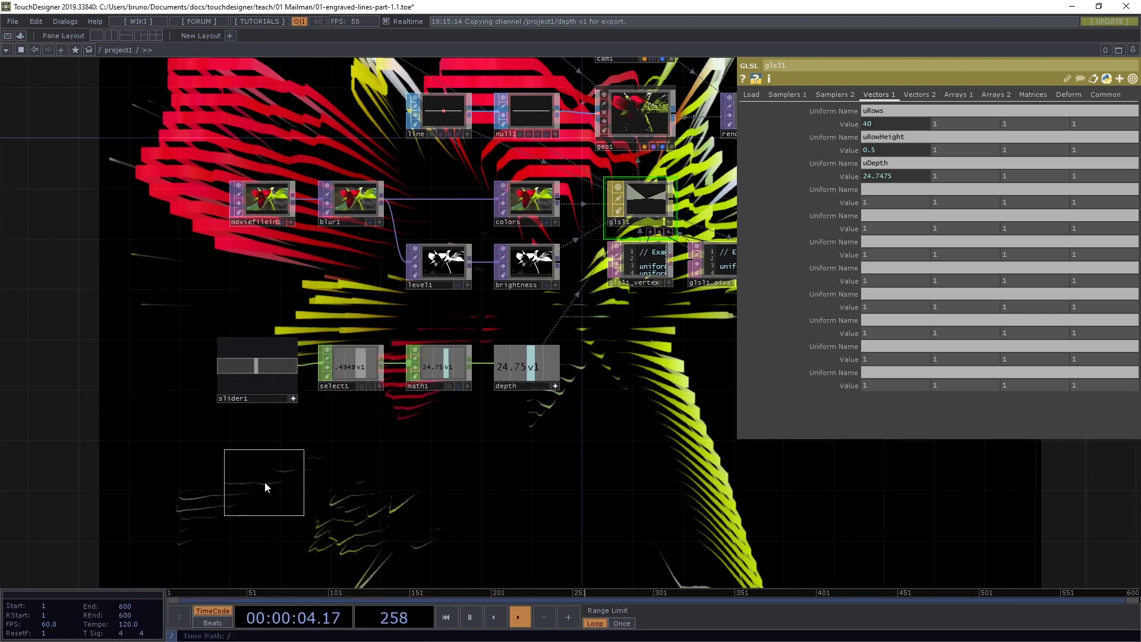
{"action": "left_click", "coordinate": [255, 468]}
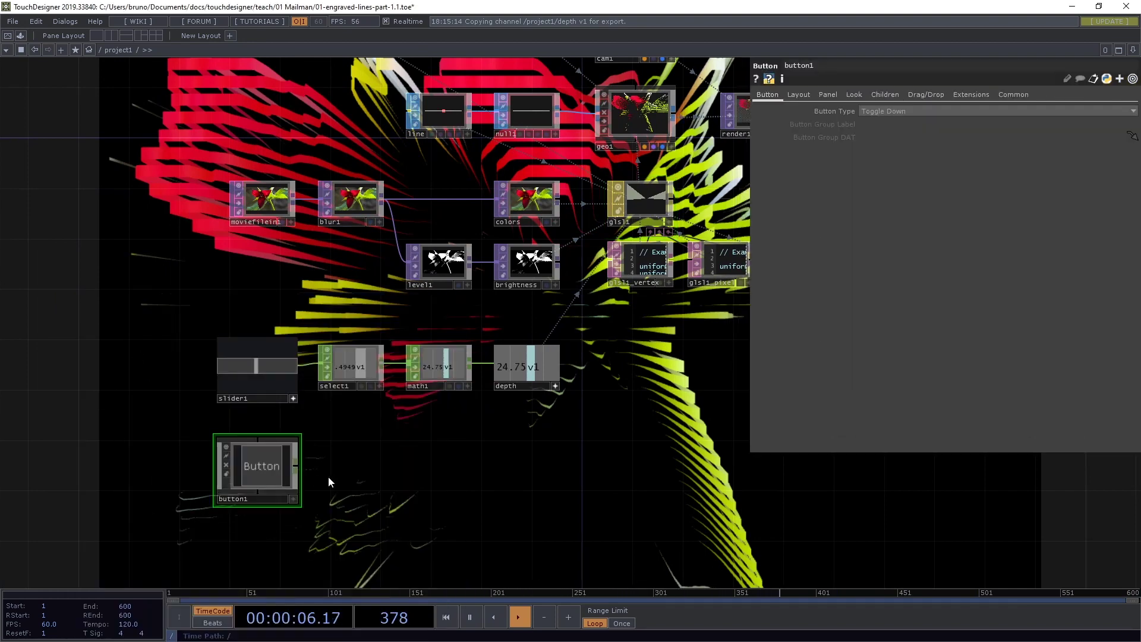
Step: Add a Select CHOP, select2, fed by button1
{"action": "left_click", "coordinate": [297, 465]}
{"action": "left_click", "coordinate": [340, 470]}
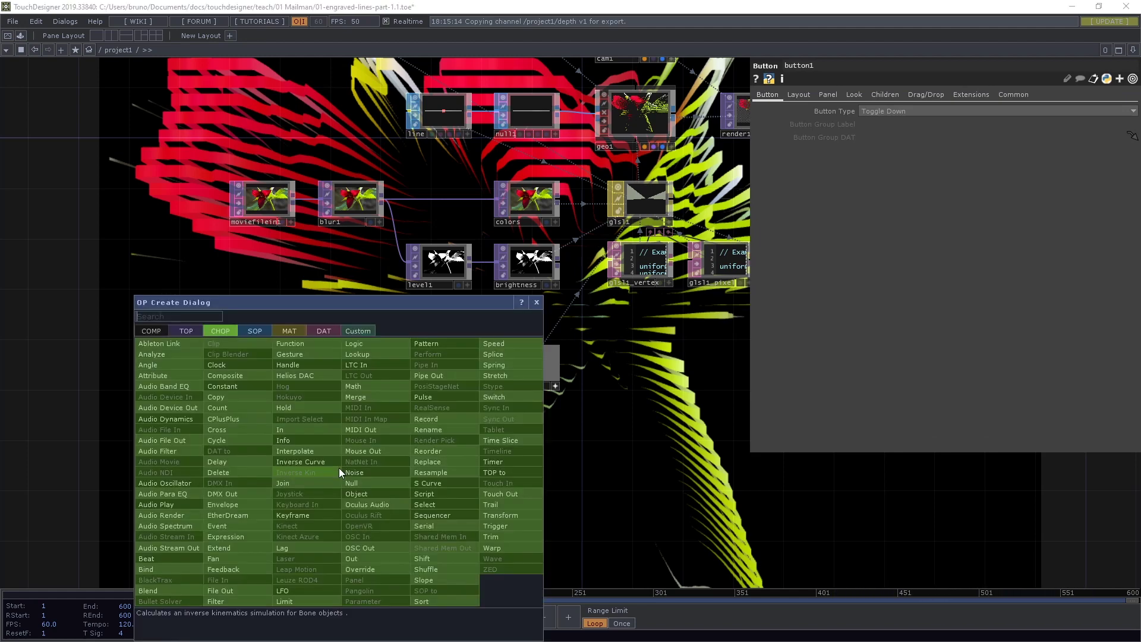
{"action": "type", "text": "selec"}
{"action": "key", "text": "Return"}
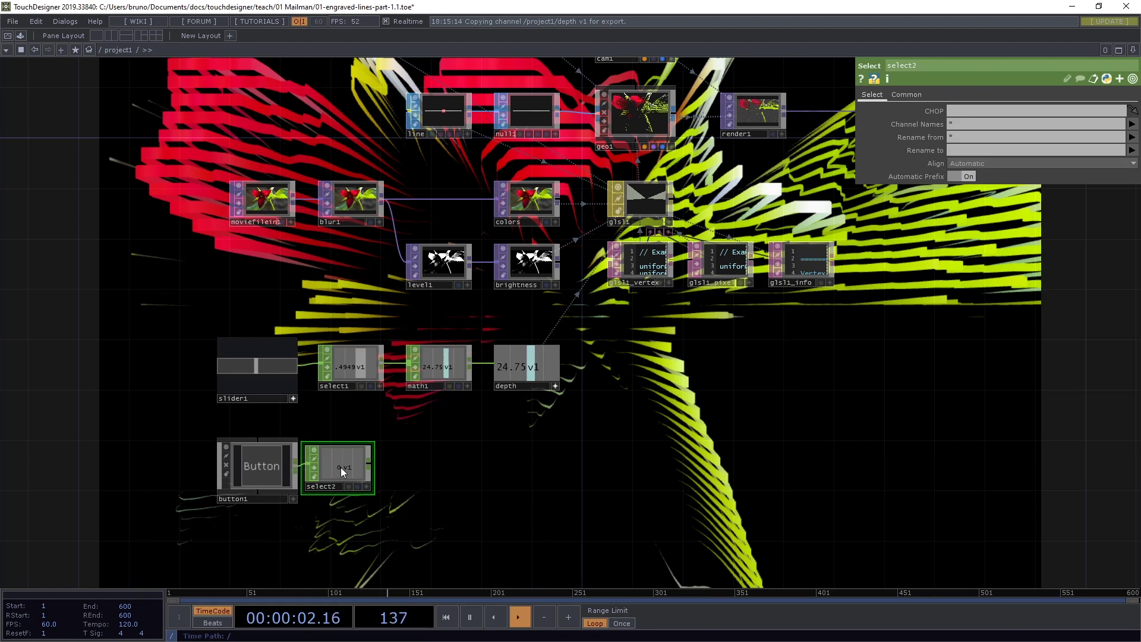
{"action": "left_click", "coordinate": [361, 468]}
{"action": "left_click_drag", "start_coordinate": [361, 469], "coordinate": [348, 468]}
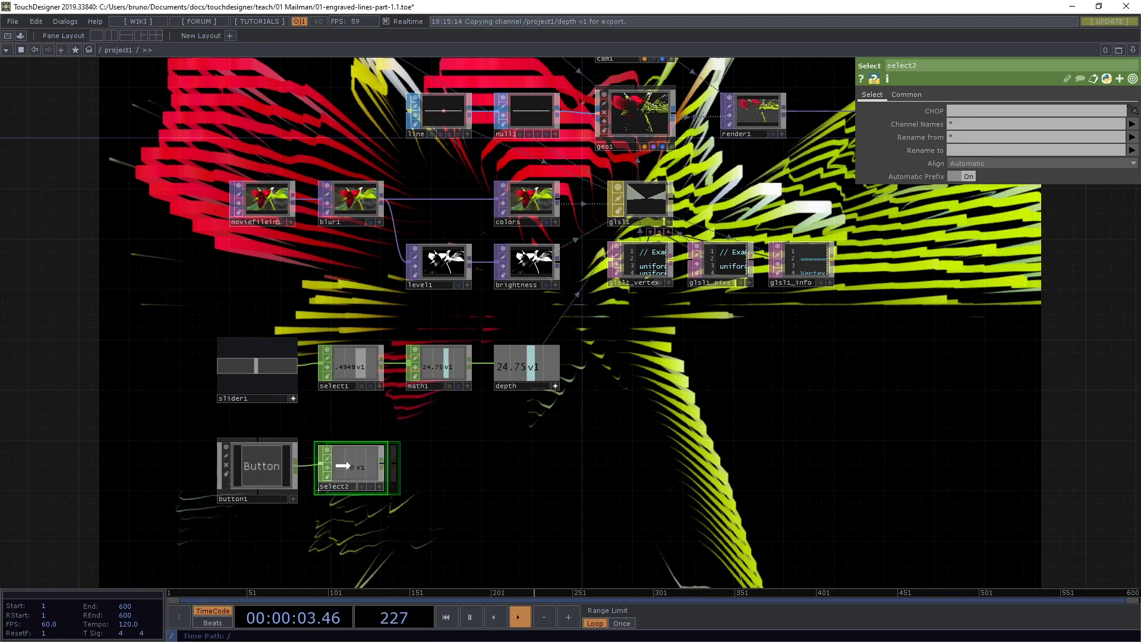
Step: Add a Null CHOP after select2 to serve as the white output
{"action": "left_click", "coordinate": [383, 464]}
{"action": "left_click", "coordinate": [513, 462]}
{"action": "type", "text": "null"}
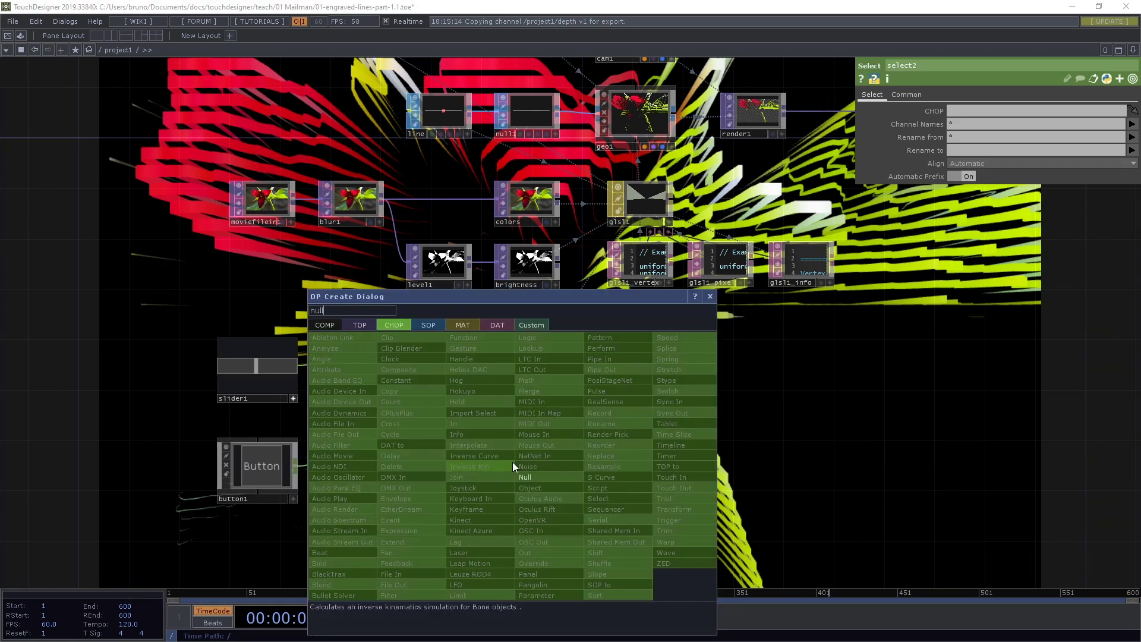
{"action": "key", "text": "Return"}
{"action": "left_click_drag", "start_coordinate": [512, 462], "coordinate": [525, 462]}
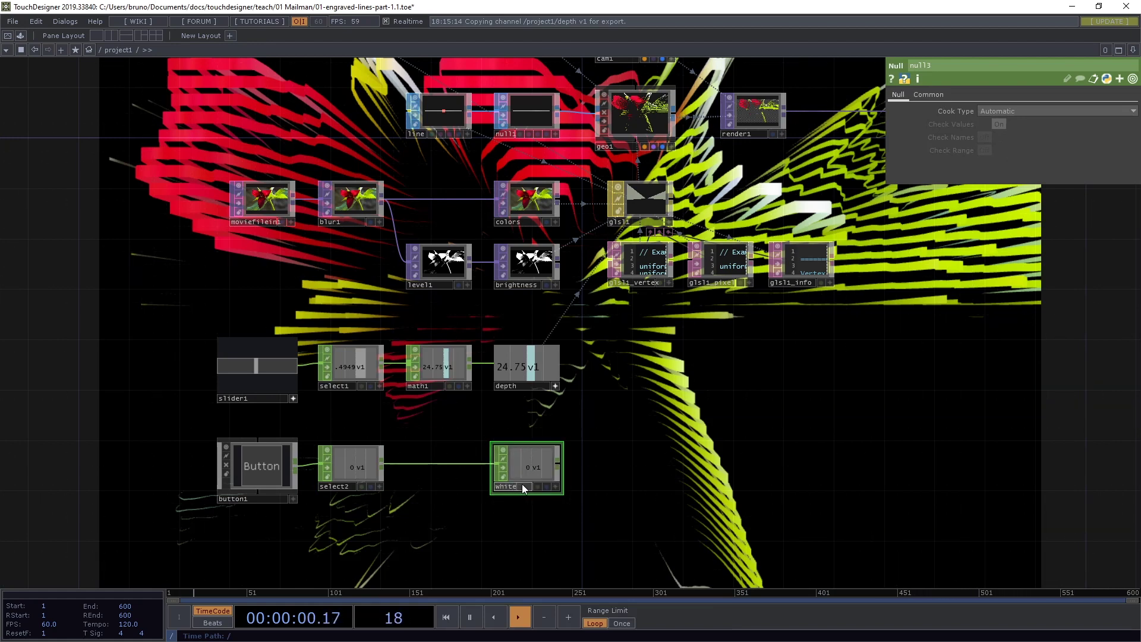
Step: Add a fourth glsl1 uniform, uWhite, and export the white channel (0) to its value
{"action": "left_click", "coordinate": [634, 202]}
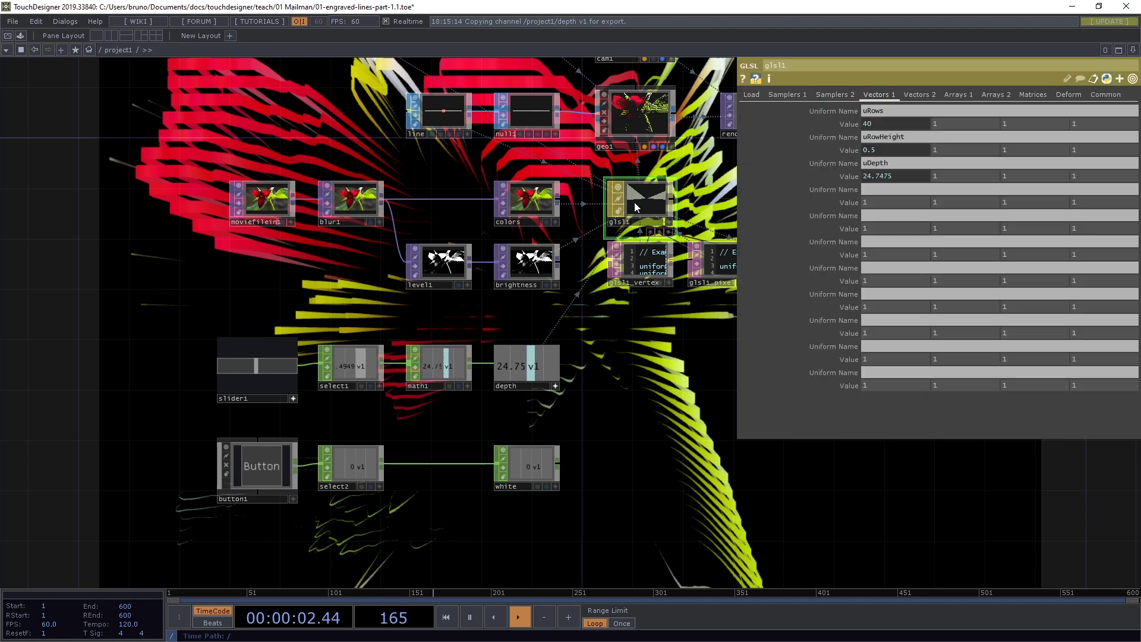
{"action": "left_click", "coordinate": [878, 191]}
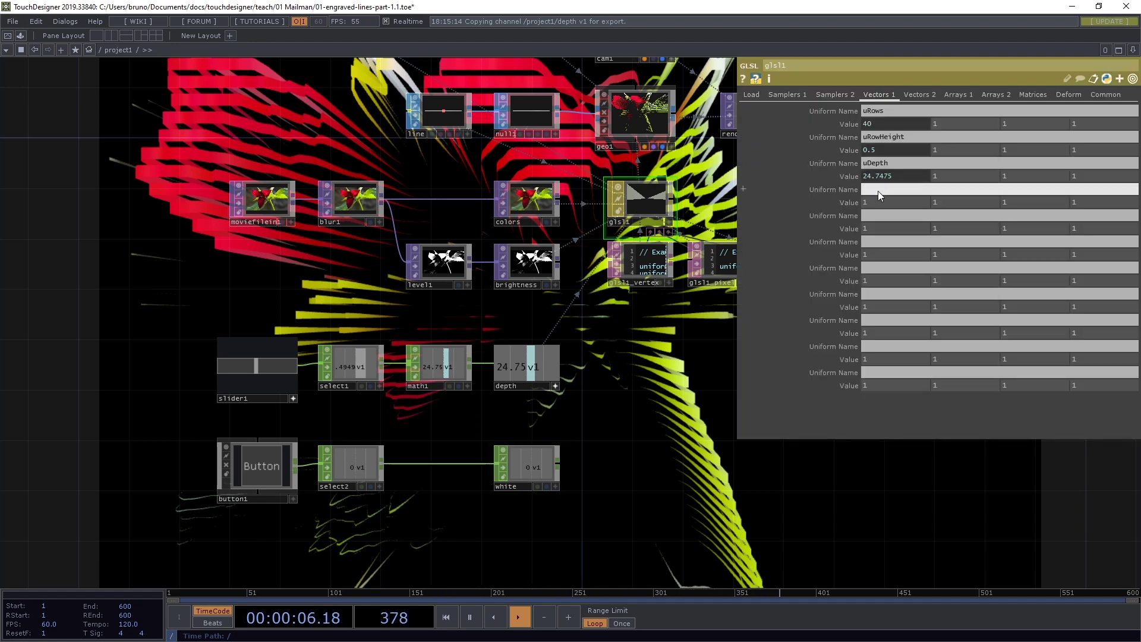
{"action": "type", "text": "uWhite"}
{"action": "key", "text": "Return"}
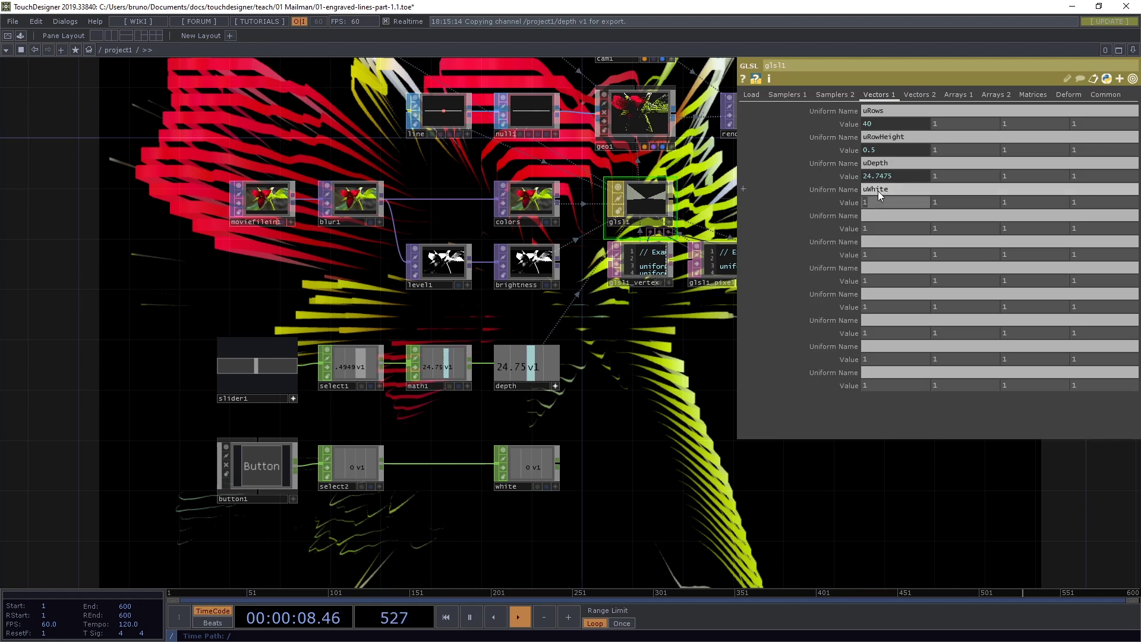
{"action": "left_click", "coordinate": [555, 487]}
{"action": "left_click_drag", "start_coordinate": [526, 467], "coordinate": [879, 206]}
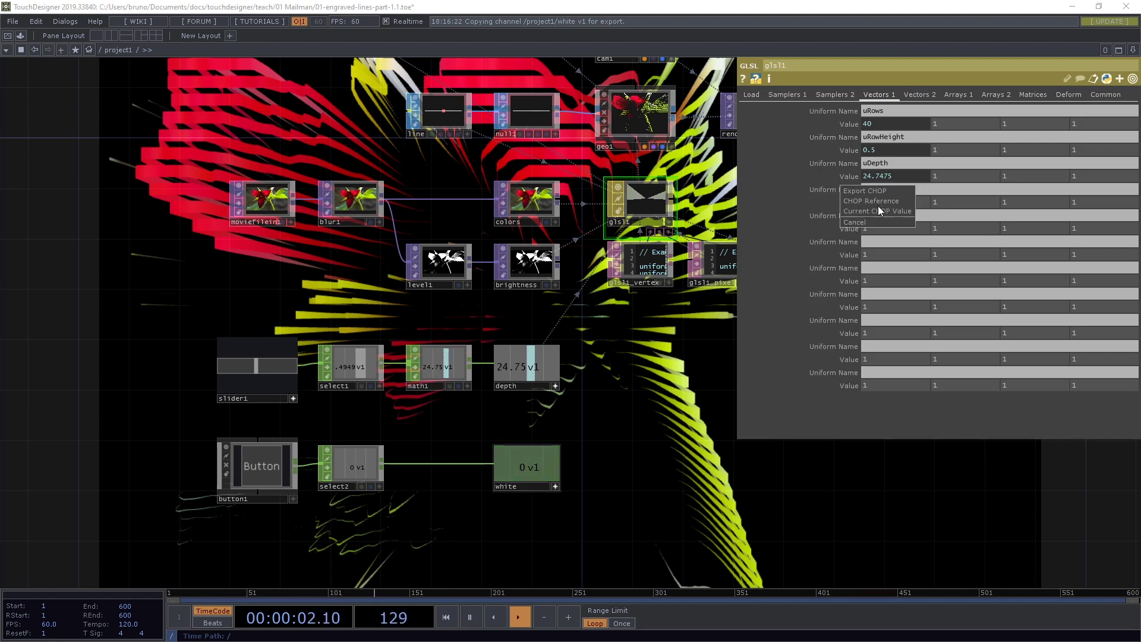
{"action": "left_click", "coordinate": [879, 202]}
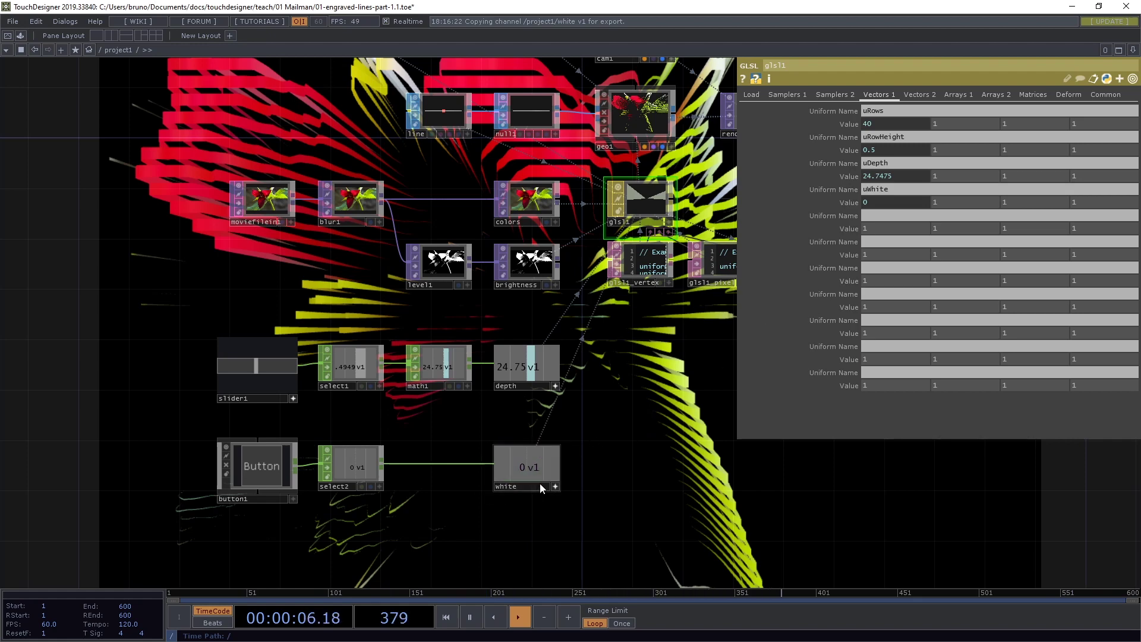
{"action": "key", "text": "alt+Tab"}
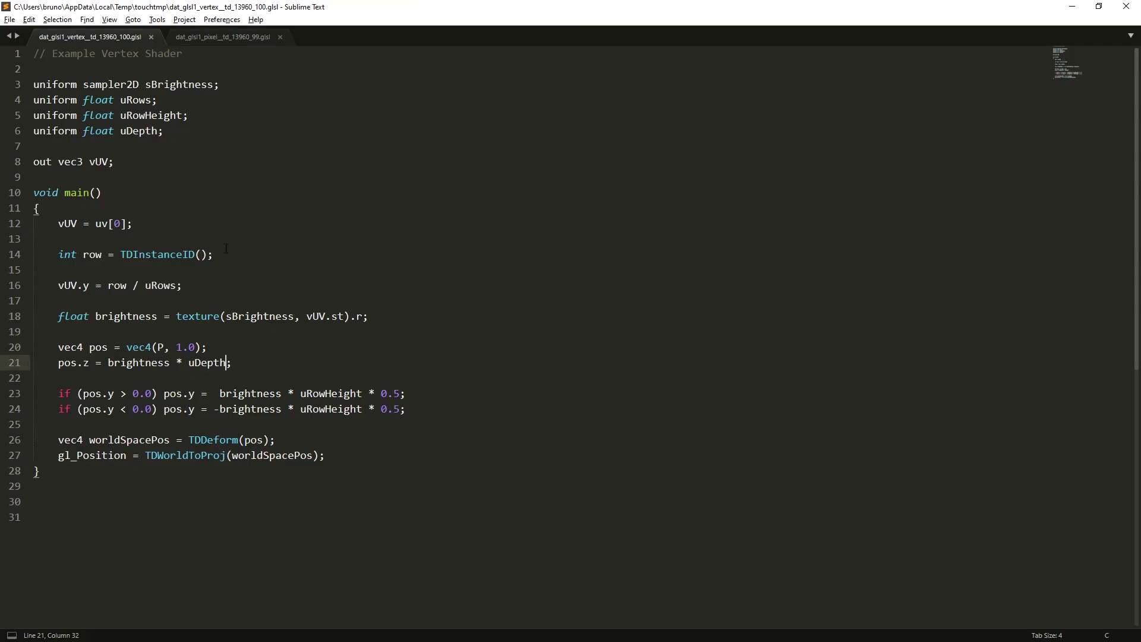
Step: Declare 'uniform float uWhite;' after the sColors declaration in the pixel shader
{"action": "left_click", "coordinate": [206, 38]}
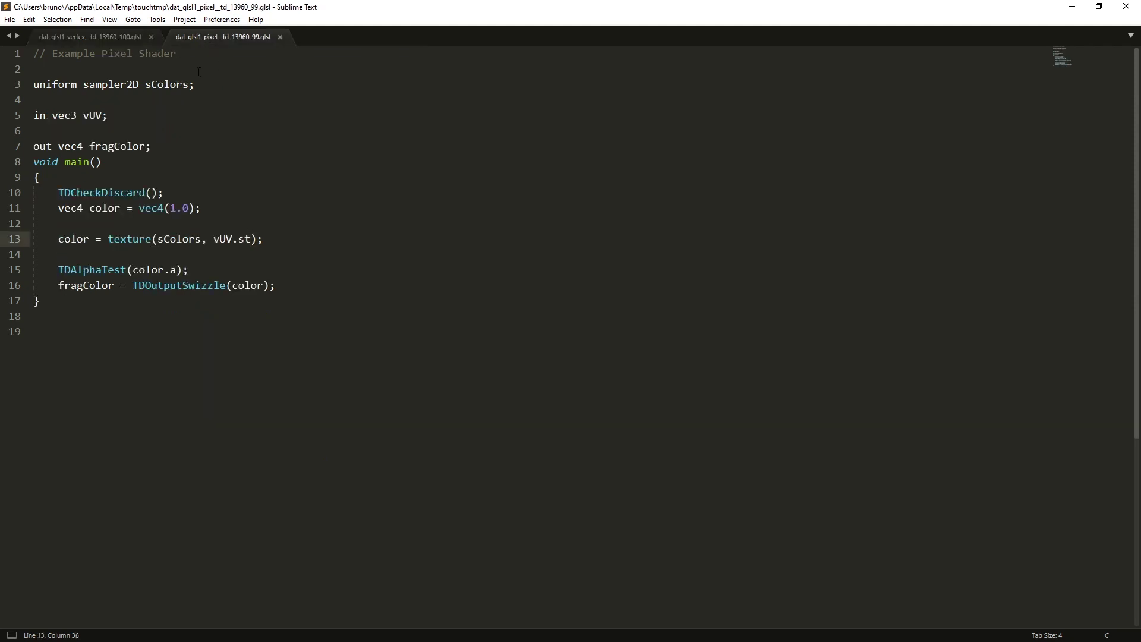
{"action": "left_click", "coordinate": [219, 90]}
{"action": "key", "text": "Return"}
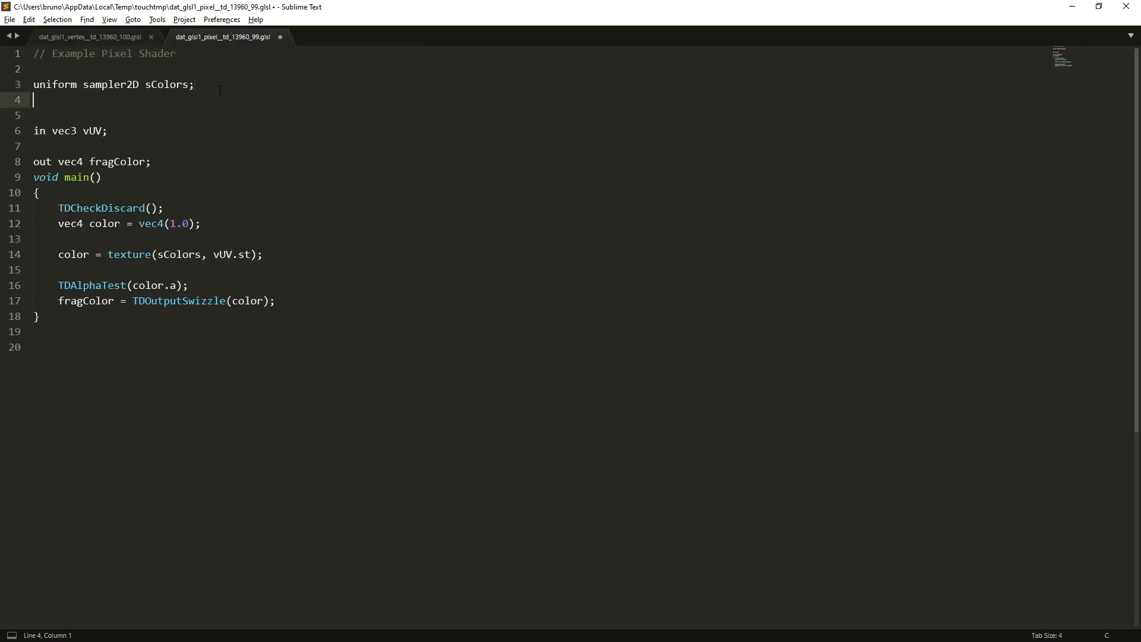
{"action": "type", "text": "uniform"}
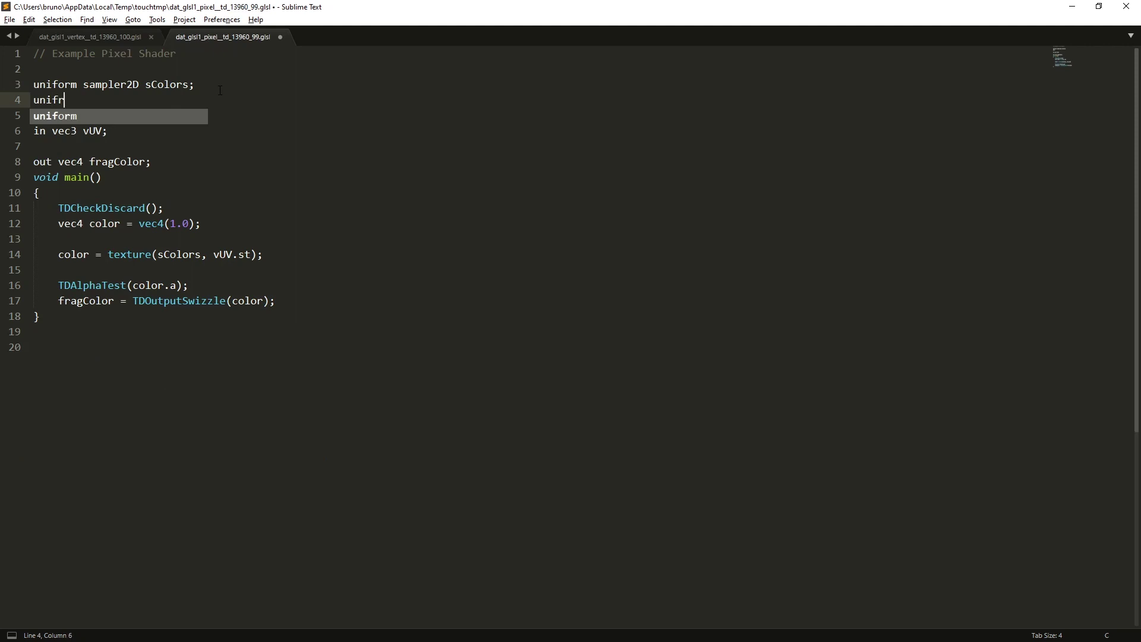
{"action": "key", "text": "Return"}
{"action": "type", "text": "f"}
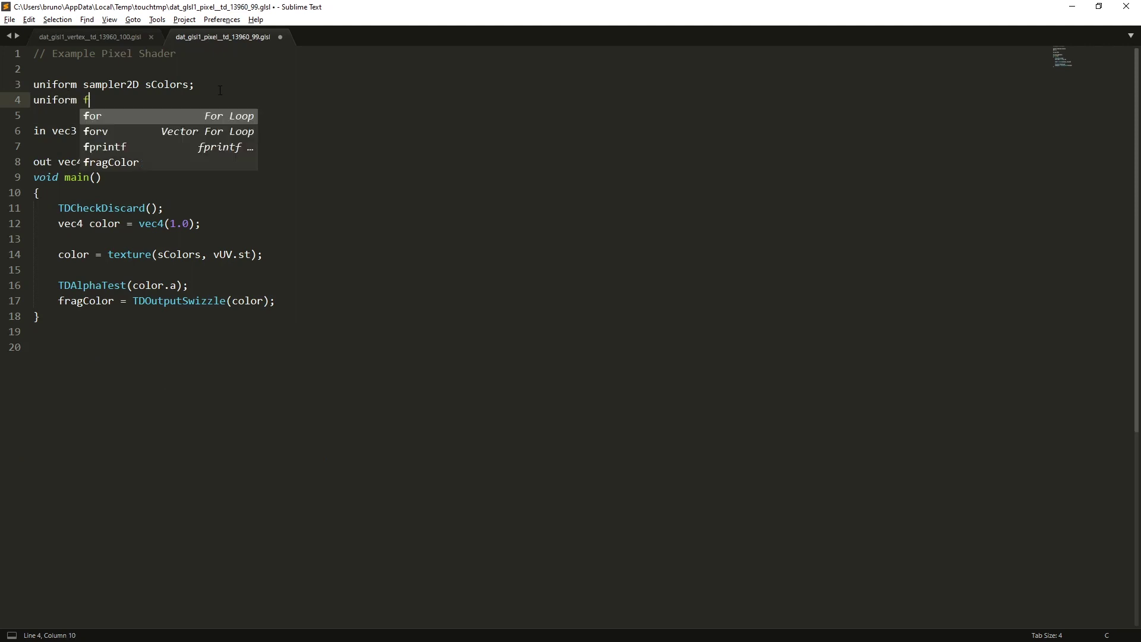
{"action": "type", "text": "loat uWhitel"}
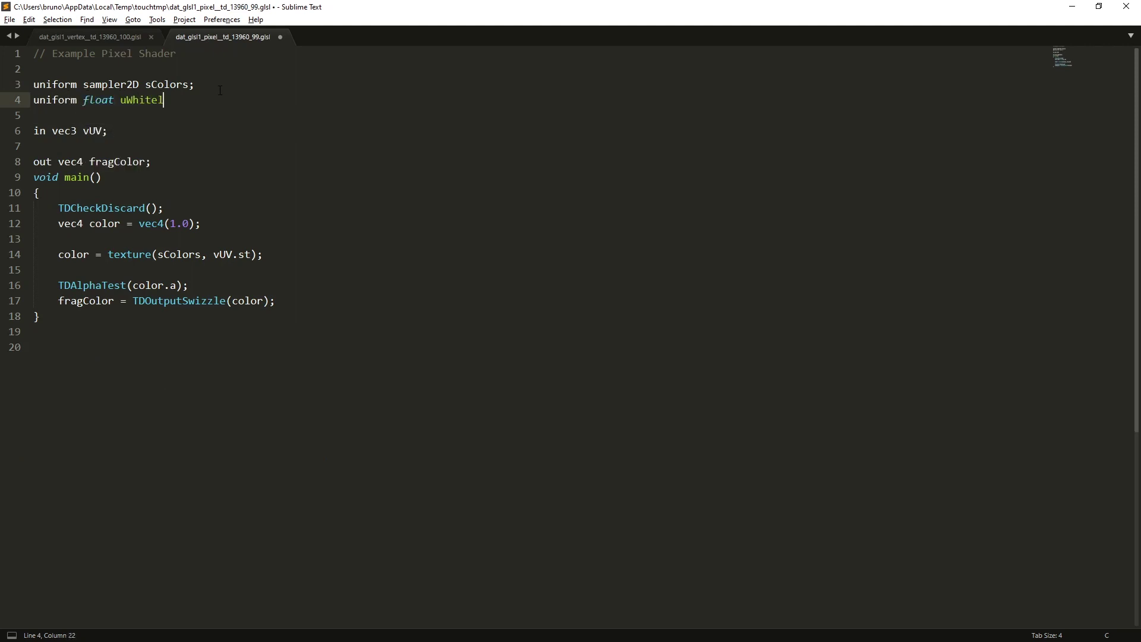
{"action": "key", "text": "BackSpace"}
{"action": "type", "text": ";"}
Step: Add 'if (uWhite > 0.0) color = vec4(1.0);' after the texture lookup and save
{"action": "left_click", "coordinate": [305, 253]}
{"action": "key", "text": "Return"}
{"action": "type", "text": "if (u"}
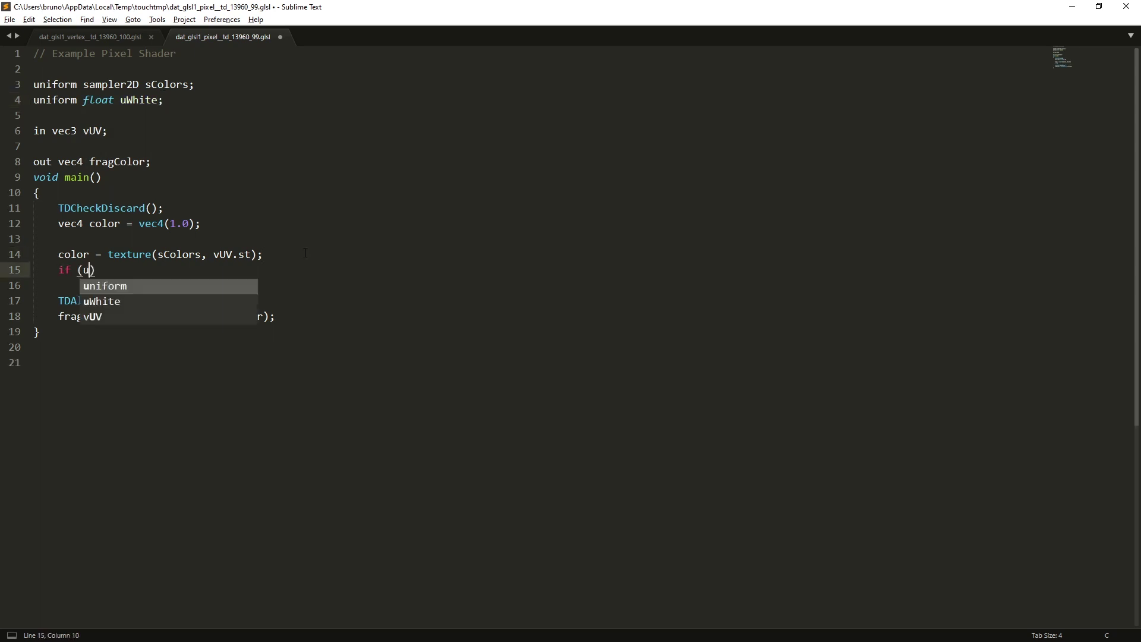
{"action": "key", "text": "Down"}
{"action": "key", "text": "Return"}
{"action": "type", "text": "> 0.0)"}
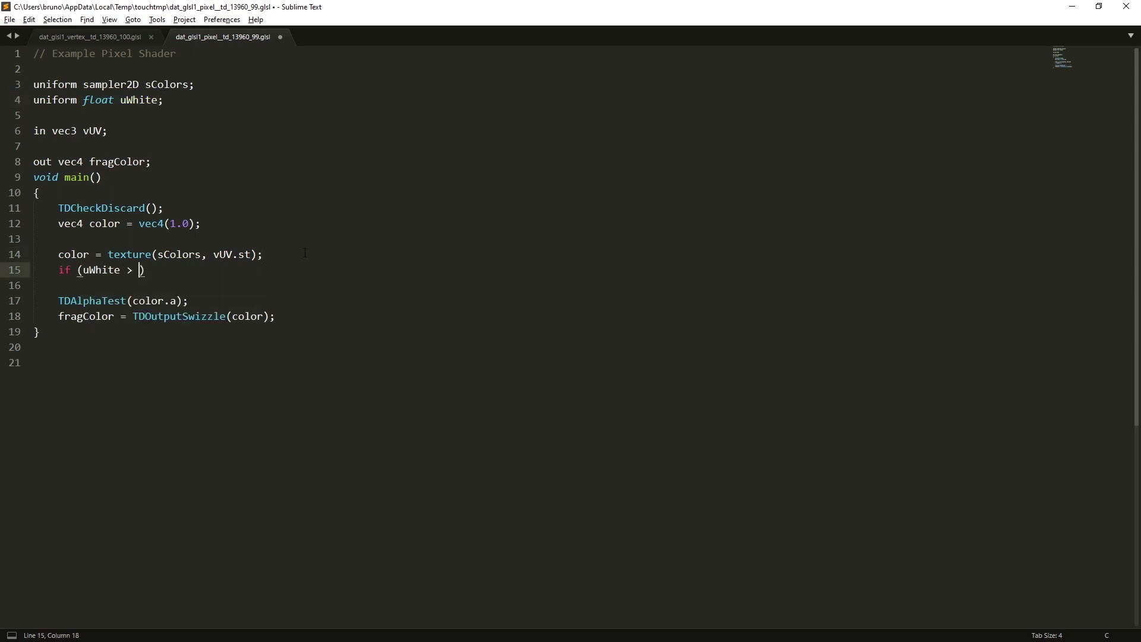
{"action": "type", "text": " color = vec4(1.0);"}
{"action": "key", "text": "ctrl+s"}
Step: Toggle button1 repeatedly to confirm the lines switch to white and back to colour
{"action": "key", "text": "alt+Tab"}
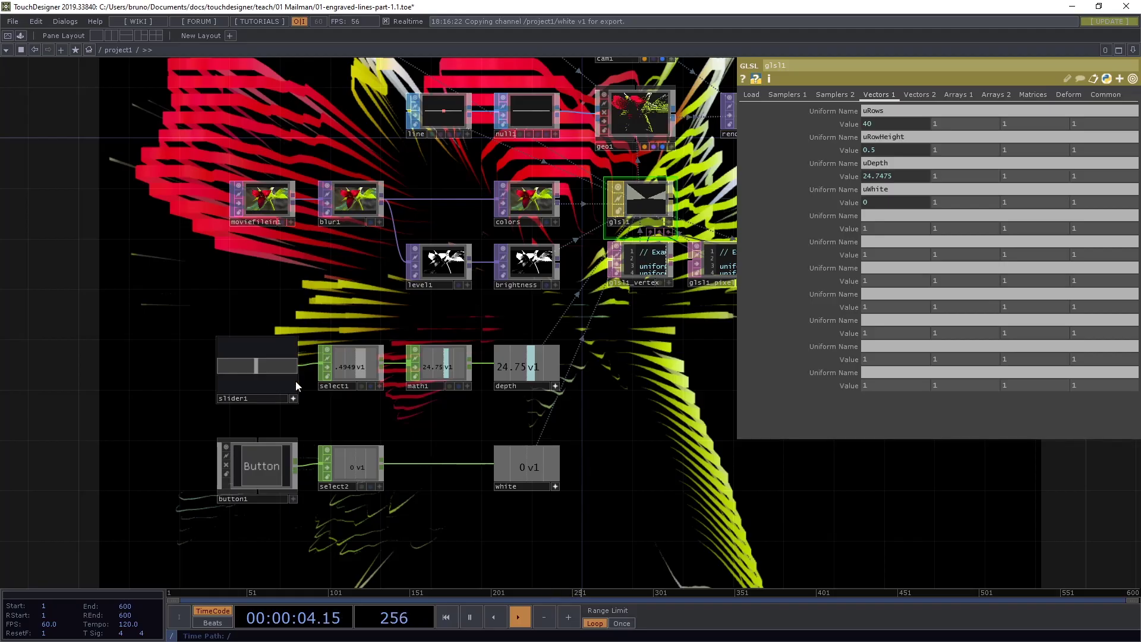
{"action": "left_click", "coordinate": [269, 468]}
{"action": "left_click", "coordinate": [269, 468]}
{"action": "left_click", "coordinate": [269, 468]}
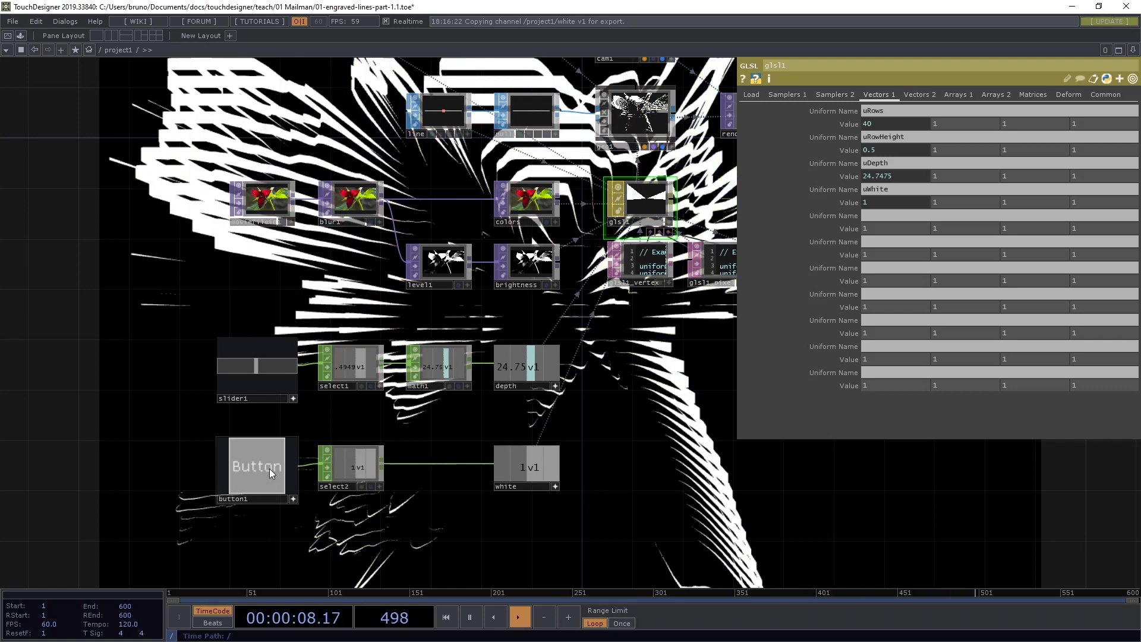
{"action": "left_click", "coordinate": [269, 469]}
{"action": "left_click", "coordinate": [269, 468]}
{"action": "left_click", "coordinate": [269, 468]}
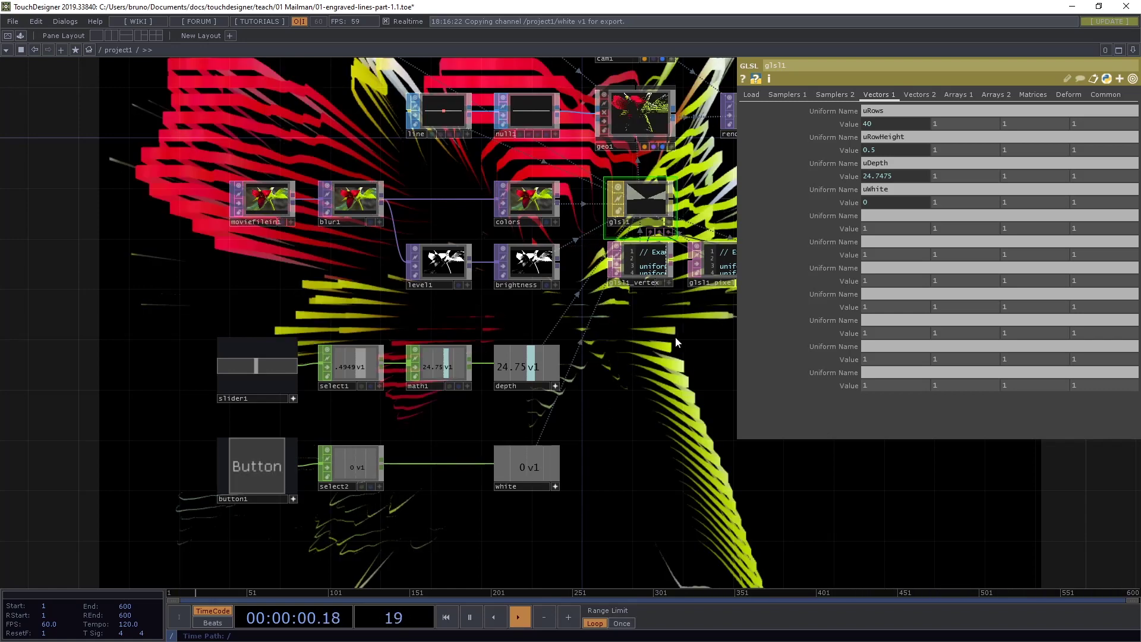
{"action": "scroll", "coordinate": [675, 337], "scroll_direction": "down", "scroll_amount": 5}
{"action": "left_click_drag", "start_coordinate": [652, 382], "coordinate": [224, 479]}
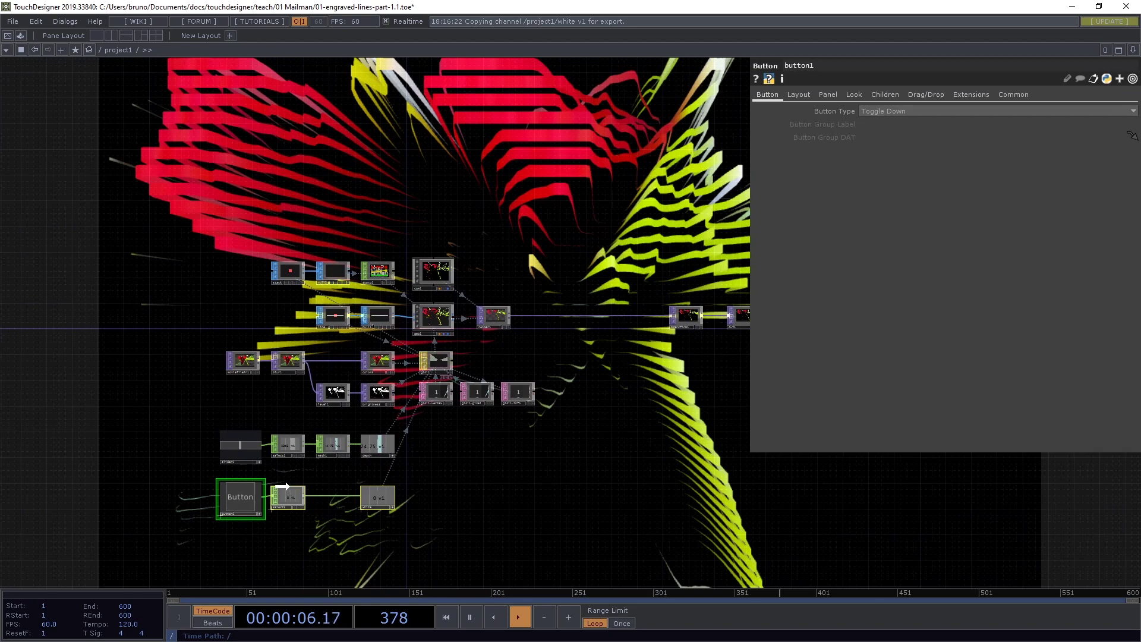
Step: Nudge the button, select2 and white nodes up, then load Butterfly1.tif into moviefilein1
{"action": "left_click_drag", "start_coordinate": [291, 492], "coordinate": [291, 485]}
{"action": "left_click", "coordinate": [449, 462]}
{"action": "left_click", "coordinate": [250, 361]}
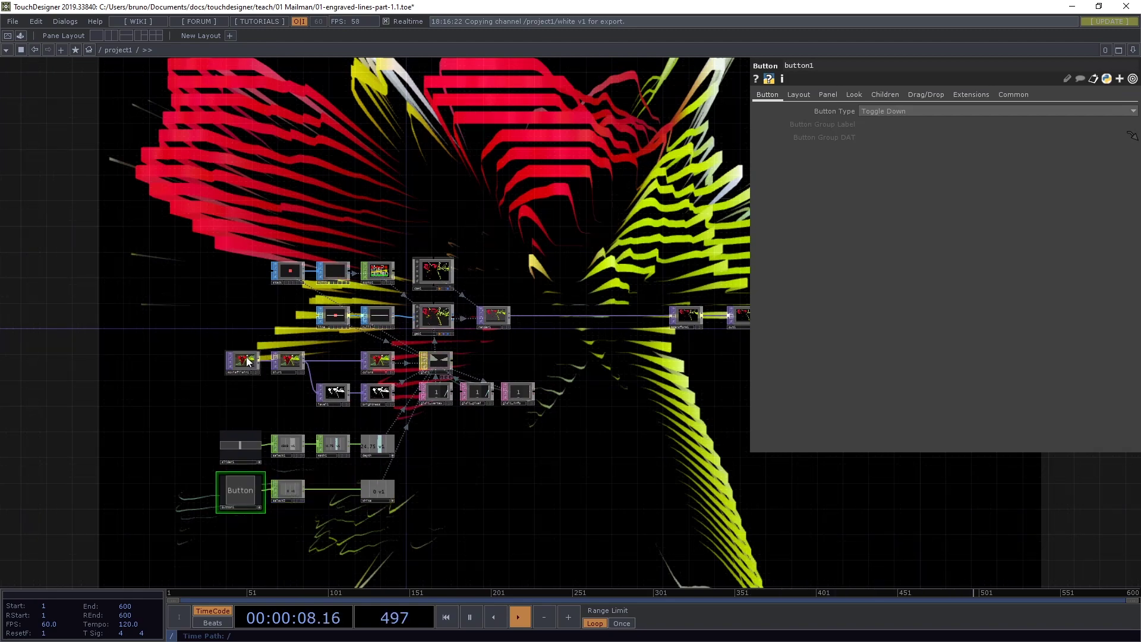
{"action": "left_click", "coordinate": [1126, 112]}
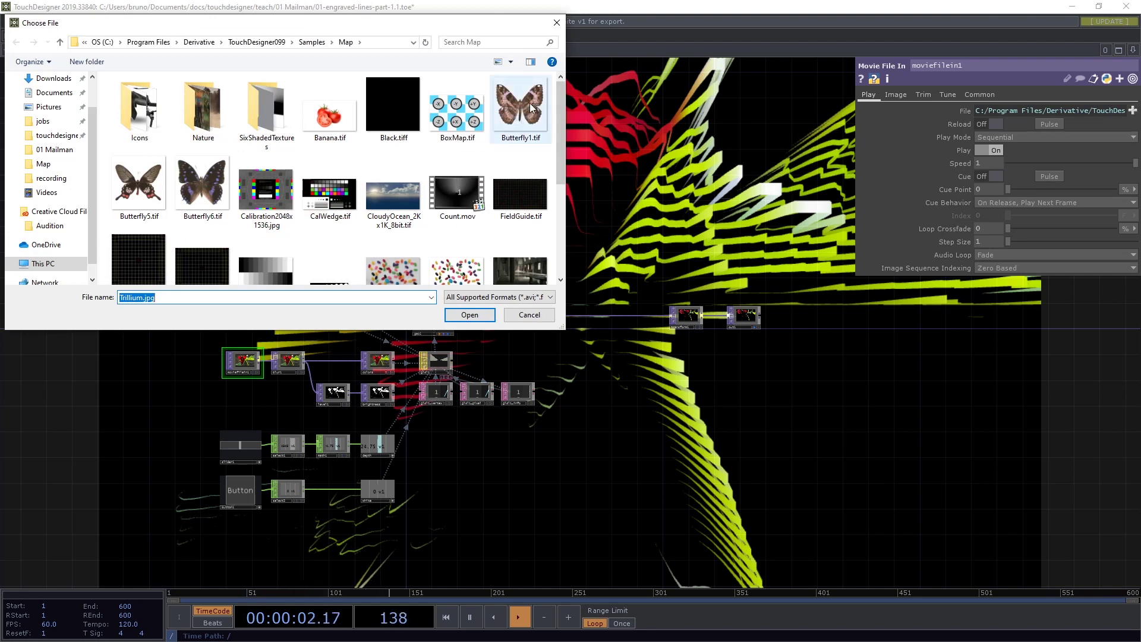
{"action": "left_click", "coordinate": [533, 104]}
{"action": "left_click", "coordinate": [469, 316]}
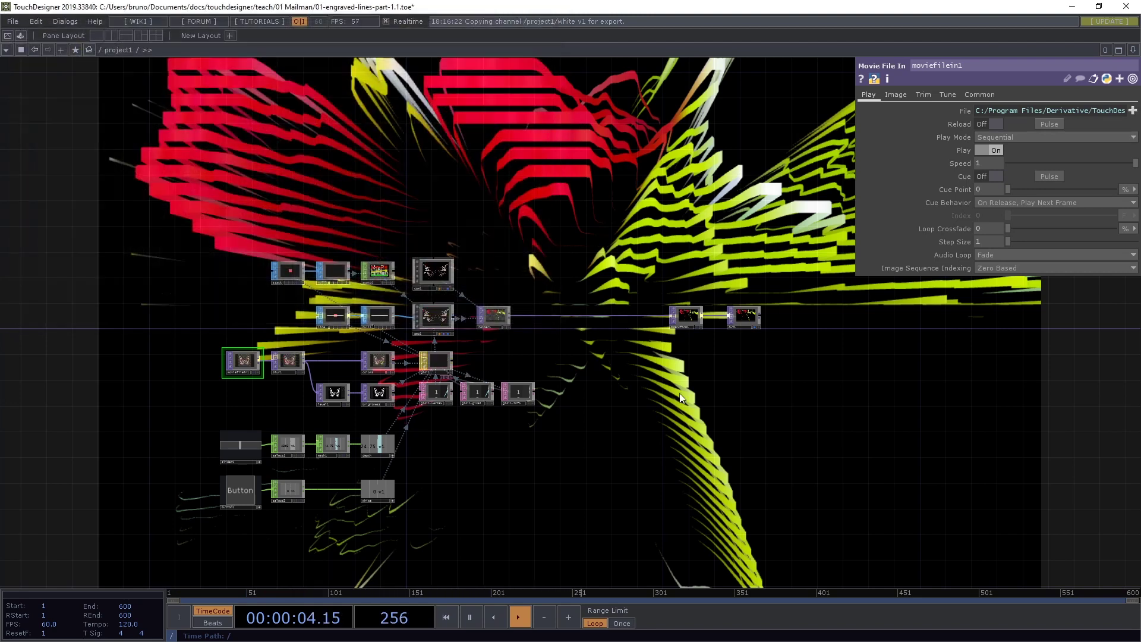
Step: Preview the butterfly render without the network, then pan to the button nodes
{"action": "key", "text": "p"}
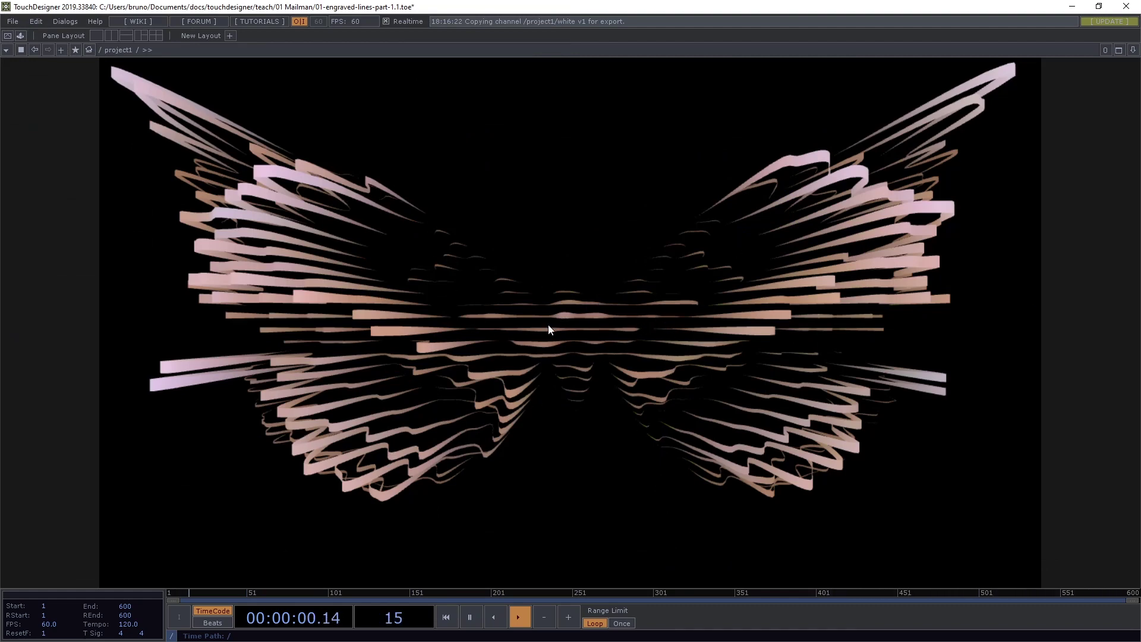
{"action": "key", "text": "p"}
{"action": "scroll", "coordinate": [324, 207], "scroll_direction": "up", "scroll_amount": 3}
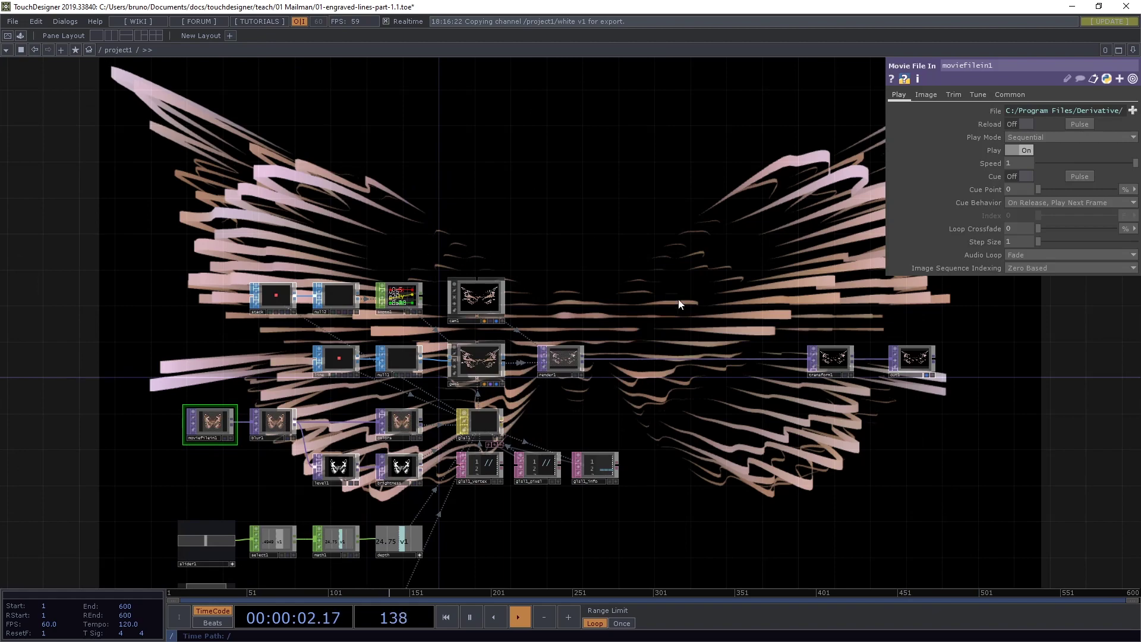
{"action": "left_click_drag", "start_coordinate": [681, 304], "coordinate": [683, 242]}
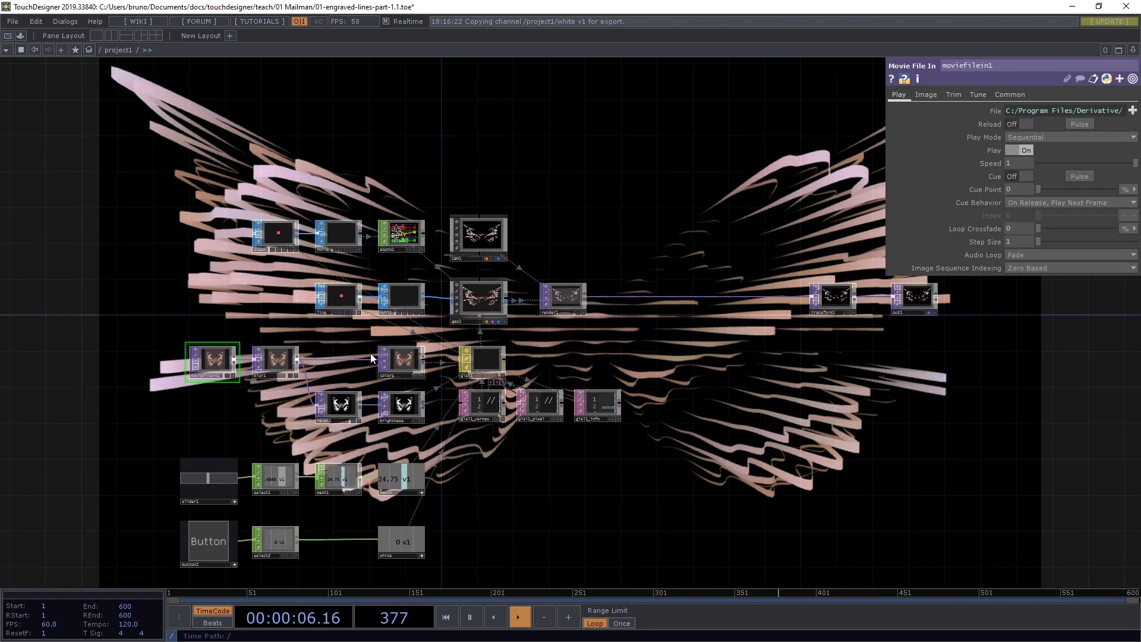
{"action": "scroll", "coordinate": [342, 337], "scroll_direction": "up", "scroll_amount": 3}
{"action": "scroll", "coordinate": [341, 338], "scroll_direction": "down", "scroll_amount": 1}
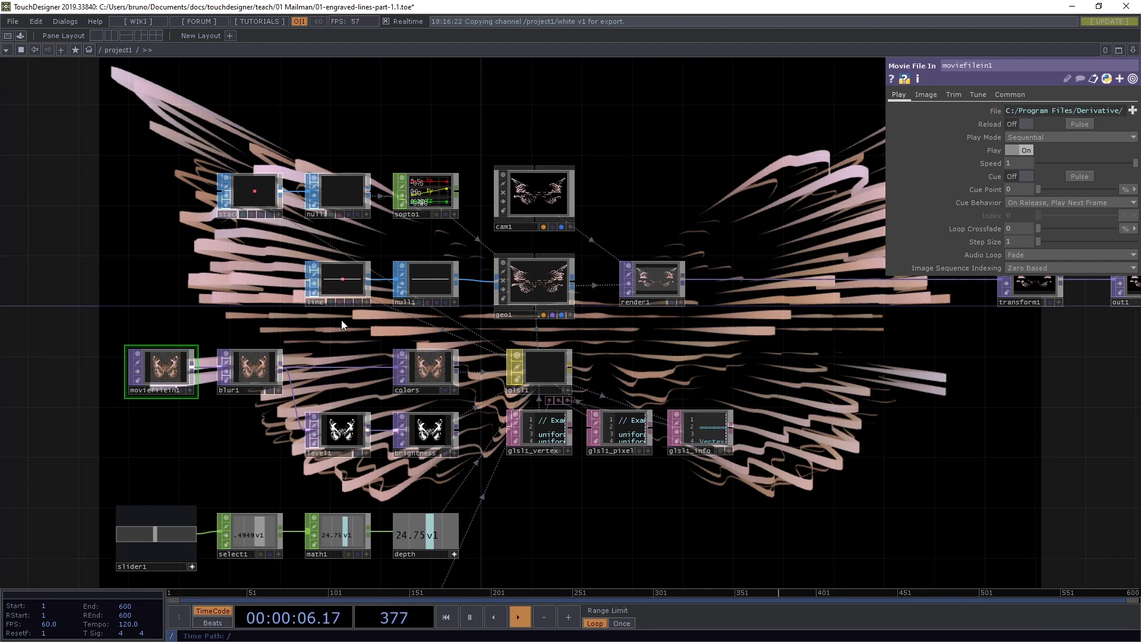
Step: Set the line grid's X size to (op('stack').par.rows / op('colors').height) * op('colors').width and preview
{"action": "left_click", "coordinate": [343, 280]}
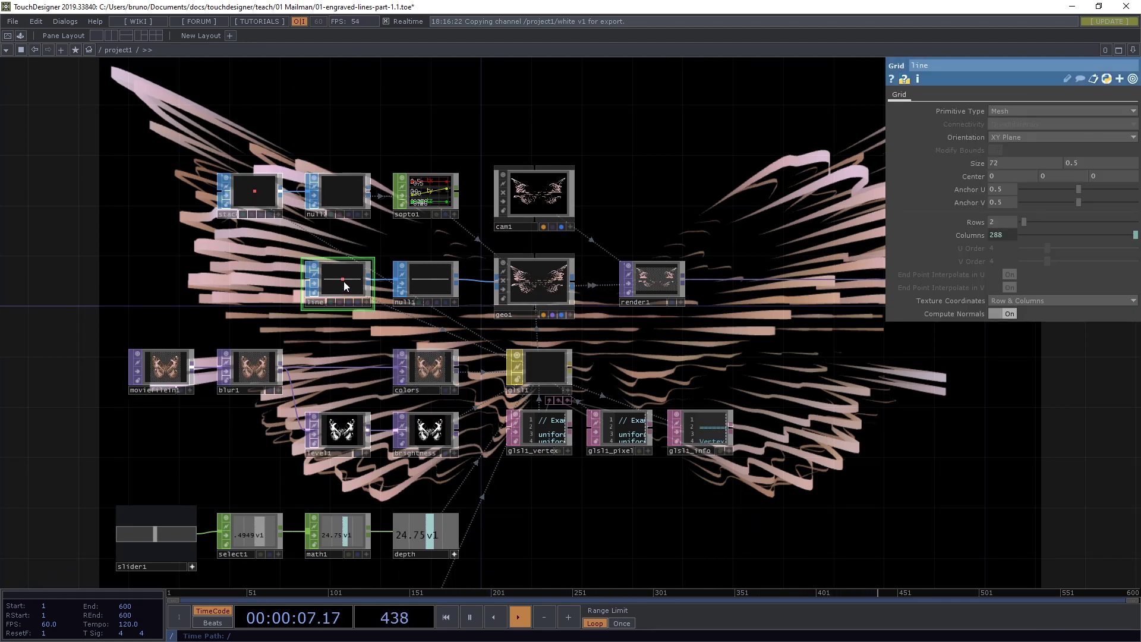
{"action": "left_click", "coordinate": [941, 161]}
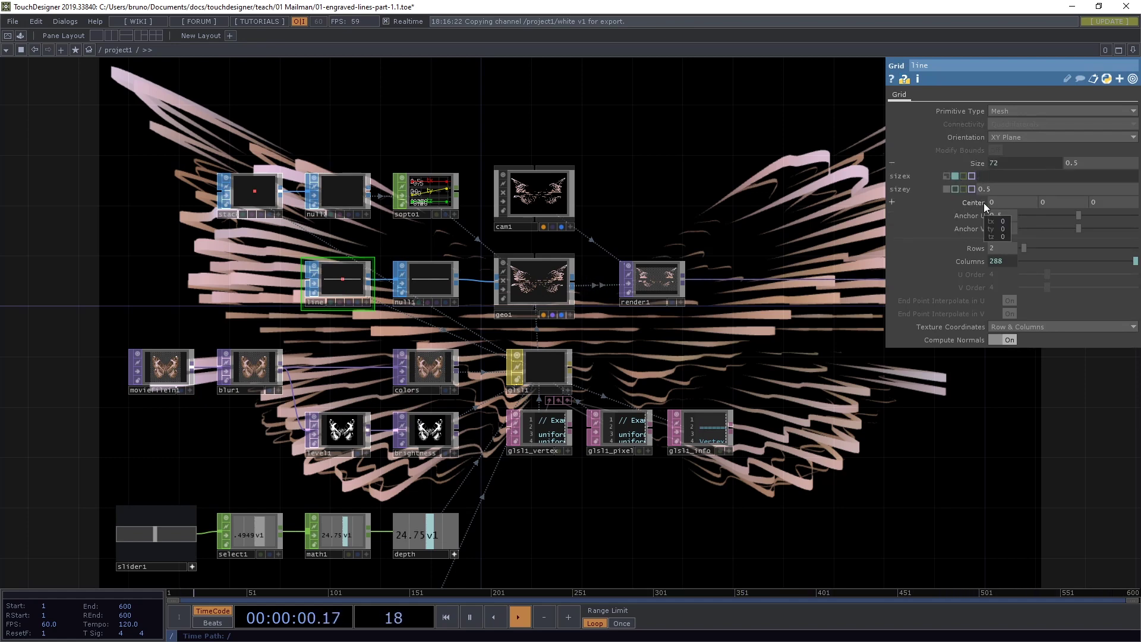
{"action": "type", "text": "op('stack').par.rows"}
{"action": "key", "text": "Return"}
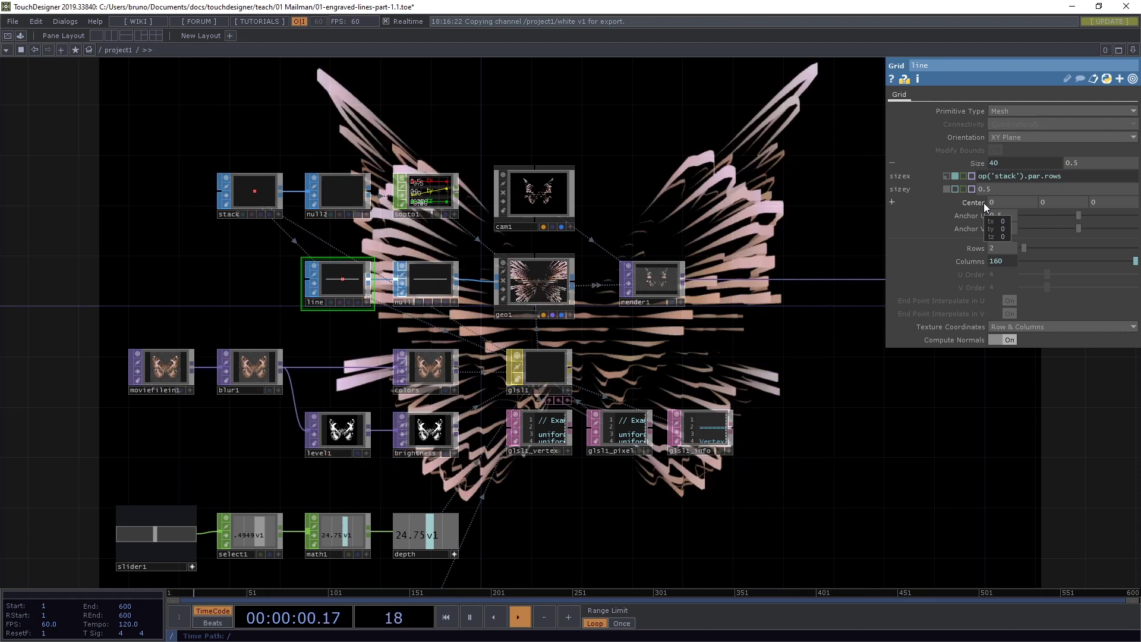
{"action": "left_click", "coordinate": [1075, 173]}
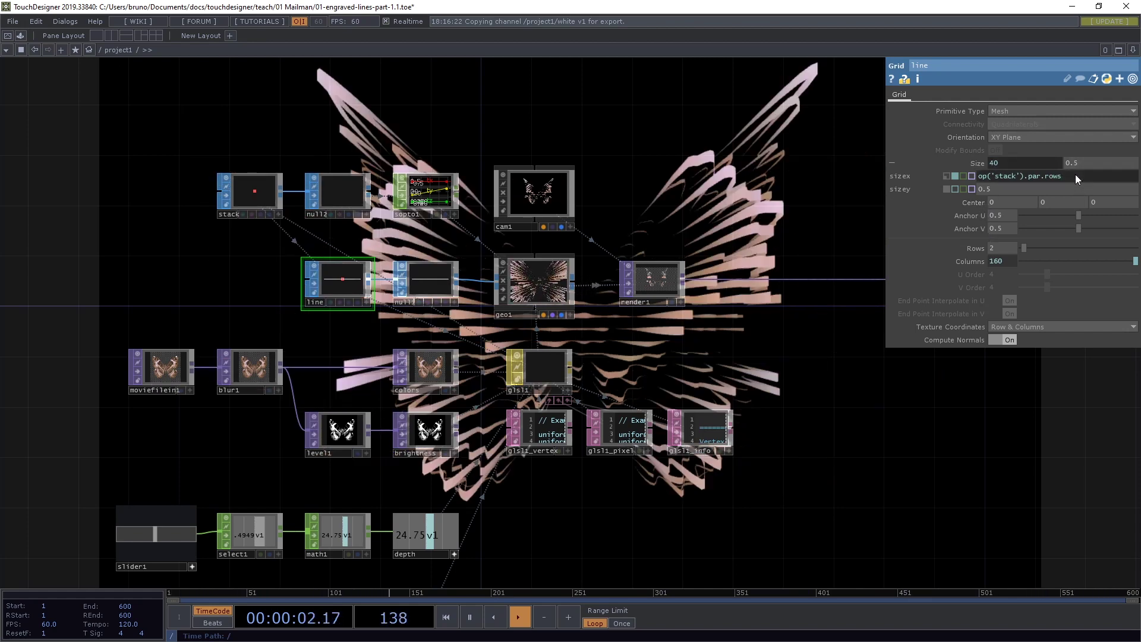
{"action": "type", "text": "/ op("}
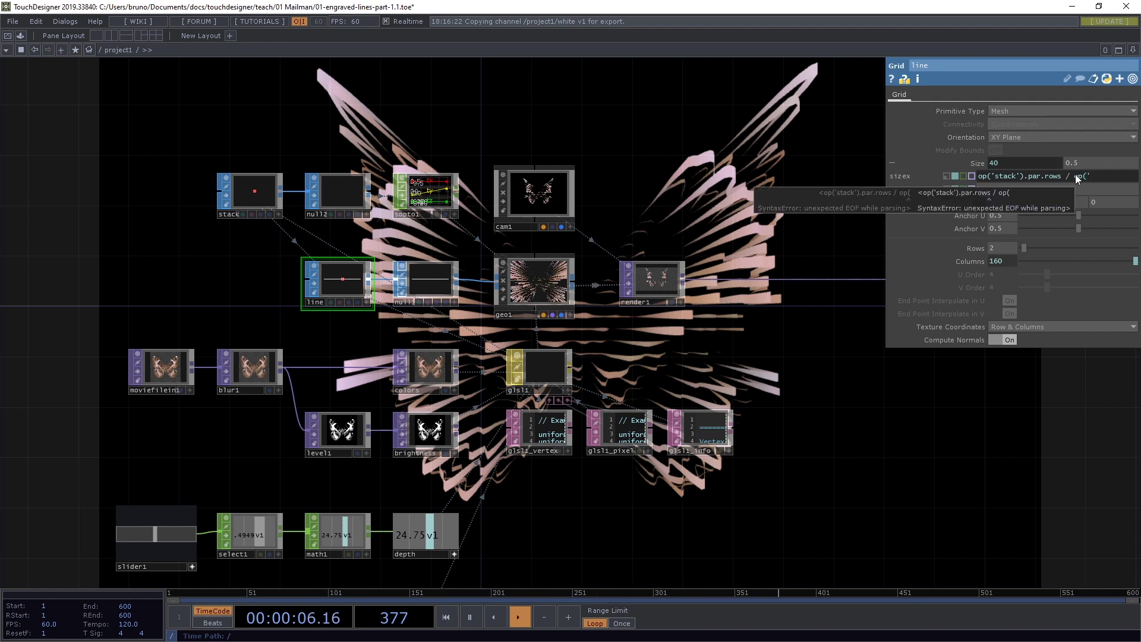
{"action": "type", "text": "'colors'"}
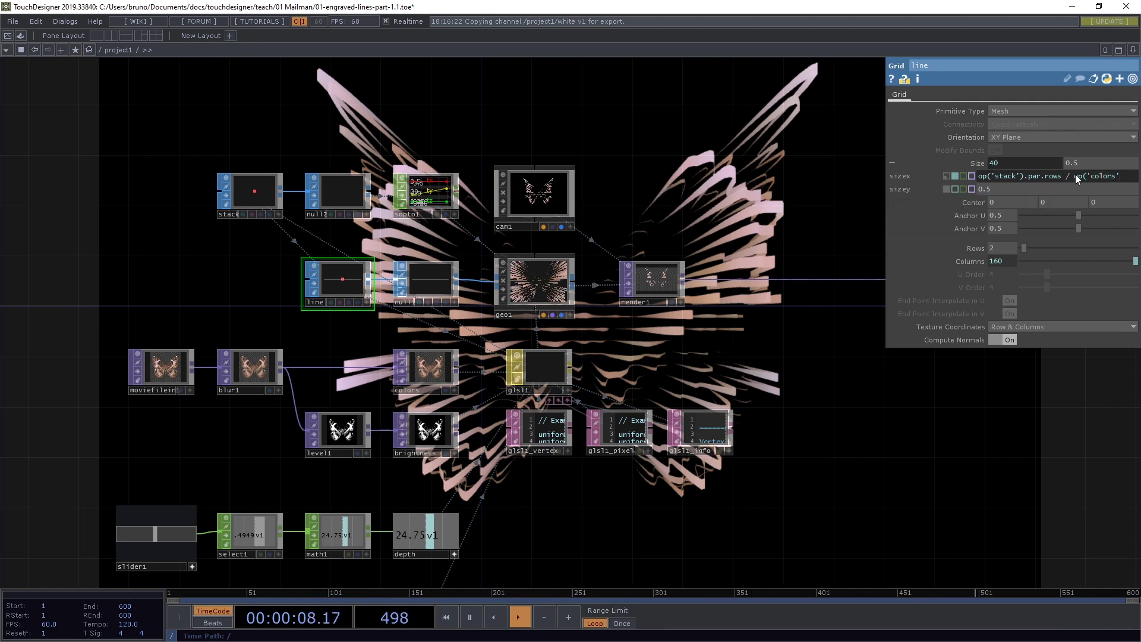
{"action": "type", "text": ").he"}
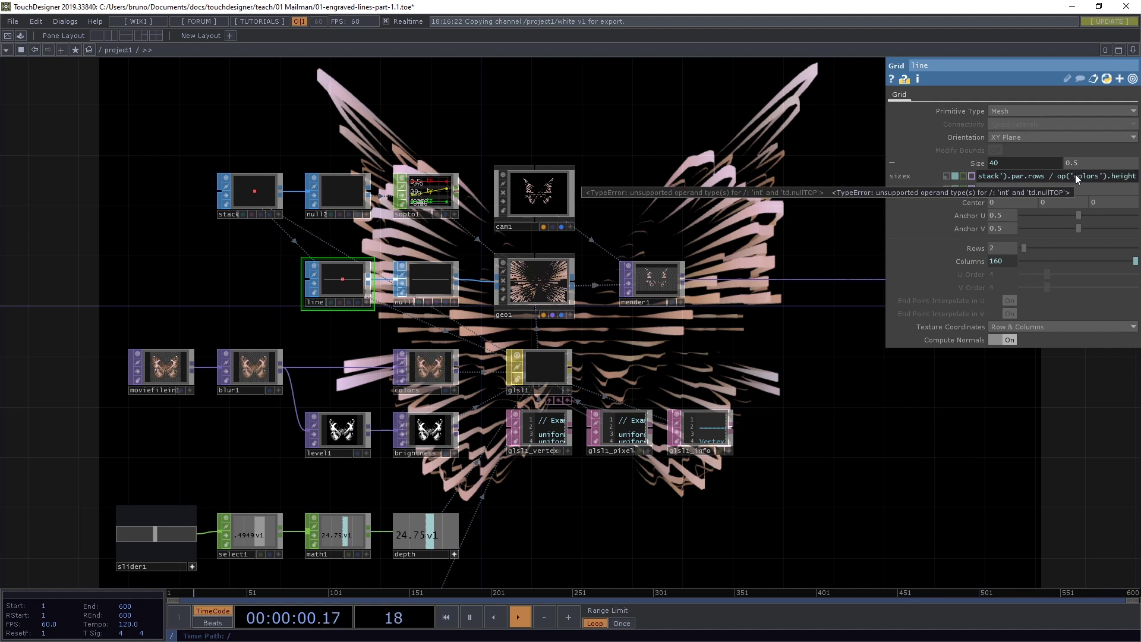
{"action": "type", "text": "ight"}
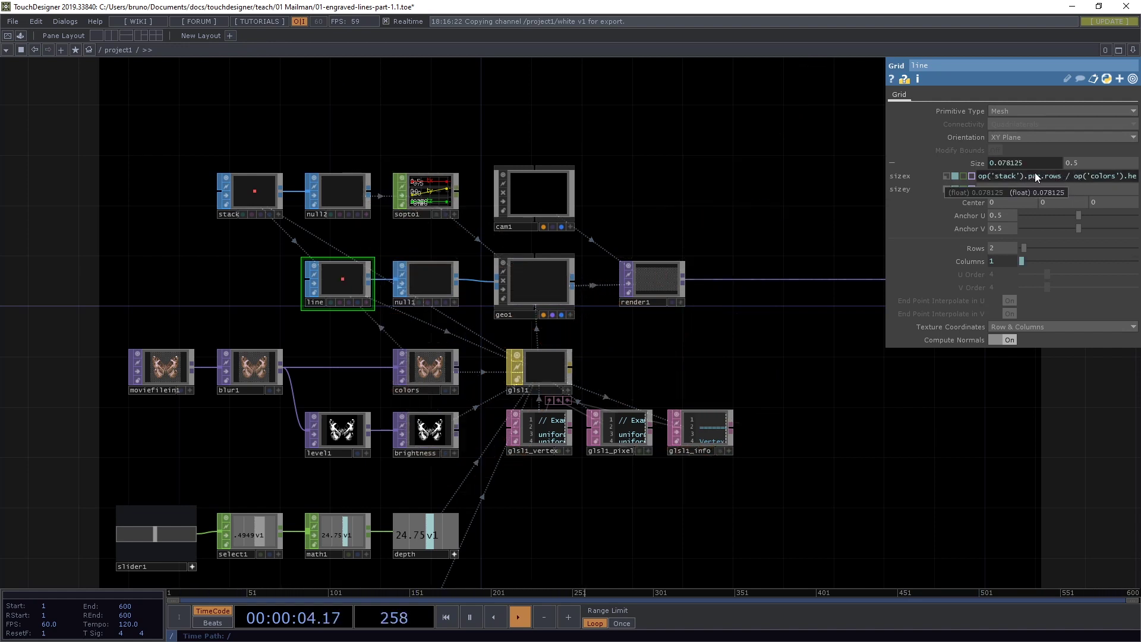
{"action": "type", "text": "("}
{"action": "key", "text": "End"}
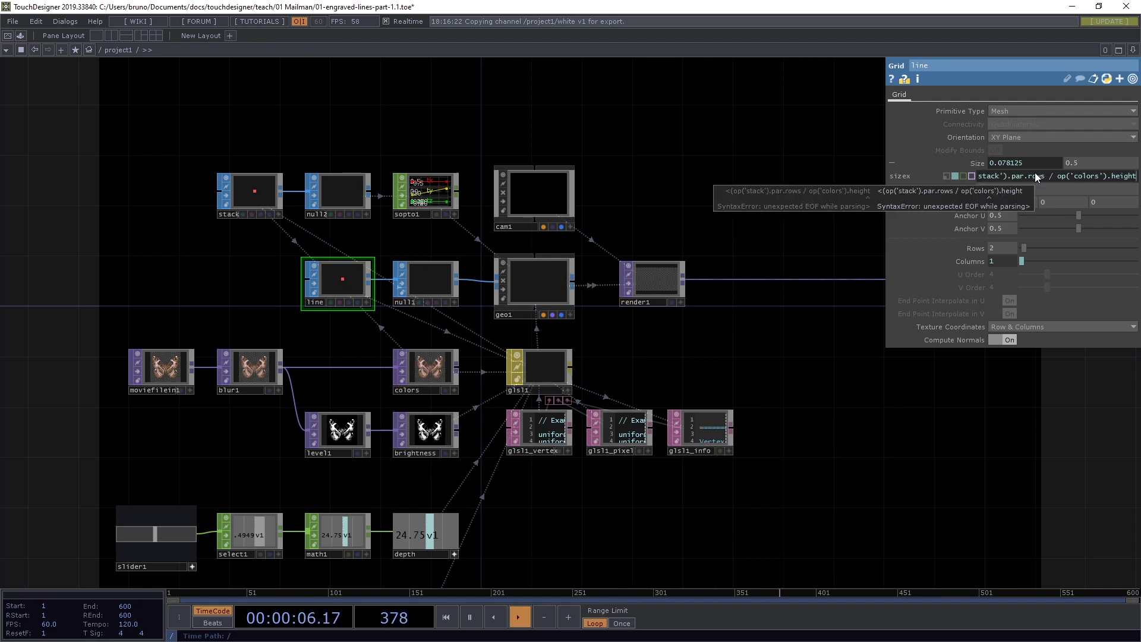
{"action": "type", "text": ") * op"}
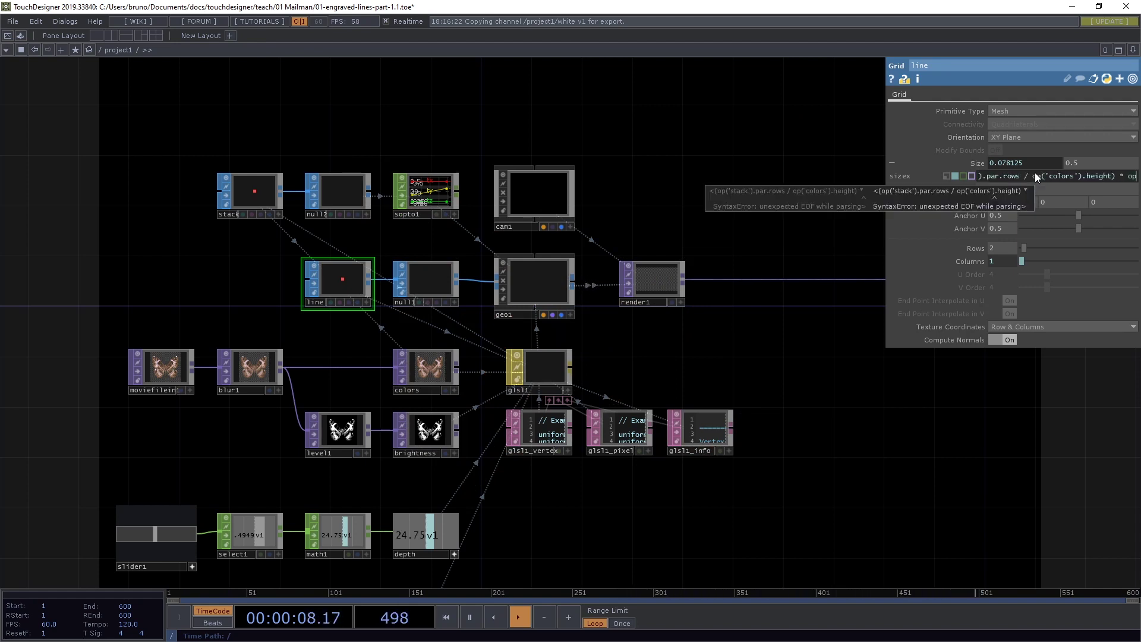
{"action": "type", "text": "('"}
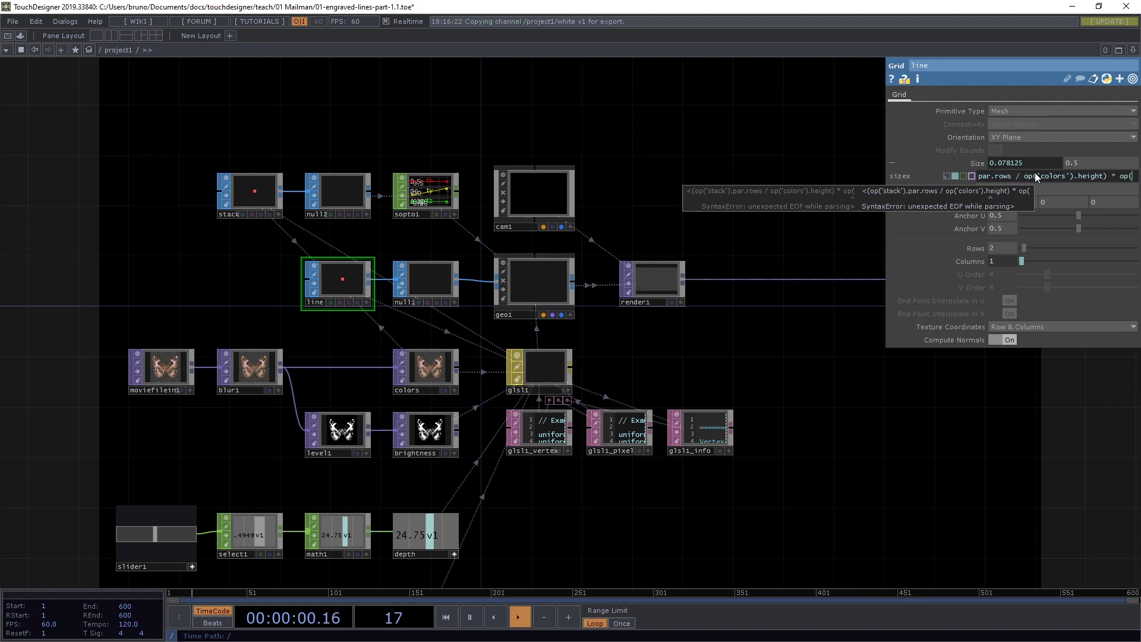
{"action": "type", "text": "colors'"}
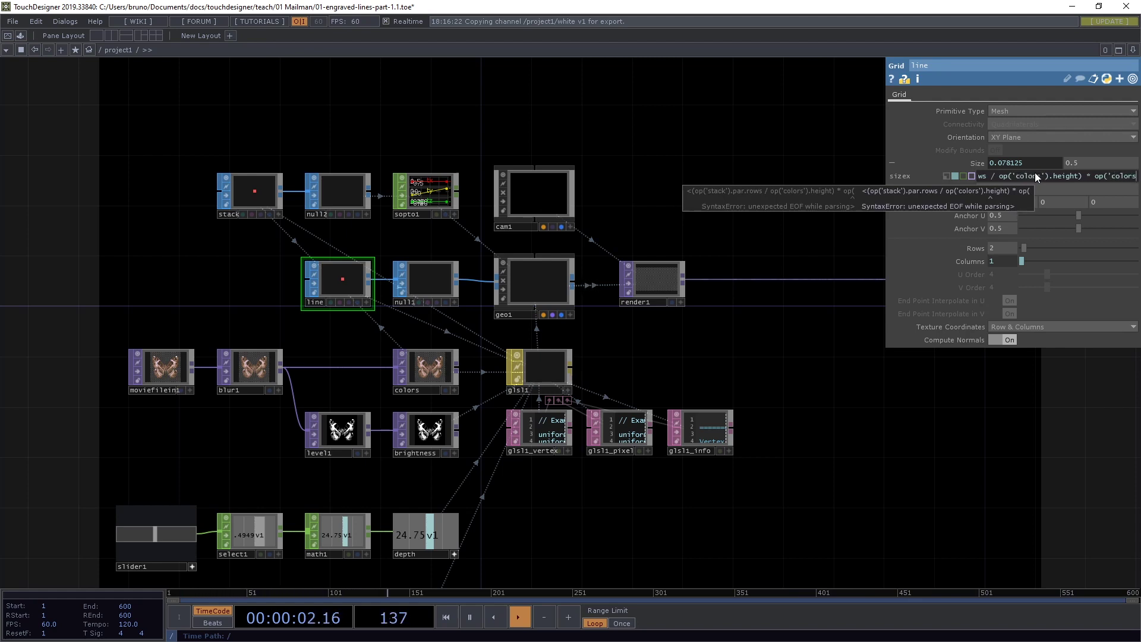
{"action": "type", "text": ").width"}
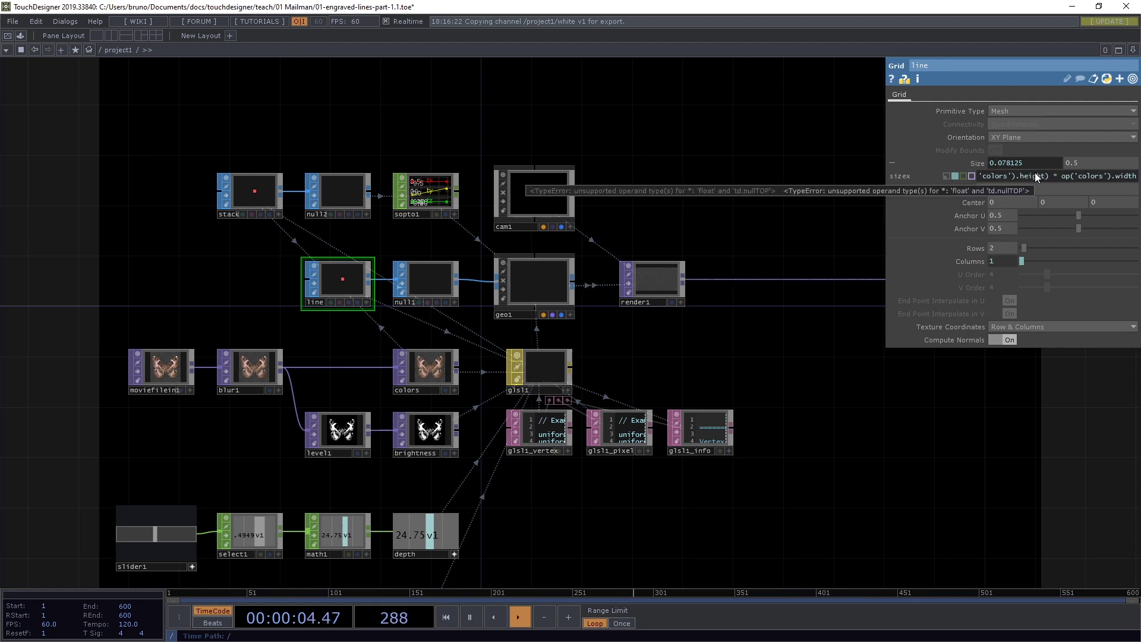
{"action": "key", "text": "Return"}
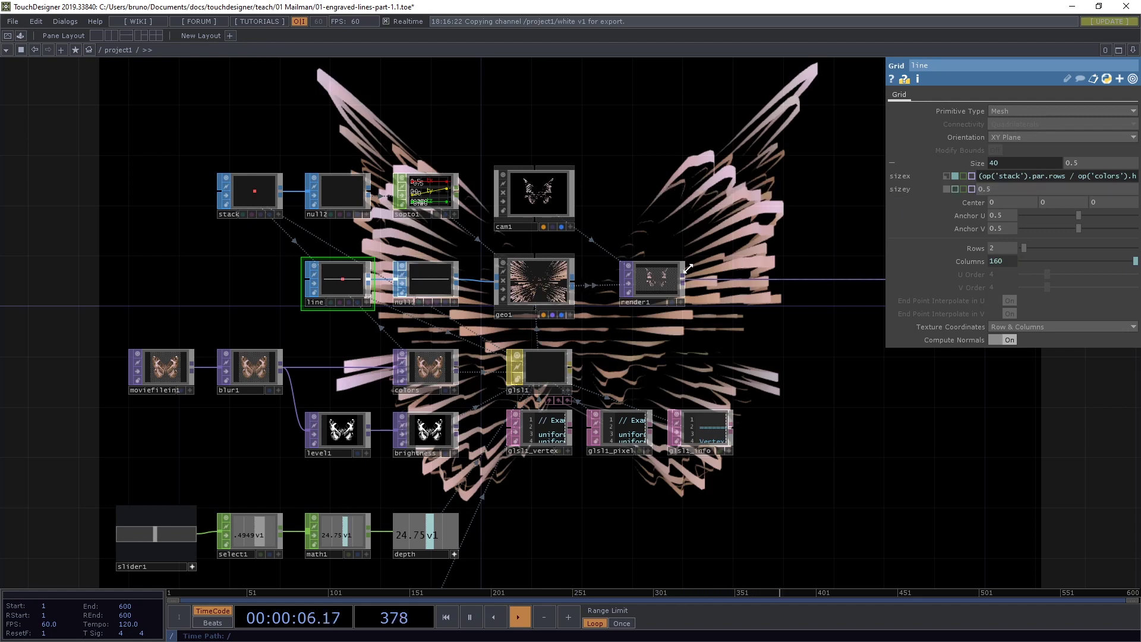
{"action": "key", "text": "p"}
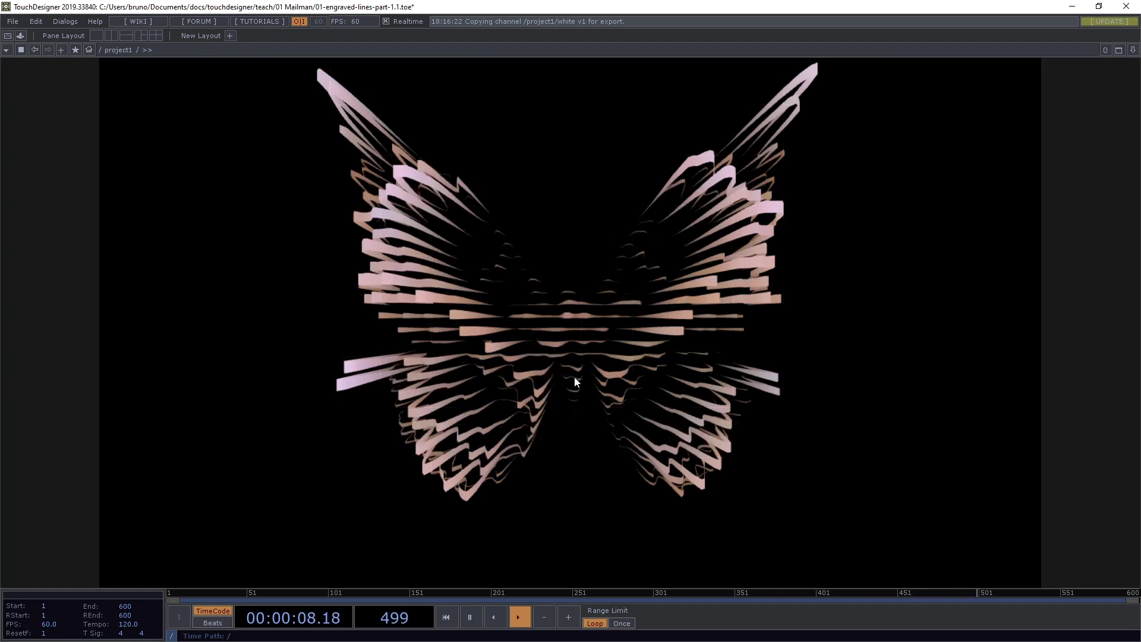
Step: Load Trillium.jpg from Samples/Map into moviefilein1
{"action": "key", "text": "p"}
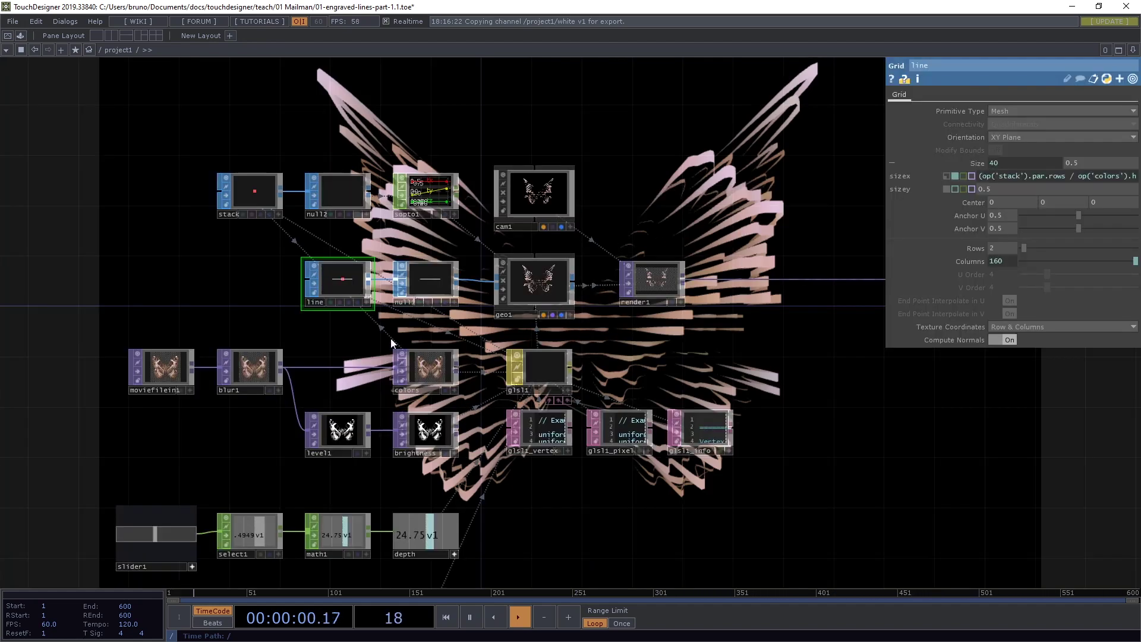
{"action": "left_click", "coordinate": [180, 373]}
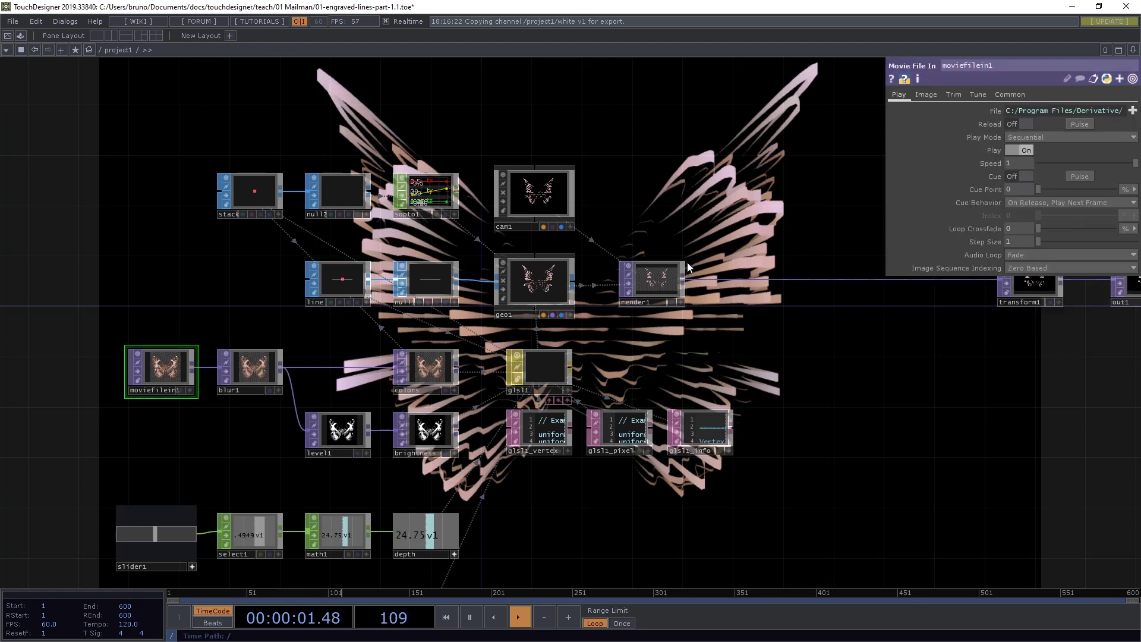
{"action": "left_click", "coordinate": [1132, 111]}
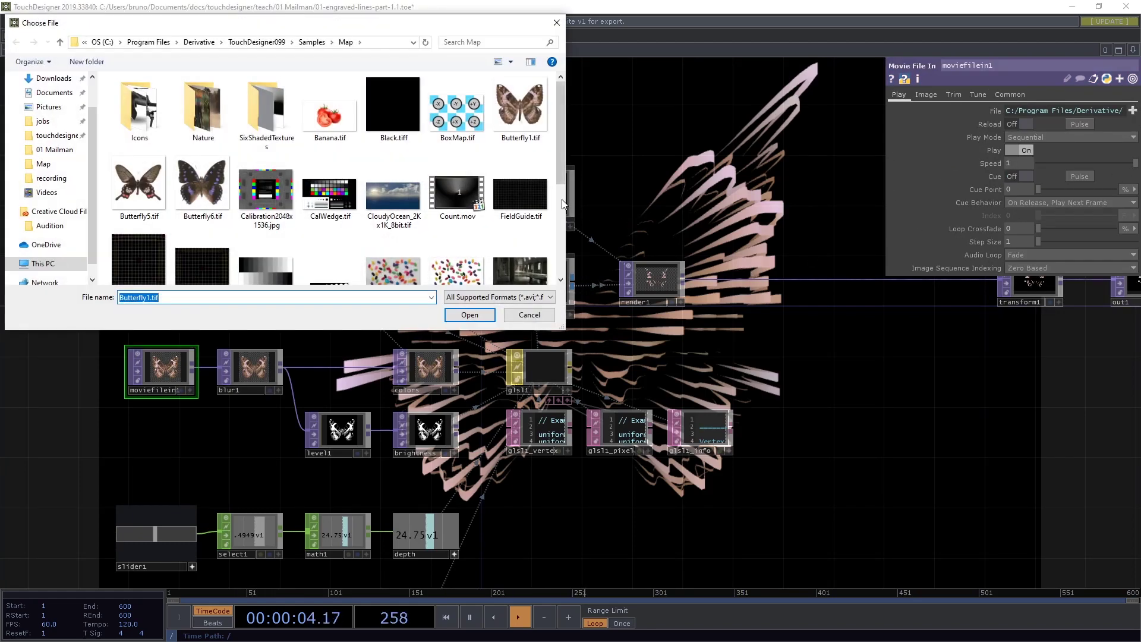
{"action": "left_click_drag", "start_coordinate": [558, 198], "coordinate": [563, 248]}
{"action": "left_click", "coordinate": [537, 244]}
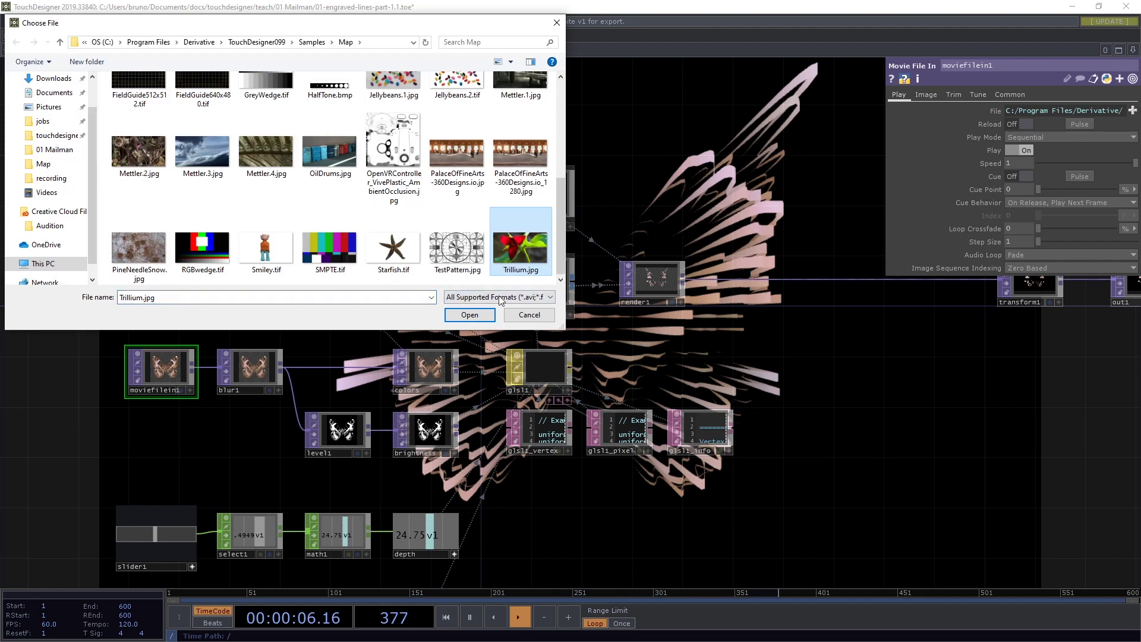
{"action": "left_click", "coordinate": [469, 315]}
Step: Recentre the network and lower the slider depth from 24.75 to about 23.74
{"action": "scroll", "coordinate": [733, 355], "scroll_direction": "down", "scroll_amount": 4}
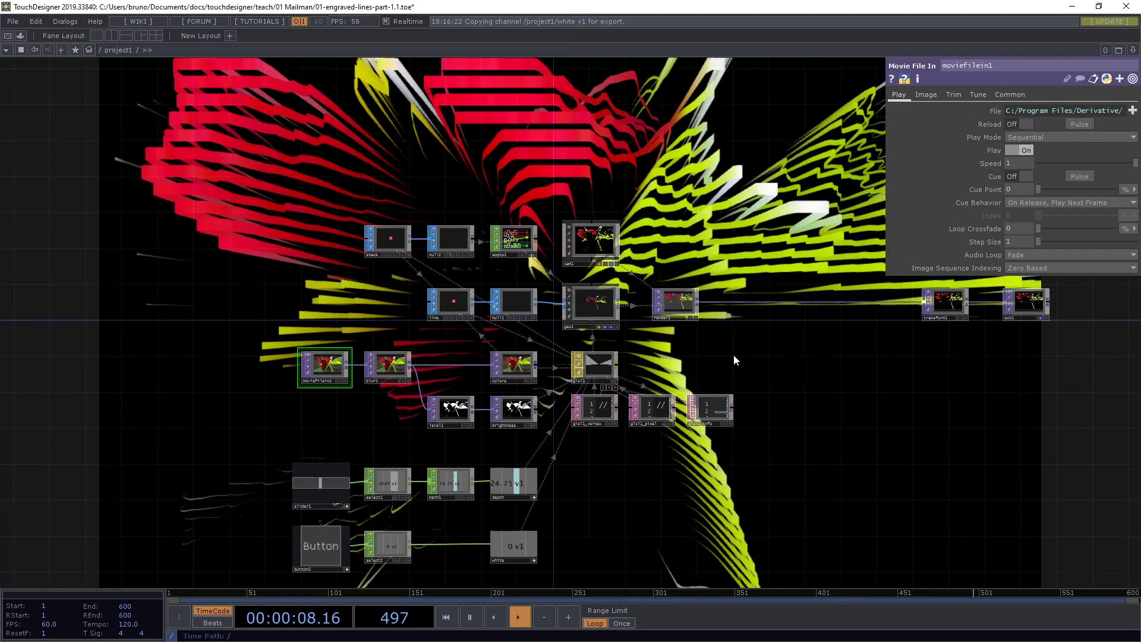
{"action": "left_click_drag", "start_coordinate": [731, 367], "coordinate": [620, 337]}
{"action": "key", "text": "p"}
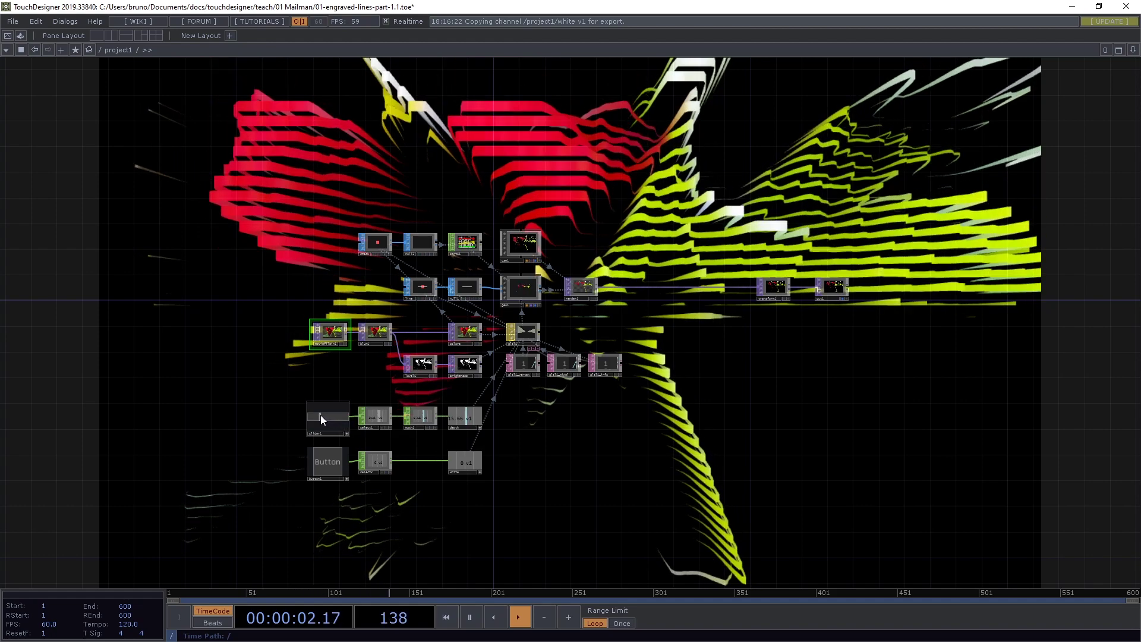
{"action": "mouse_move", "coordinate": [318, 414]}
{"action": "left_mouse_down"}
{"action": "mouse_move", "coordinate": [333, 414]}
{"action": "mouse_move", "coordinate": [317, 416]}
{"action": "left_mouse_up"}
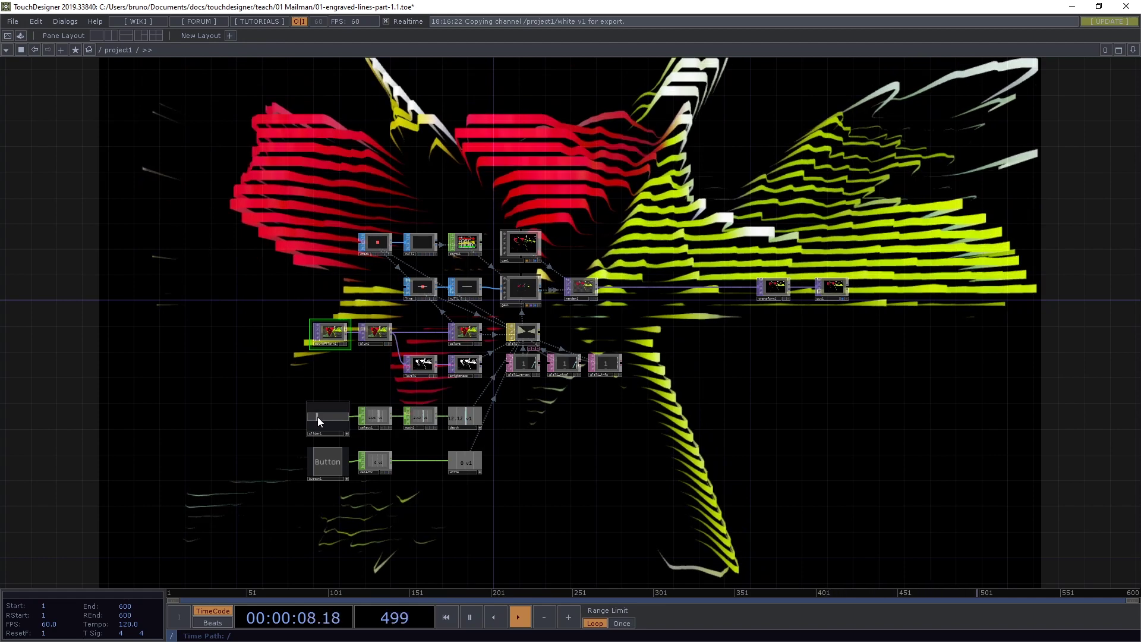